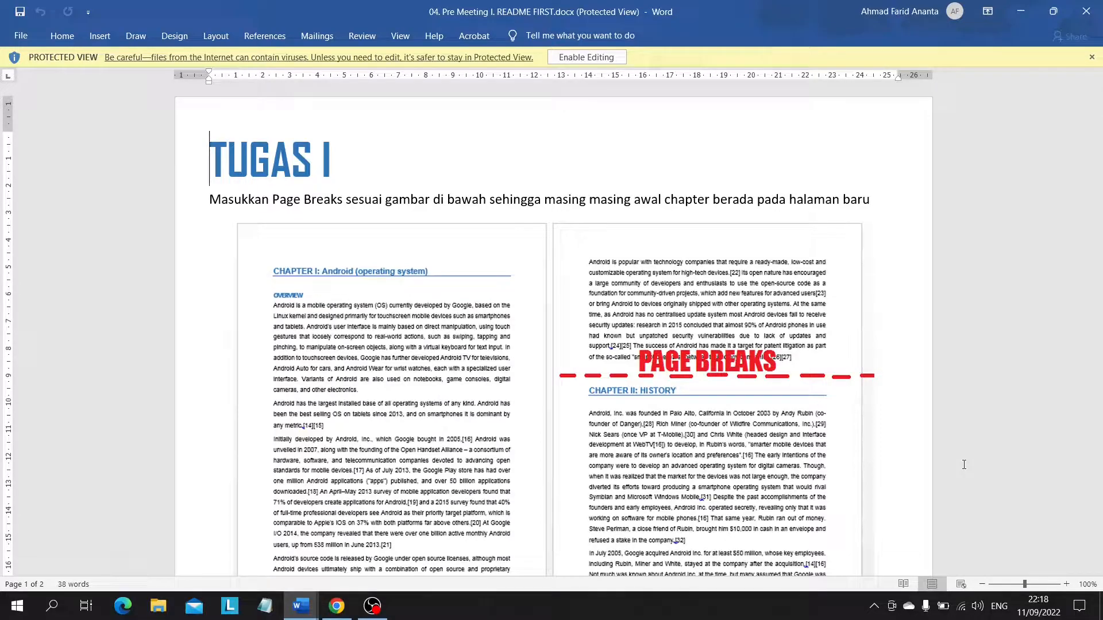
# Step: Read the TUGAS I page break and TUGAS II landscape orientation instructions in the README document
pyautogui.scroll(-12, 722, 502)
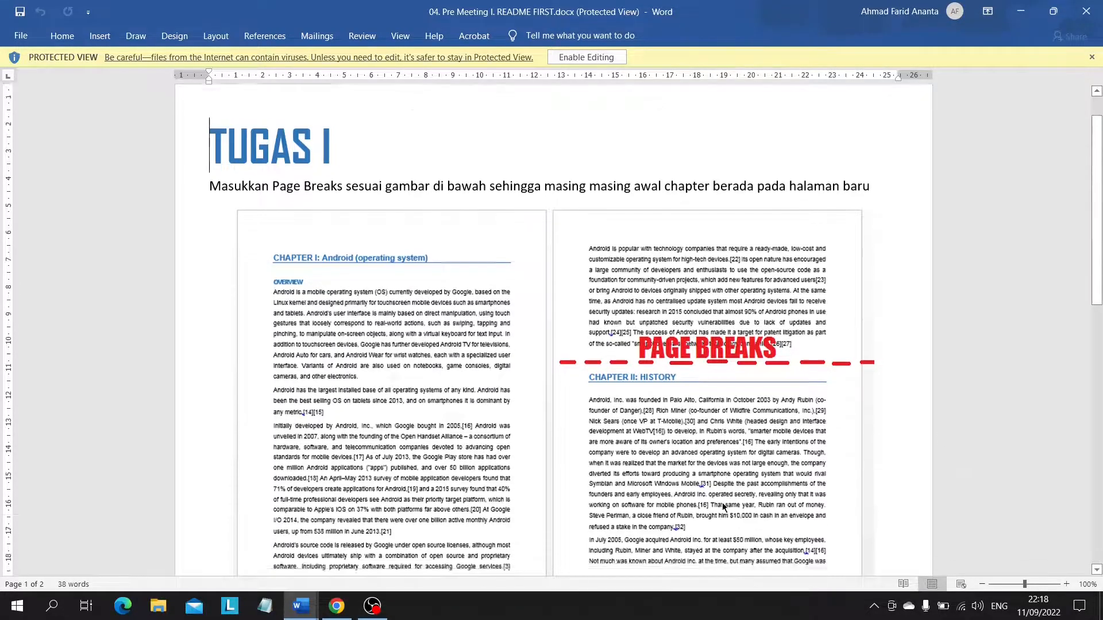
pyautogui.scroll(9, 722, 501)
pyautogui.scroll(2, 722, 501)
pyautogui.scroll(-8, 722, 502)
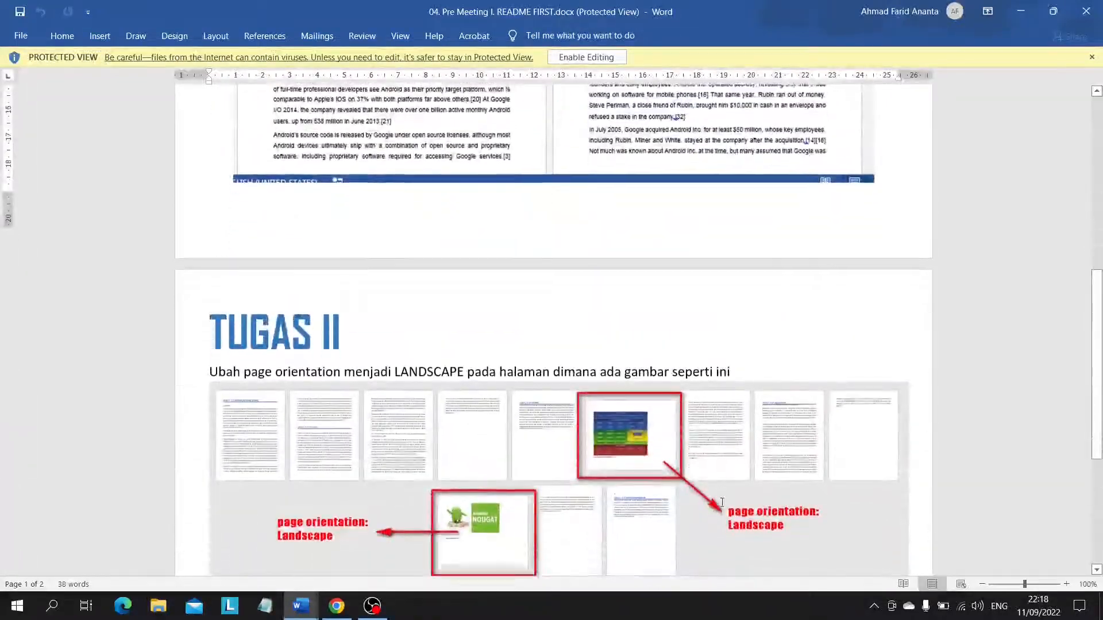
pyautogui.scroll(-3, 722, 503)
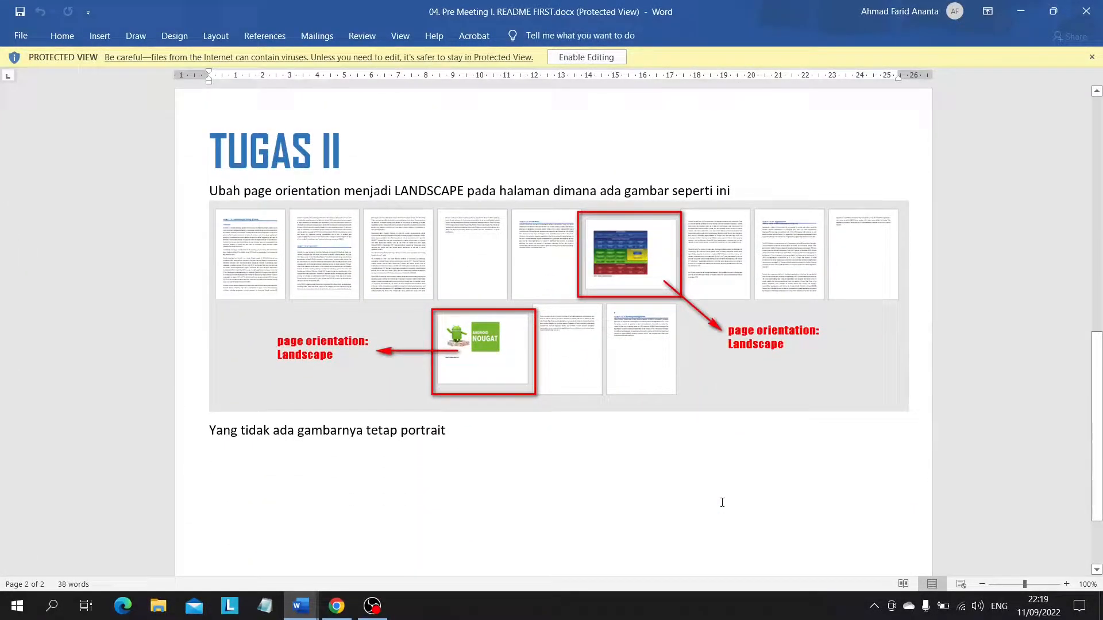
pyautogui.scroll(10, 722, 502)
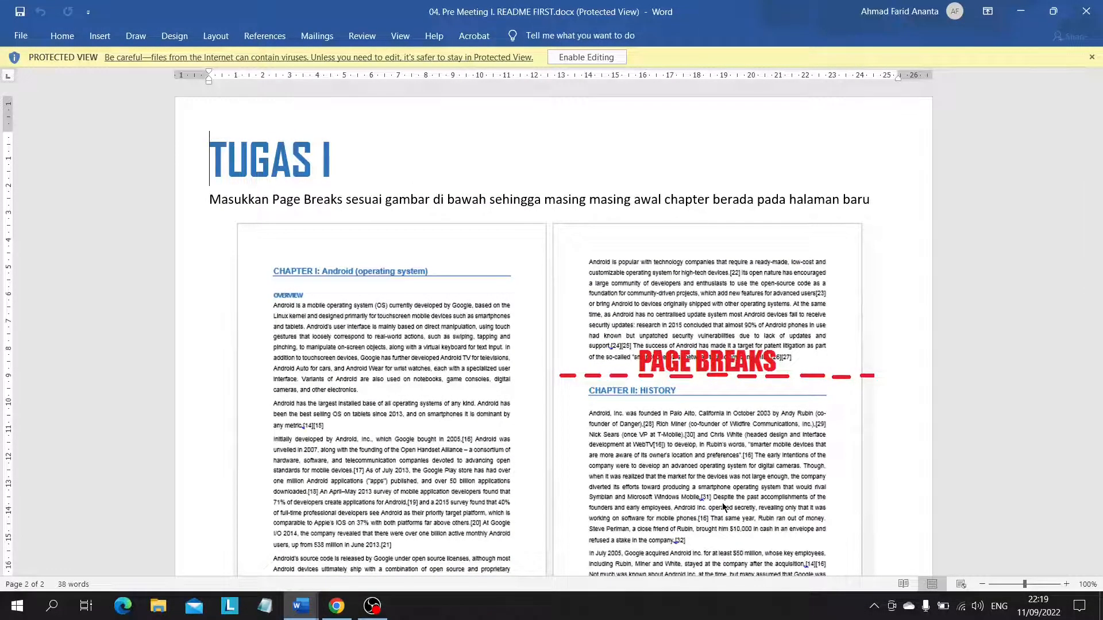
# Step: Switch to the document 04. Pre Meeting I. File Mentah.docx and enable editing
pyautogui.hotkey('alt', 'Tab')
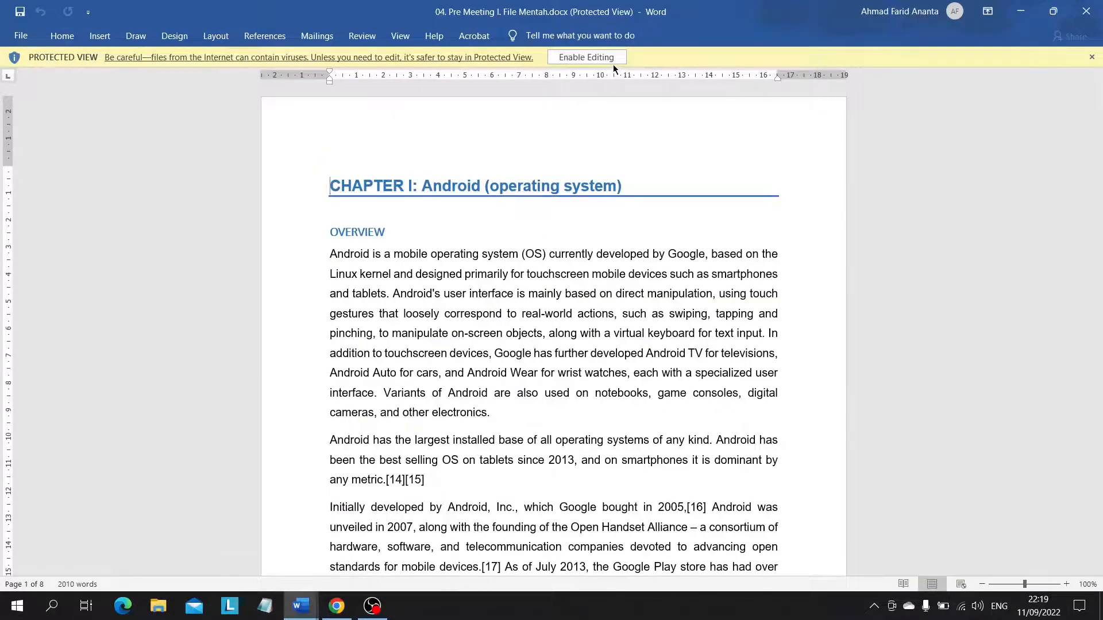
pyautogui.click(586, 57)
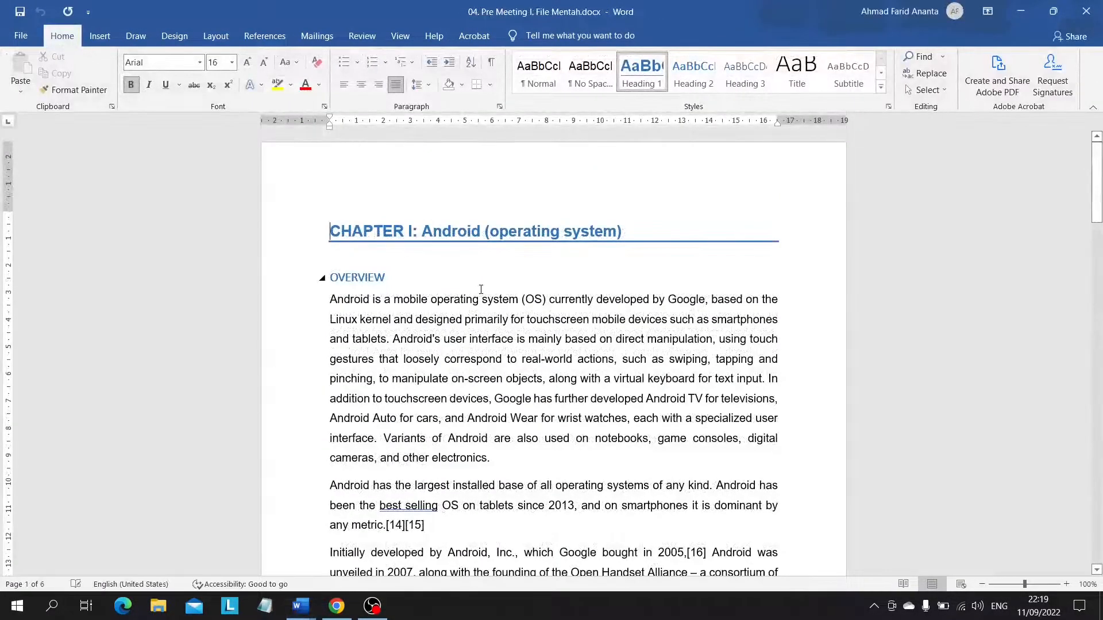
# Step: Recheck both task examples in the README document and return to the File Mentah document
pyautogui.hotkey('alt', 'Tab')
pyautogui.scroll(-2, 391, 369)
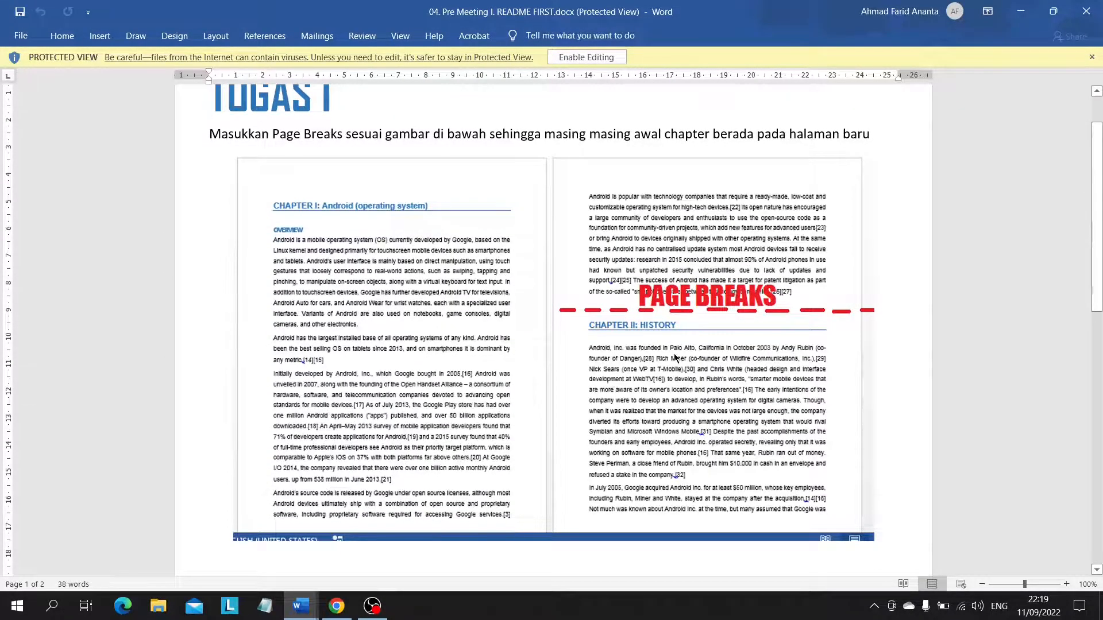
pyautogui.scroll(-10, 675, 358)
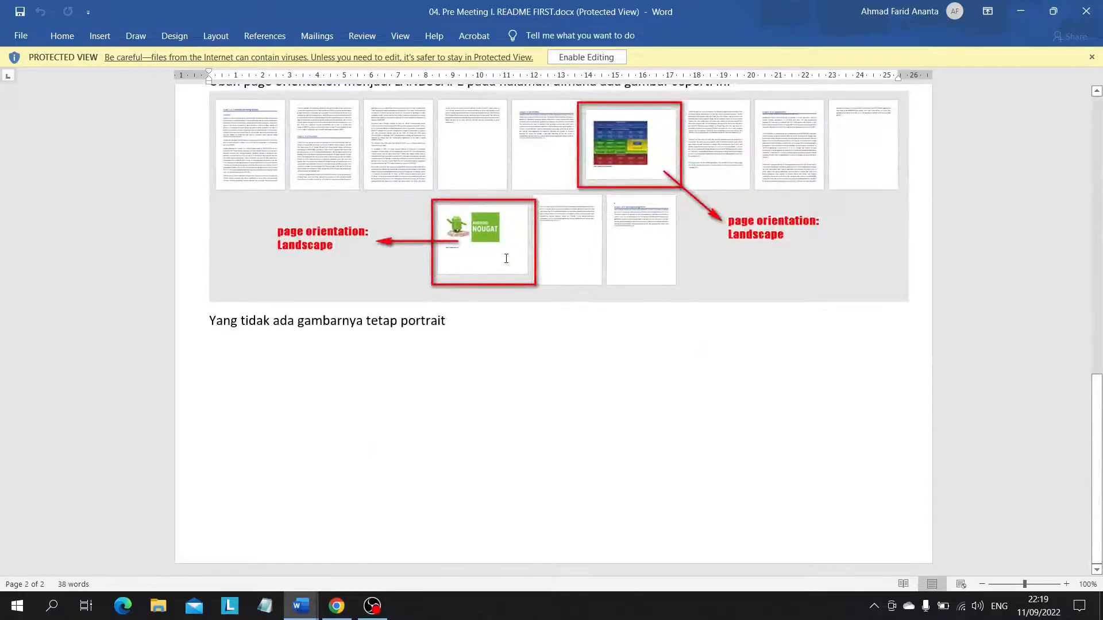
pyautogui.scroll(2, 506, 258)
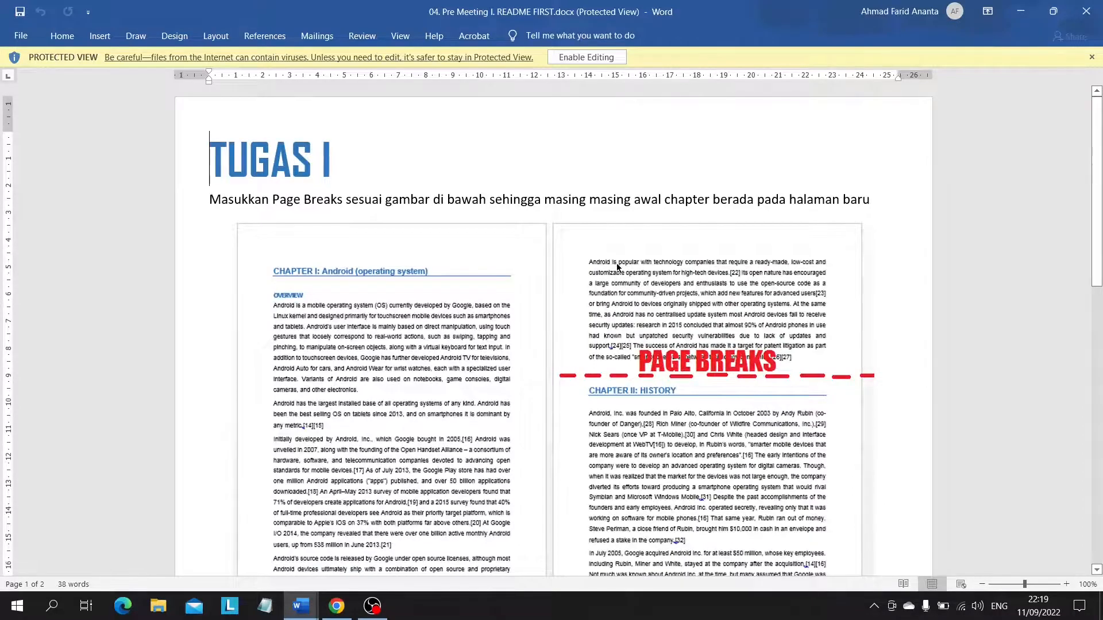
pyautogui.hotkey('alt', 'Tab')
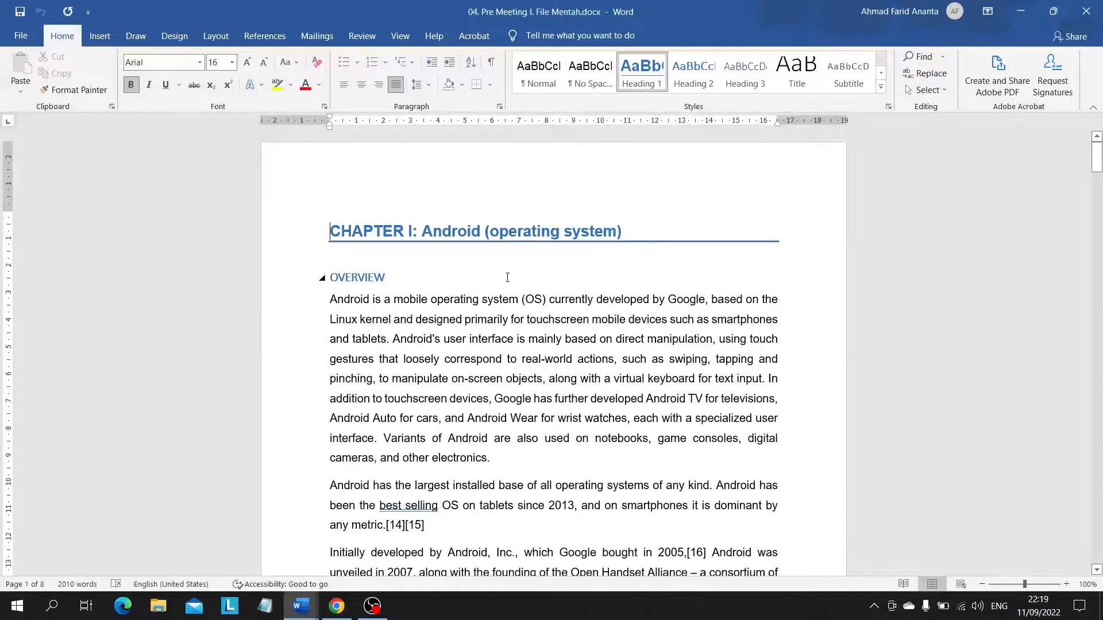
# Step: Insert a page break after the last Chapter I paragraph so CHAPTER II: HISTORY starts on a new page
pyautogui.click(216, 37)
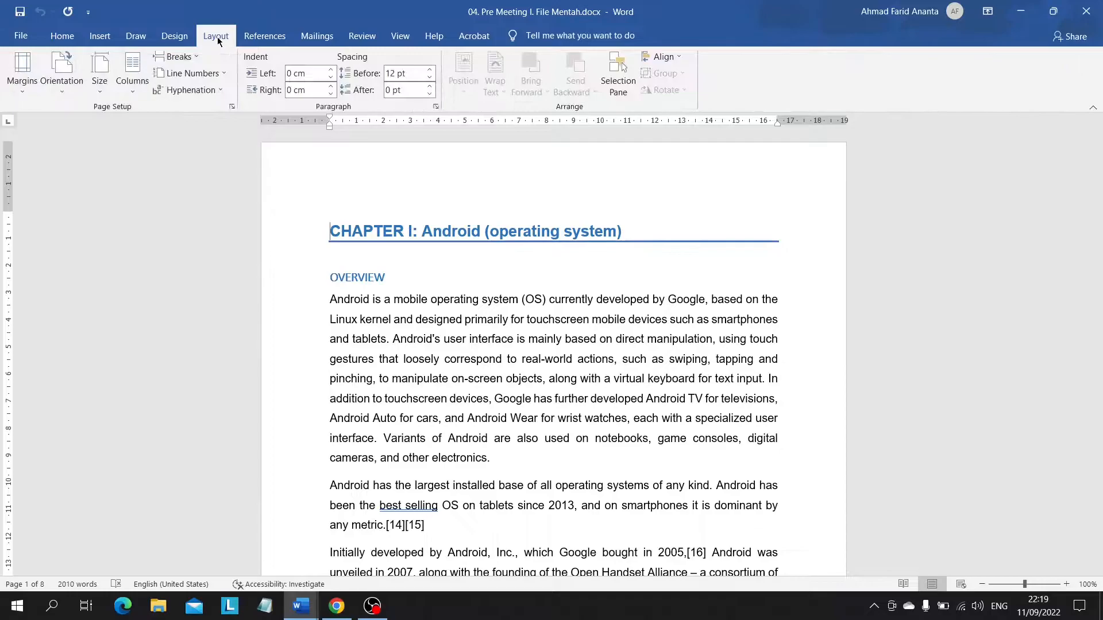
pyautogui.click(188, 57)
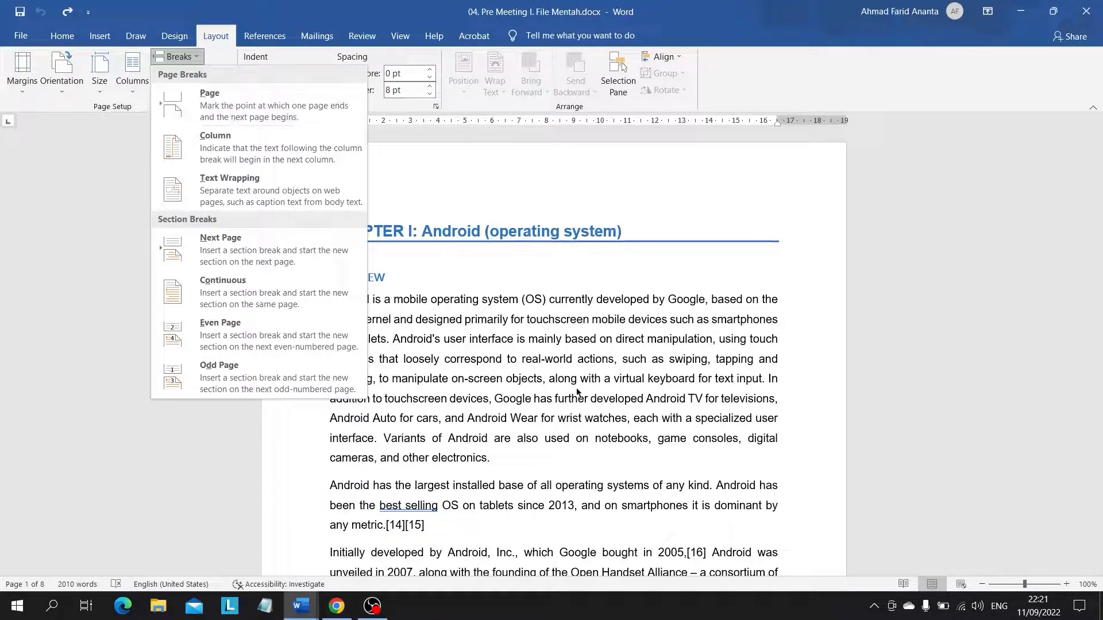
pyautogui.scroll(-10, 576, 388)
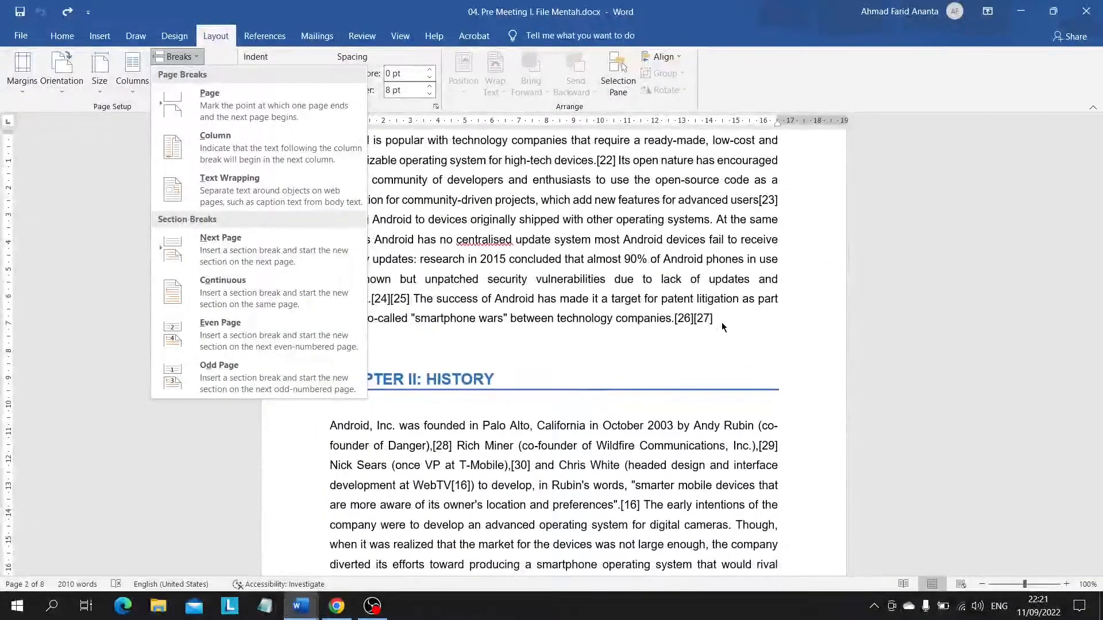
pyautogui.click(729, 321)
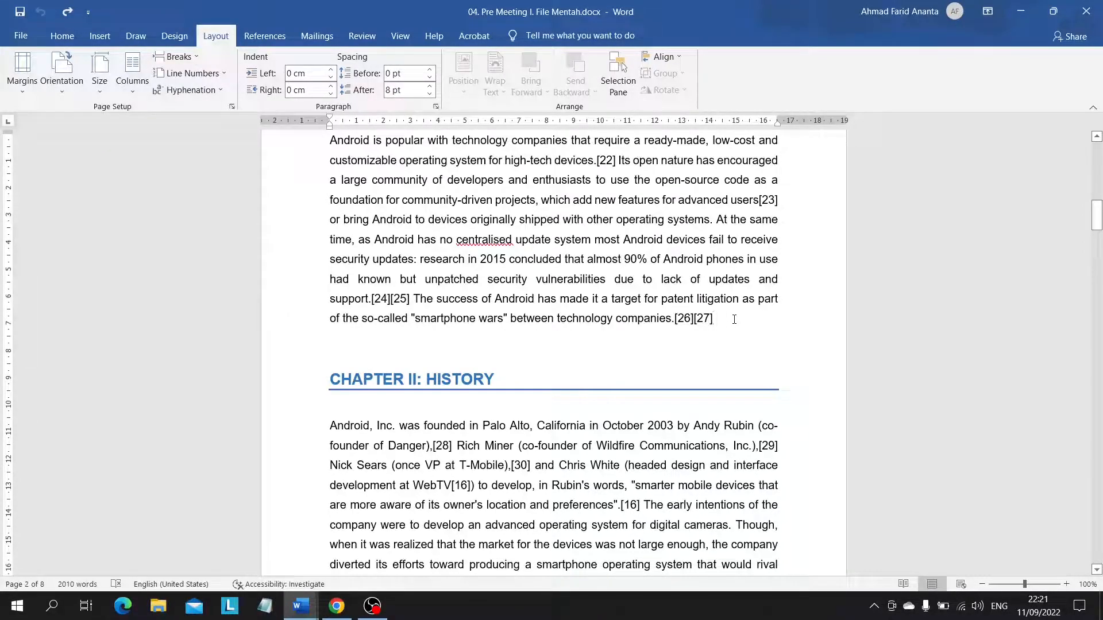
pyautogui.click(188, 59)
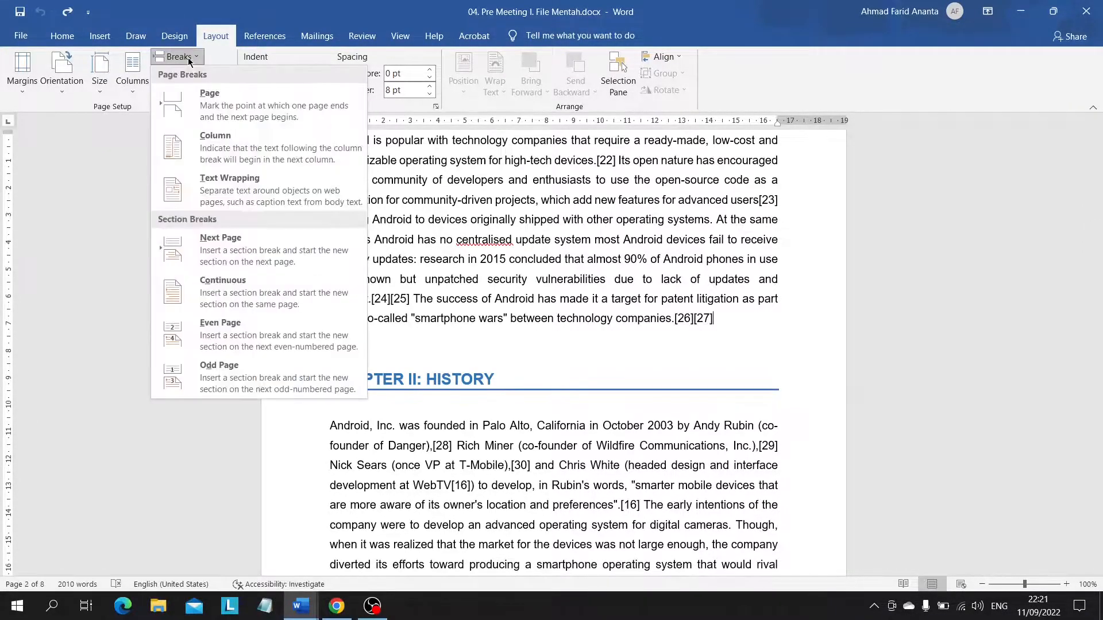
pyautogui.click(198, 102)
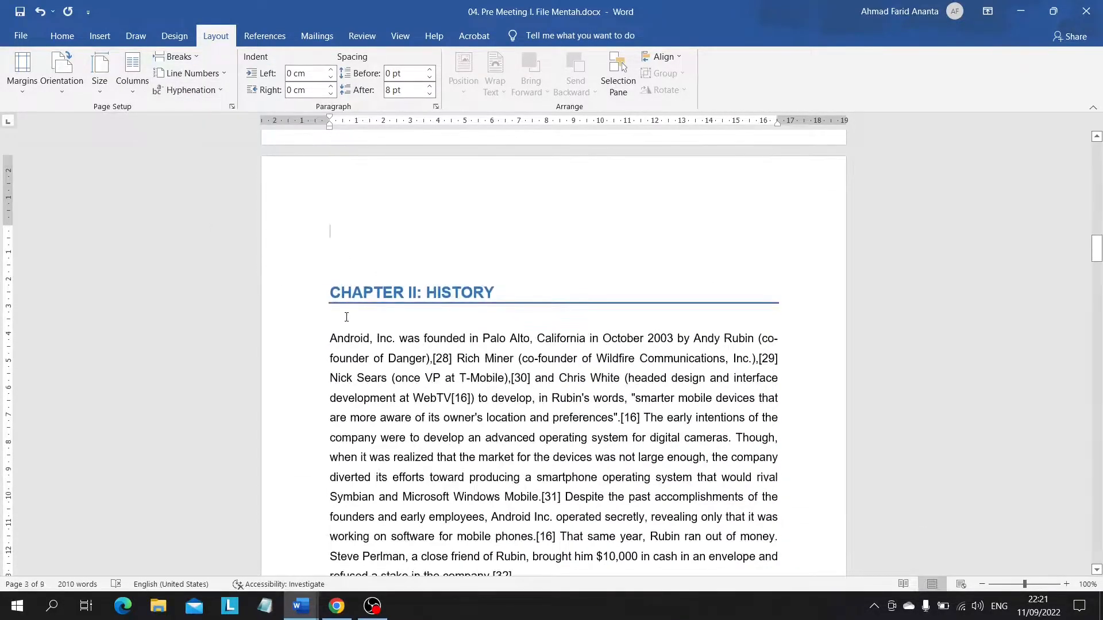
# Step: Generate filler paragraphs with =rand(7,6) below the last Chapter I paragraph to test the page break
pyautogui.scroll(10, 347, 317)
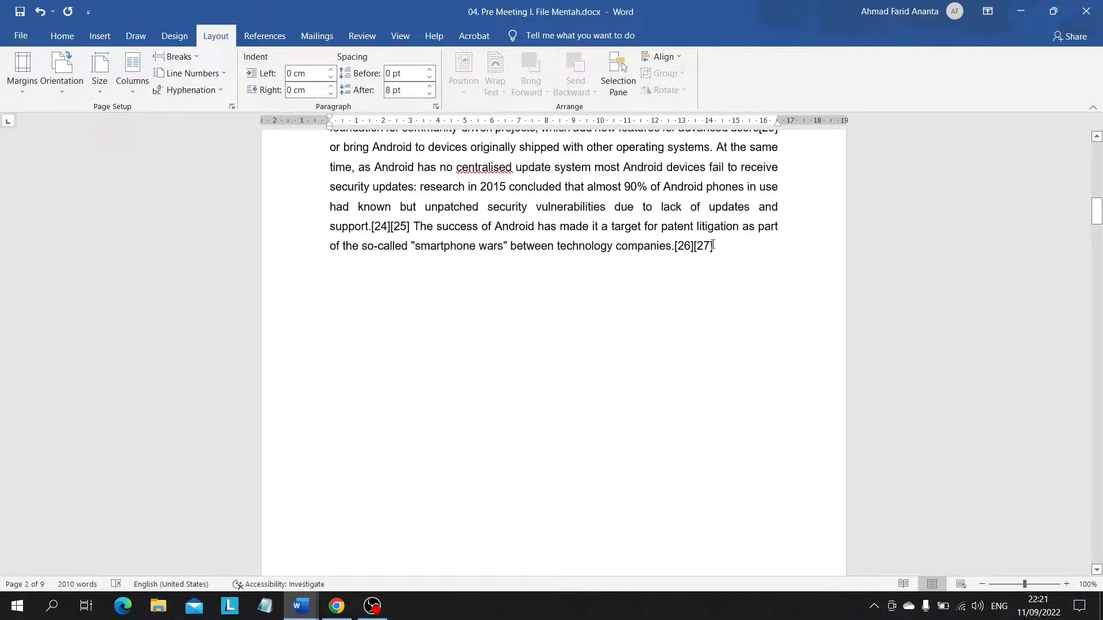
pyautogui.click(713, 246)
pyautogui.press('Return')
pyautogui.press('Return')
pyautogui.write('=rand()')
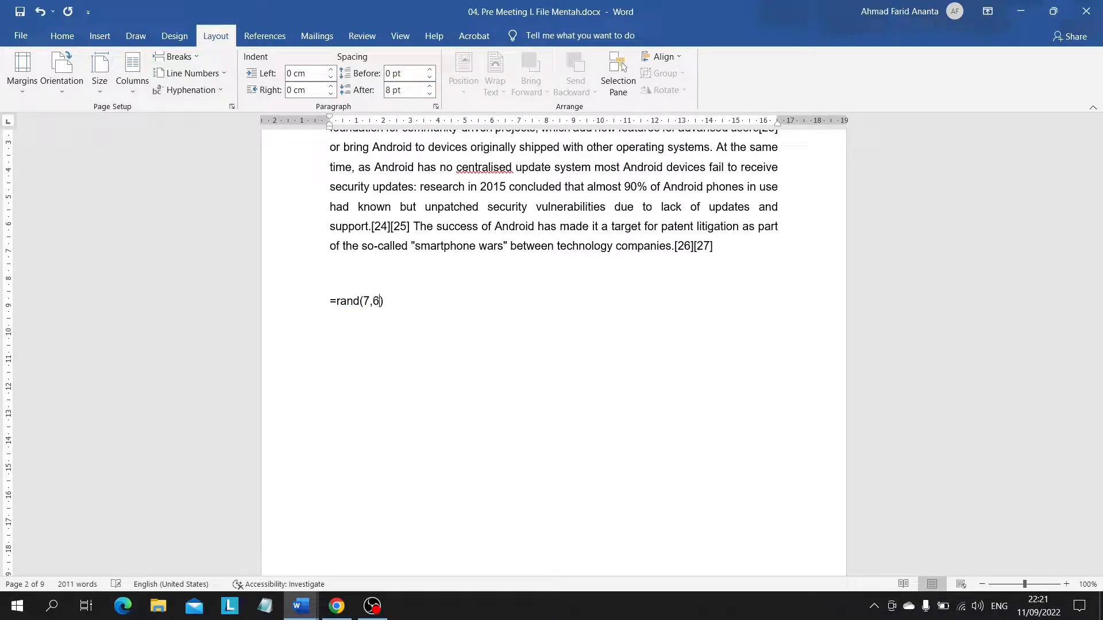
pyautogui.write('7,6')
pyautogui.press('Return')
# Step: Check where CHAPTER II: HISTORY starts below the filler text, and undo the filler text and its formula
pyautogui.scroll(-10, 553, 353)
pyautogui.scroll(-2, 553, 353)
pyautogui.scroll(3, 553, 353)
pyautogui.scroll(-4, 553, 353)
pyautogui.scroll(4, 719, 236)
pyautogui.scroll(-3, 540, 309)
pyautogui.scroll(-1, 540, 309)
pyautogui.scroll(10, 540, 309)
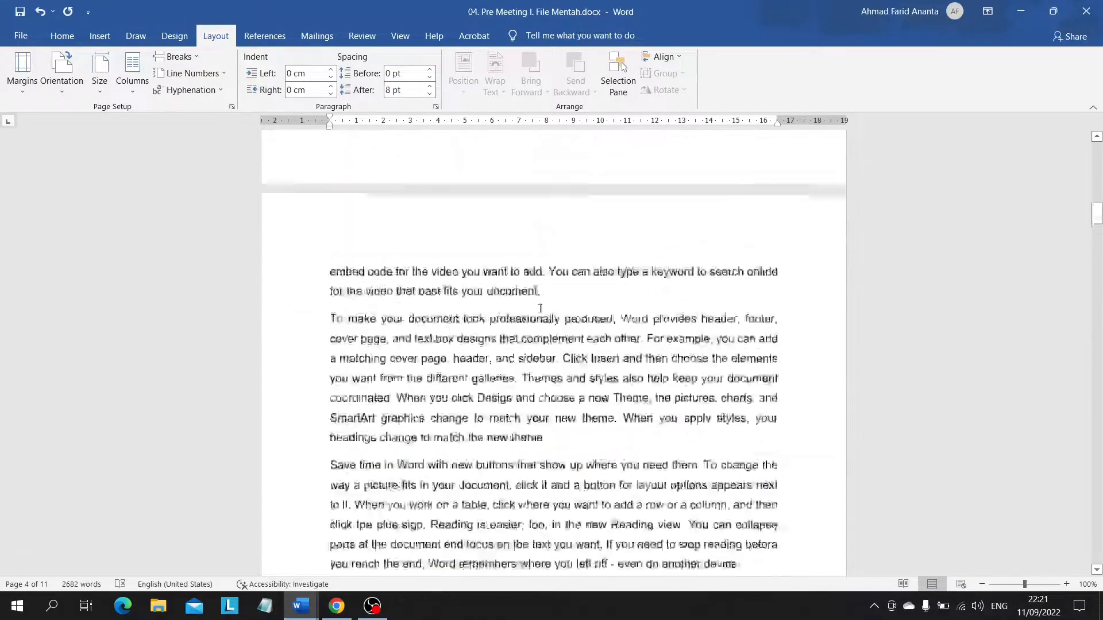
pyautogui.scroll(-10, 513, 439)
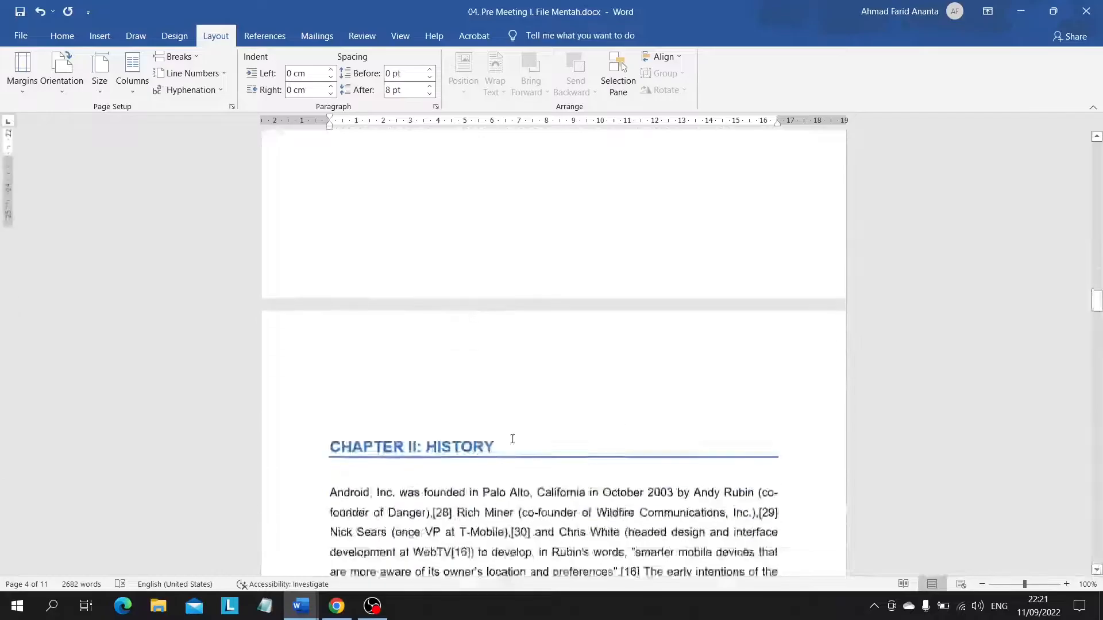
pyautogui.scroll(10, 433, 433)
pyautogui.hotkey('ctrl', 'z')
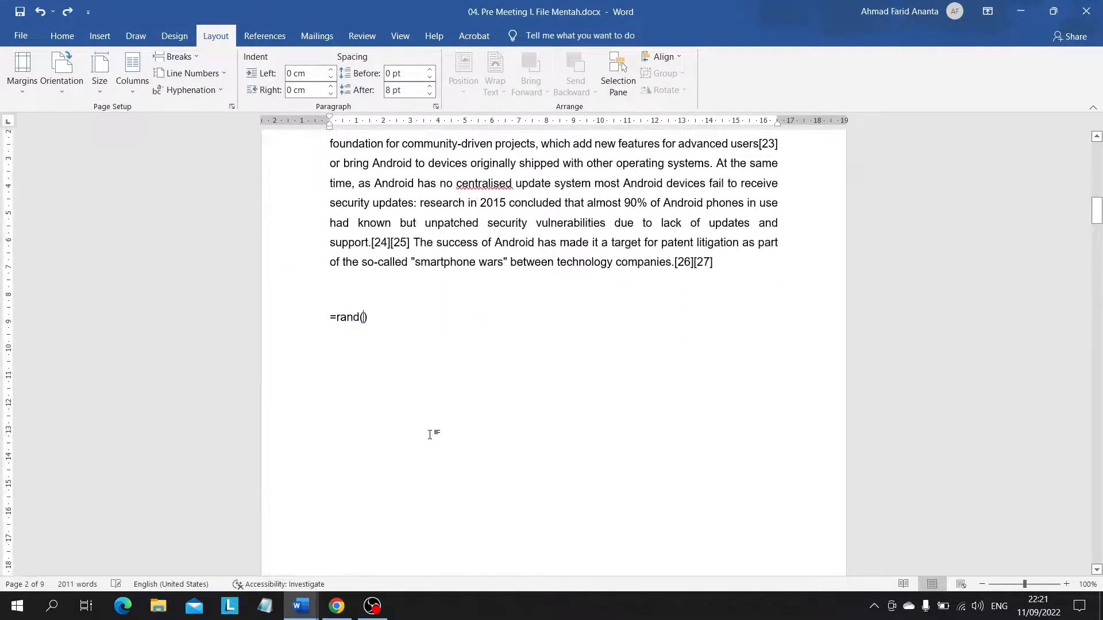
# Step: Remove the empty space above the CHAPTER II: HISTORY heading so it starts at the top of its page
pyautogui.scroll(-10, 429, 435)
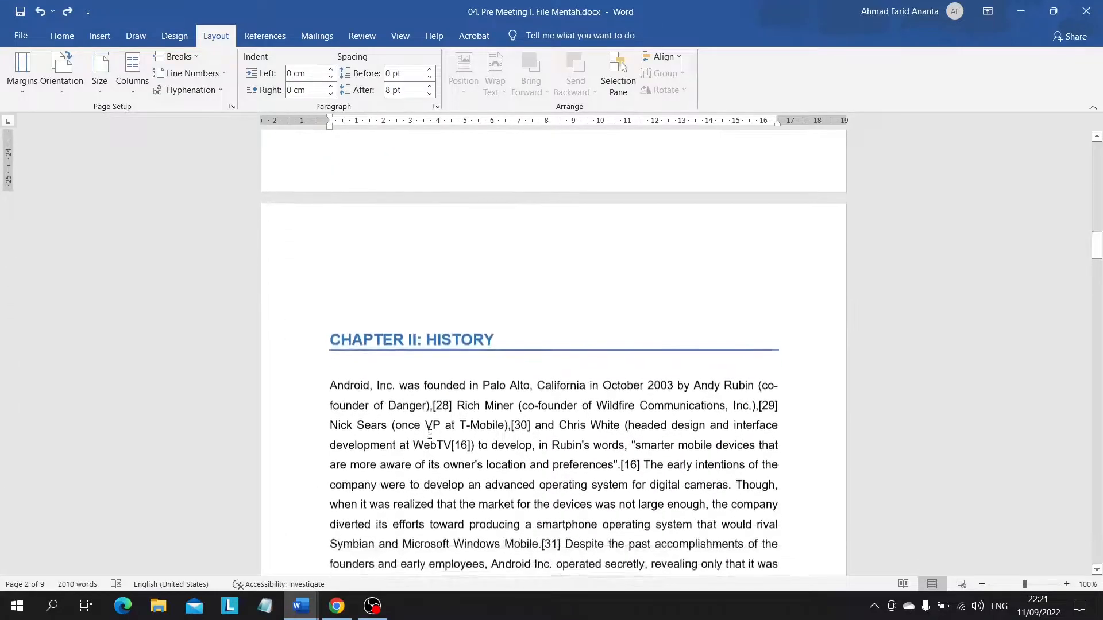
pyautogui.click(328, 338)
pyautogui.press('BackSpace')
pyautogui.press('BackSpace')
pyautogui.press('BackSpace')
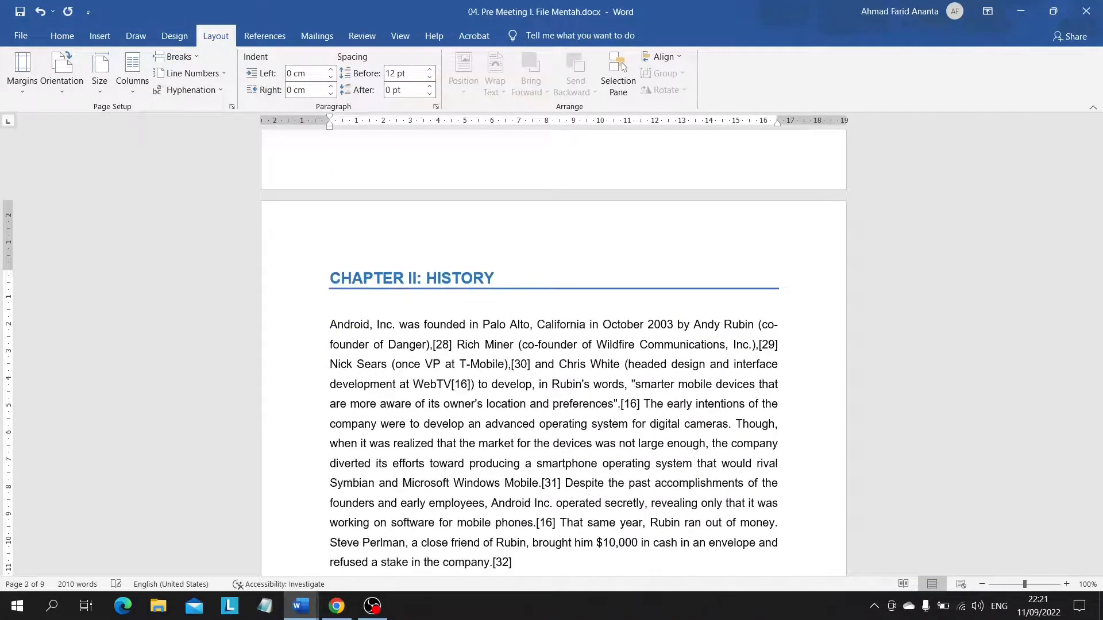
# Step: Insert a page break after the last Chapter II paragraph and remove the blank line above the CHAPTER III: Interface heading
pyautogui.scroll(-10, 365, 361)
pyautogui.scroll(-12, 365, 360)
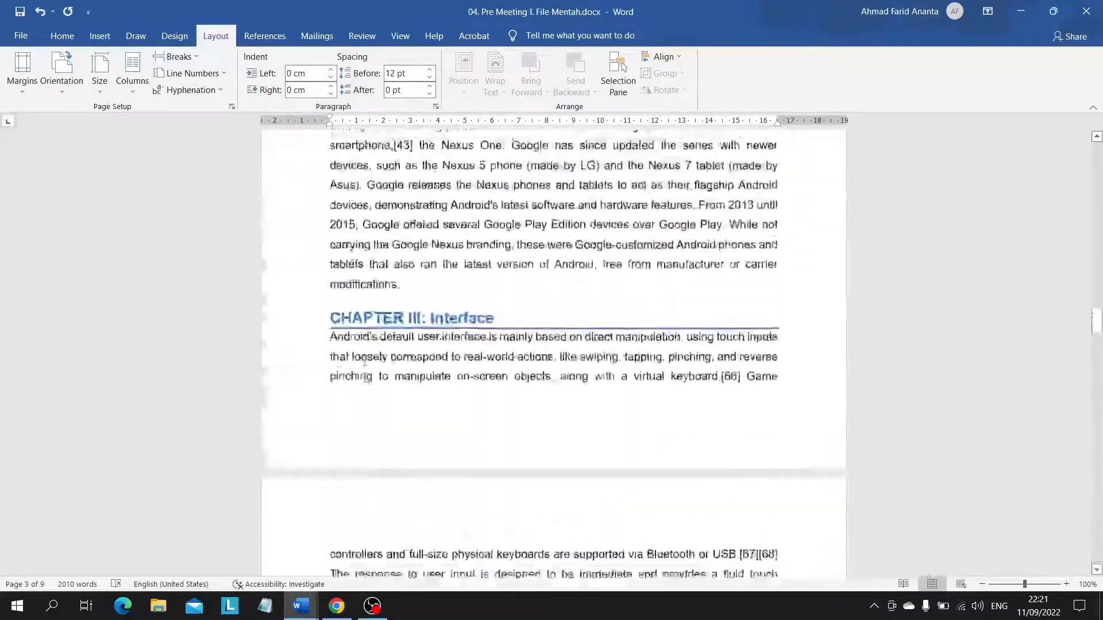
pyautogui.scroll(1, 365, 363)
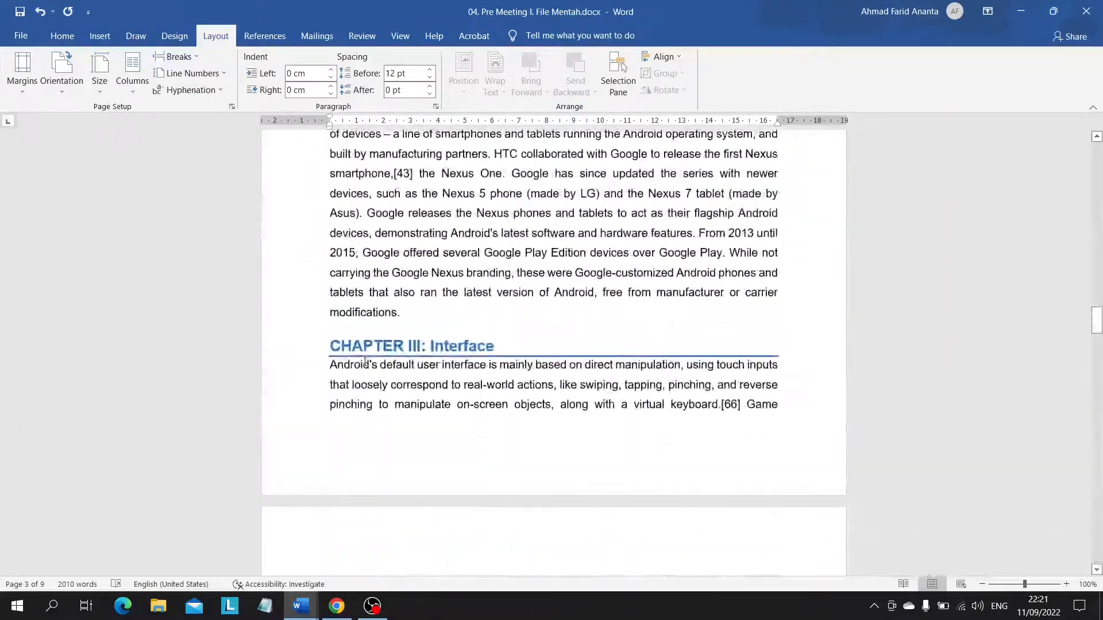
pyautogui.click(418, 315)
pyautogui.hotkey('ctrl', 'Return')
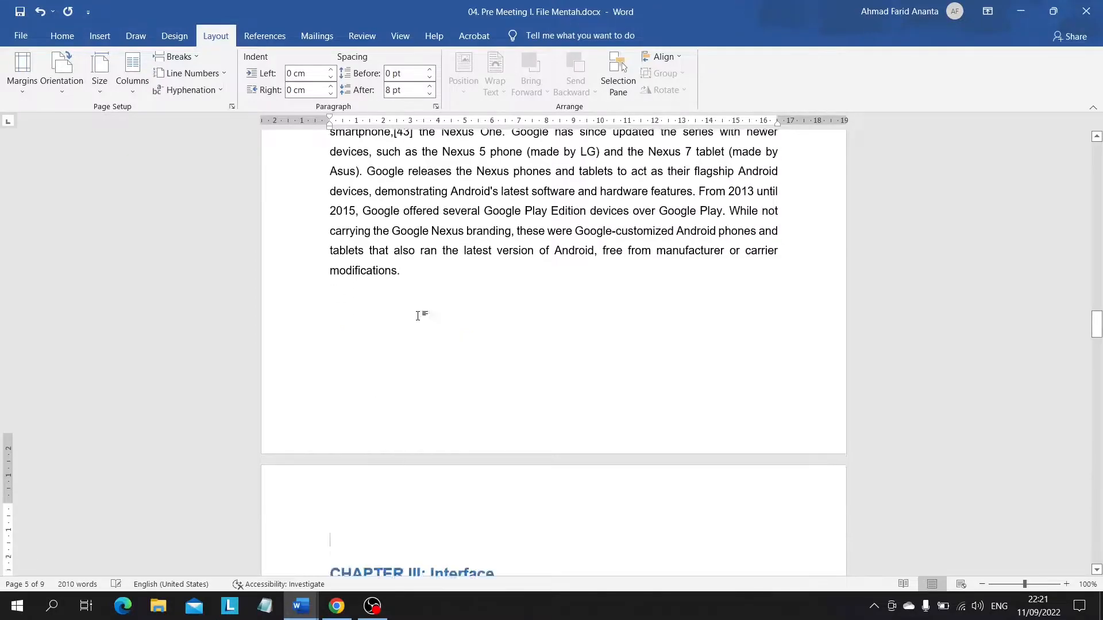
pyautogui.scroll(-10, 556, 513)
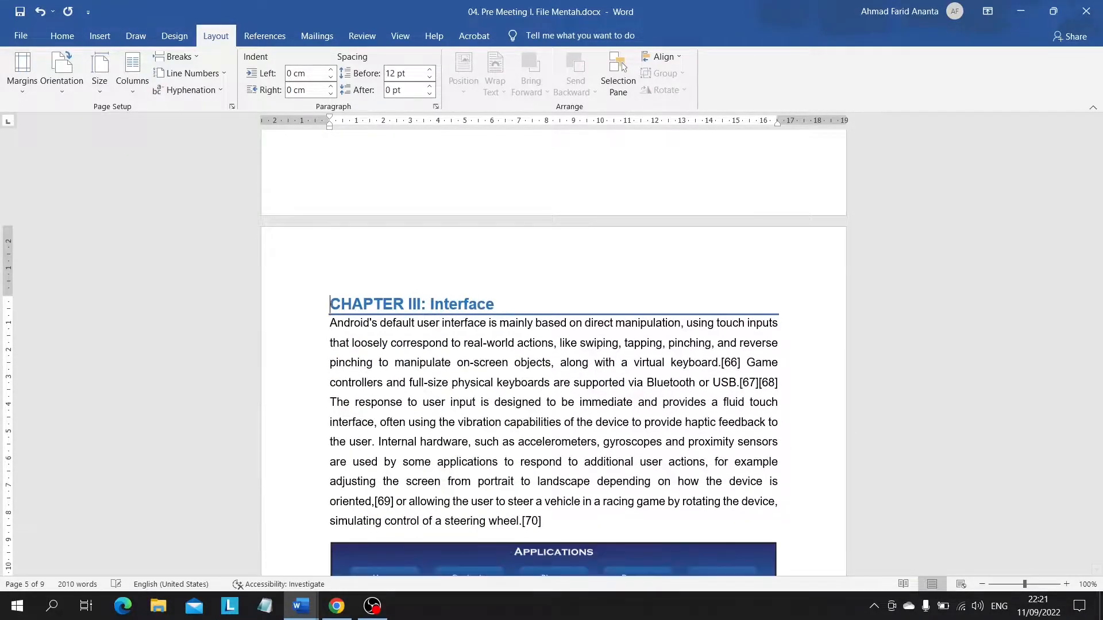
# Step: Insert a page break after the last Chapter III paragraph and place the cursor at the start of the CHAPTER IV: Applications heading
pyautogui.scroll(-4, 261, 283)
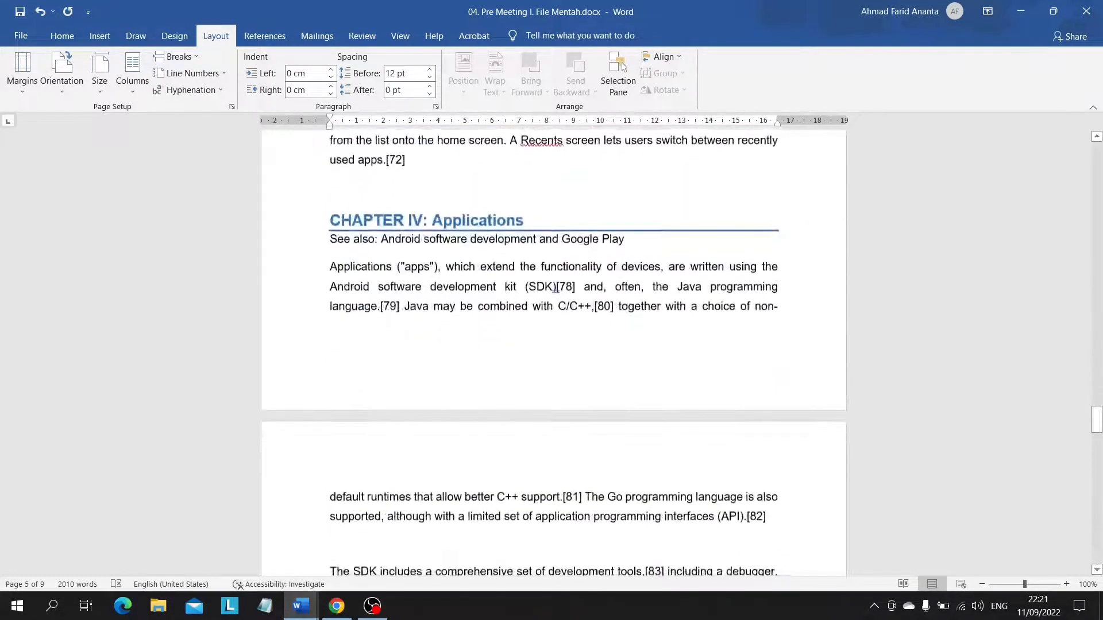
pyautogui.scroll(1, 260, 283)
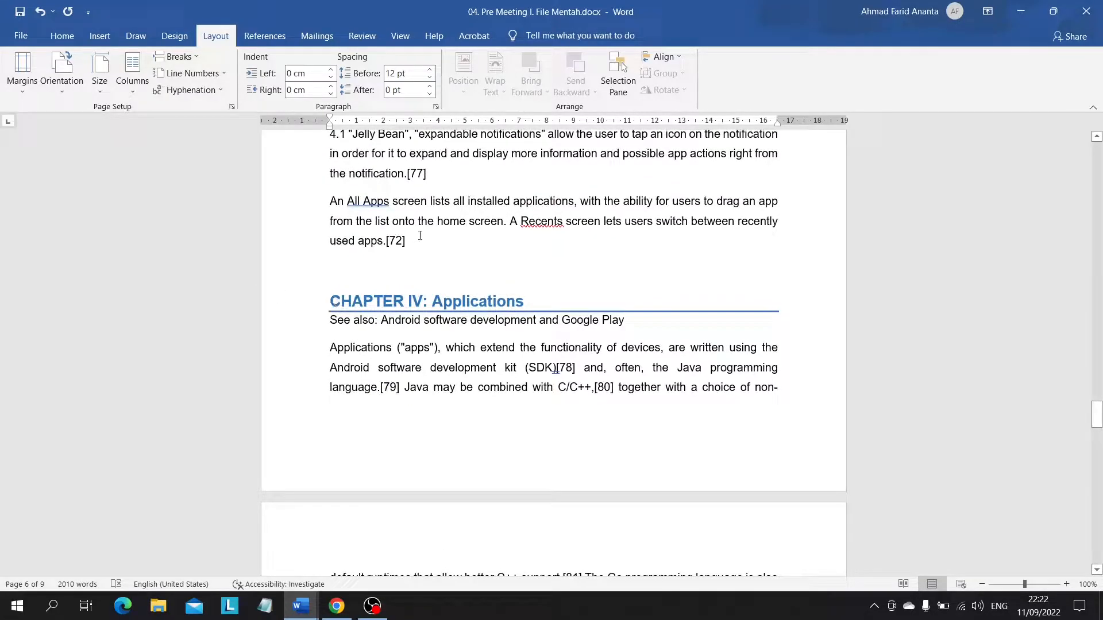
pyautogui.click(420, 236)
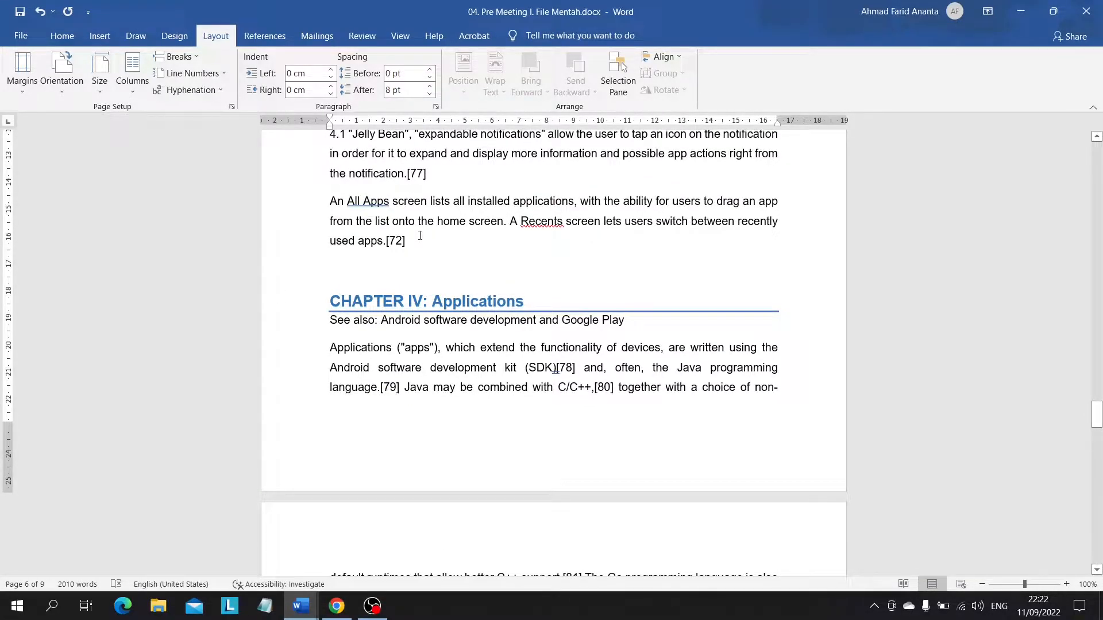
pyautogui.hotkey('ctrl', 'Return')
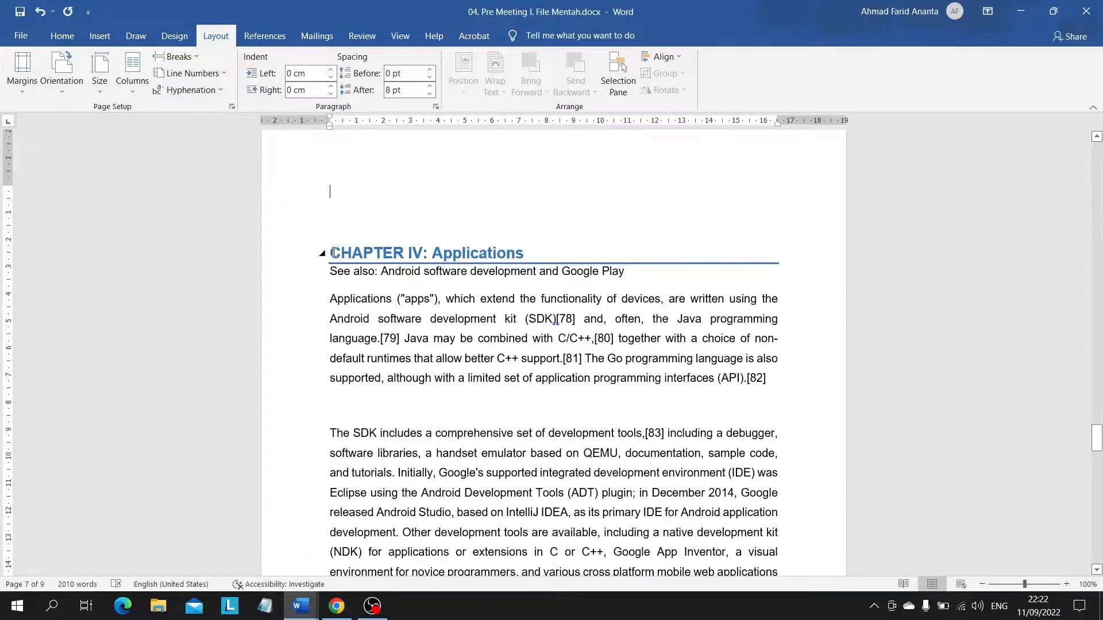
pyautogui.click(334, 253)
# Step: Insert a page break directly before the CHAPTER V: Memory management heading and look over the chapter page layout
pyautogui.scroll(-10, 339, 298)
pyautogui.scroll(-6, 343, 349)
pyautogui.scroll(3, 444, 290)
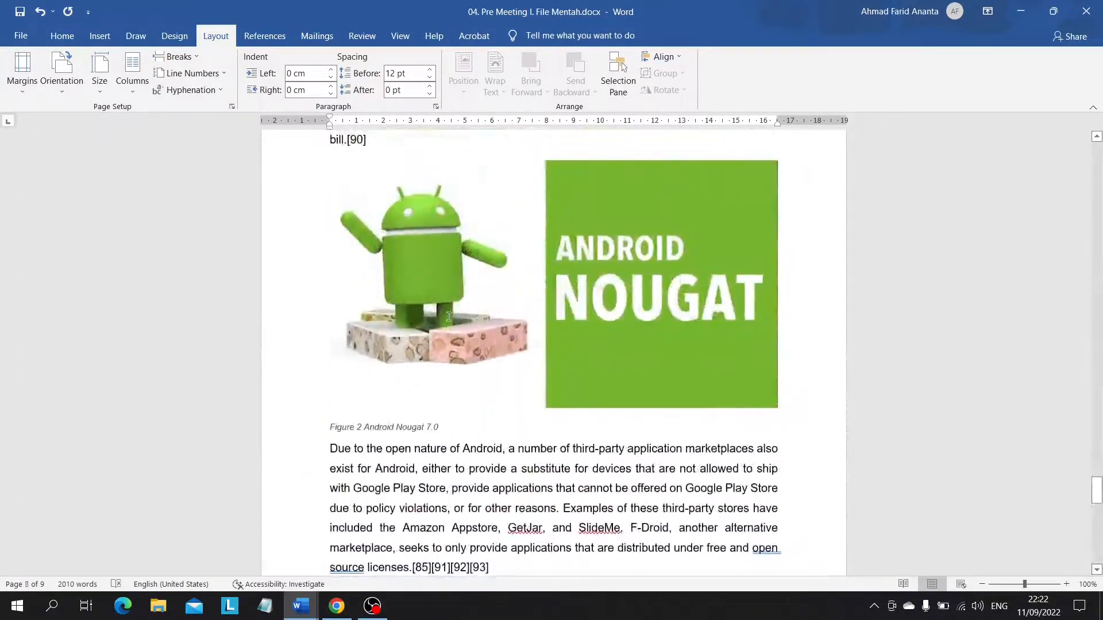
pyautogui.scroll(-5, 443, 290)
pyautogui.scroll(5, 475, 460)
pyautogui.scroll(-6, 584, 502)
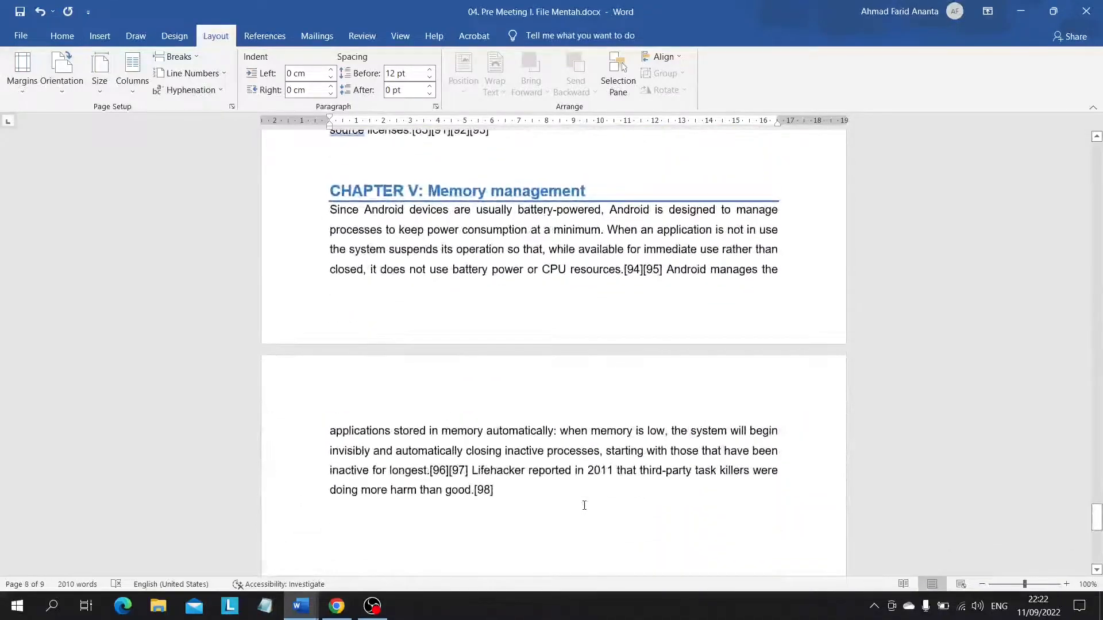
pyautogui.scroll(1, 586, 514)
pyautogui.scroll(-1, 471, 398)
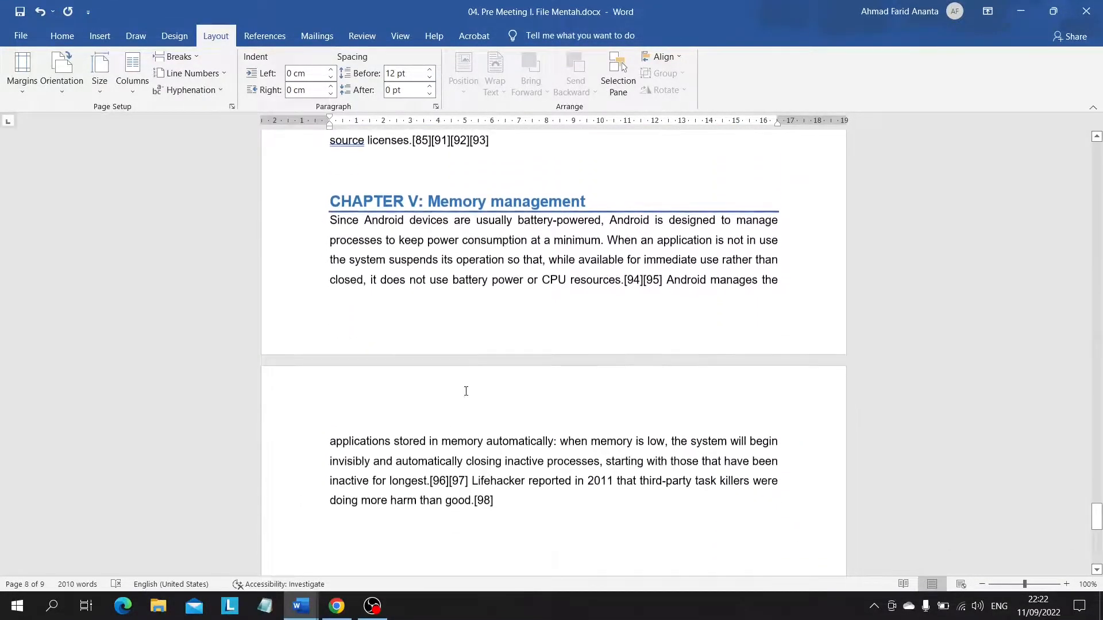
pyautogui.click(331, 201)
pyautogui.hotkey('ctrl', 'Return')
pyautogui.scroll(-7, 331, 201)
pyautogui.scroll(20, 353, 348)
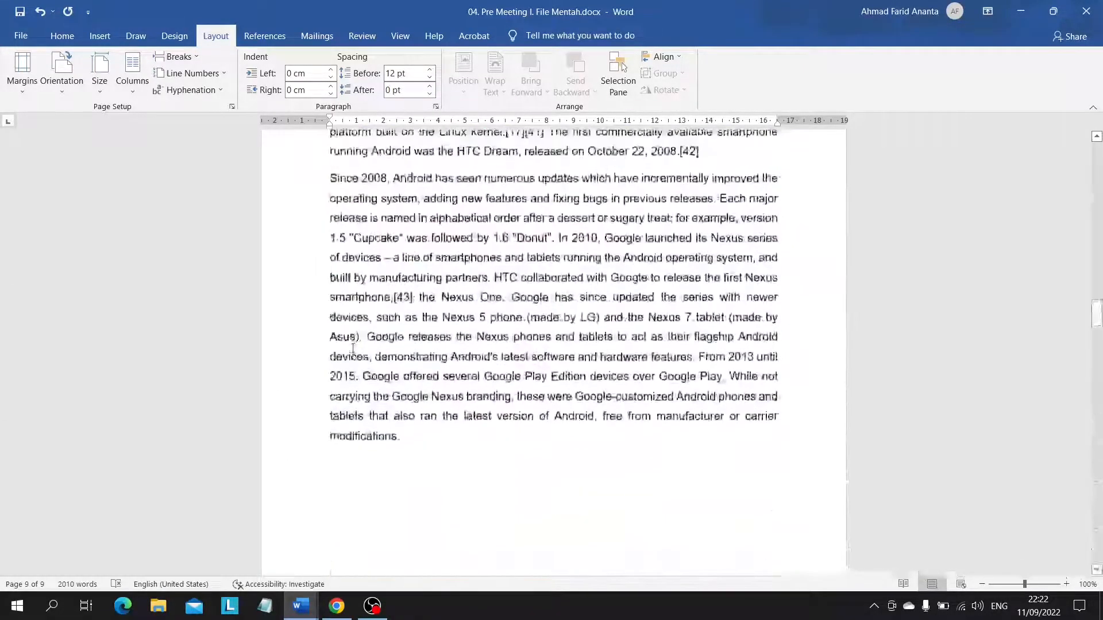
# Step: Examine the TUGAS II landscape page instructions in the README FIRST document, and return to the File Mentah document
pyautogui.hotkey('alt', 'Tab')
pyautogui.scroll(-9, 353, 348)
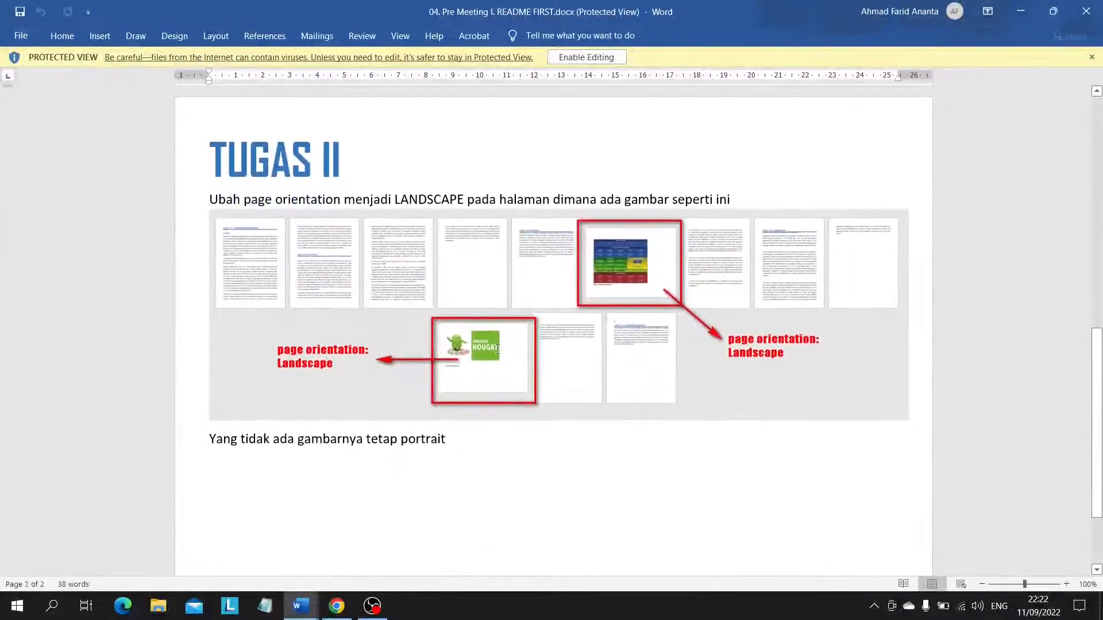
pyautogui.scroll(1, 497, 348)
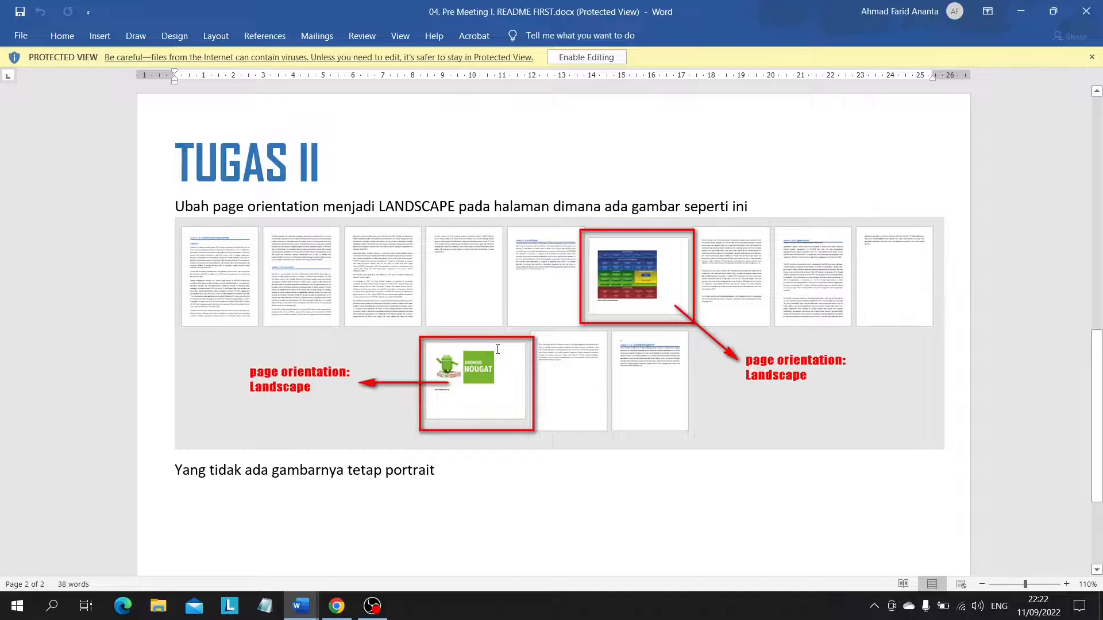
pyautogui.hotkey('alt', 'Tab')
# Step: Insert a page break after the Chapter III paragraph ending in "steering wheel.[70]" and remove the blank line above the architecture diagram
pyautogui.scroll(10, 498, 348)
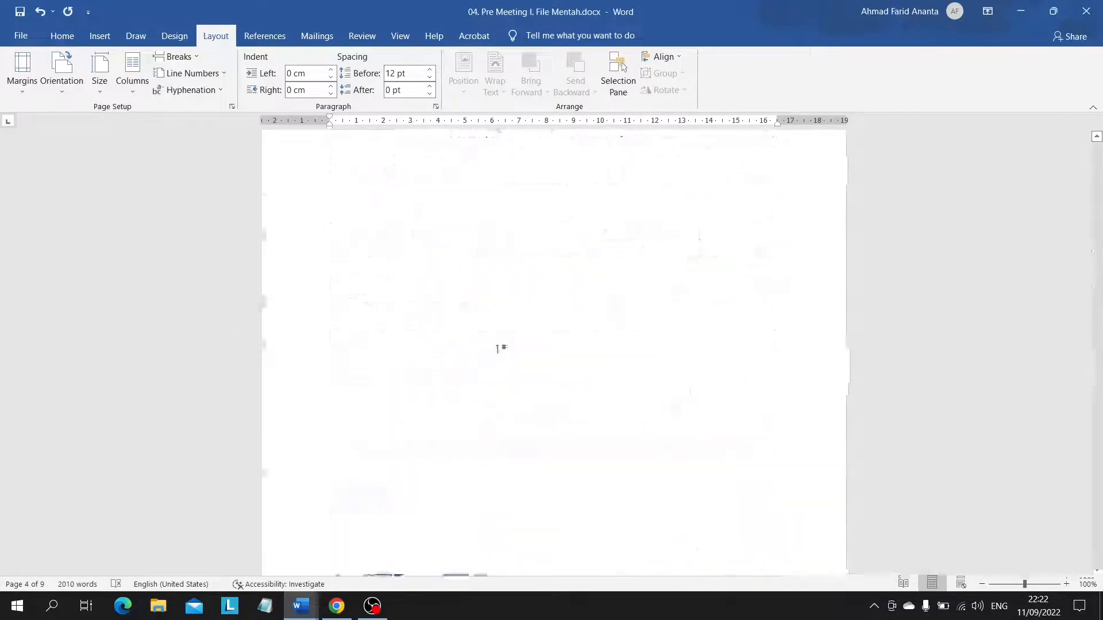
pyautogui.scroll(6, 498, 349)
pyautogui.scroll(-15, 497, 348)
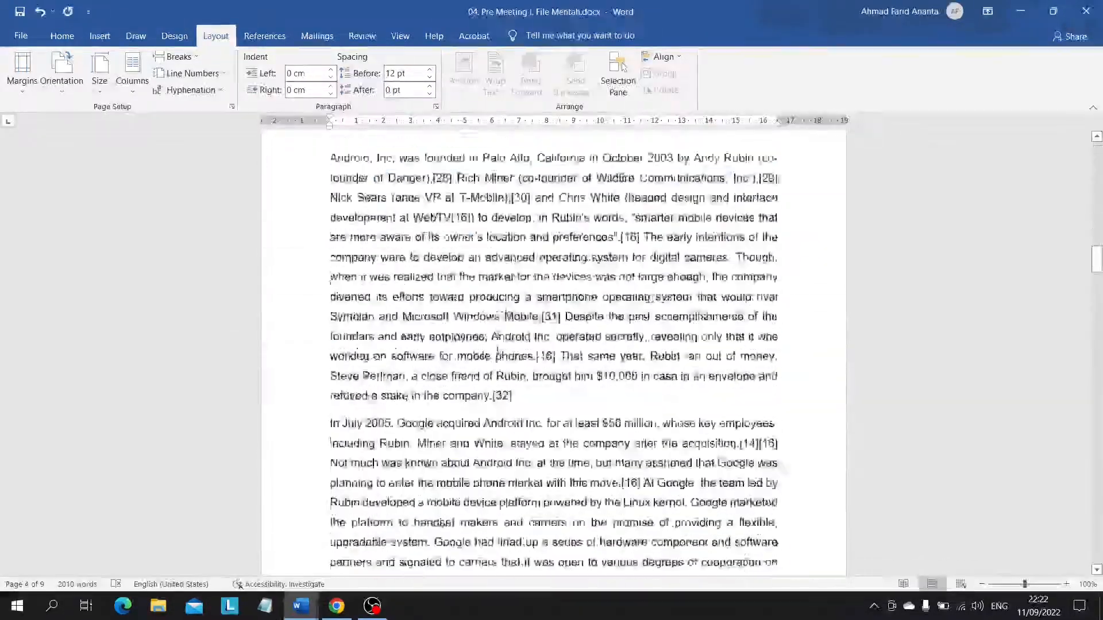
pyautogui.scroll(-15, 401, 364)
pyautogui.scroll(3, 401, 364)
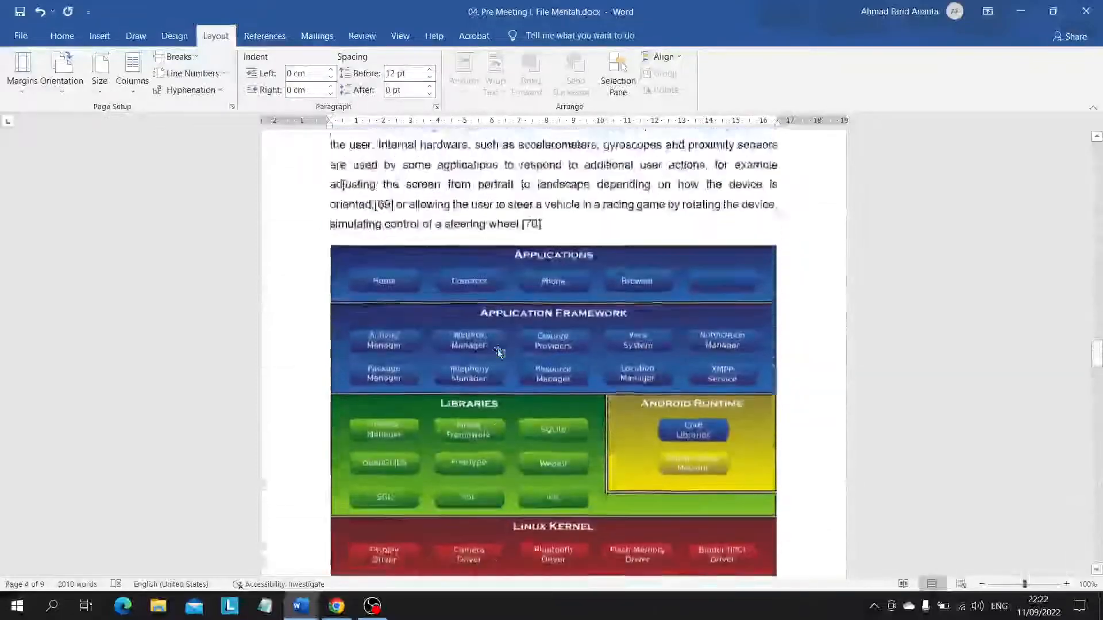
pyautogui.click(567, 266)
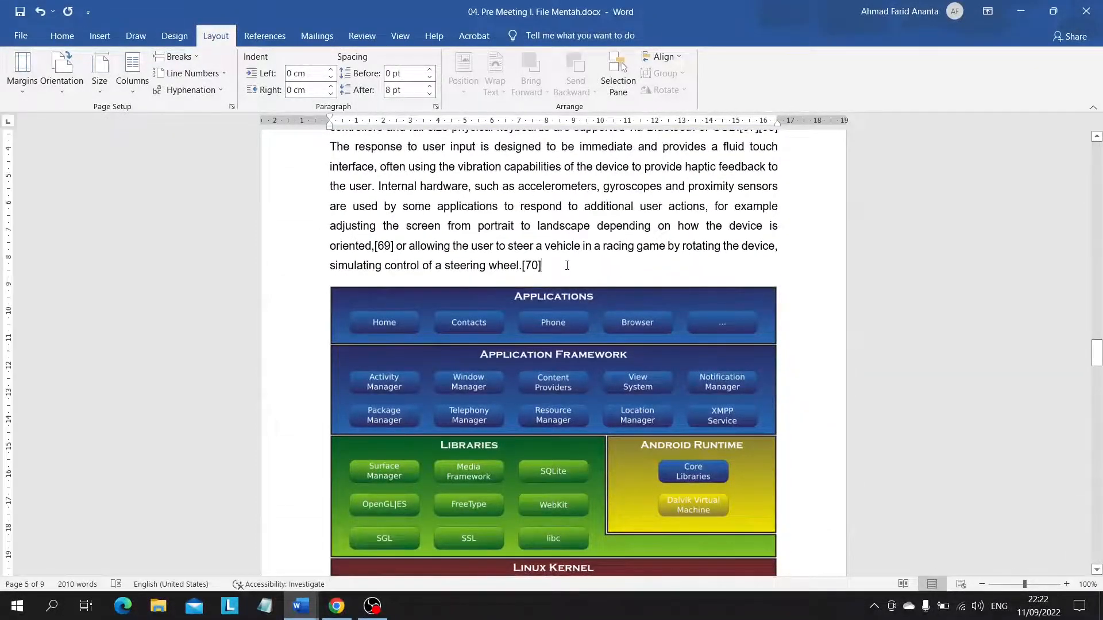
pyautogui.hotkey('ctrl', 'Return')
pyautogui.scroll(-3, 387, 330)
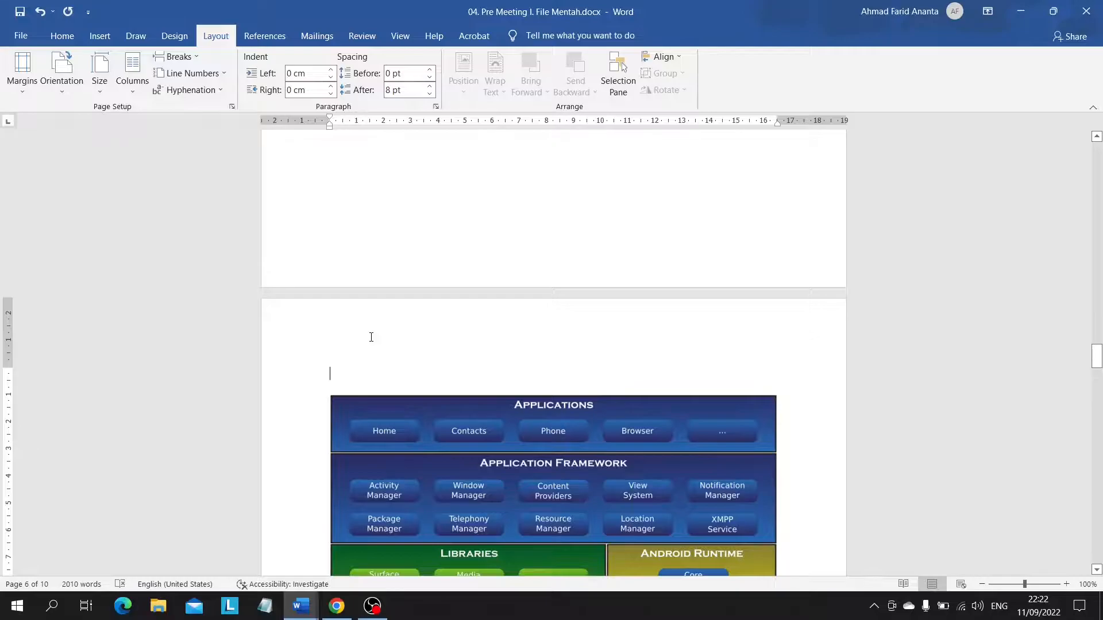
# Step: Insert a page break after the Figure 1 caption and remove the blank line above the "Android devices boot to the homescreen" paragraph
pyautogui.scroll(-8, 371, 337)
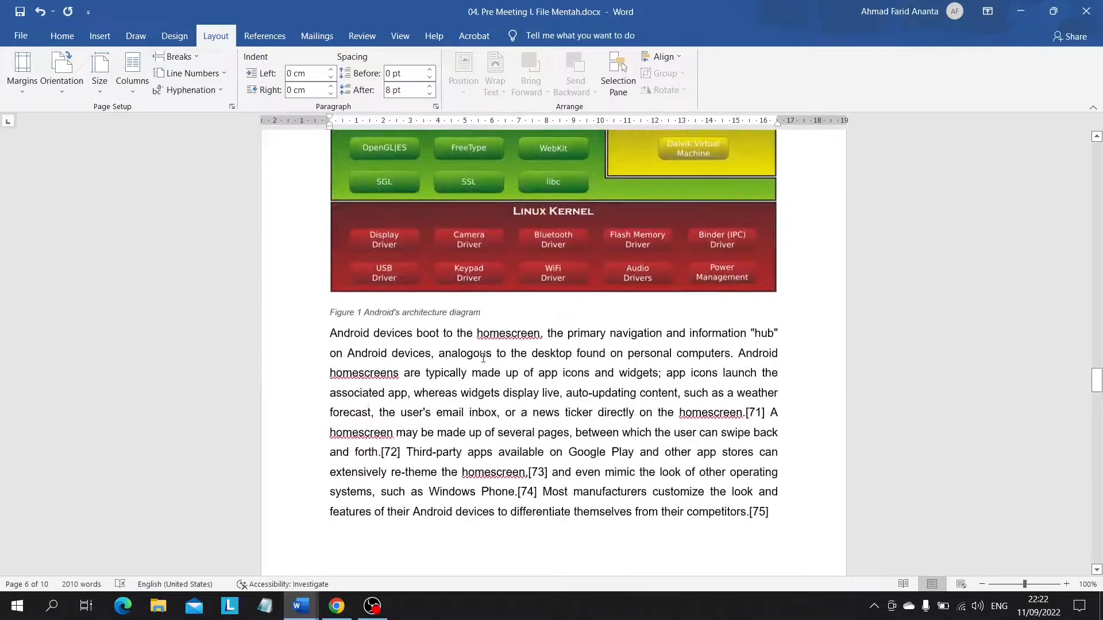
pyautogui.click(497, 315)
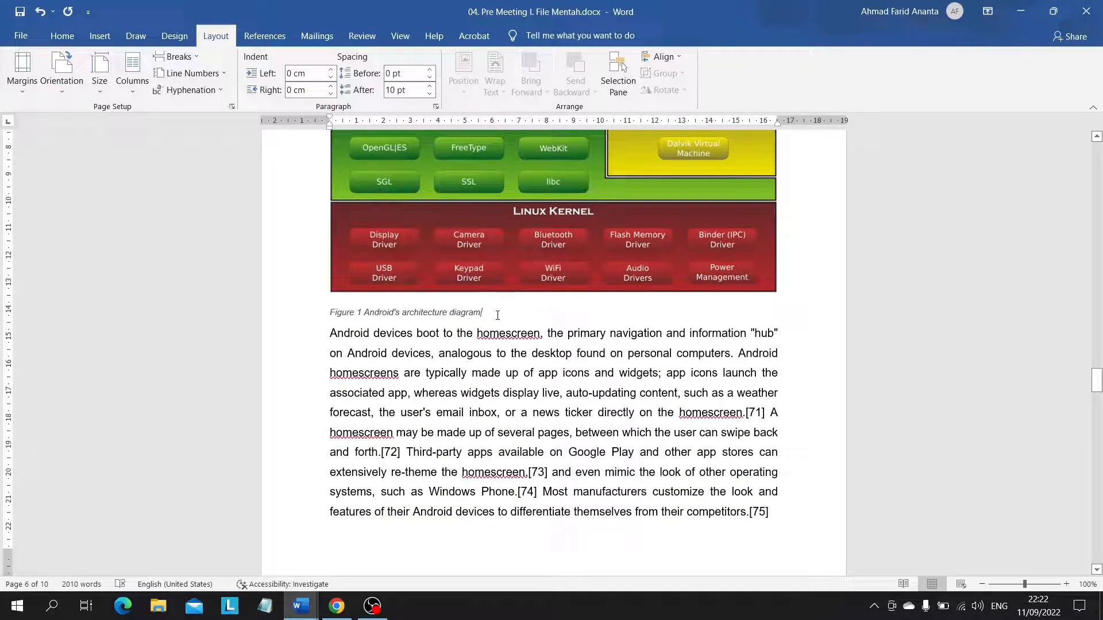
pyautogui.hotkey('ctrl', 'Return')
pyautogui.scroll(10, 497, 316)
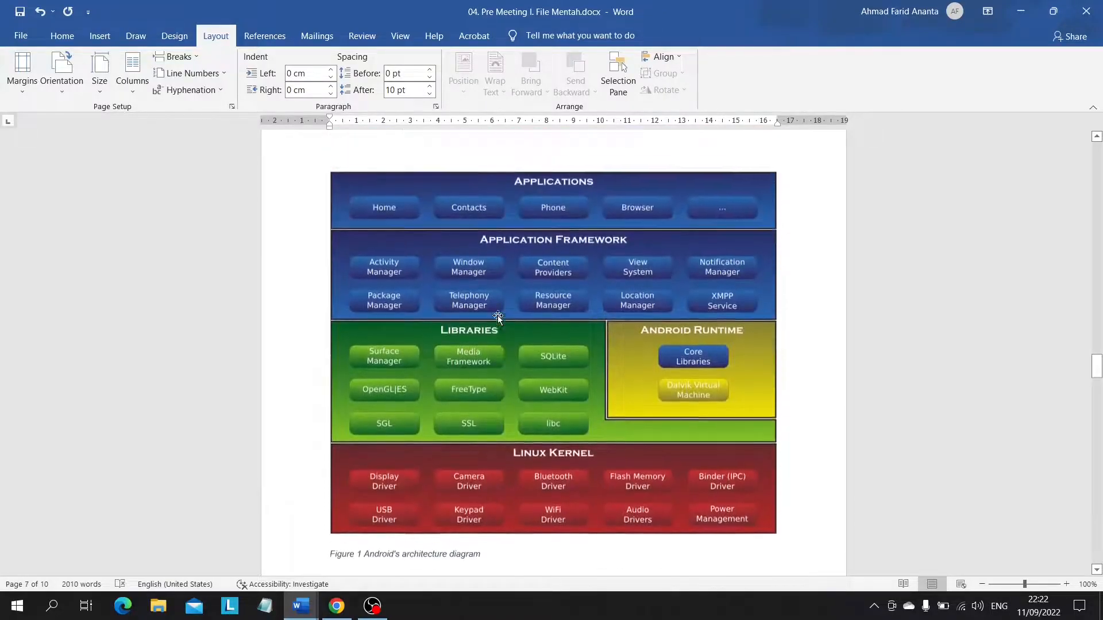
pyautogui.scroll(-10, 497, 316)
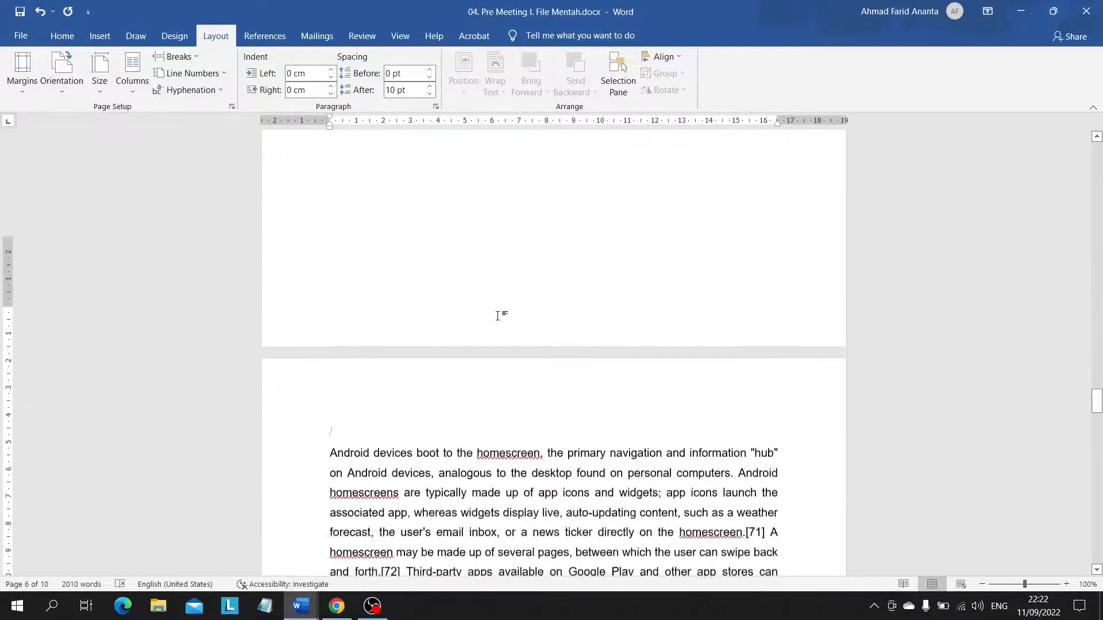
pyautogui.scroll(4, 497, 315)
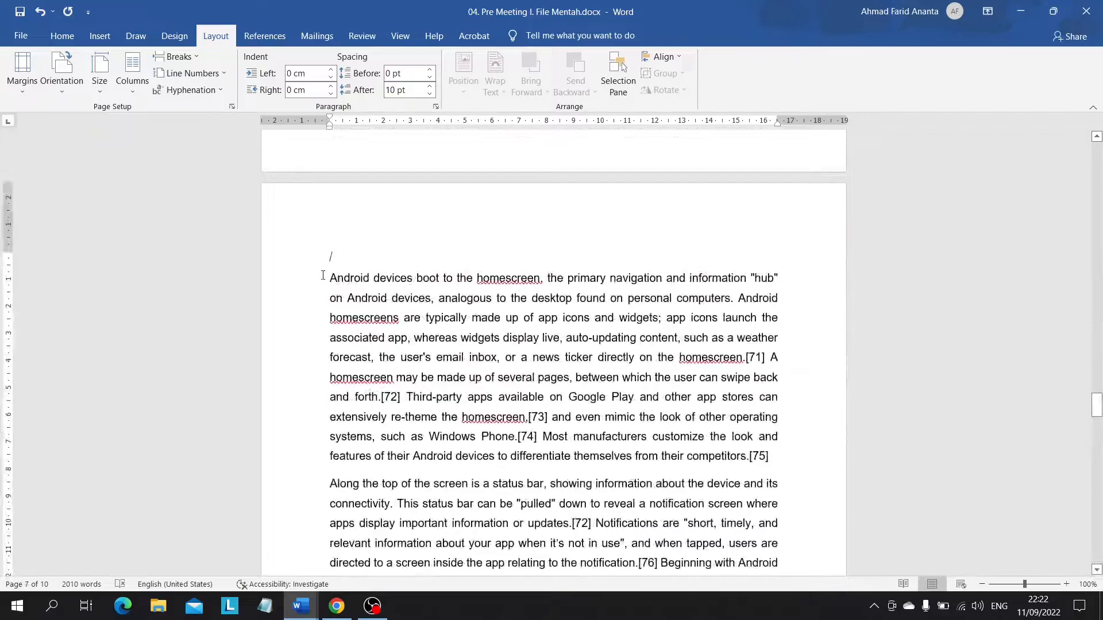
# Step: Insert a page break after the Chapter IV paragraph ending in "bill.[90]" to put the Android Nougat picture on its own page
pyautogui.scroll(-15, 323, 276)
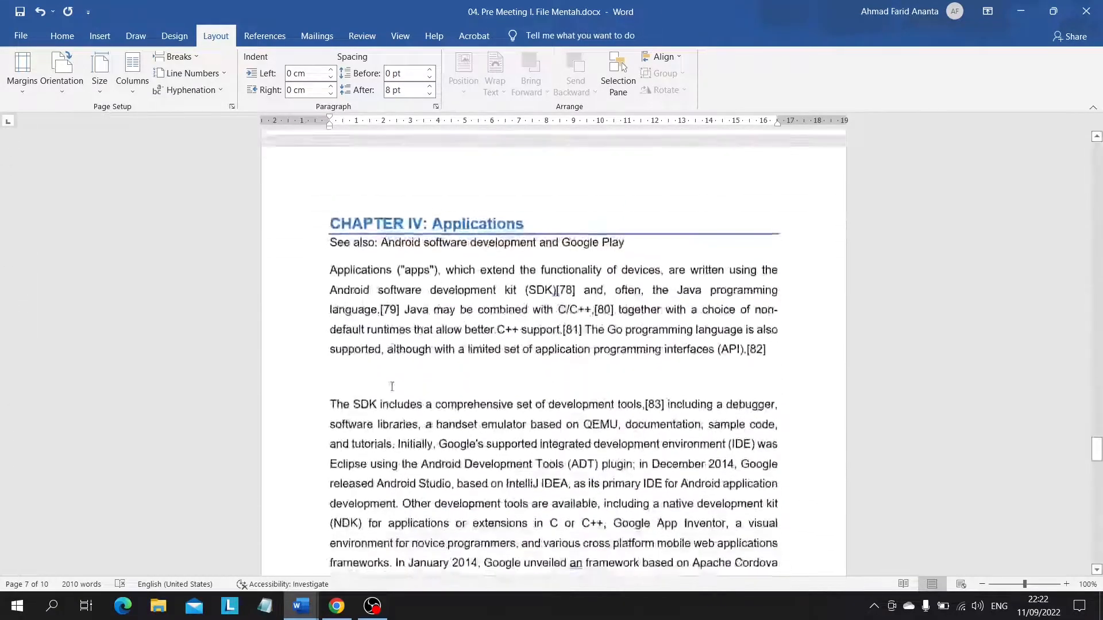
pyautogui.scroll(-15, 392, 387)
pyautogui.scroll(6, 391, 305)
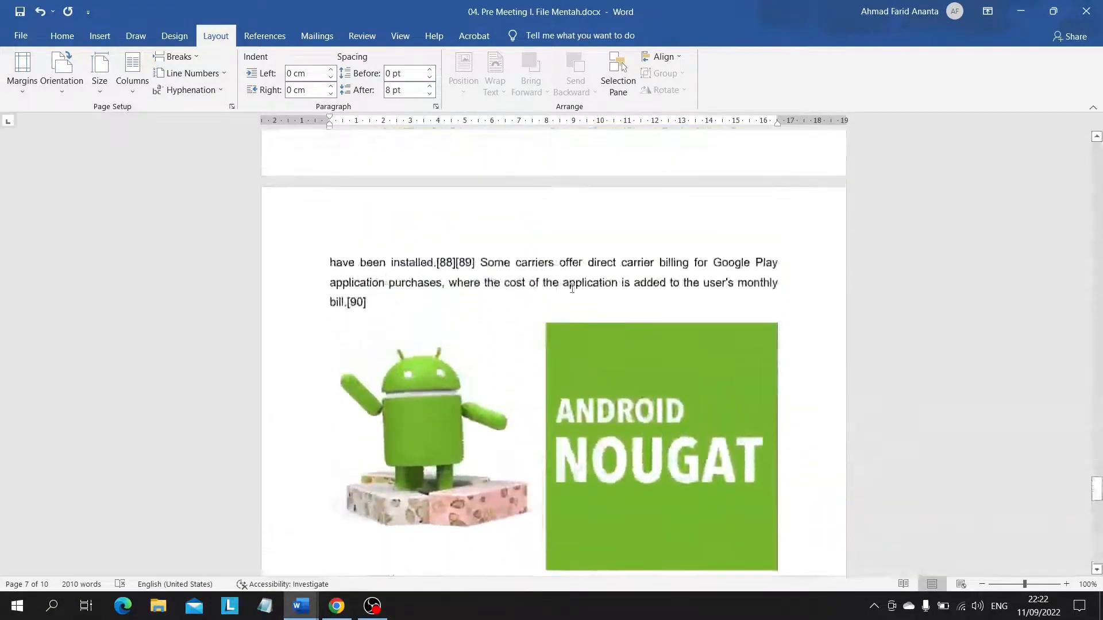
pyautogui.hotkey('ctrl', 'Return')
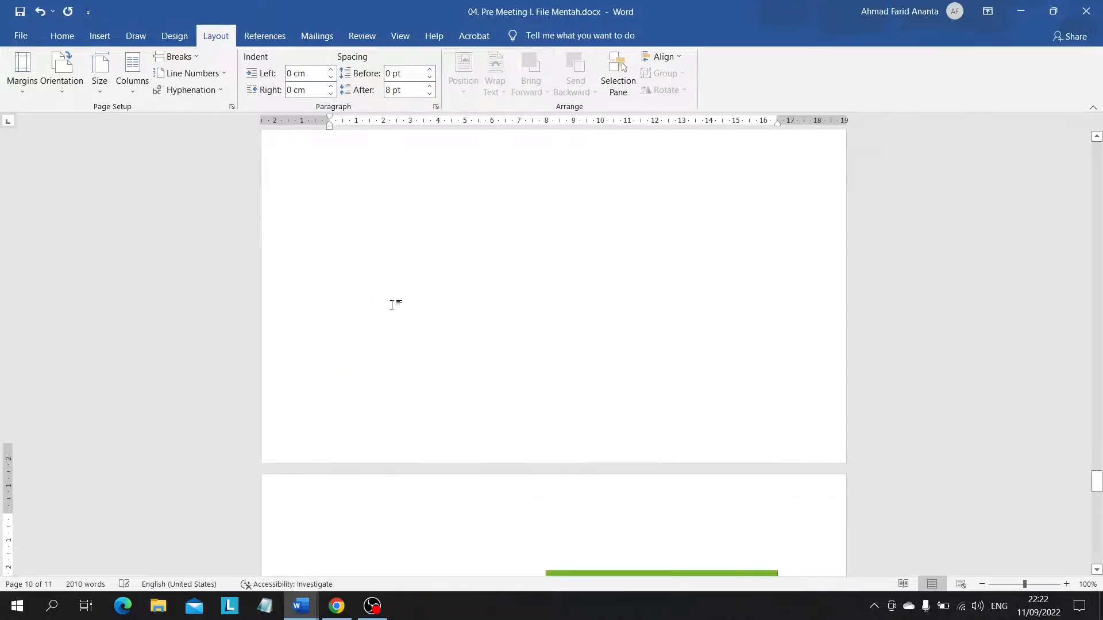
pyautogui.scroll(10, 392, 304)
# Step: Insert a page break after the Figure 2 caption and remove the blank line above the "Due to the open nature of Android" paragraph
pyautogui.scroll(-15, 391, 304)
pyautogui.click(463, 445)
pyautogui.hotkey('ctrl', 'Return')
pyautogui.scroll(-2, 464, 446)
pyautogui.scroll(-4, 463, 446)
pyautogui.press('Down')
pyautogui.press('BackSpace')
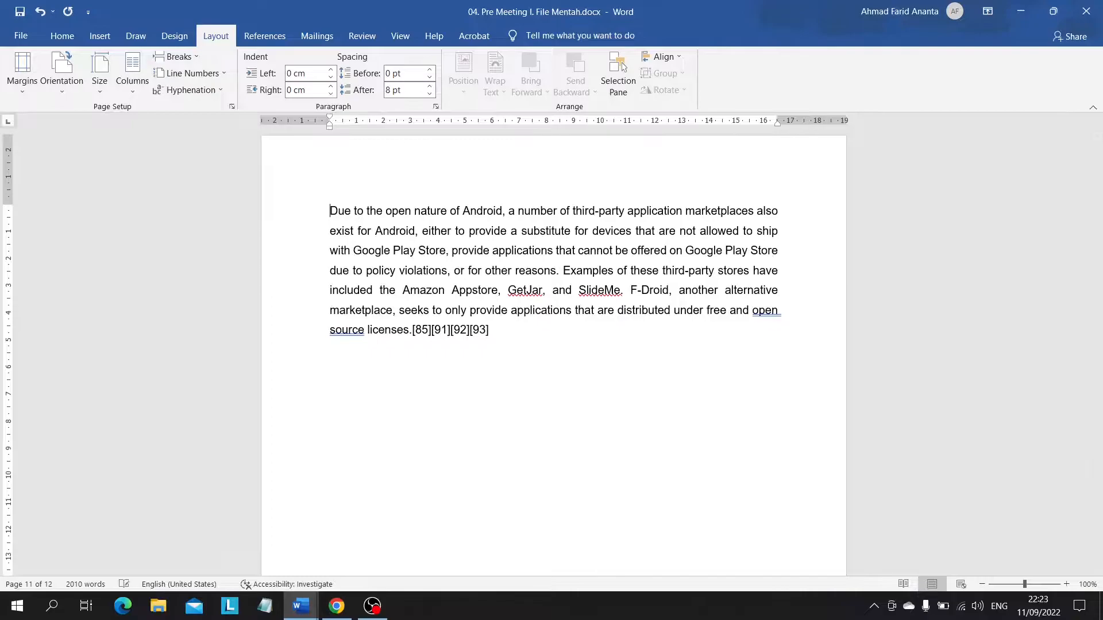
# Step: Examine the page breaks around the architecture diagram and the Android Nougat picture throughout Chapters III and IV
pyautogui.scroll(6, 463, 446)
pyautogui.scroll(20, 464, 446)
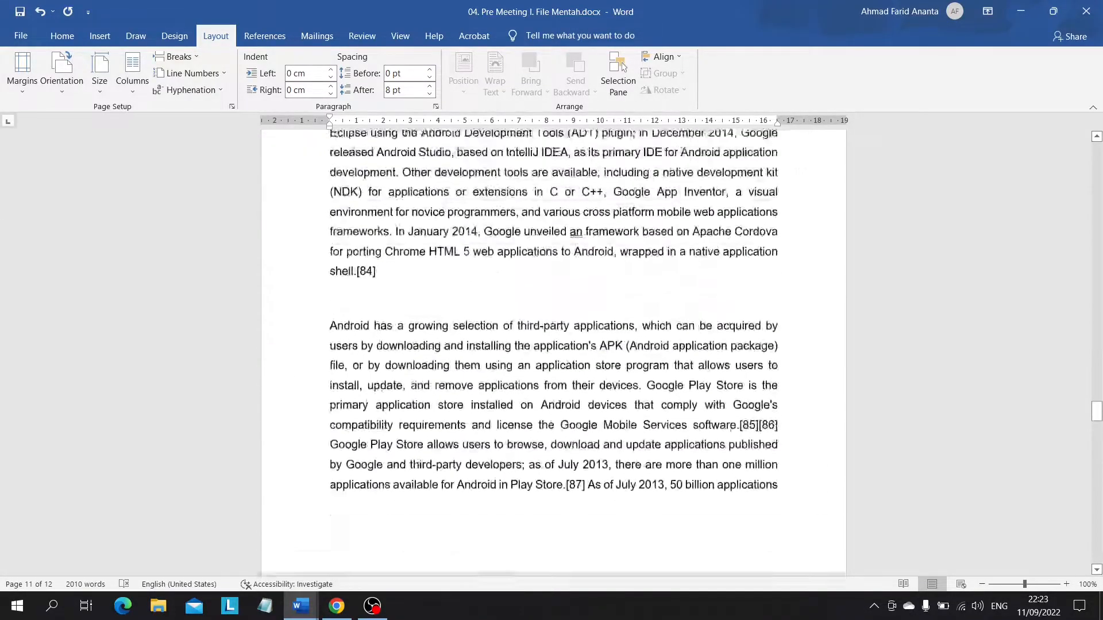
pyautogui.scroll(20, 554, 353)
pyautogui.scroll(-3, 554, 353)
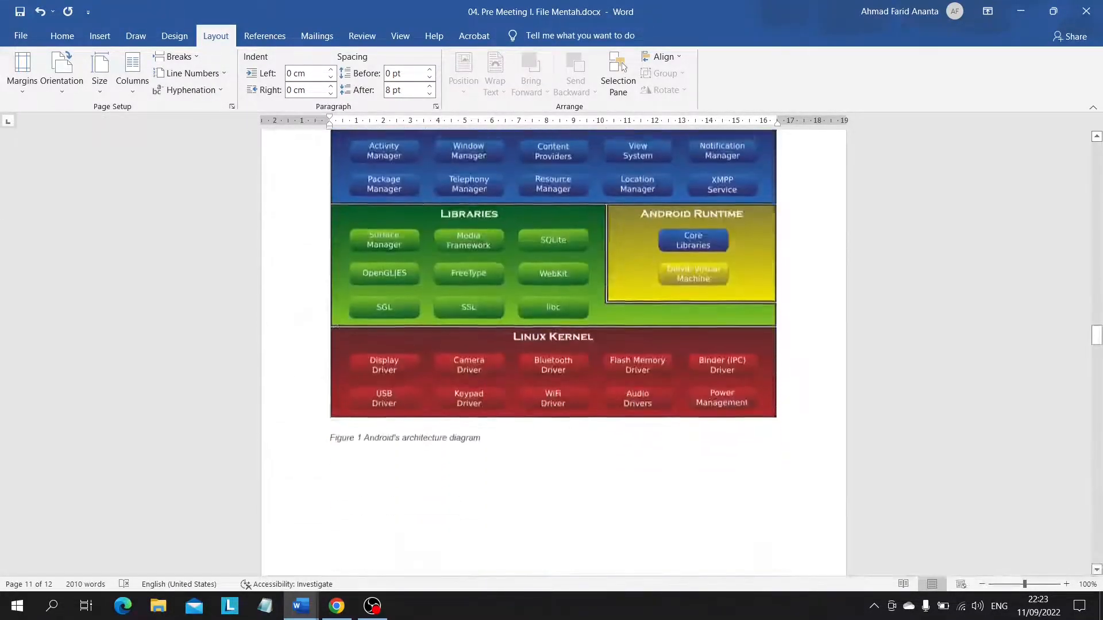
pyautogui.scroll(2, 541, 551)
pyautogui.scroll(-10, 540, 551)
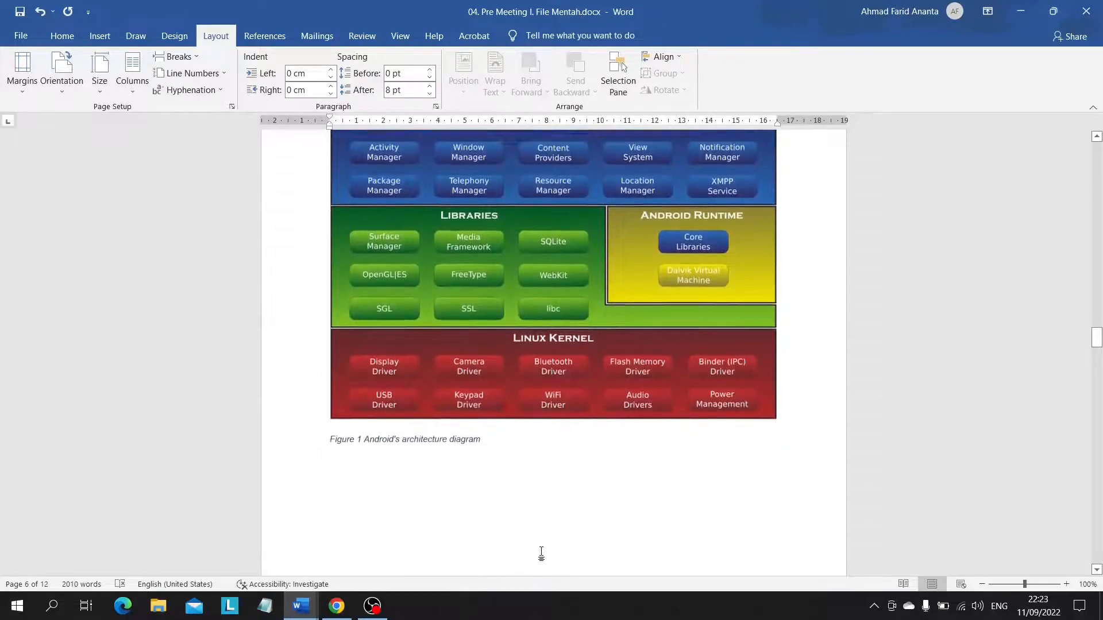
pyautogui.scroll(-15, 540, 551)
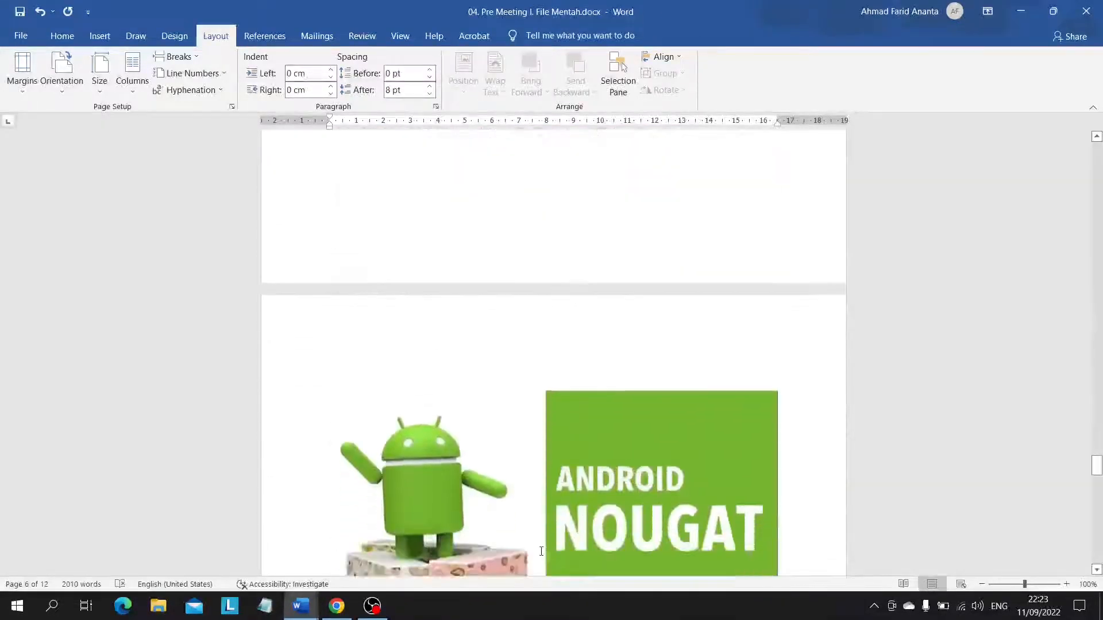
pyautogui.scroll(7, 541, 553)
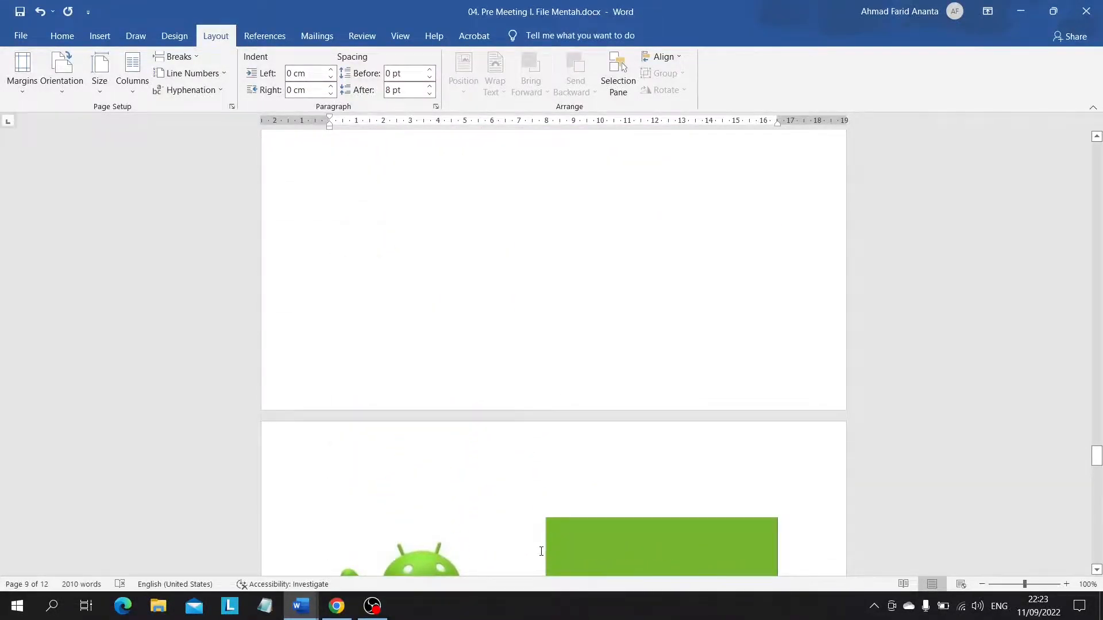
pyautogui.scroll(20, 541, 551)
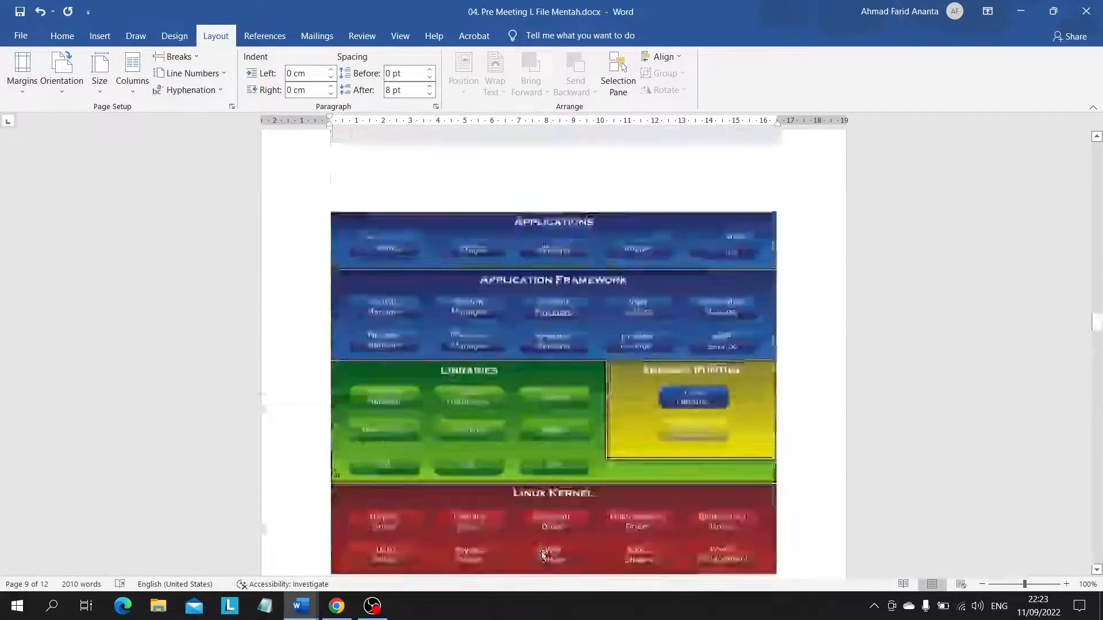
pyautogui.scroll(-20, 541, 551)
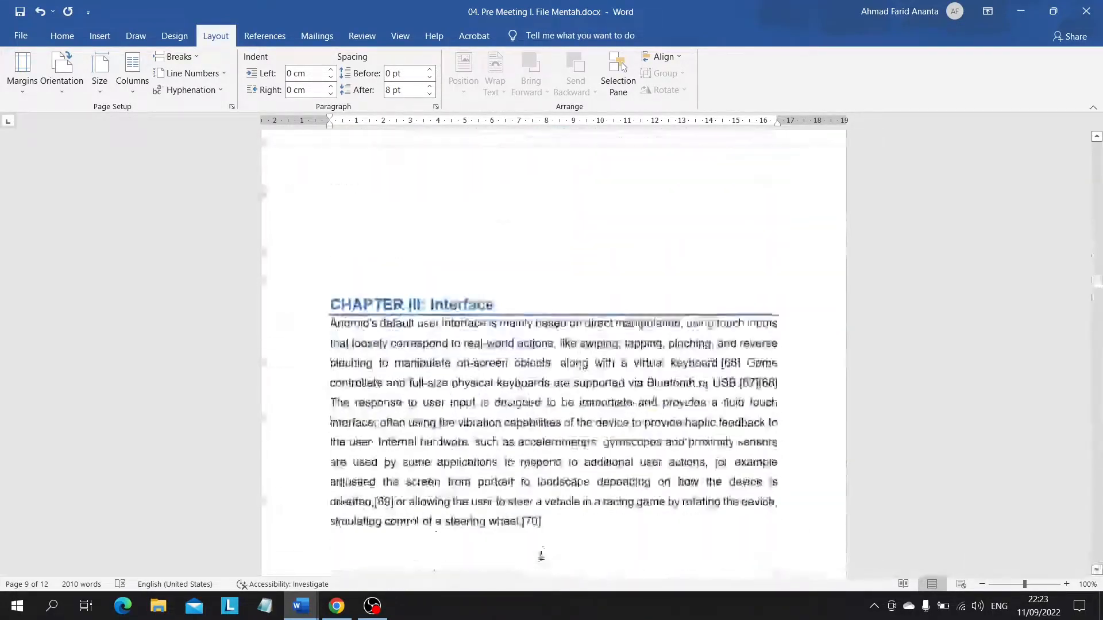
pyautogui.scroll(-1, 541, 554)
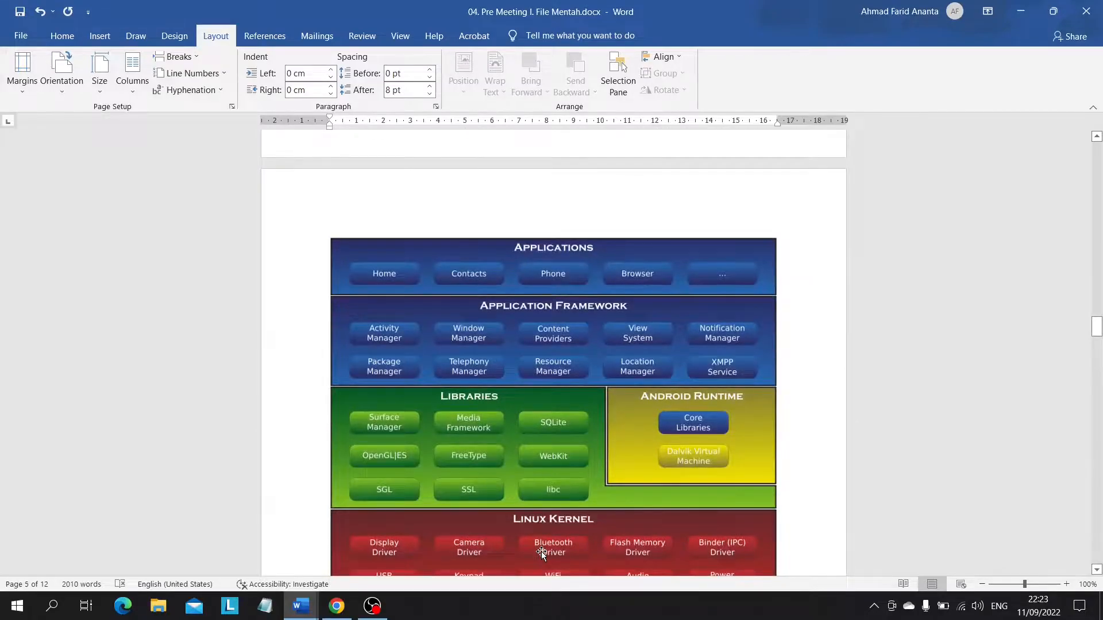
# Step: Insert a Next Page section break directly before the architecture diagram
pyautogui.click(178, 57)
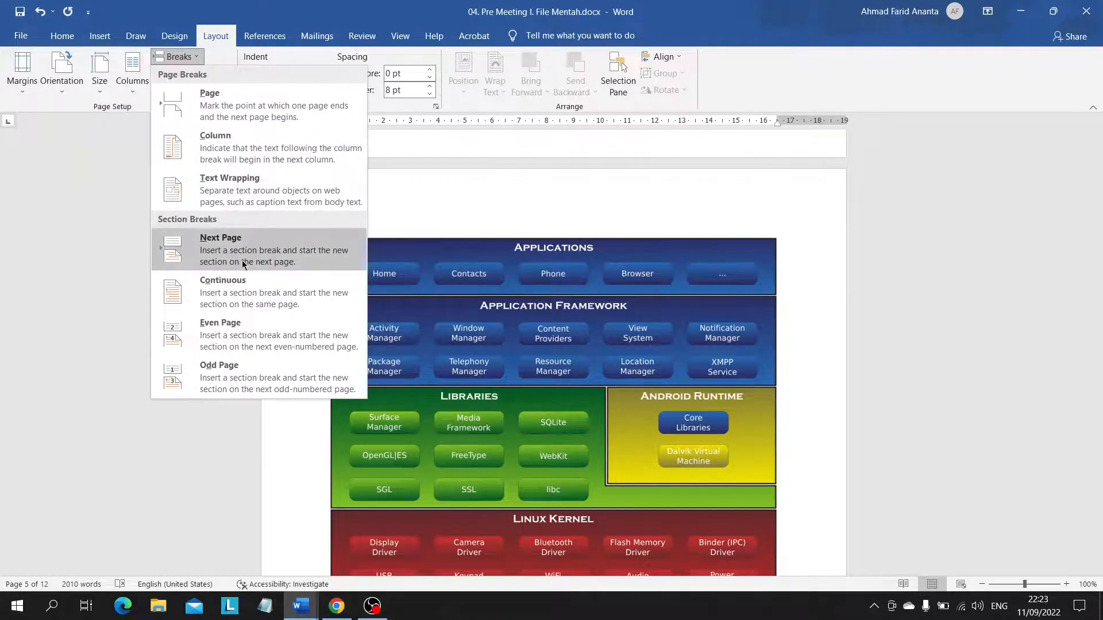
pyautogui.click(437, 216)
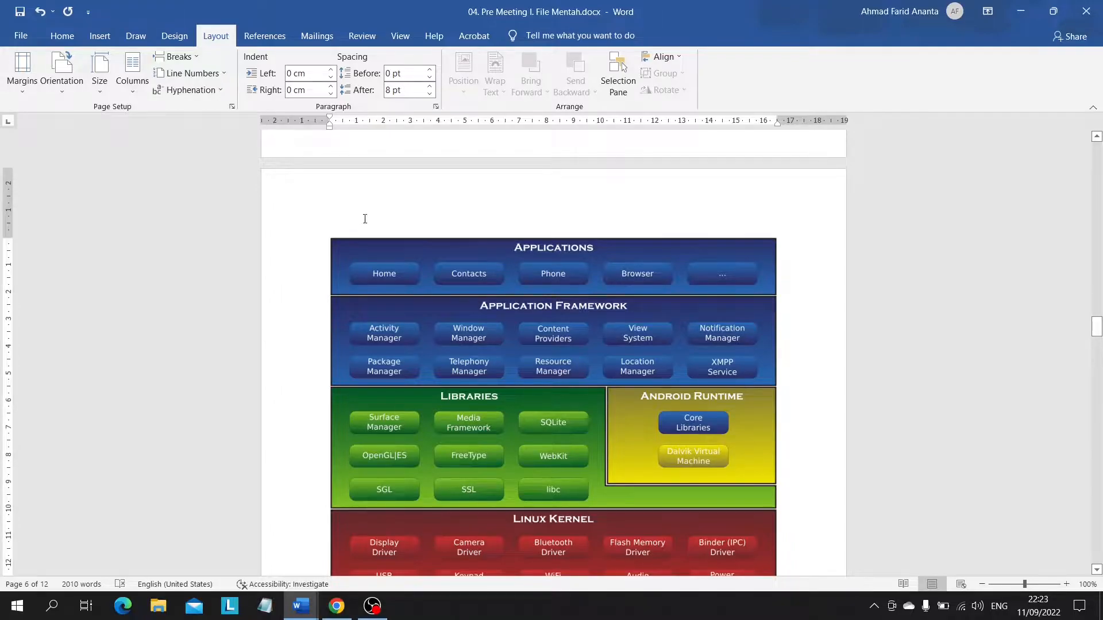
pyautogui.click(335, 227)
pyautogui.click(332, 219)
pyautogui.click(182, 62)
pyautogui.click(212, 253)
# Step: Insert a Next Page section break before the "Android devices boot to the homescreen" paragraph that follows the architecture diagram
pyautogui.scroll(-10, 399, 327)
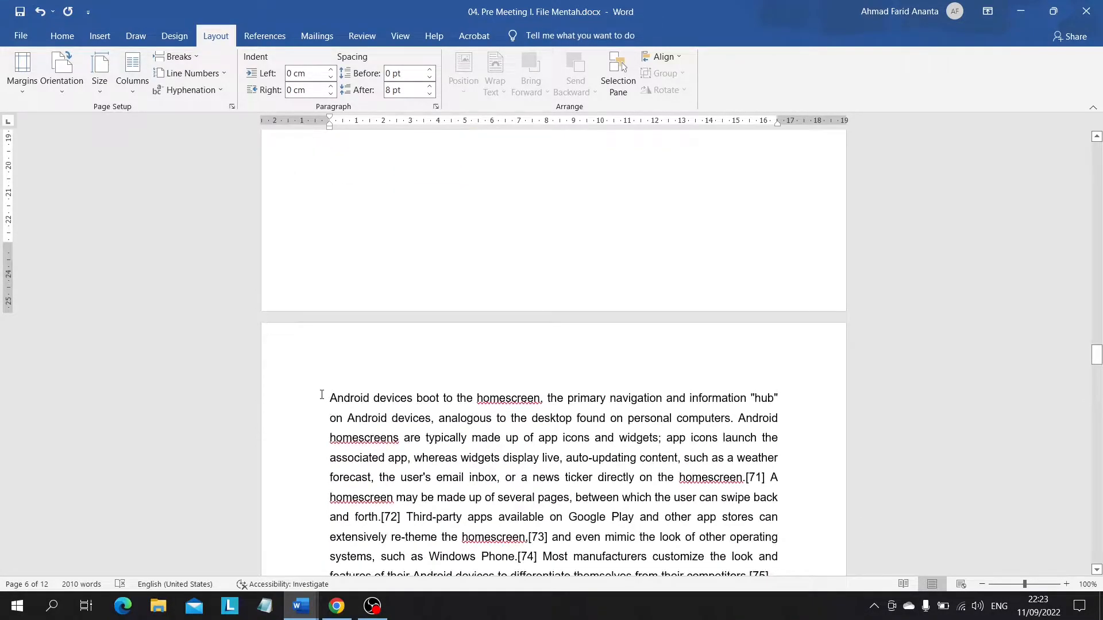
pyautogui.click(180, 60)
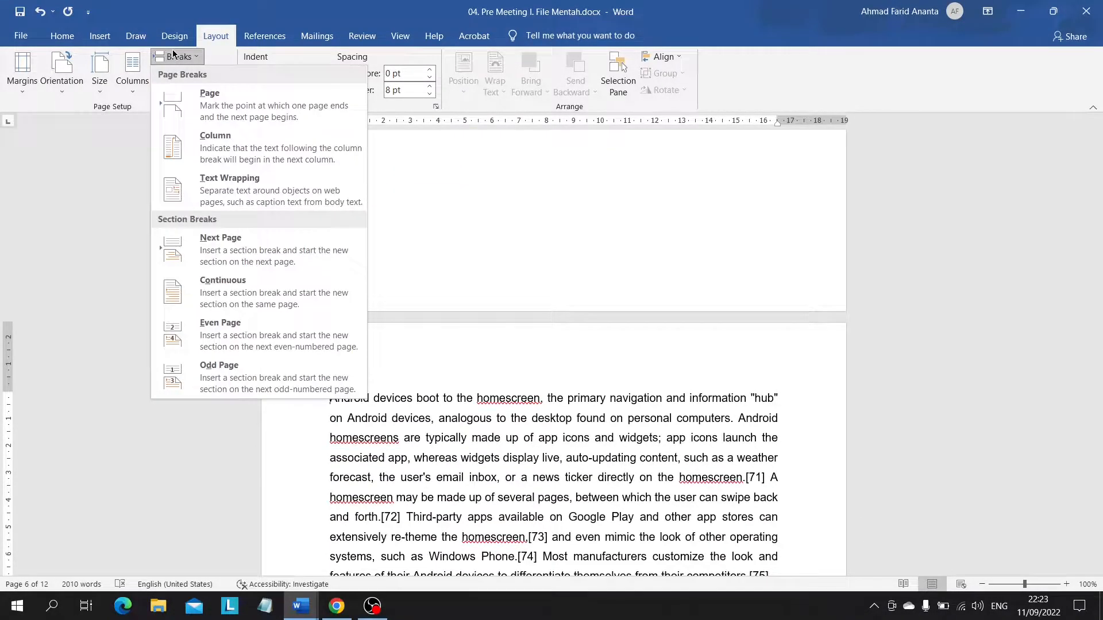
pyautogui.click(229, 245)
# Step: Insert a Next Page section break directly before the Android Nougat picture
pyautogui.scroll(-15, 432, 377)
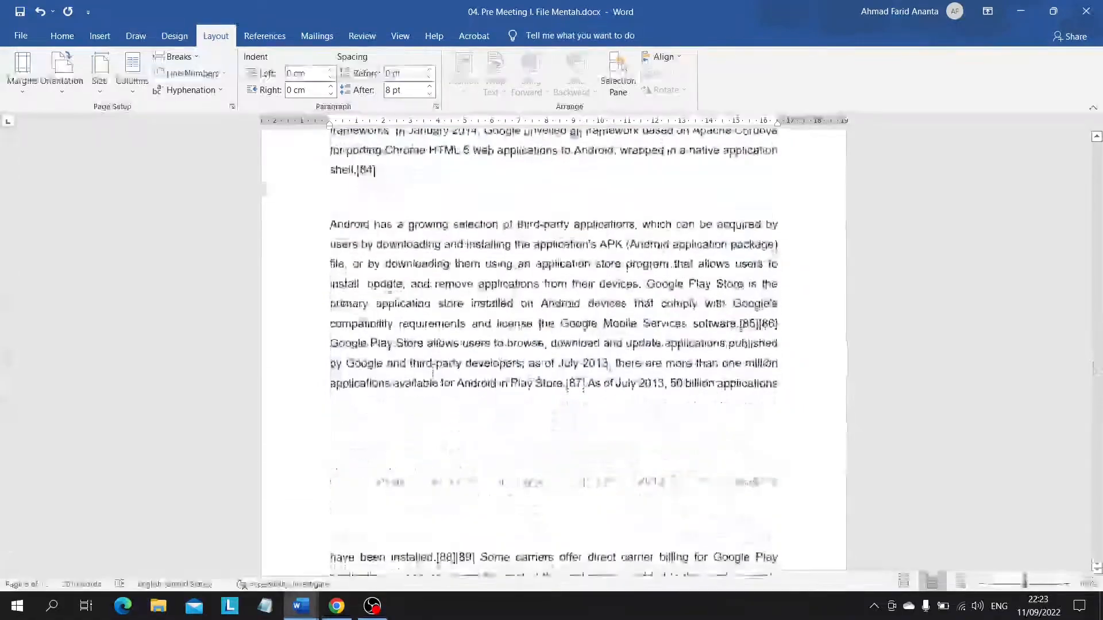
pyautogui.scroll(-20, 432, 376)
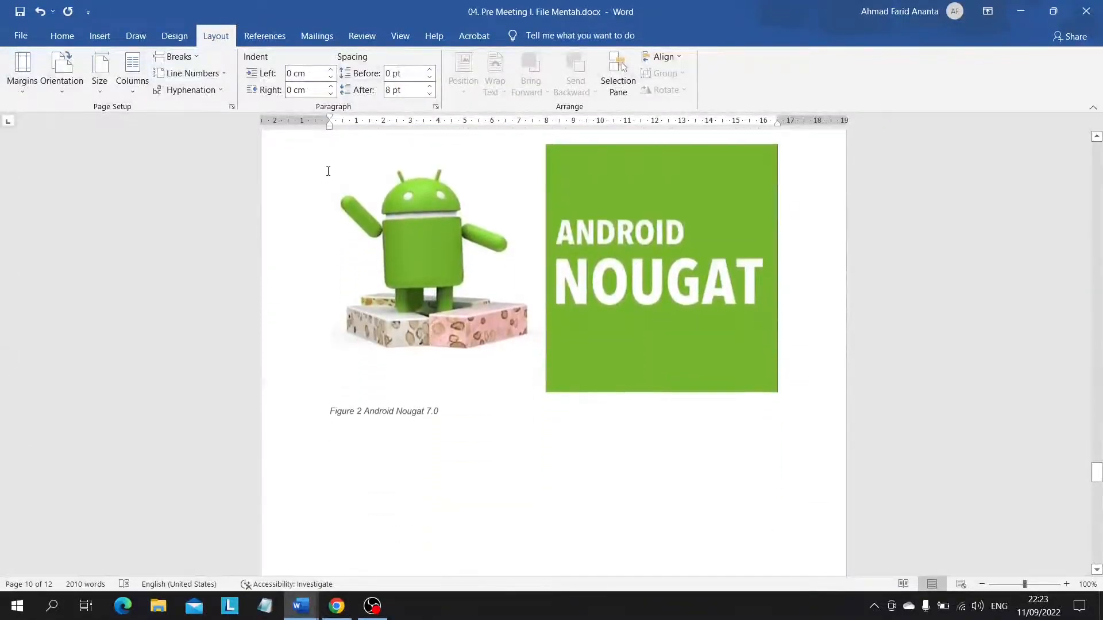
pyautogui.scroll(3, 341, 279)
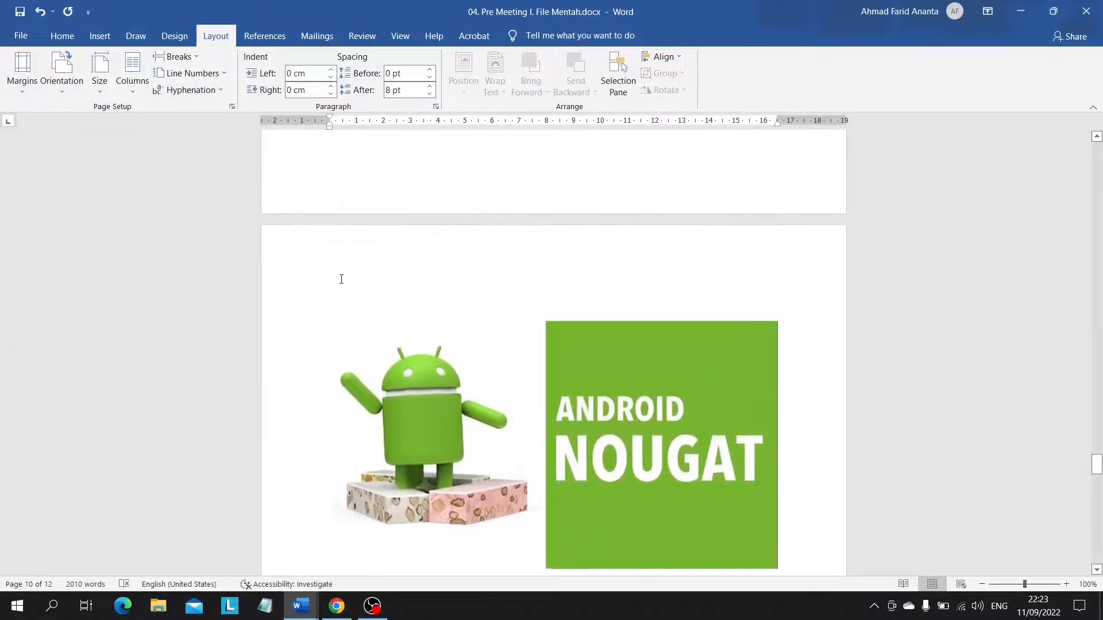
pyautogui.click(171, 56)
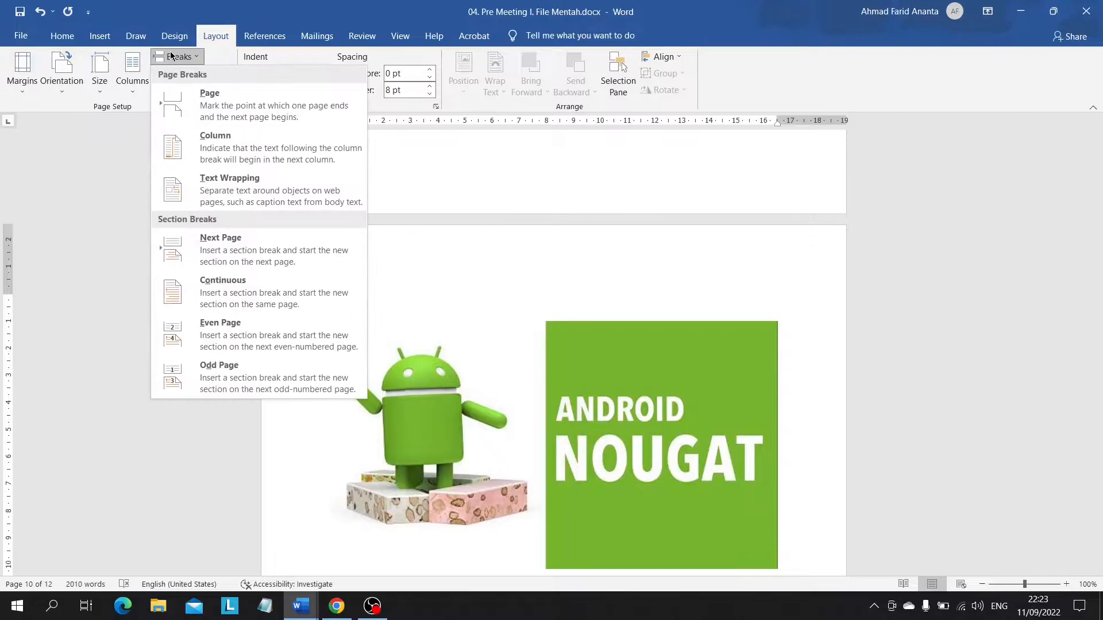
pyautogui.click(253, 263)
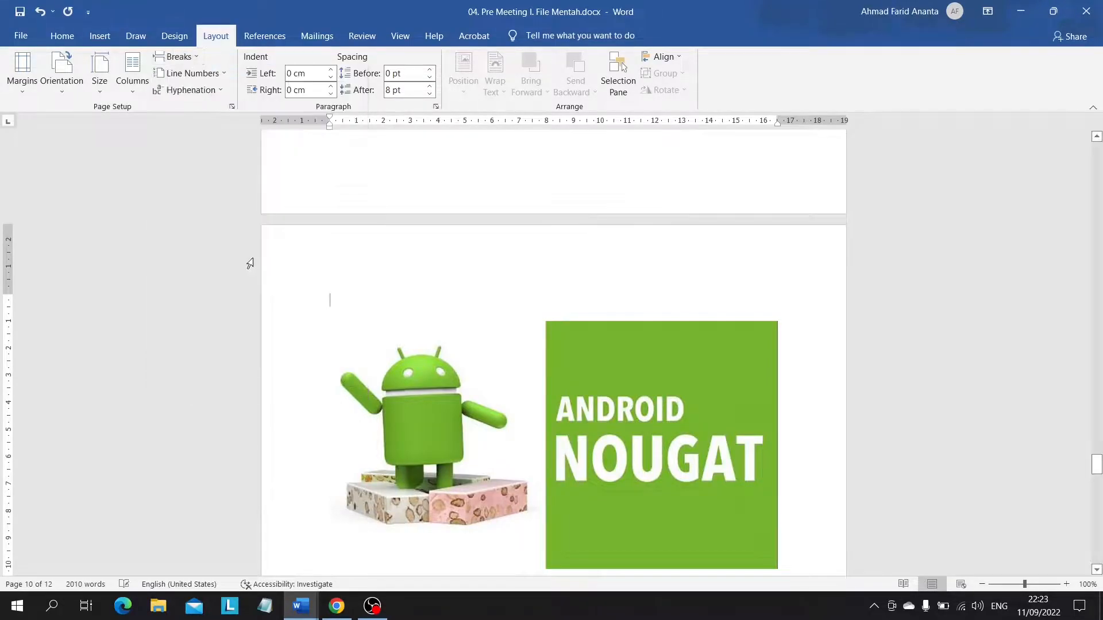
# Step: Insert a Next Page section break after the Figure 2 Android Nougat 7.0 caption
pyautogui.scroll(-5, 353, 394)
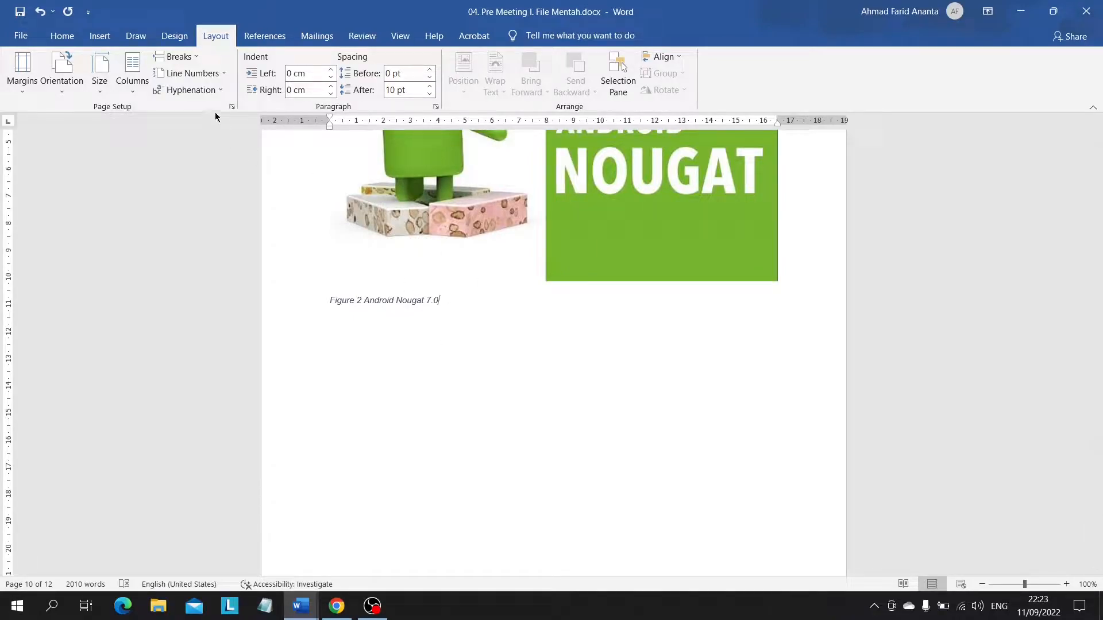
pyautogui.click(179, 56)
pyautogui.click(266, 263)
# Step: Try to remove the blank page that follows the Figure 2 Android Nougat caption, starting from its empty first line
pyautogui.scroll(-5, 485, 451)
pyautogui.scroll(-2, 485, 454)
pyautogui.scroll(15, 485, 453)
pyautogui.scroll(-15, 484, 454)
pyautogui.scroll(-14, 485, 453)
pyautogui.scroll(7, 484, 453)
pyautogui.scroll(-4, 359, 334)
pyautogui.click(359, 334)
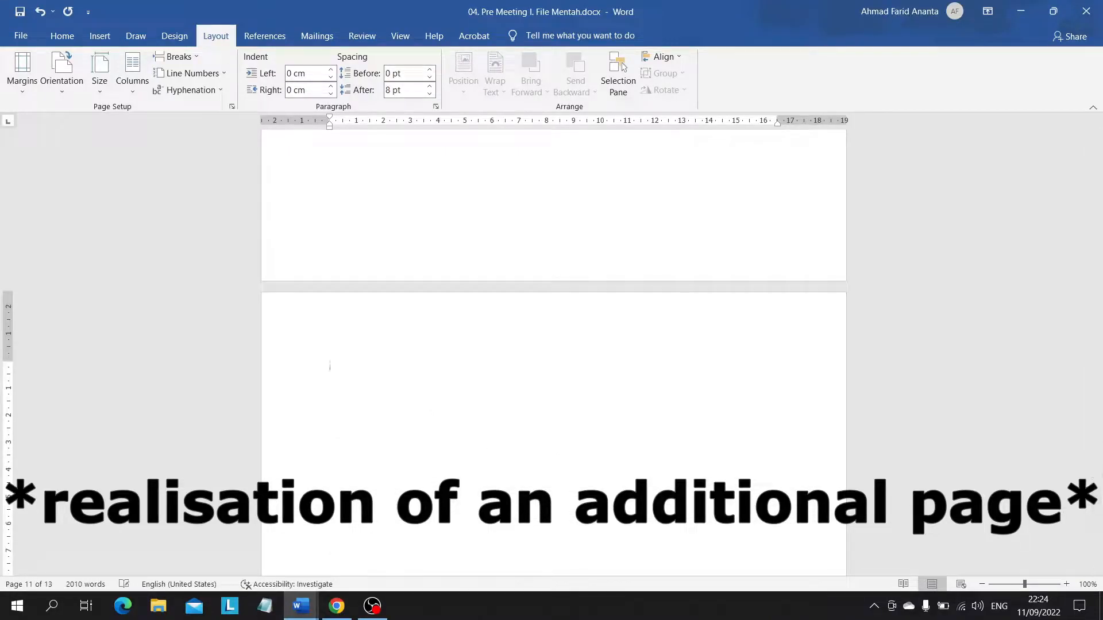
pyautogui.press('BackSpace')
pyautogui.scroll(3, 359, 335)
pyautogui.scroll(-9, 359, 335)
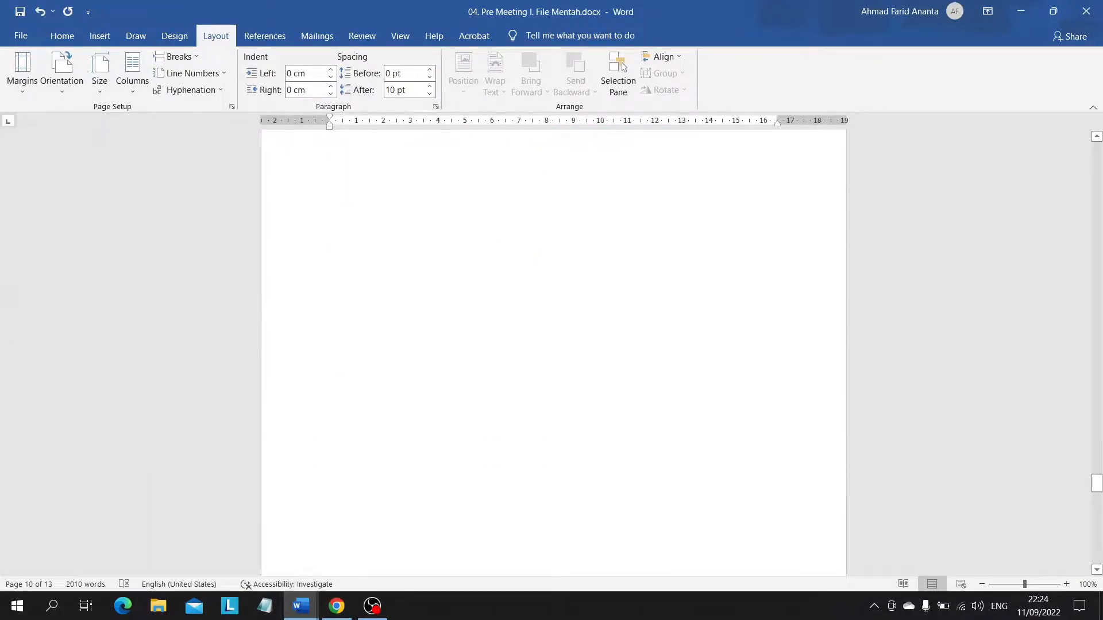
# Step: Try again to remove the blank page by deleting backwards from the end of the Figure 2 caption
pyautogui.scroll(3, 359, 430)
pyautogui.press('BackSpace')
pyautogui.scroll(-12, 359, 430)
pyautogui.scroll(12, 359, 430)
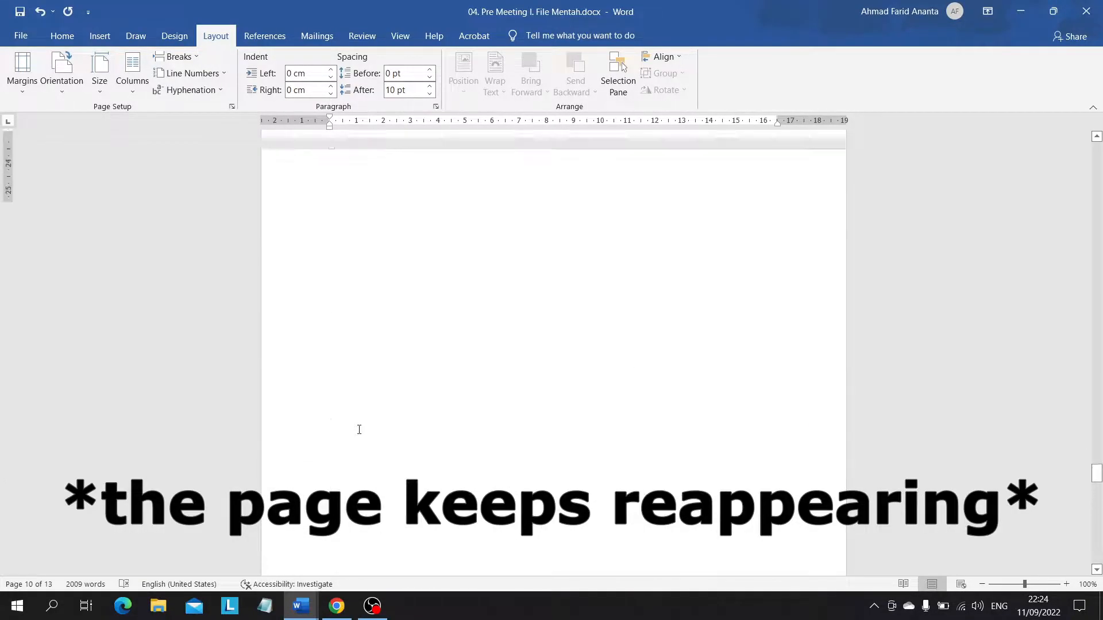
pyautogui.press('BackSpace')
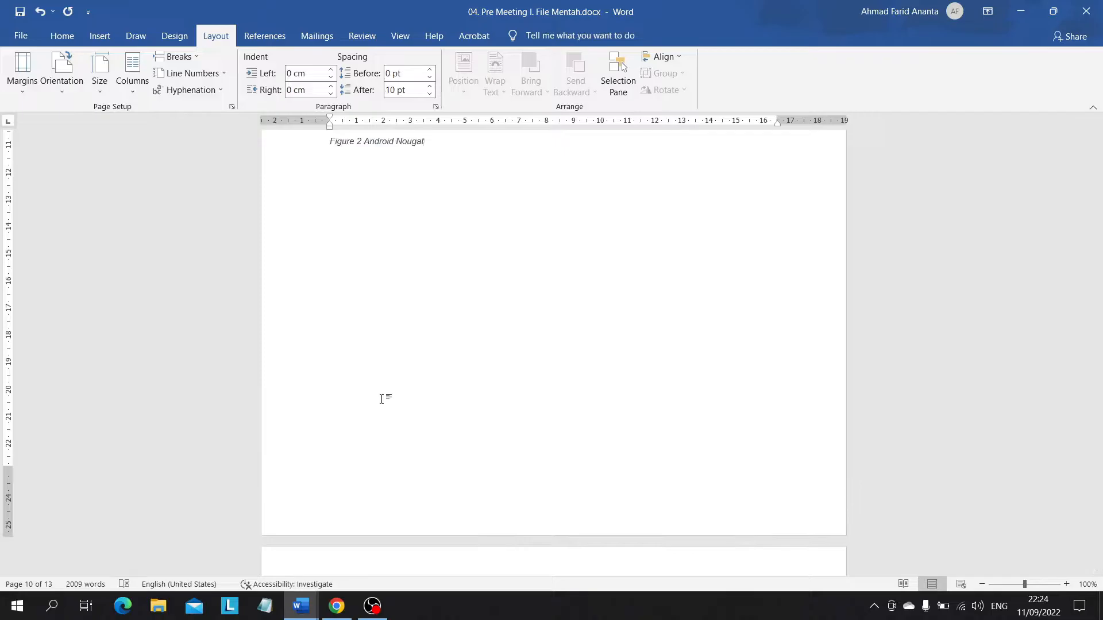
pyautogui.scroll(-12, 382, 399)
pyautogui.scroll(12, 381, 400)
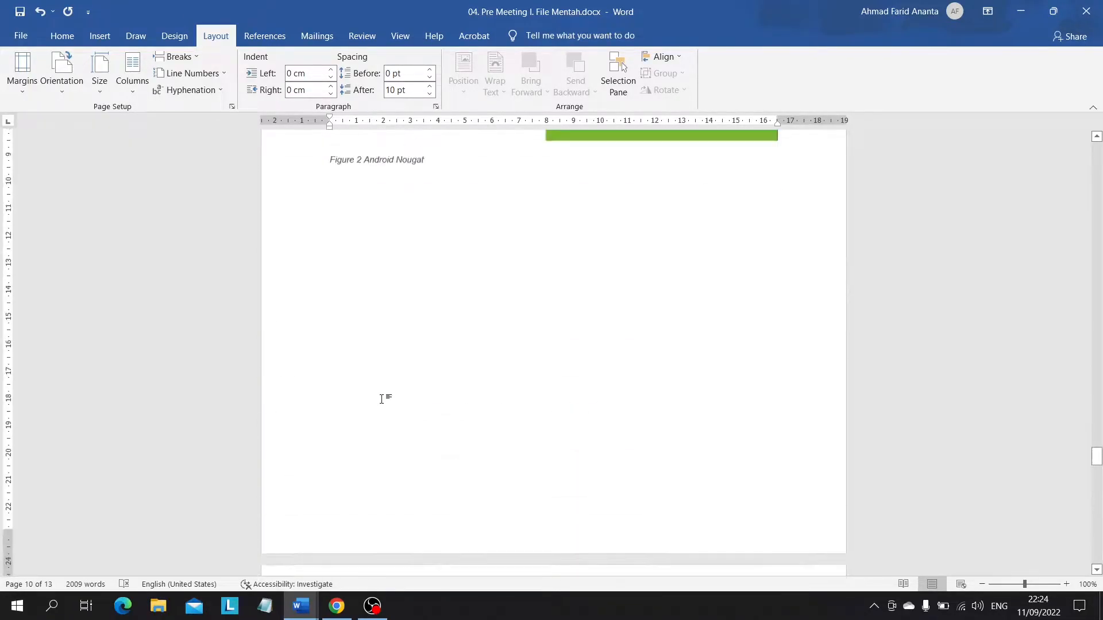
pyautogui.scroll(-15, 381, 400)
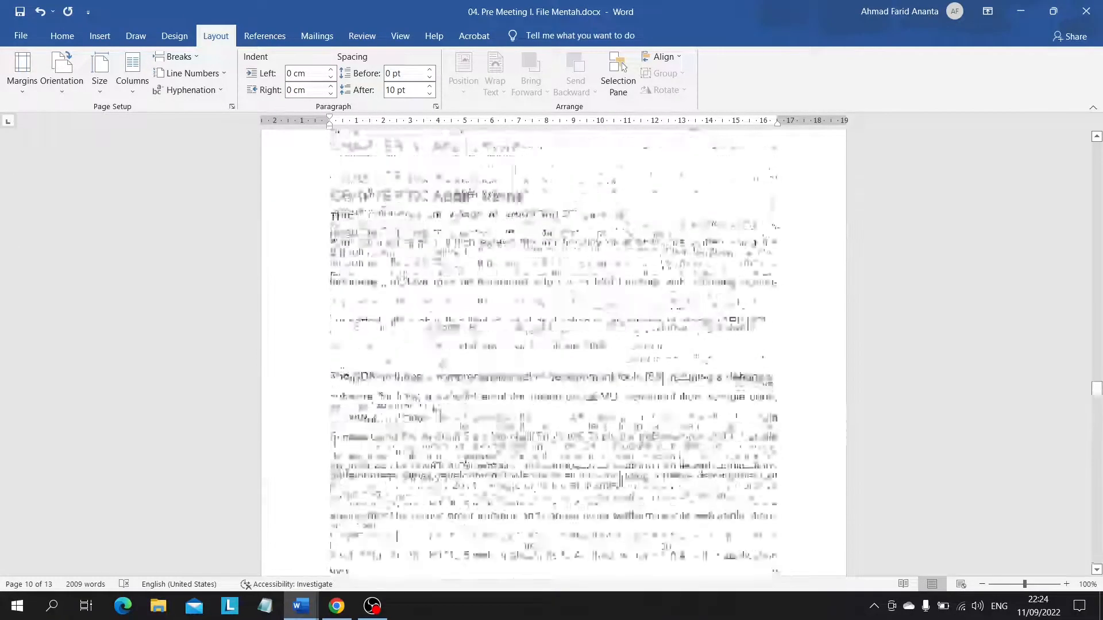
pyautogui.scroll(-15, 382, 399)
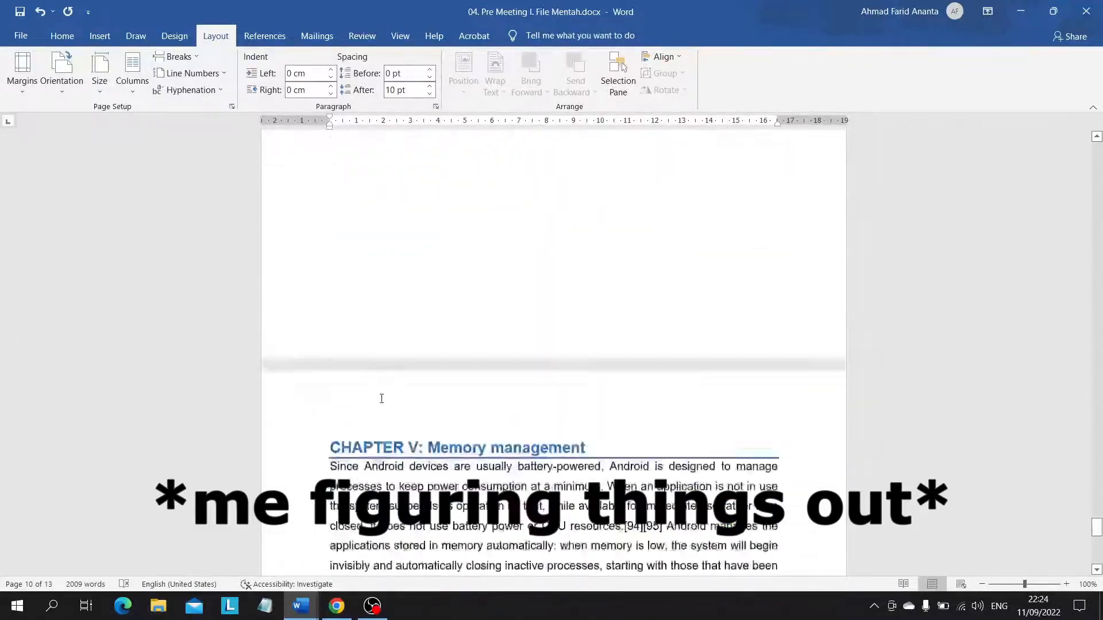
# Step: Delete the extra break directly before the "Due to the open nature of Android" paragraph to remove the blank page
pyautogui.doubleClick(423, 407)
pyautogui.scroll(-3, 424, 406)
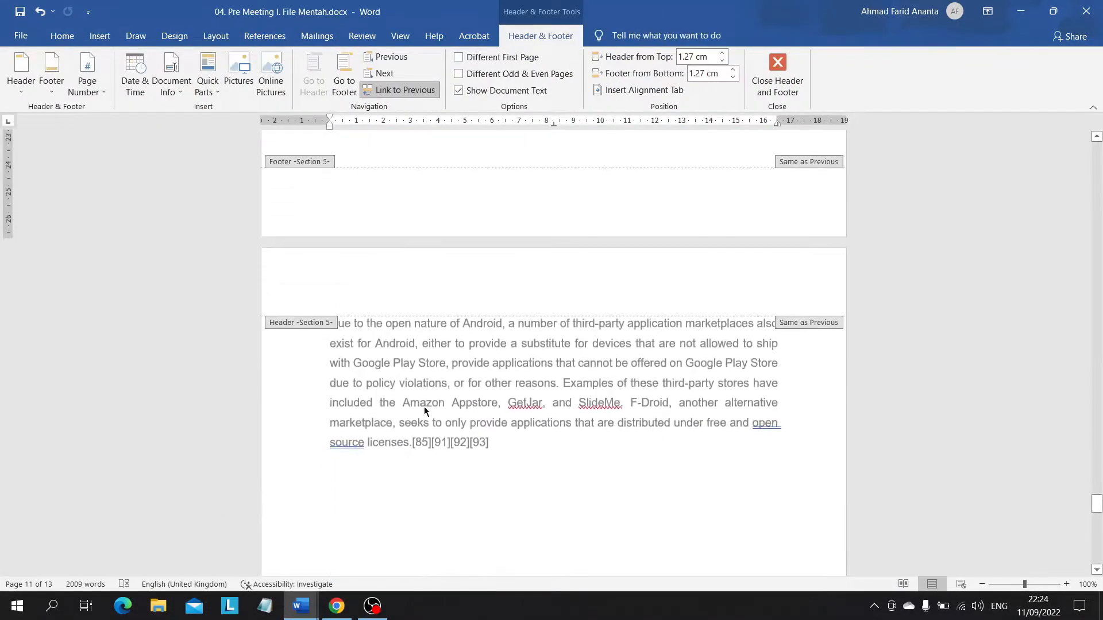
pyautogui.doubleClick(377, 352)
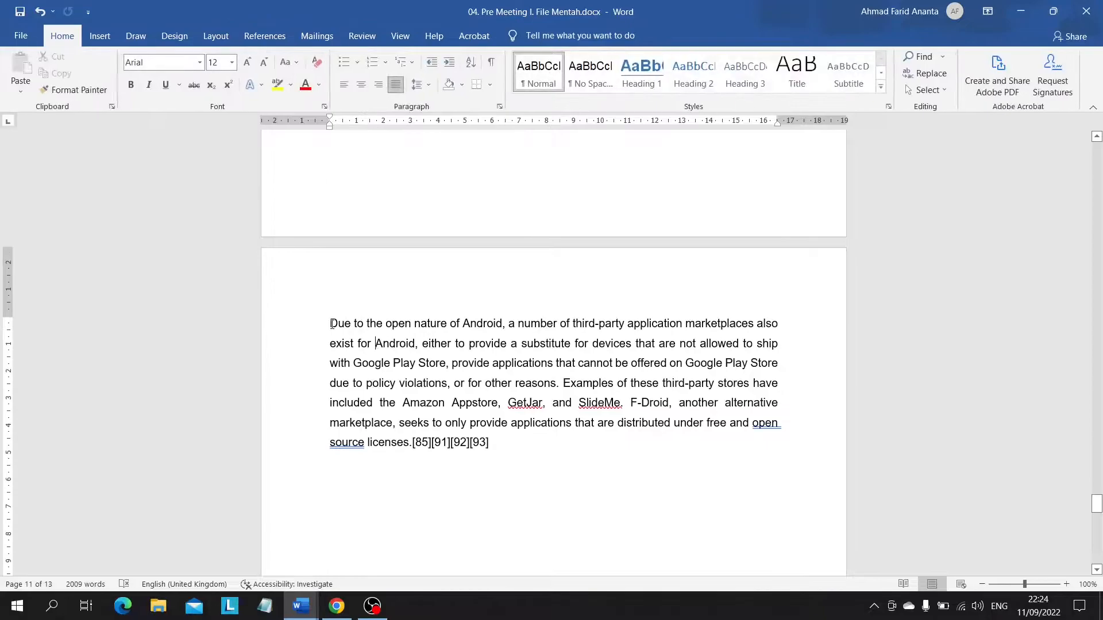
pyautogui.press('BackSpace')
pyautogui.scroll(-5, 332, 324)
pyautogui.scroll(4, 332, 324)
pyautogui.scroll(1, 332, 324)
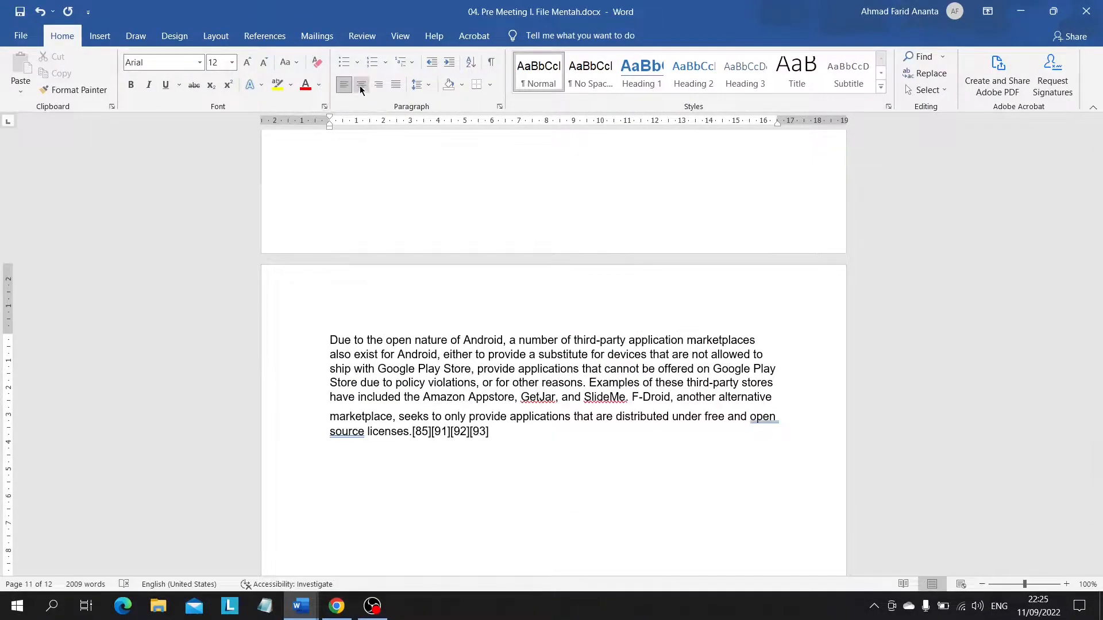
# Step: Justify the "Due to the open nature of Android" paragraph
pyautogui.click(397, 87)
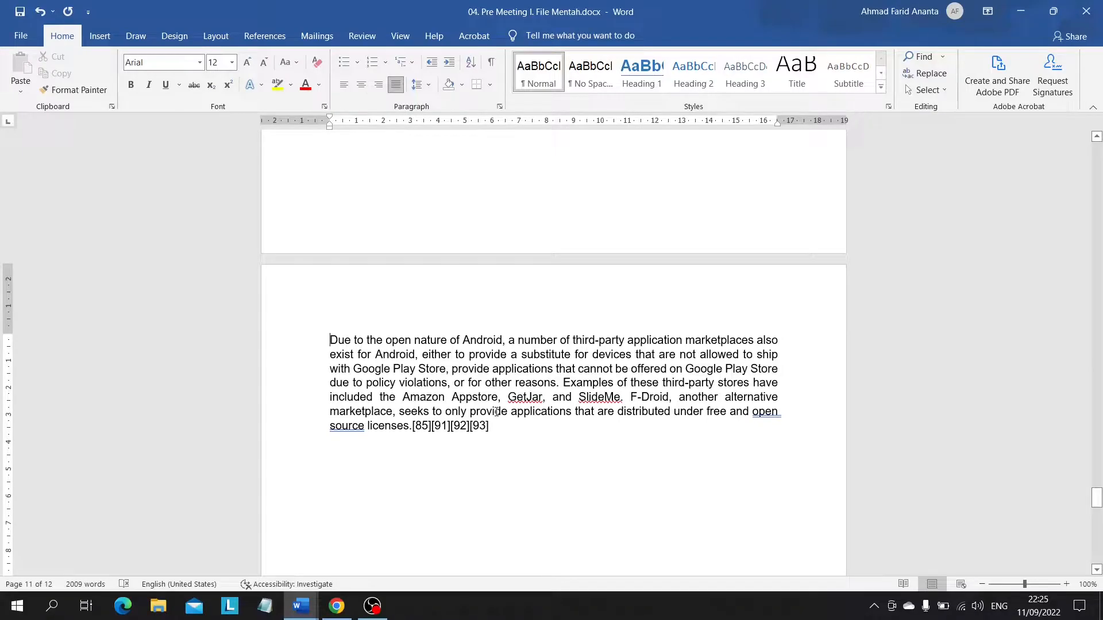
pyautogui.hotkey('ctrl', 'z')
pyautogui.hotkey('ctrl', 'z')
pyautogui.hotkey('ctrl', 'y')
pyautogui.hotkey('ctrl', 'y')
pyautogui.hotkey('ctrl', 'y')
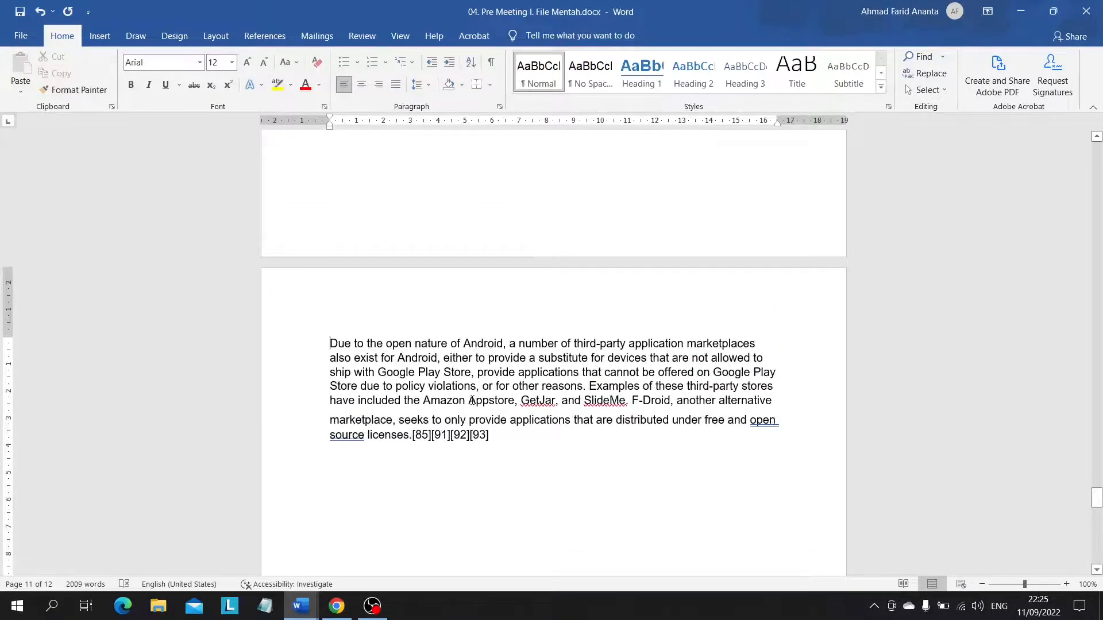
pyautogui.click(395, 87)
# Step: Examine the header and footer section labels throughout the document, especially around the two picture pages, and leave header editing
pyautogui.scroll(10, 490, 401)
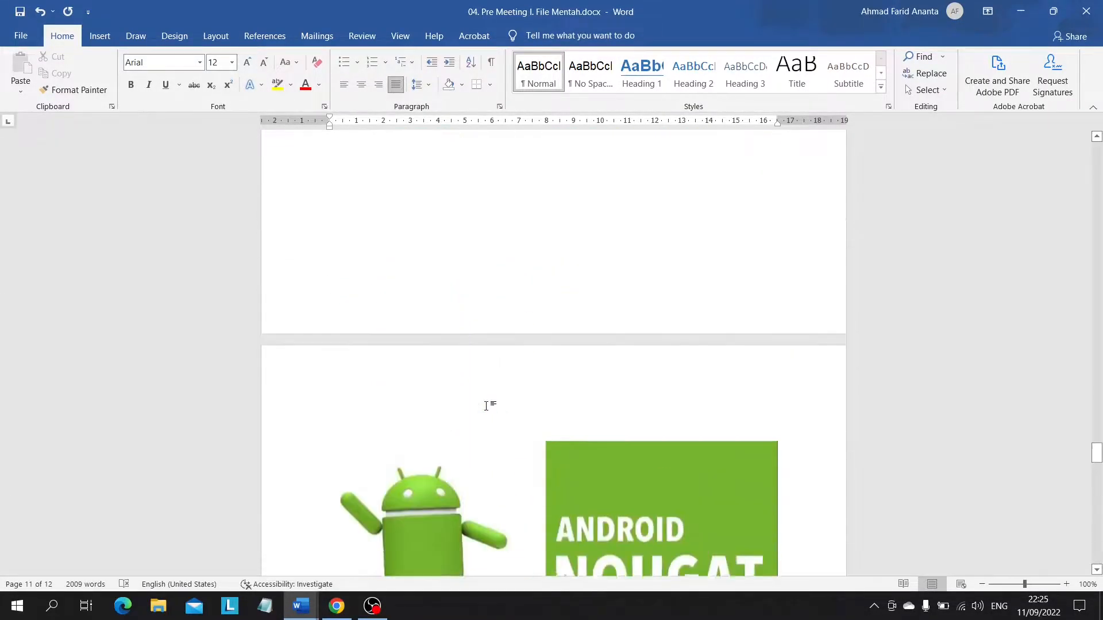
pyautogui.scroll(15, 486, 406)
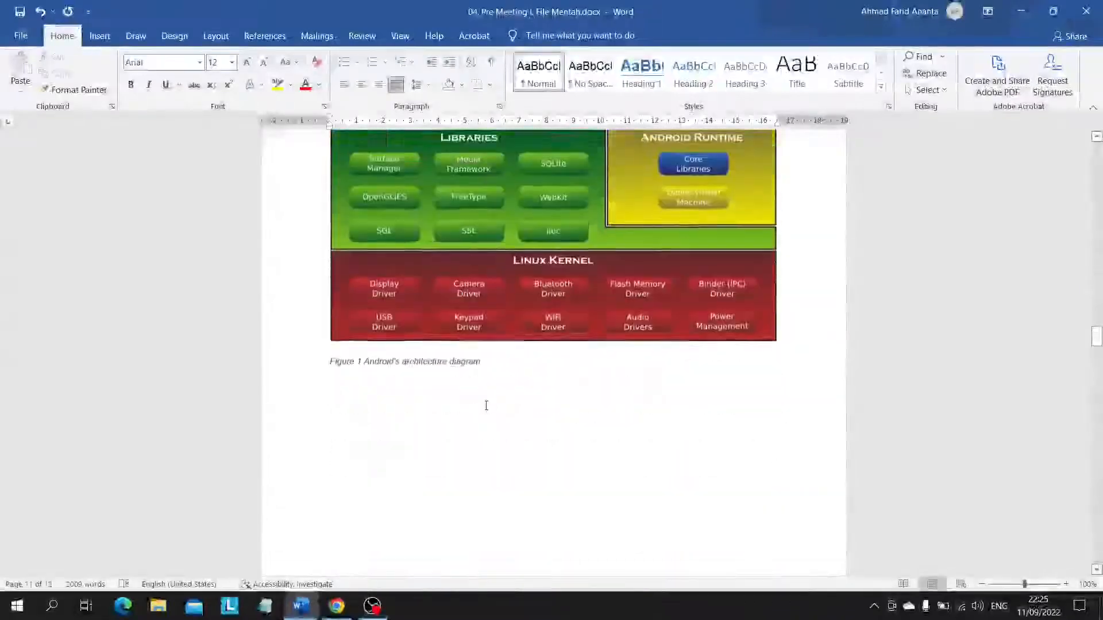
pyautogui.scroll(20, 435, 314)
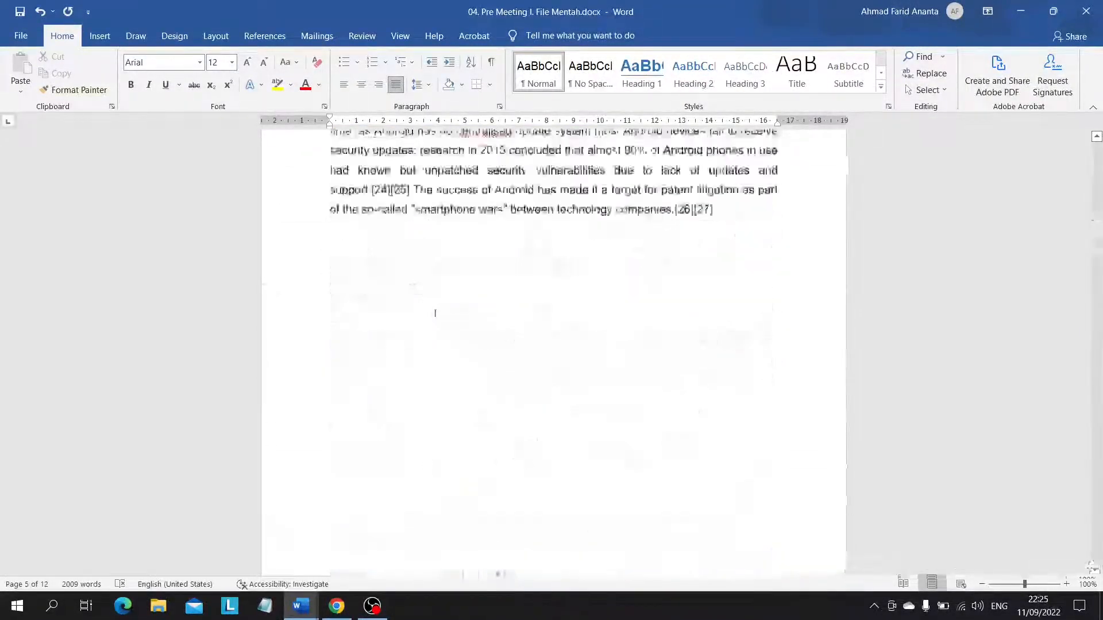
pyautogui.doubleClick(426, 161)
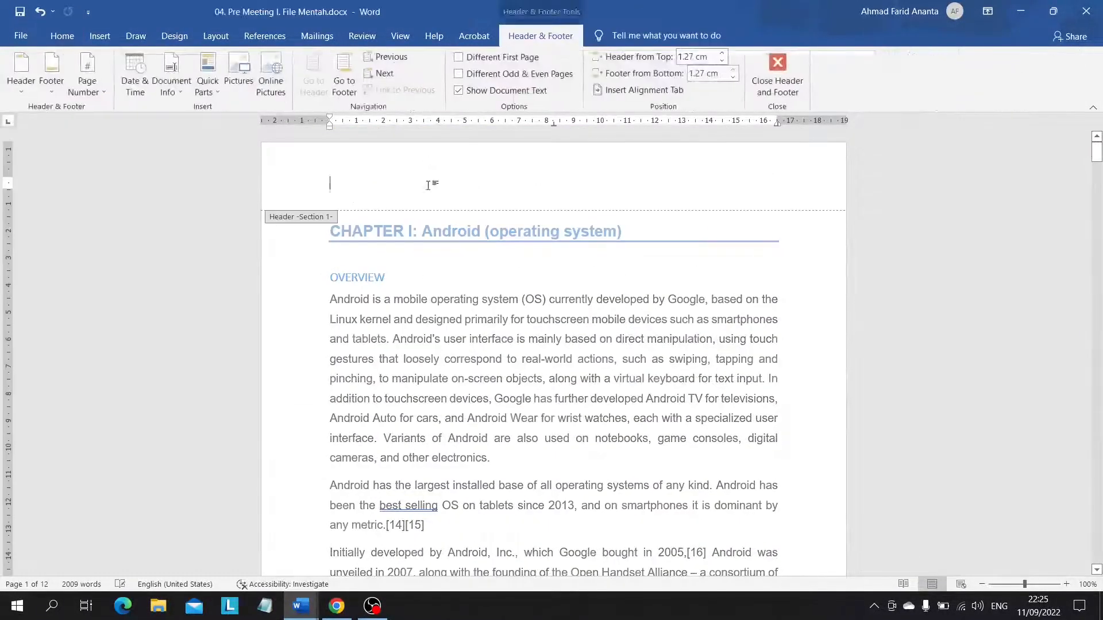
pyautogui.scroll(-12, 439, 379)
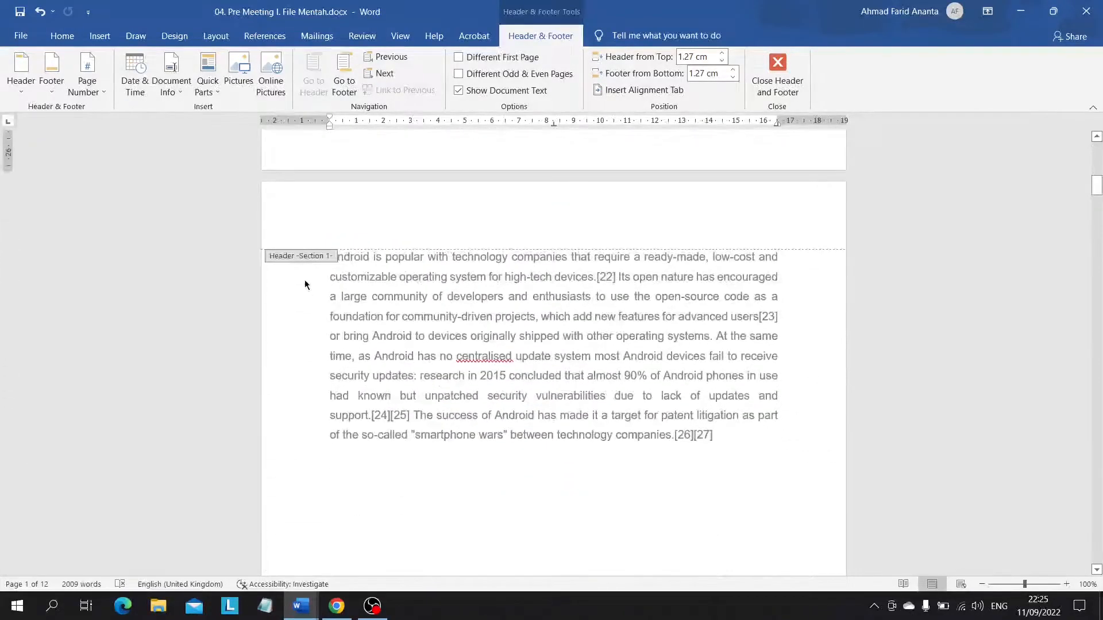
pyautogui.scroll(-20, 301, 257)
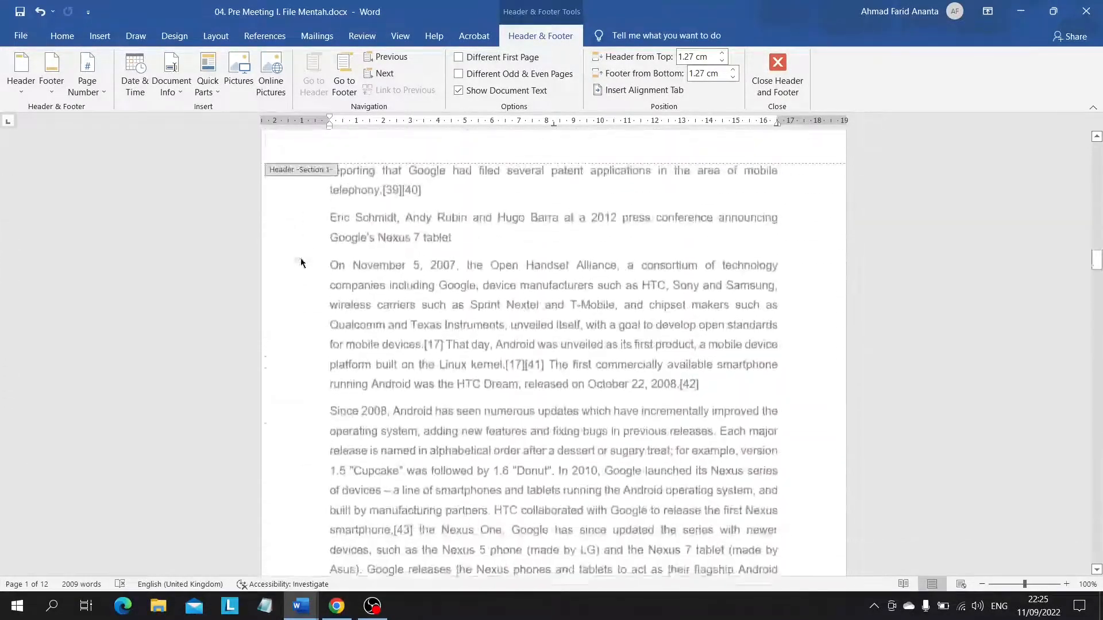
pyautogui.scroll(-15, 301, 262)
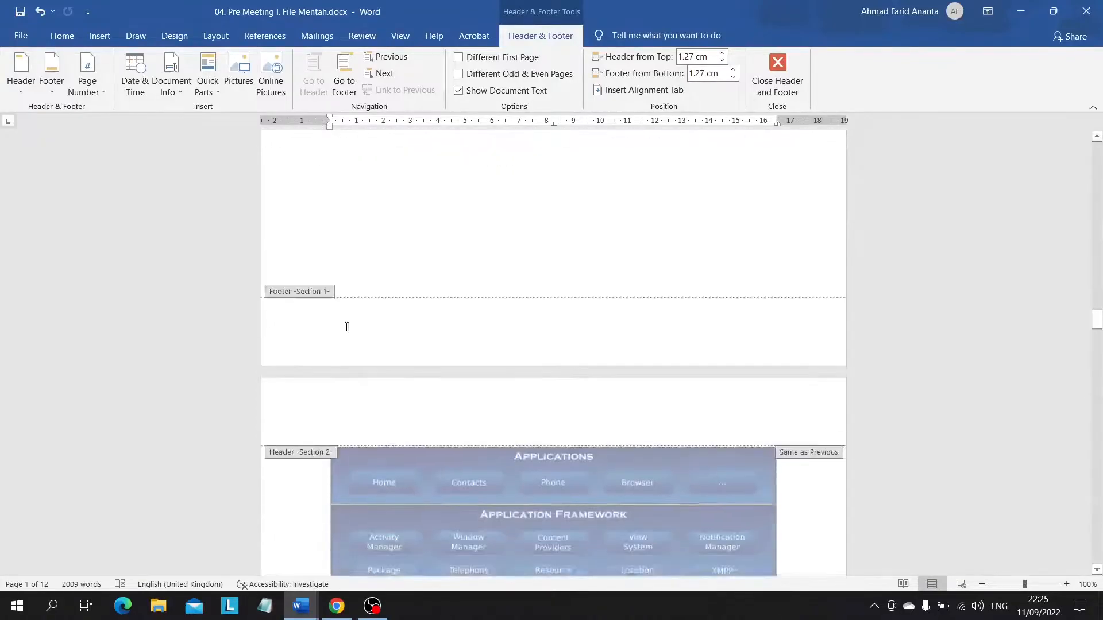
pyautogui.scroll(-12, 347, 332)
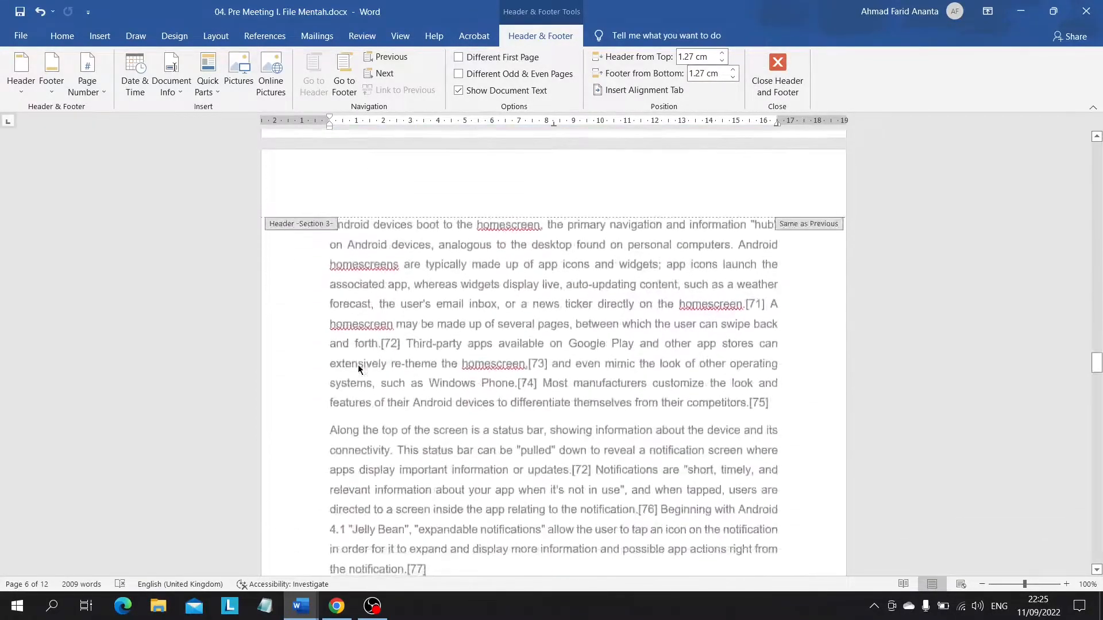
pyautogui.scroll(-20, 409, 512)
pyautogui.scroll(8, 409, 511)
pyautogui.scroll(-20, 408, 512)
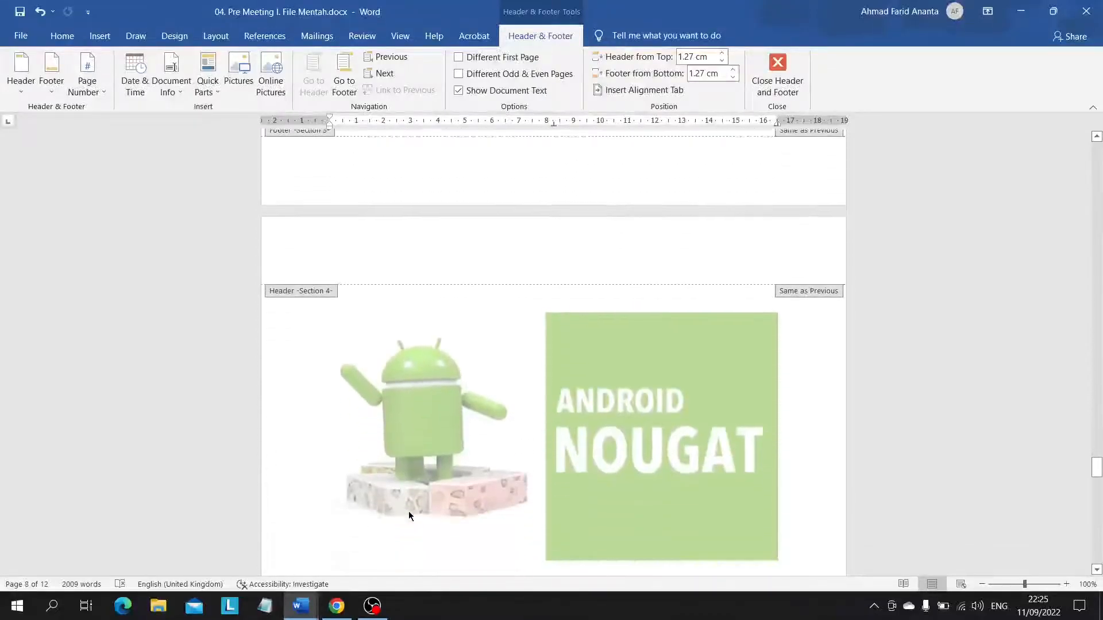
pyautogui.scroll(-10, 408, 511)
pyautogui.scroll(-3, 408, 511)
pyautogui.scroll(3, 408, 511)
pyautogui.scroll(12, 408, 511)
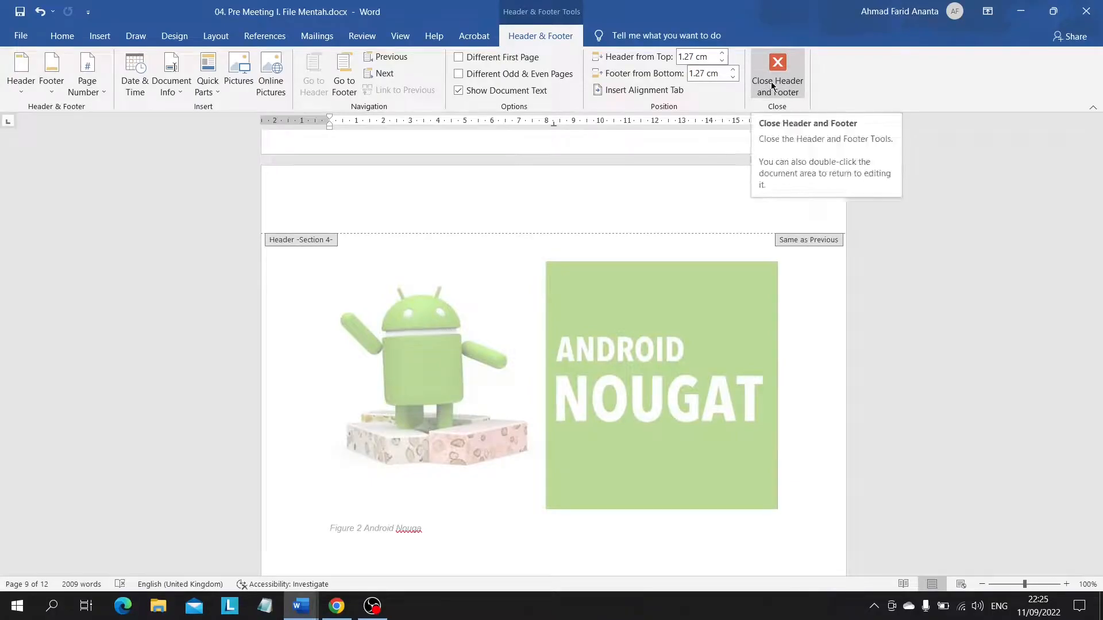
pyautogui.click(777, 81)
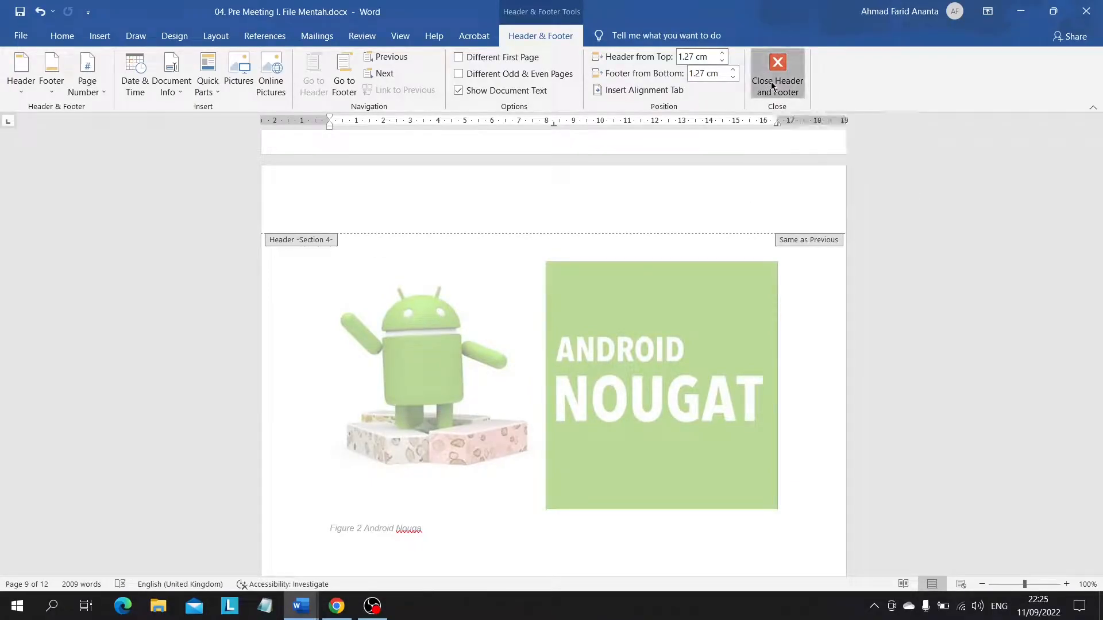
# Step: Set the page orientation of the architecture diagram's section to Landscape
pyautogui.scroll(-8, 552, 344)
pyautogui.scroll(-15, 409, 227)
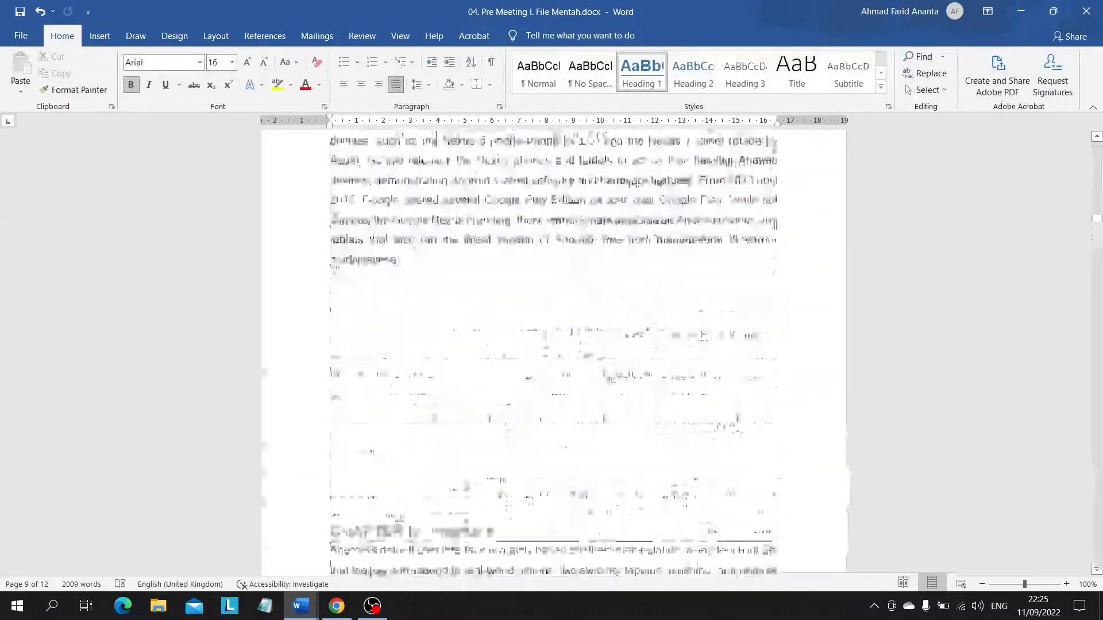
pyautogui.scroll(6, 418, 288)
pyautogui.click(426, 445)
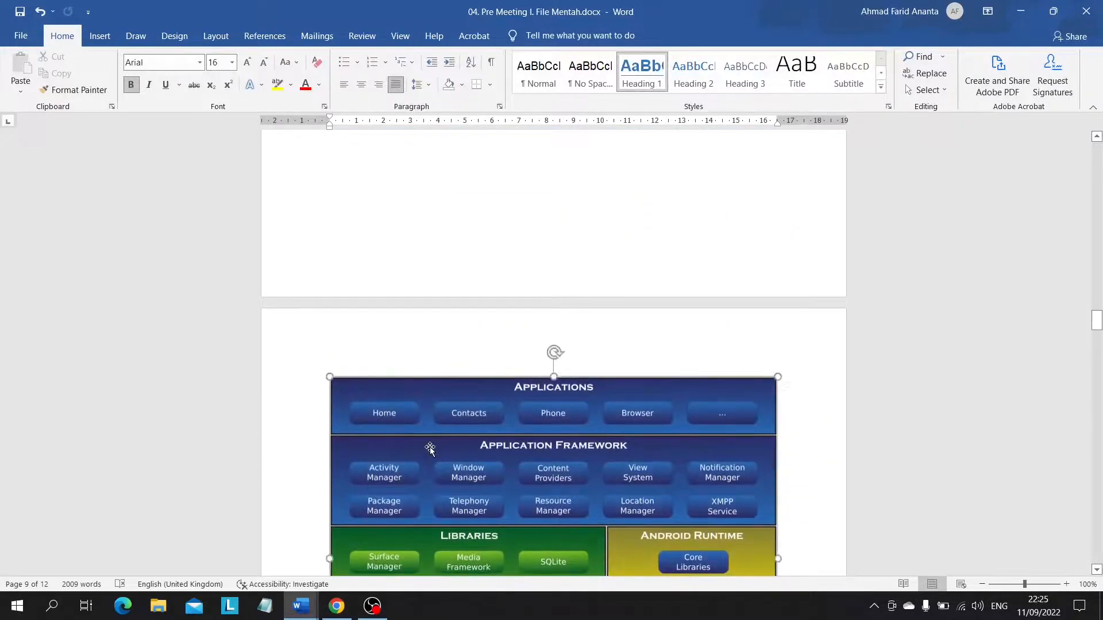
pyautogui.click(222, 35)
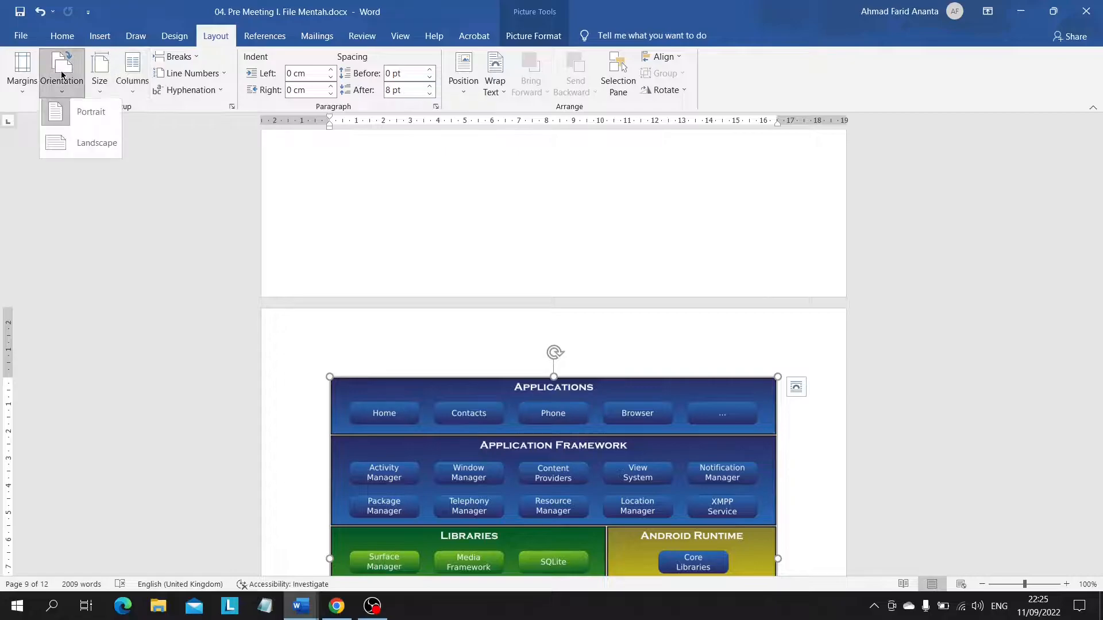
pyautogui.click(85, 147)
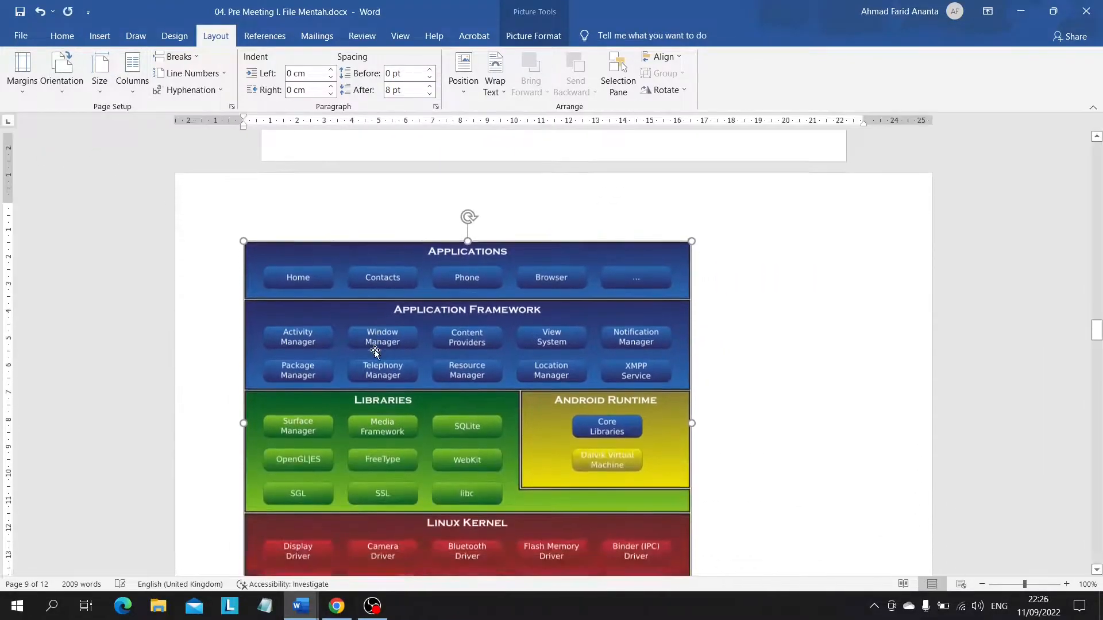
pyautogui.scroll(4, 375, 350)
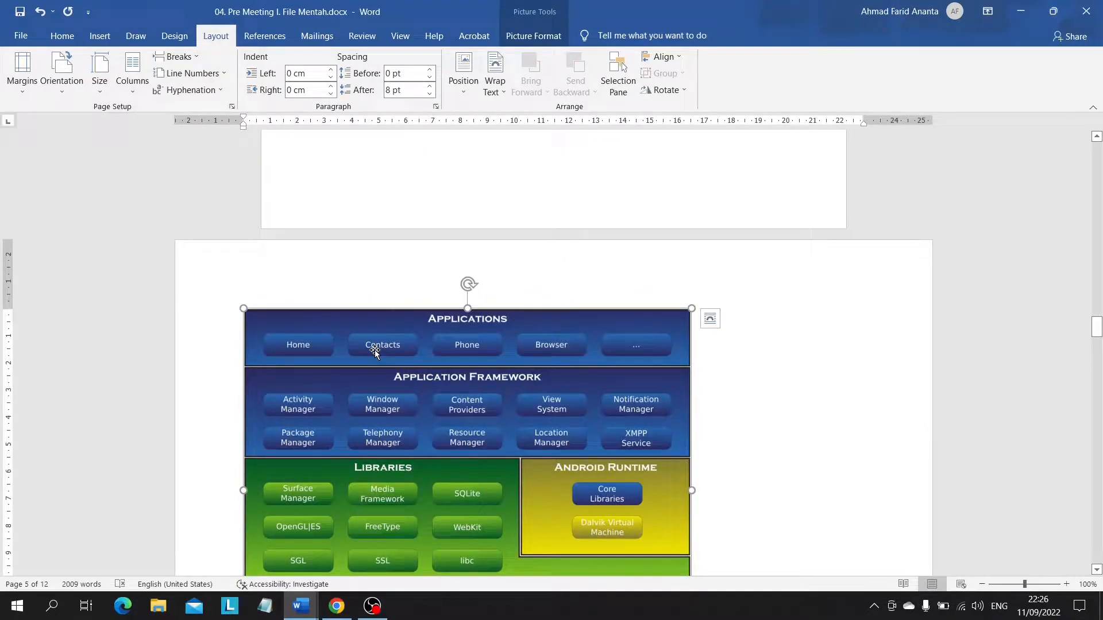
# Step: Set the page orientation of the Android Nougat picture's section to Landscape
pyautogui.scroll(-20, 374, 349)
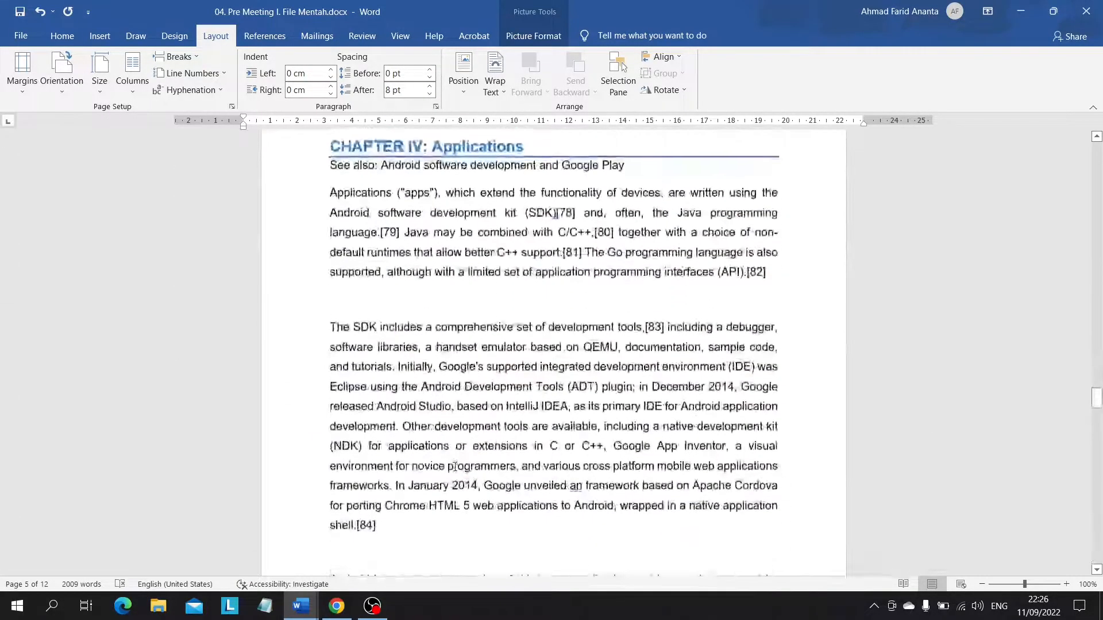
pyautogui.scroll(-20, 454, 465)
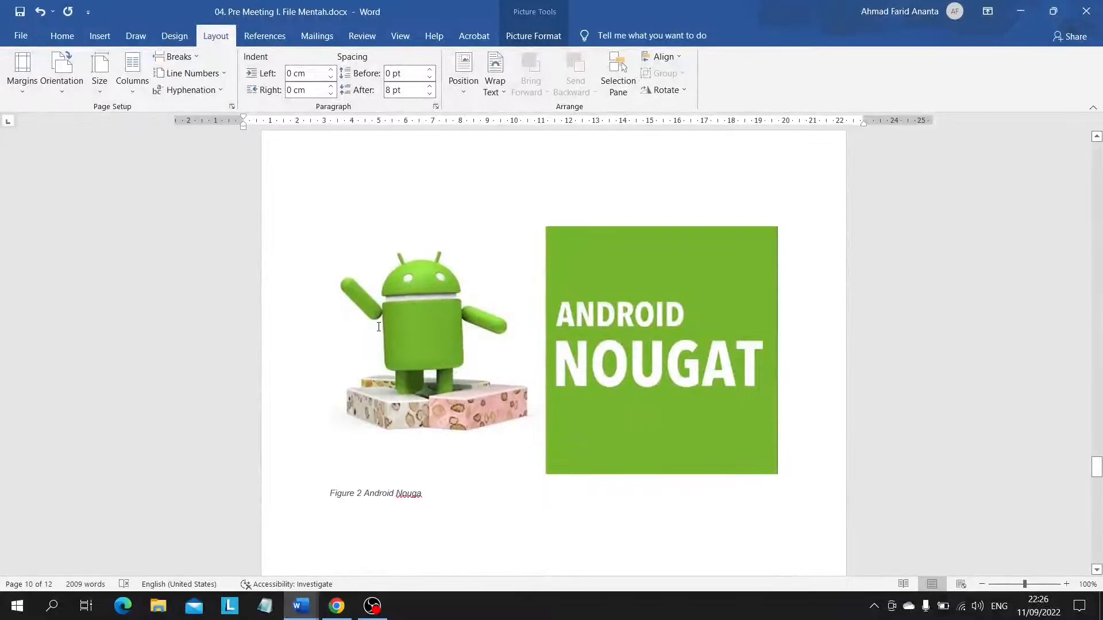
pyautogui.click(395, 172)
pyautogui.click(57, 74)
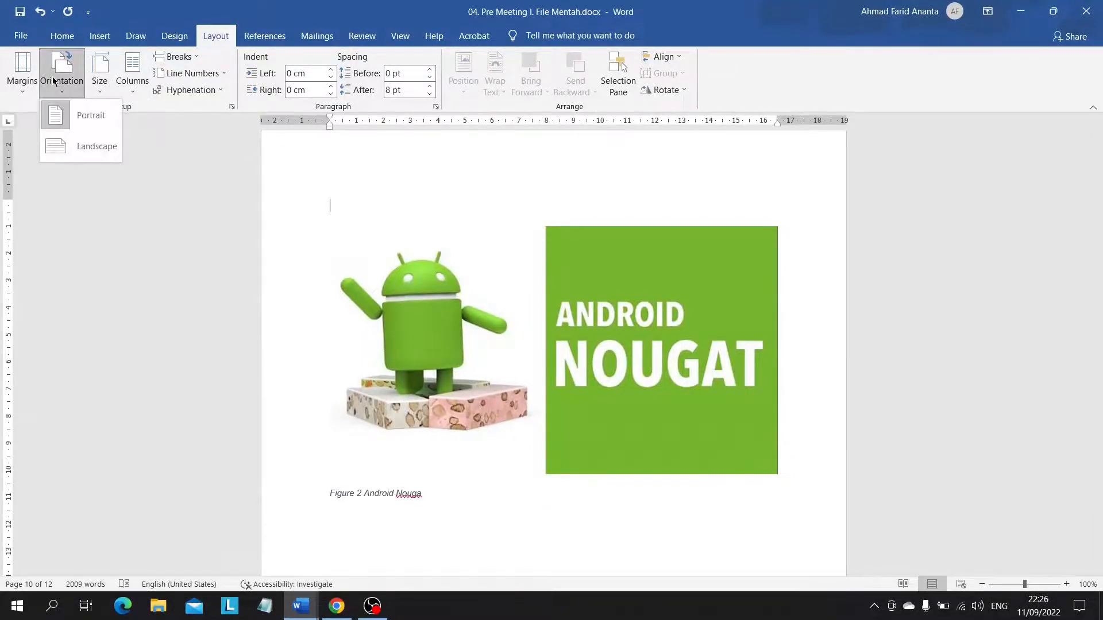
pyautogui.click(79, 147)
# Step: Check the orientation of the Android Nougat picture page and the pages before and after it
pyautogui.scroll(-6, 432, 374)
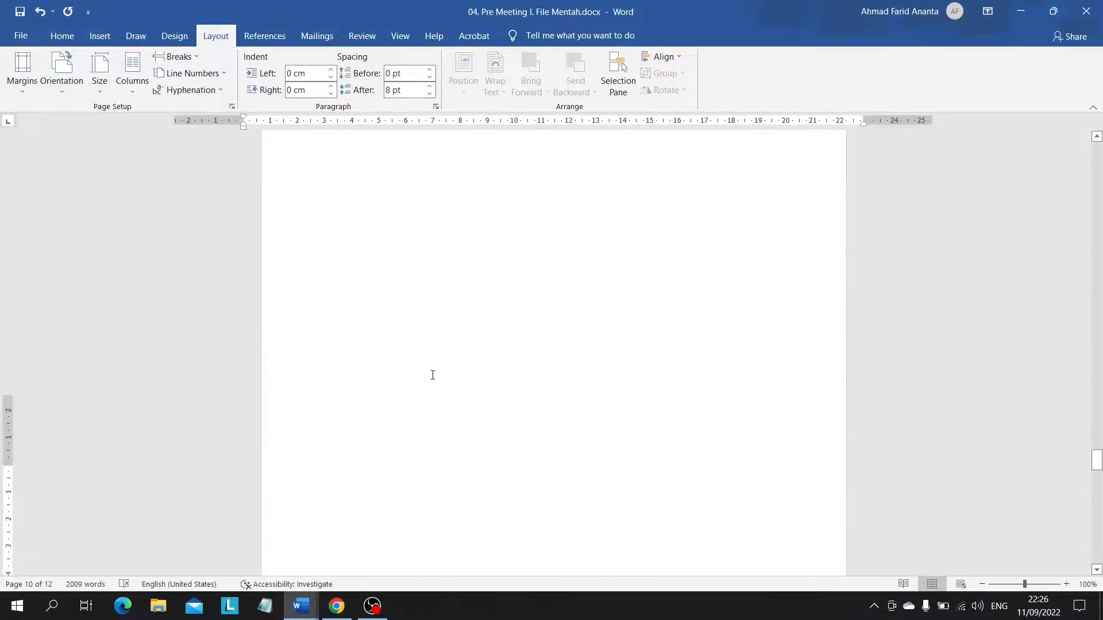
pyautogui.scroll(4, 432, 375)
pyautogui.scroll(3, 433, 375)
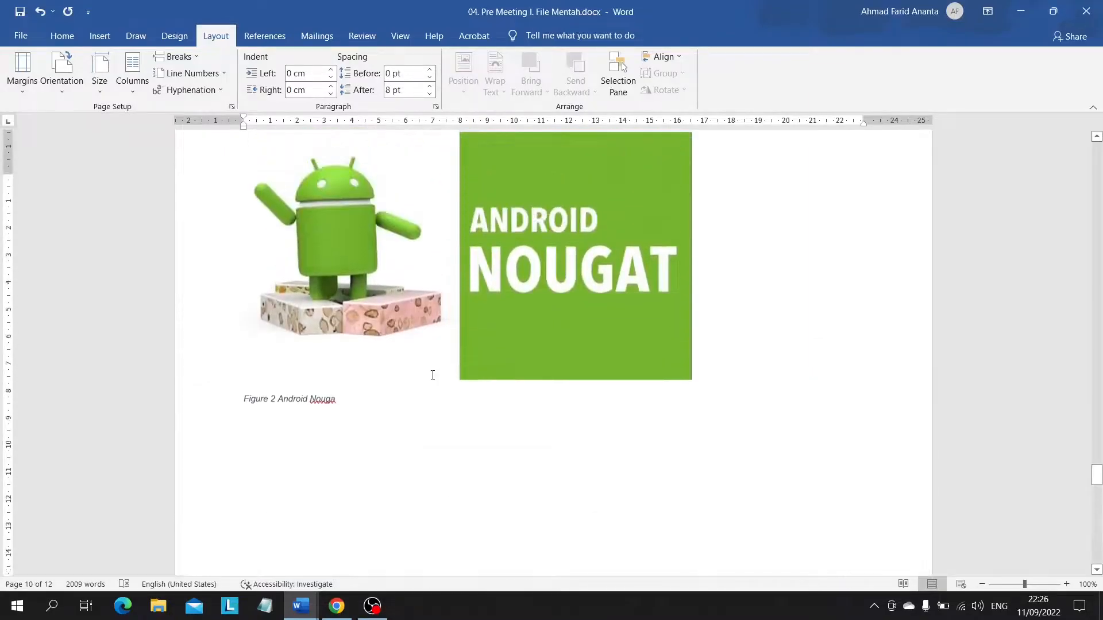
pyautogui.scroll(-4, 433, 375)
pyautogui.scroll(-5, 433, 375)
pyautogui.scroll(12, 432, 376)
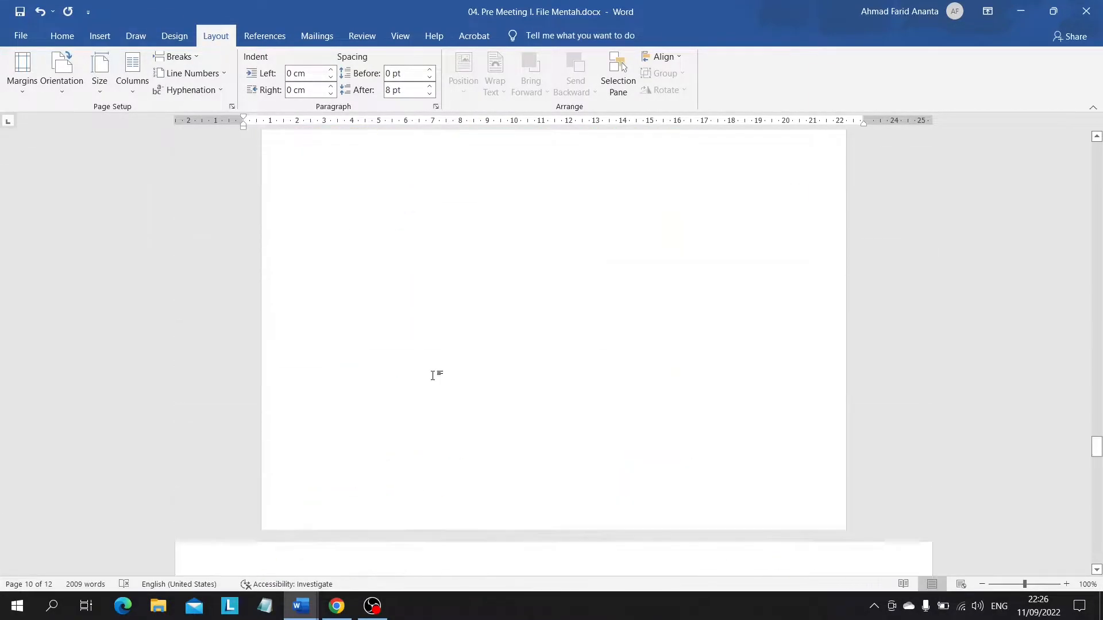
pyautogui.scroll(-10, 432, 376)
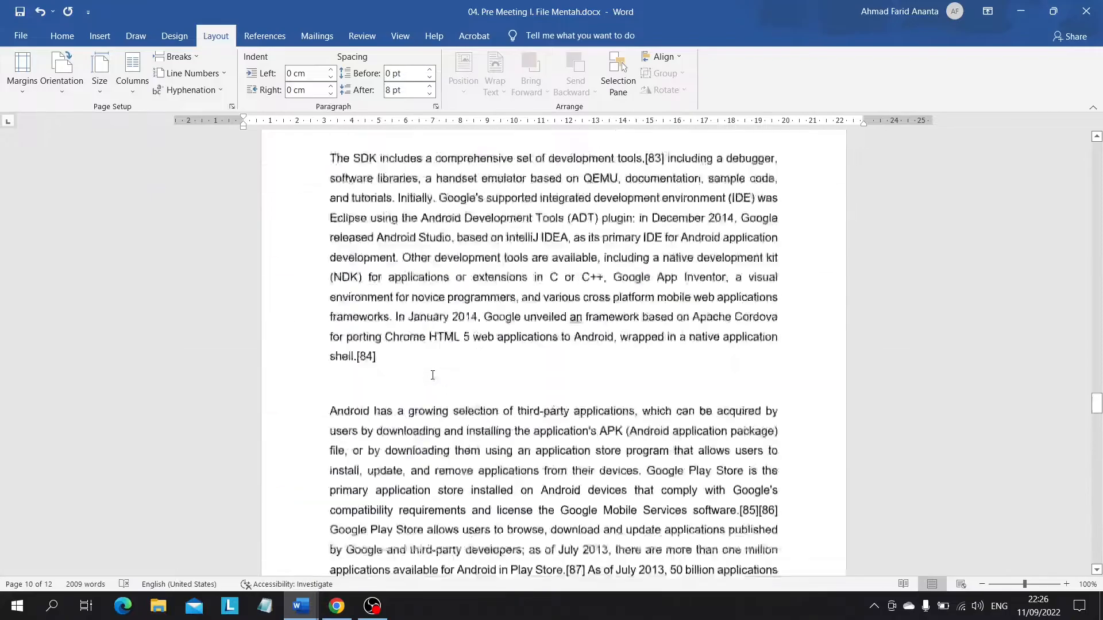
# Step: Look over the text pages around the Android Nougat picture and the remaining pages of the document
pyautogui.scroll(-5, 432, 379)
pyautogui.scroll(10, 433, 379)
pyautogui.scroll(-5, 433, 376)
pyautogui.scroll(-15, 432, 375)
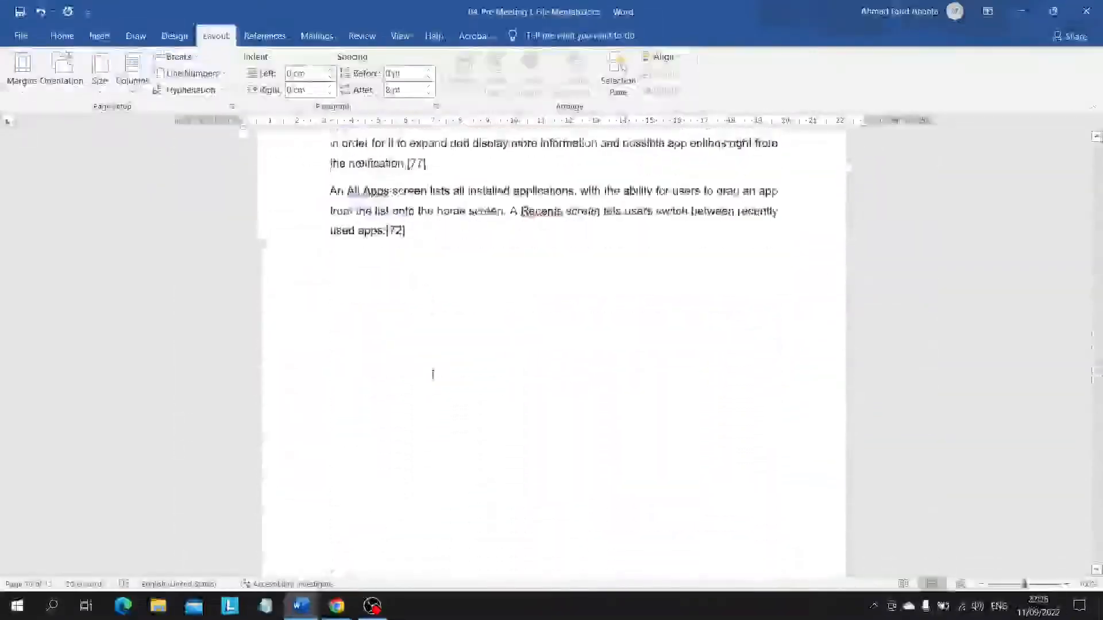
pyautogui.scroll(-10, 432, 375)
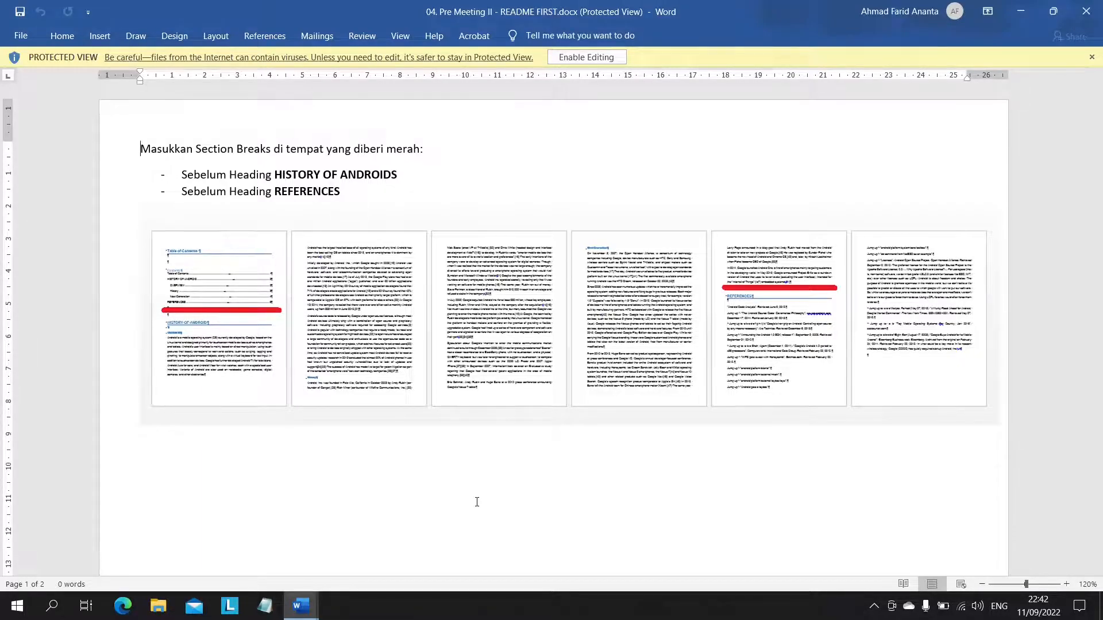
# Step: Read the README instructions on where to insert section breaks and which page number positions and formats each section needs
pyautogui.scroll(-10, 477, 502)
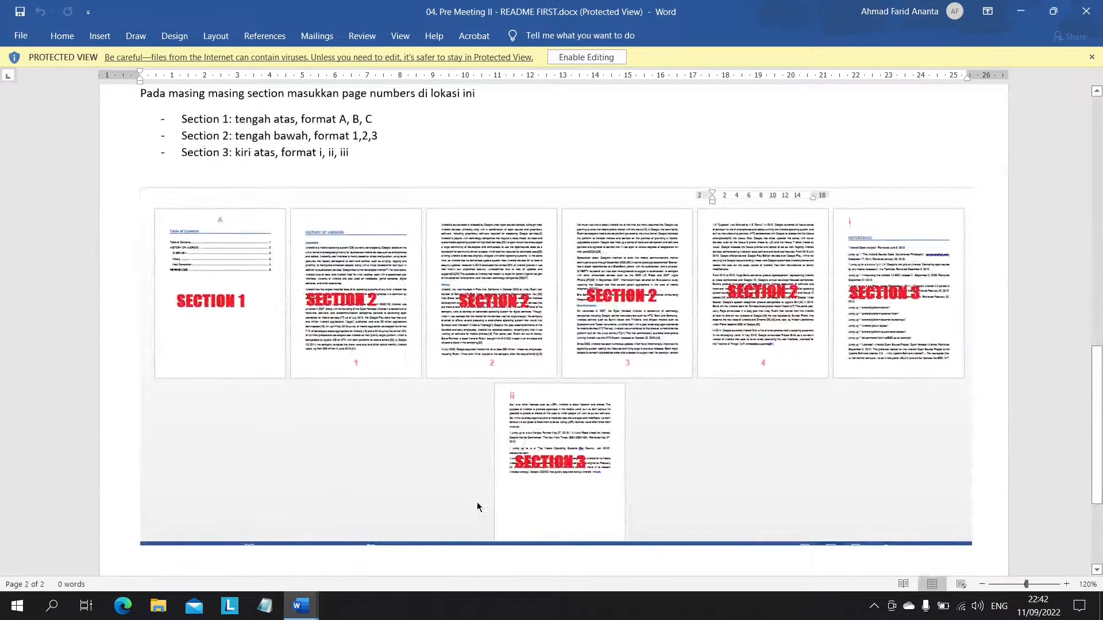
pyautogui.scroll(2, 477, 506)
pyautogui.scroll(-2, 477, 507)
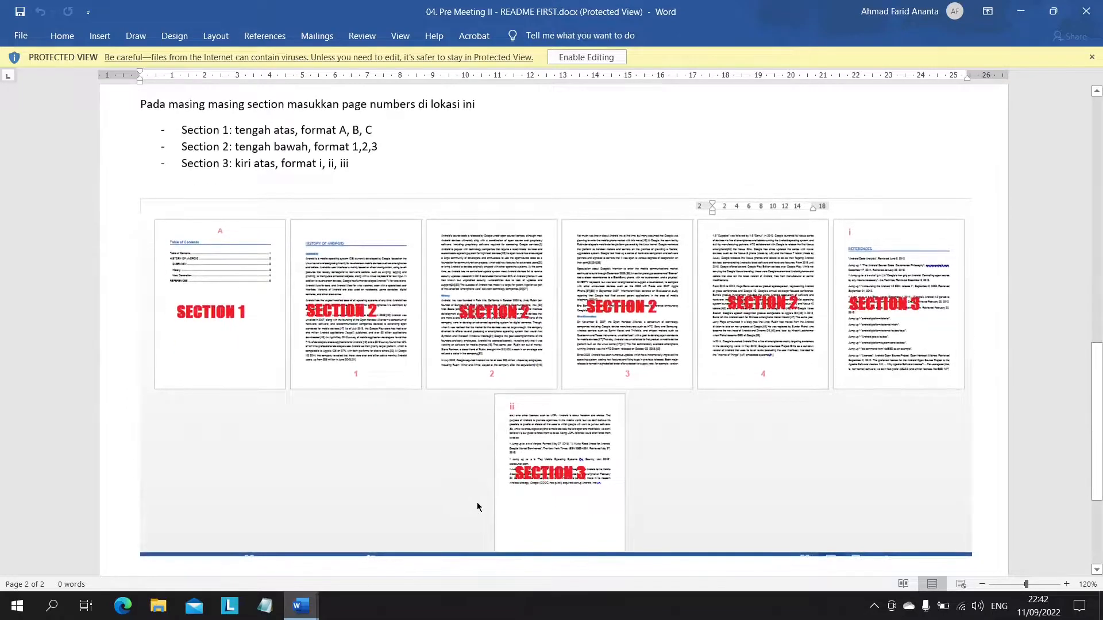
pyautogui.scroll(12, 477, 507)
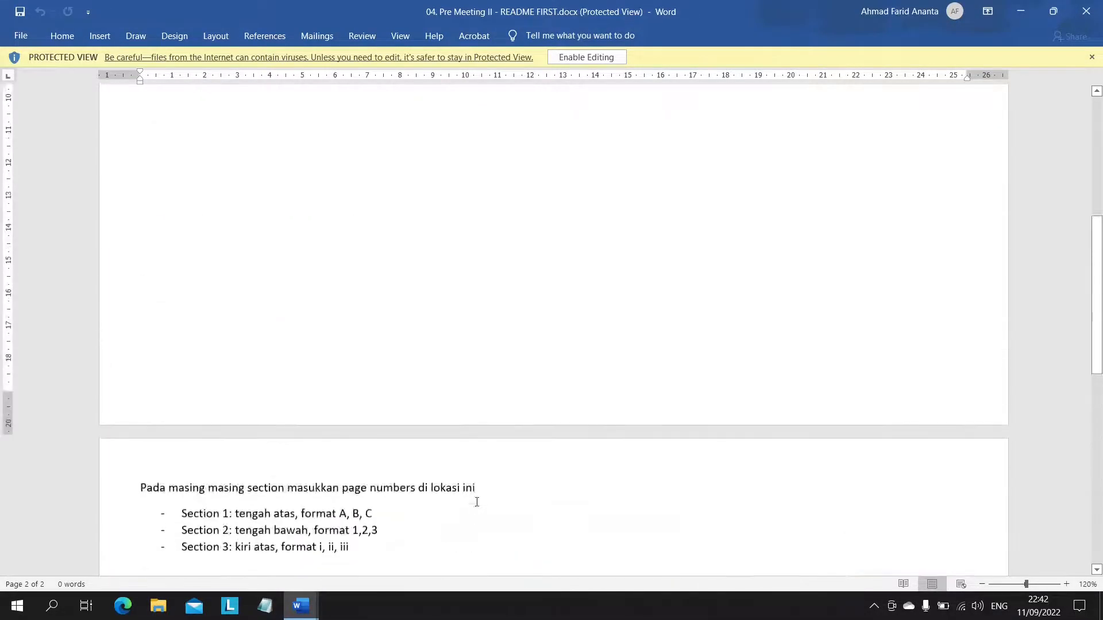
# Step: In the Pre Meeting II - File Mentah document, insert a Next Page section break before the HISTORY OF ANDROID heading
pyautogui.hotkey('alt', 'Tab')
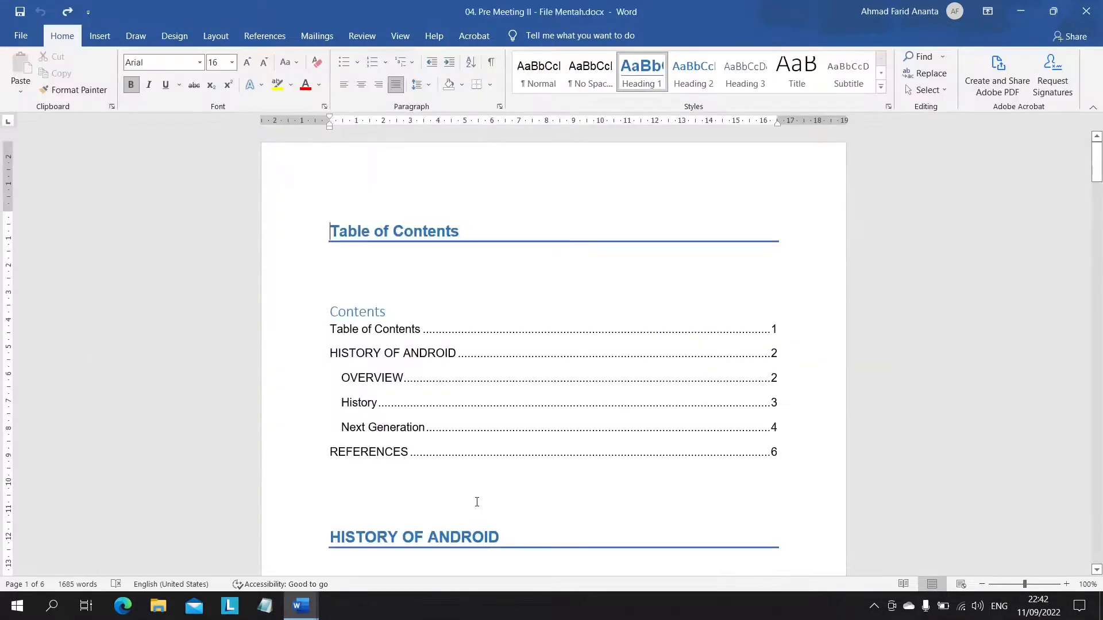
pyautogui.scroll(-5, 364, 388)
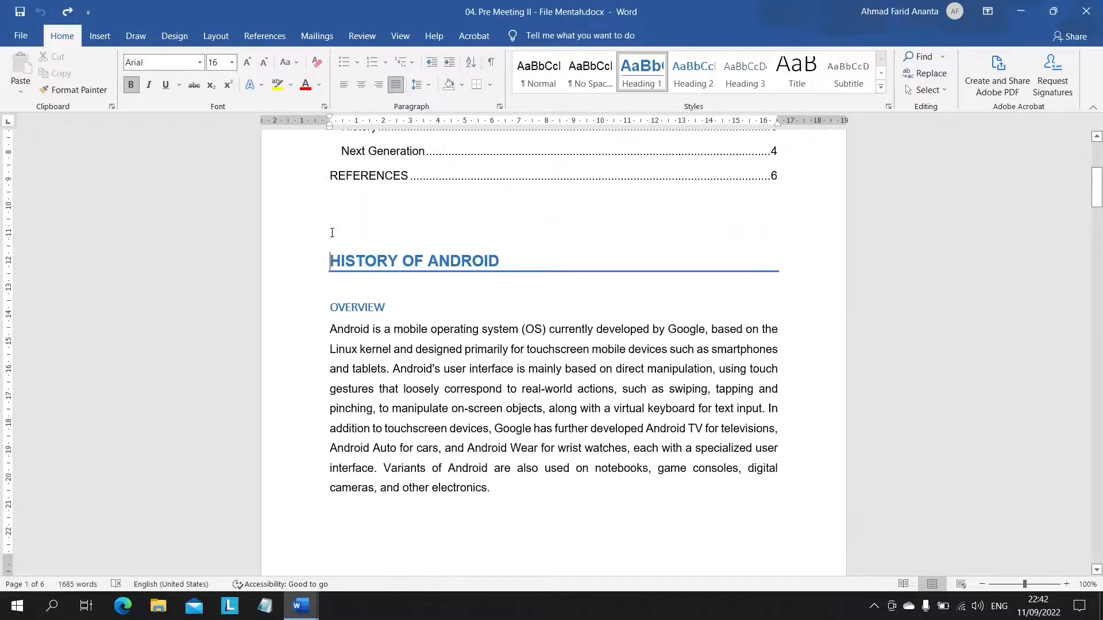
pyautogui.click(211, 38)
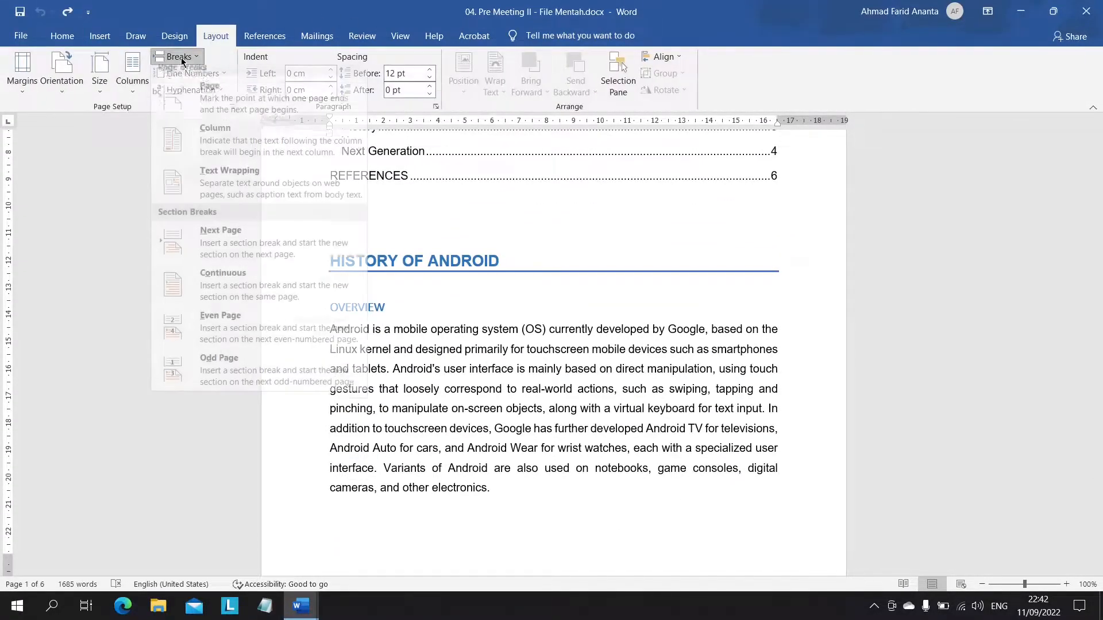
pyautogui.click(230, 235)
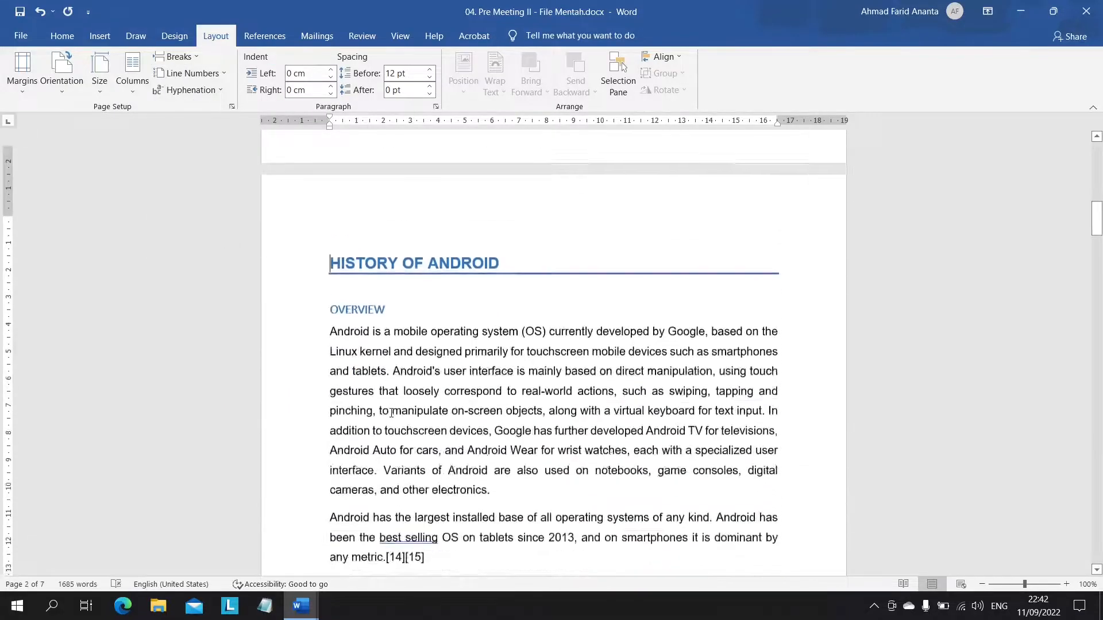
# Step: Insert a Next Page section break before the REFERENCES heading
pyautogui.scroll(-10, 391, 413)
pyautogui.scroll(-15, 391, 413)
pyautogui.scroll(-4, 391, 412)
pyautogui.scroll(3, 312, 369)
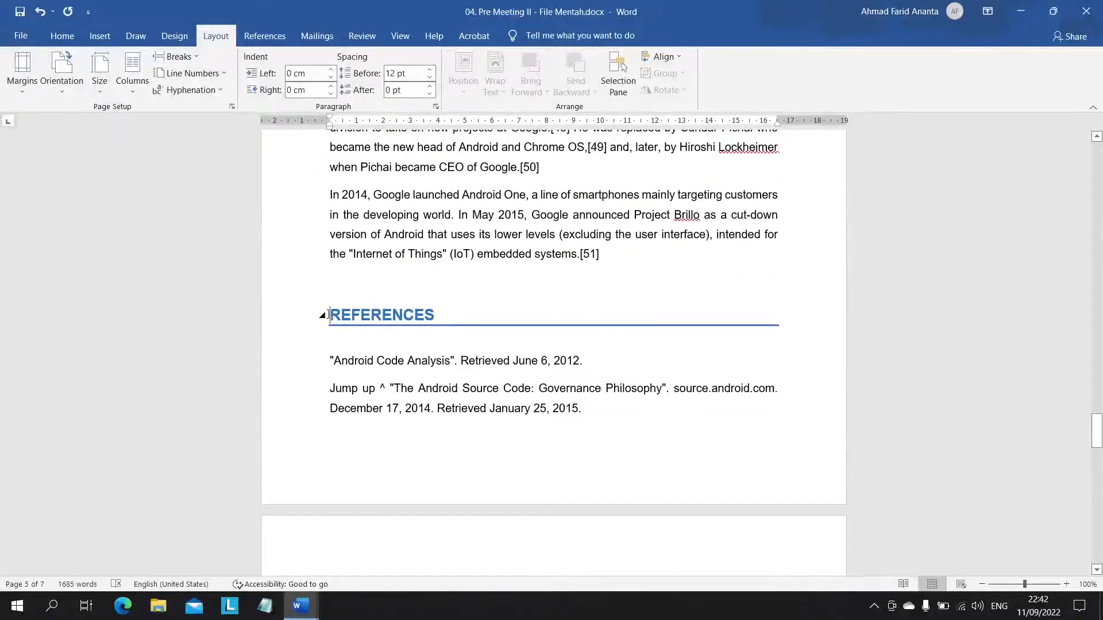
pyautogui.click(172, 58)
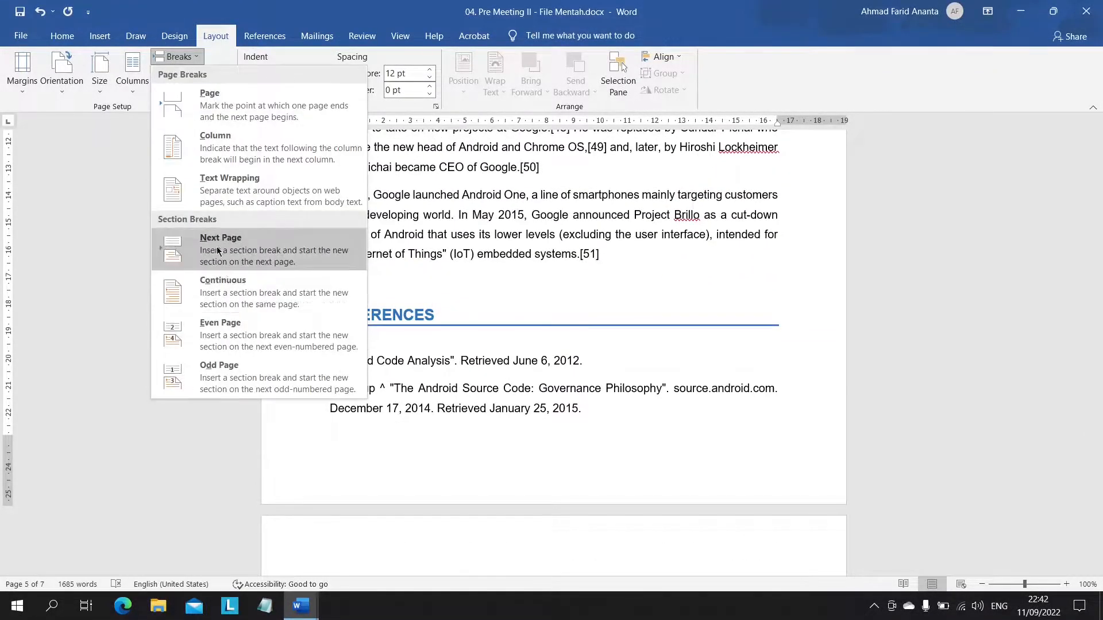
pyautogui.click(217, 250)
# Step: Check the header and footer section labels around the REFERENCES page, leave header editing and return to the document's start
pyautogui.scroll(-5, 446, 387)
pyautogui.scroll(10, 445, 387)
pyautogui.scroll(-5, 551, 344)
pyautogui.scroll(4, 551, 345)
pyautogui.doubleClick(317, 345)
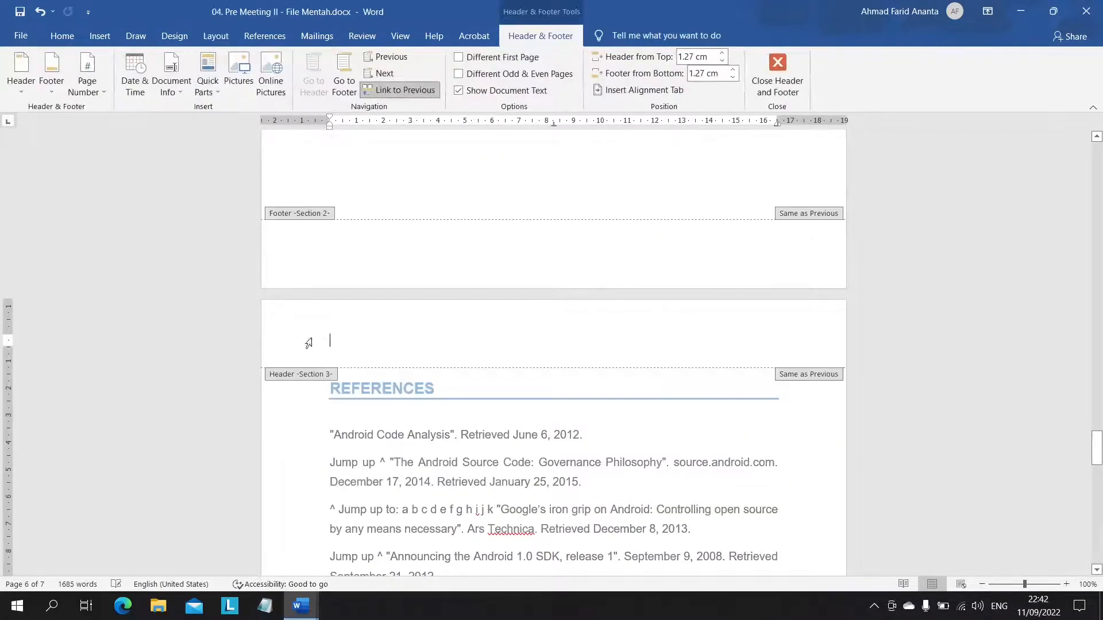
pyautogui.doubleClick(427, 488)
pyautogui.scroll(20, 402, 345)
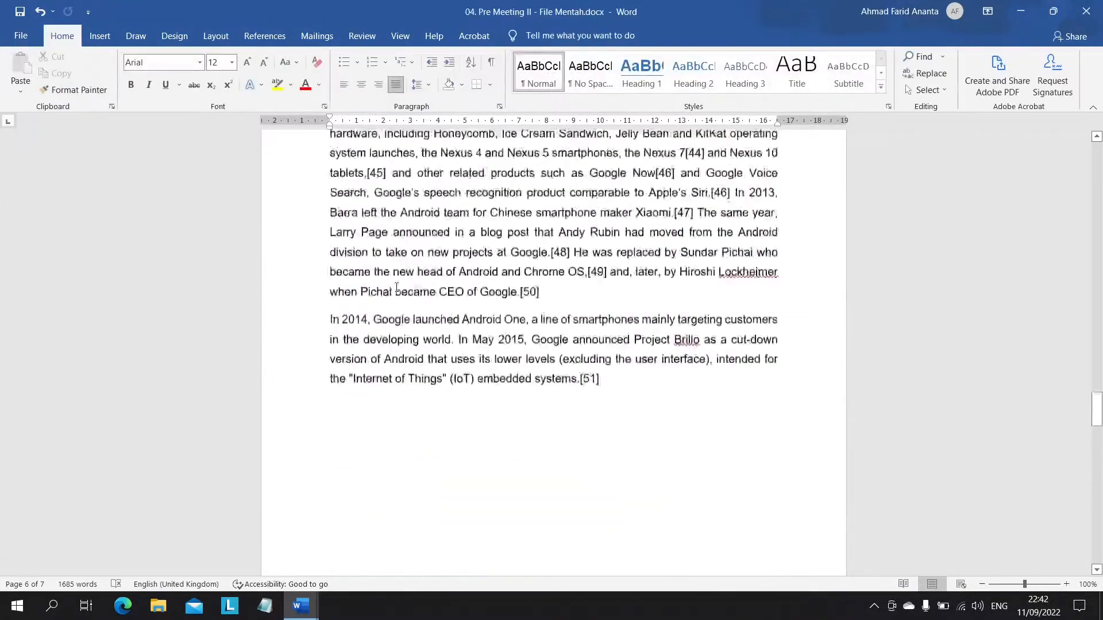
pyautogui.scroll(5, 397, 288)
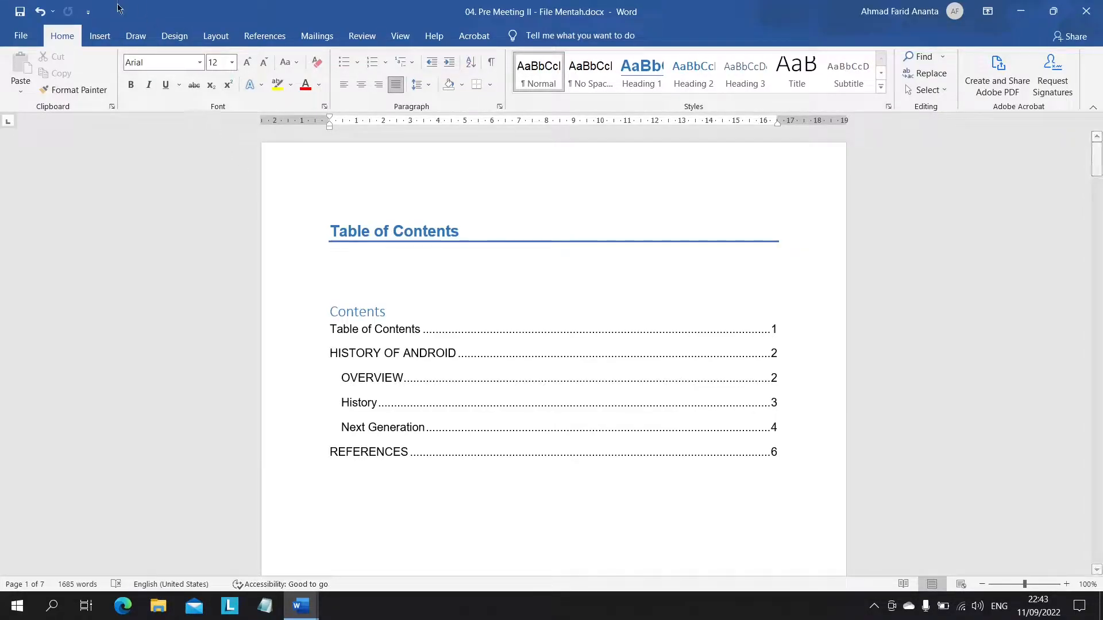
# Step: Examine the header area of the Table of Contents page in header editing mode, and close it
pyautogui.click(101, 35)
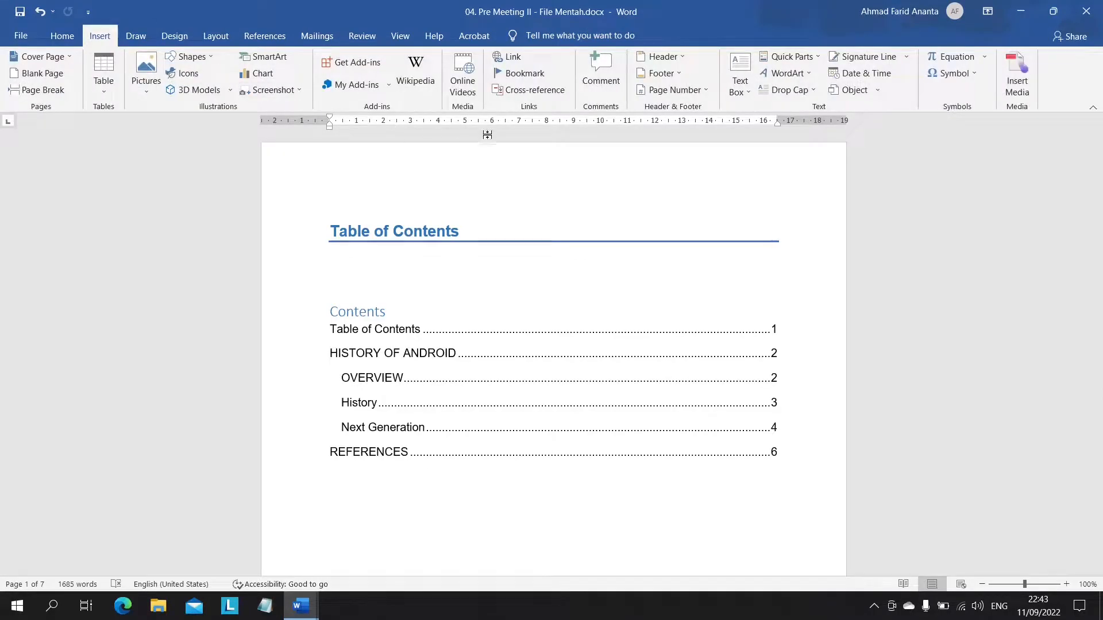
pyautogui.doubleClick(396, 173)
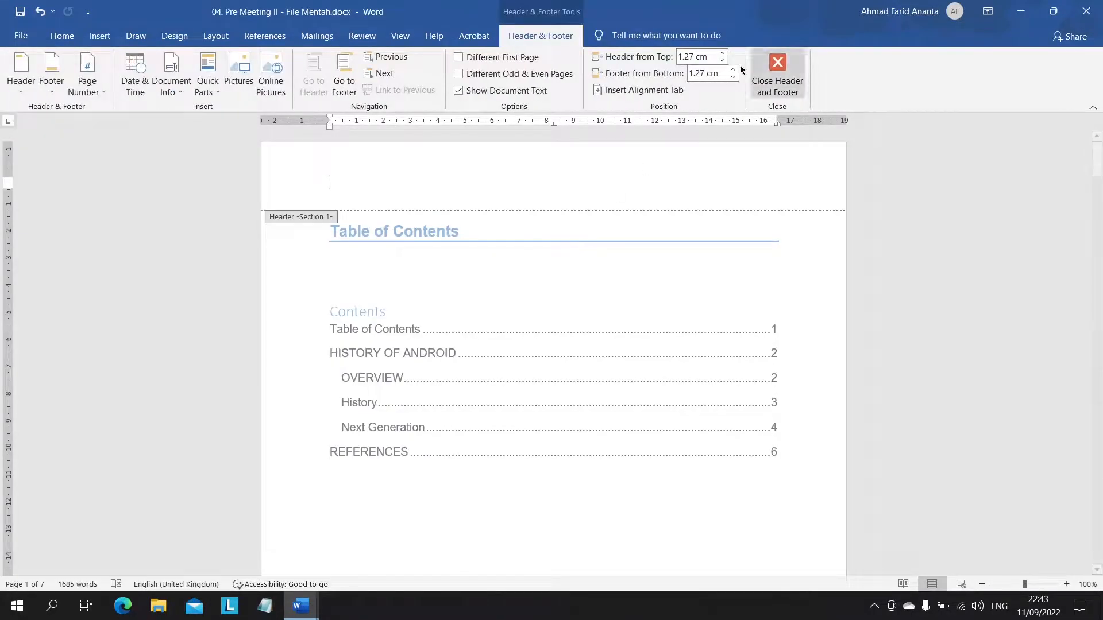
pyautogui.scroll(-1, 629, 275)
pyautogui.scroll(1, 629, 275)
pyautogui.scroll(-4, 643, 388)
pyautogui.scroll(4, 643, 388)
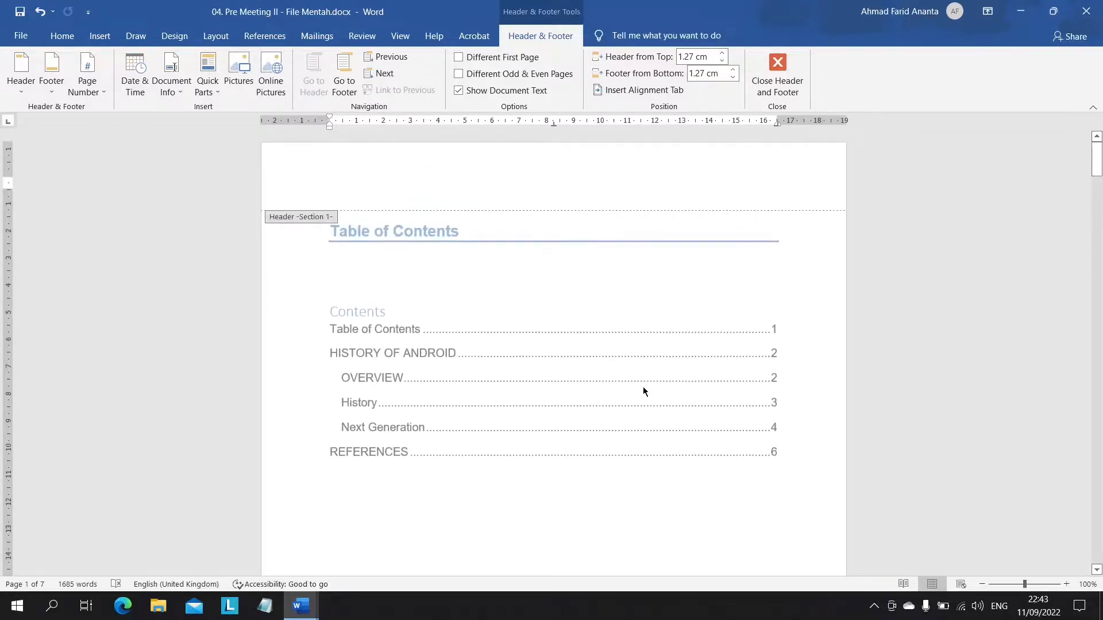
pyautogui.click(789, 66)
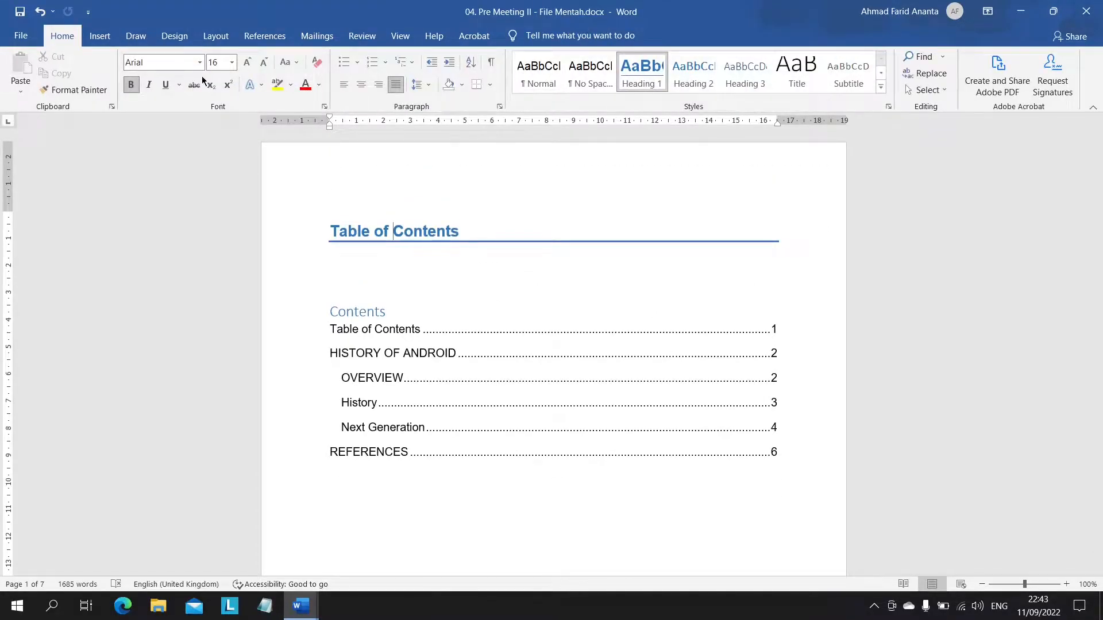
# Step: Consult the README for the page number position and format of each section, and return to the File Mentah document
pyautogui.click(99, 35)
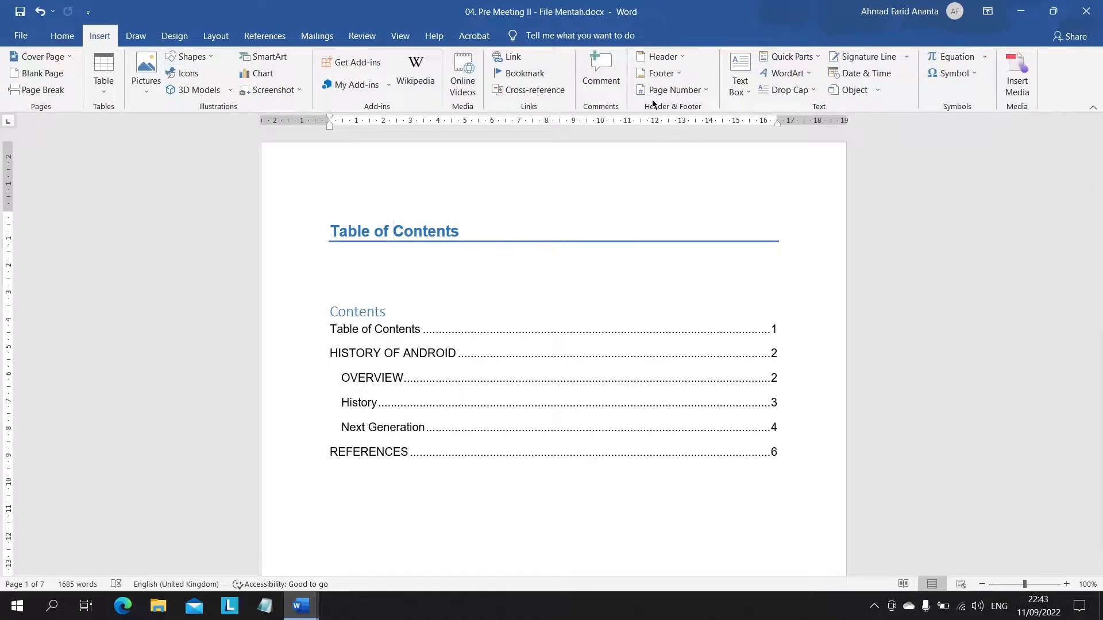
pyautogui.click(673, 90)
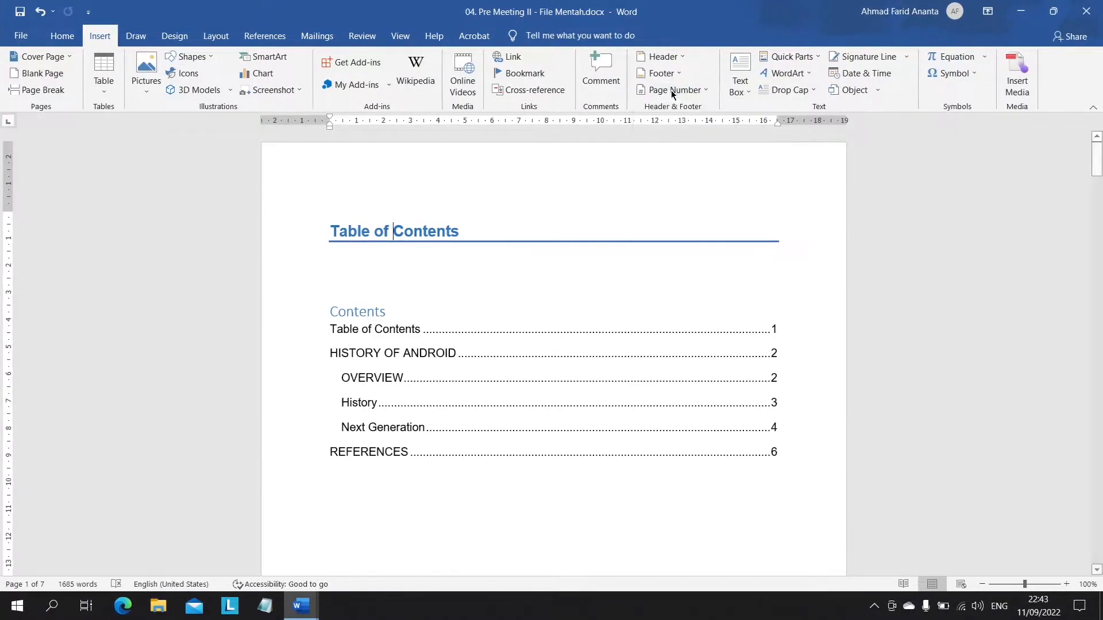
pyautogui.hotkey('alt', 'Tab')
pyautogui.scroll(-15, 674, 441)
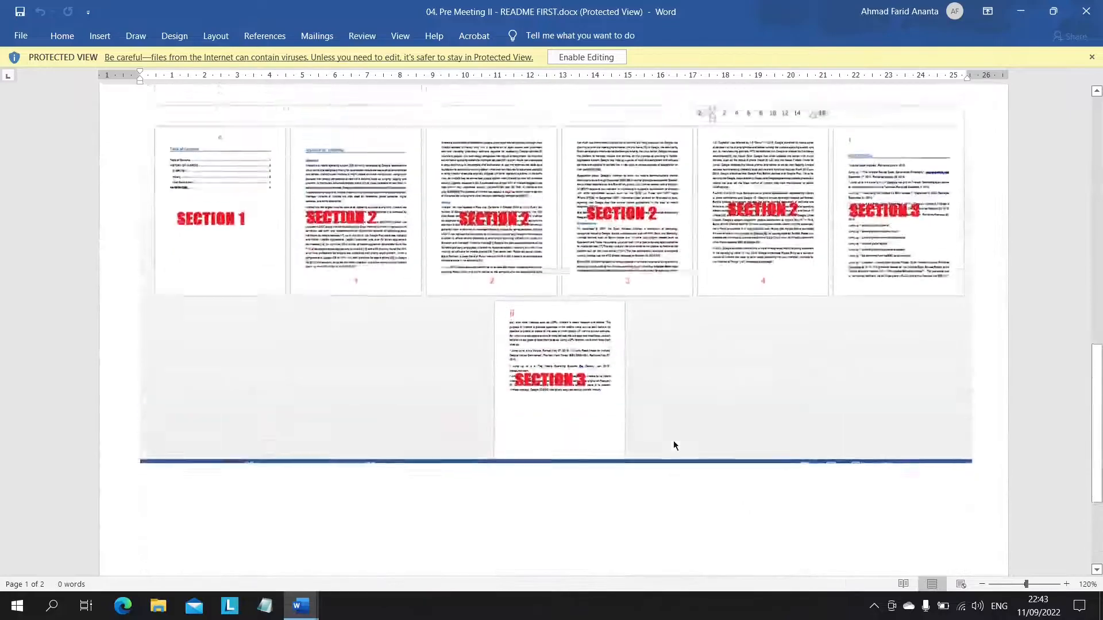
pyautogui.scroll(3, 676, 445)
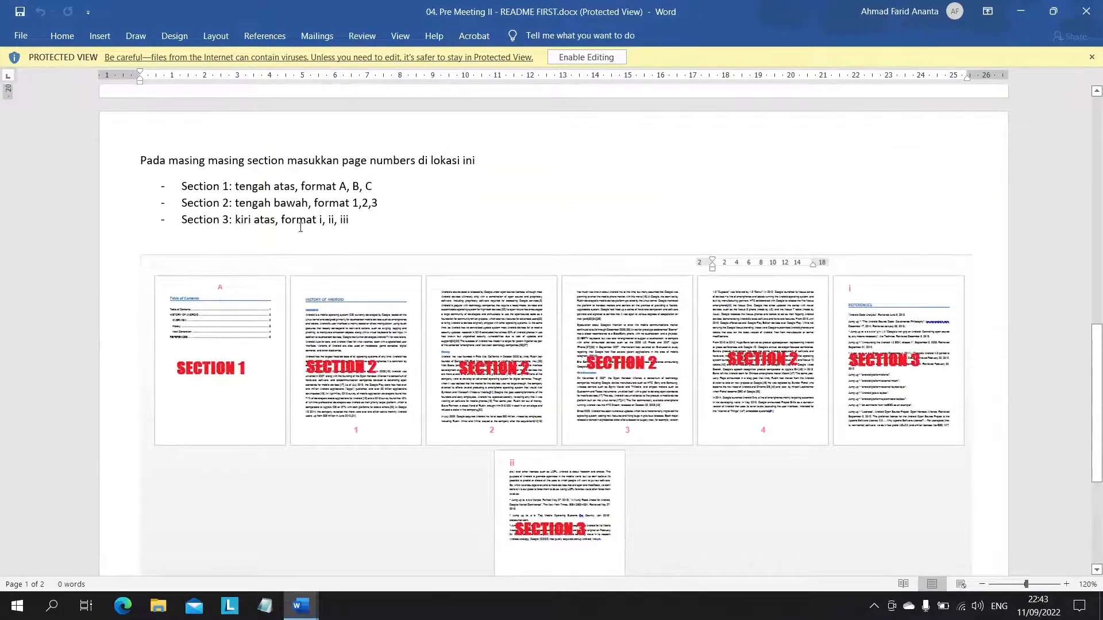
pyautogui.hotkey('alt', 'Tab')
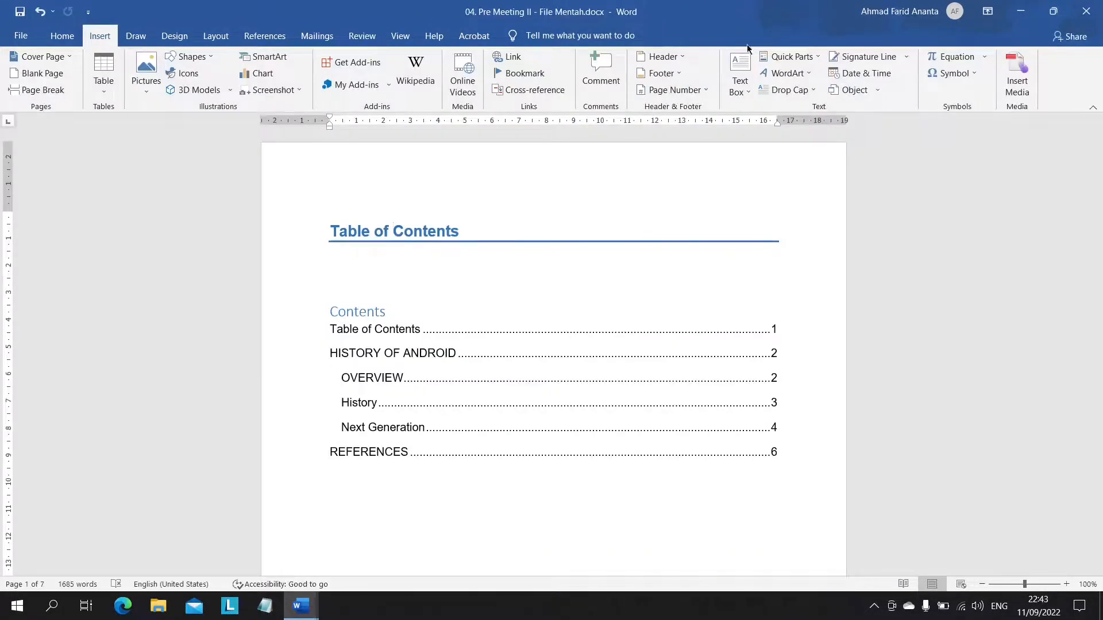
# Step: Try to insert a centred Plain Number 2 page number at the top of the Table of Contents page
pyautogui.click(663, 58)
pyautogui.click(663, 57)
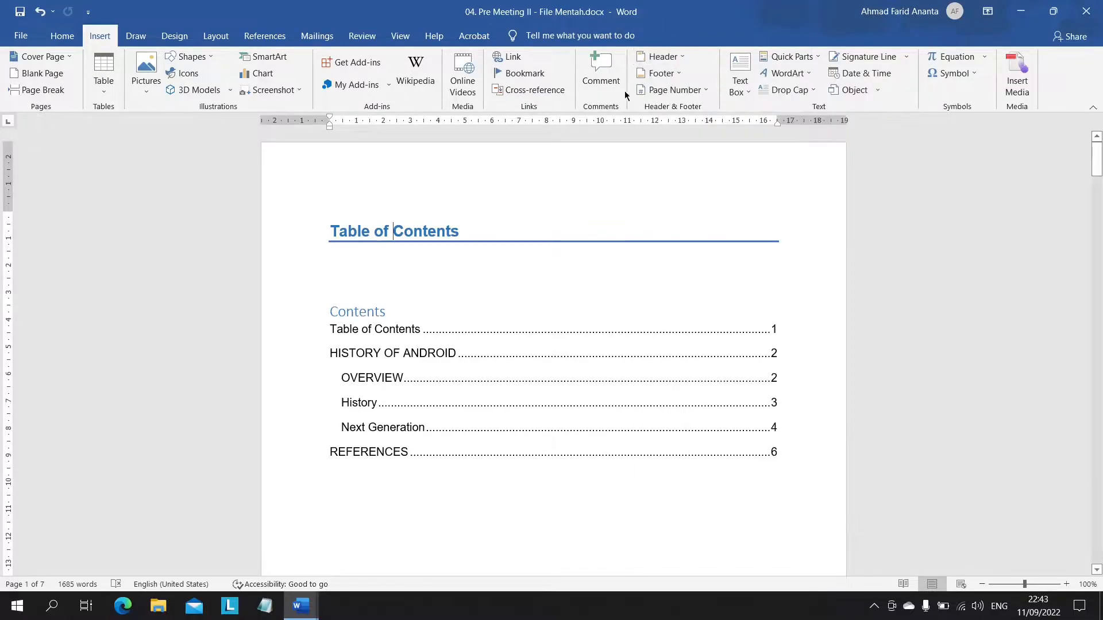
pyautogui.click(686, 94)
pyautogui.moveTo(714, 110)
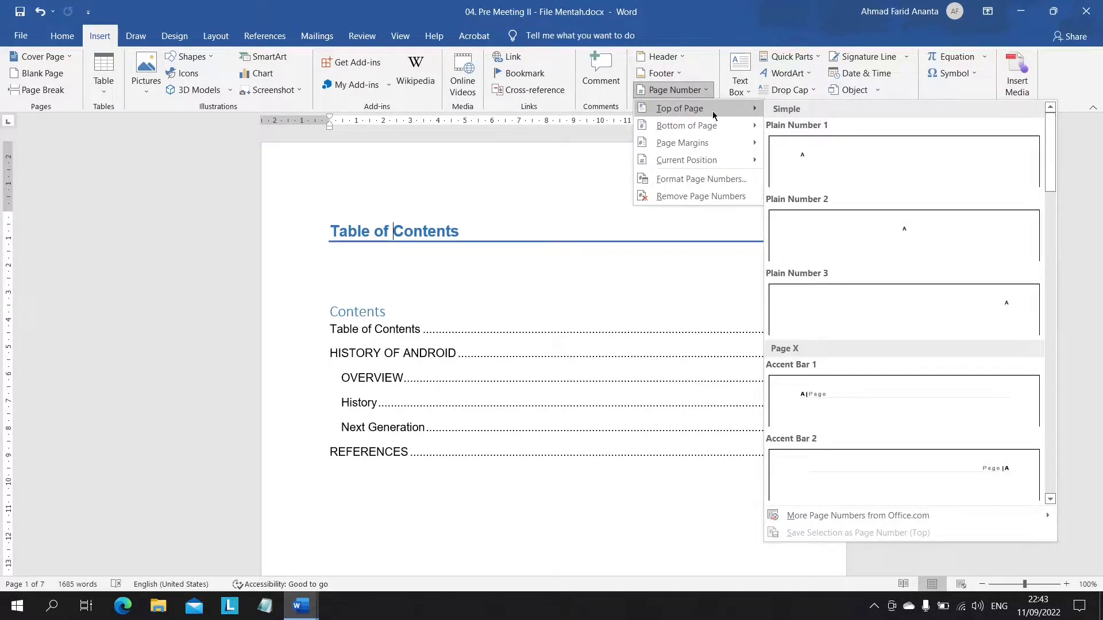
pyautogui.click(857, 225)
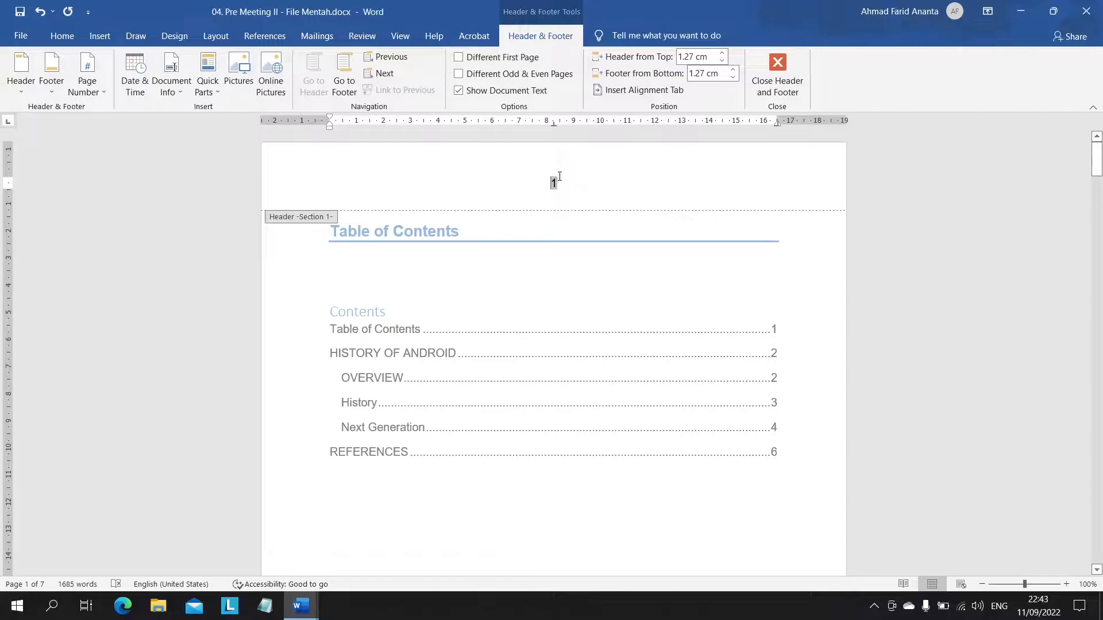
pyautogui.doubleClick(475, 267)
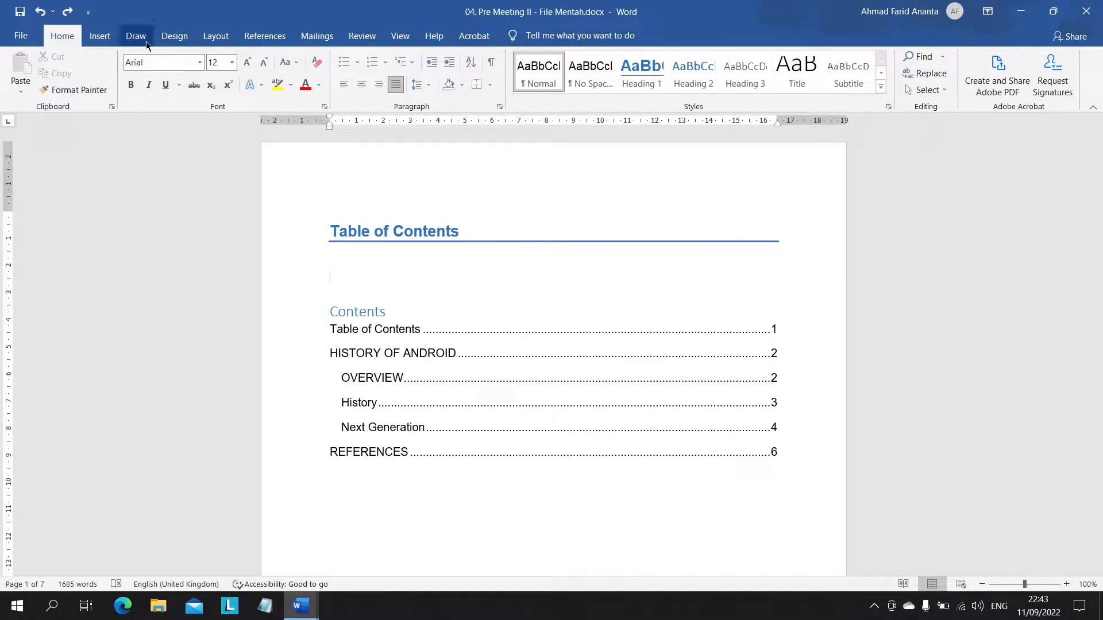
# Step: Set the page number format of the Table of Contents section to A, B, C
pyautogui.click(100, 36)
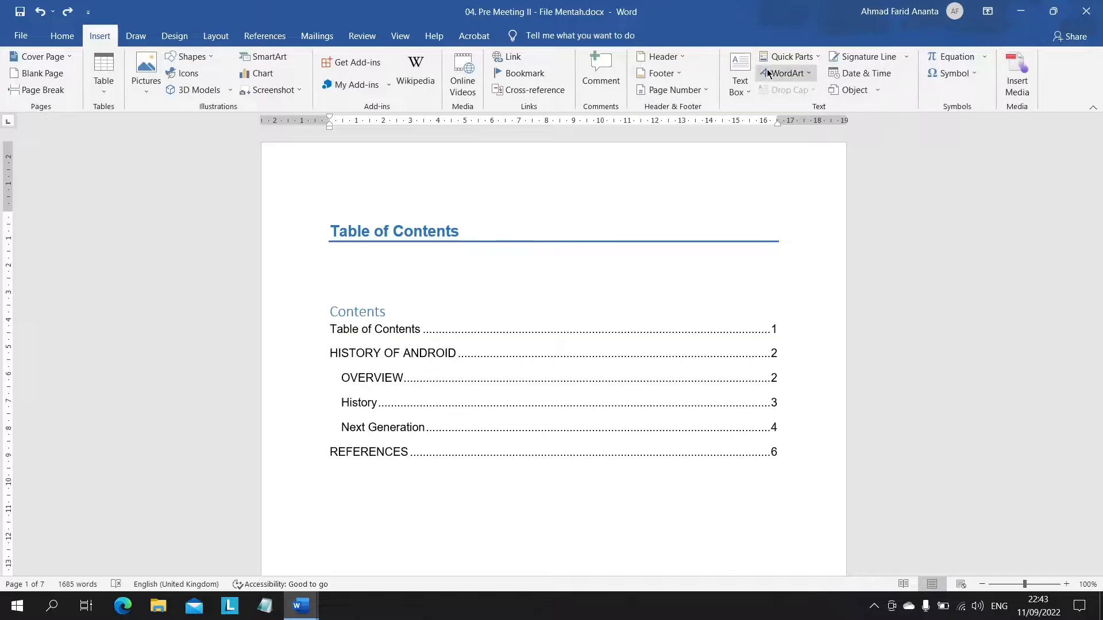
pyautogui.click(673, 90)
pyautogui.click(676, 179)
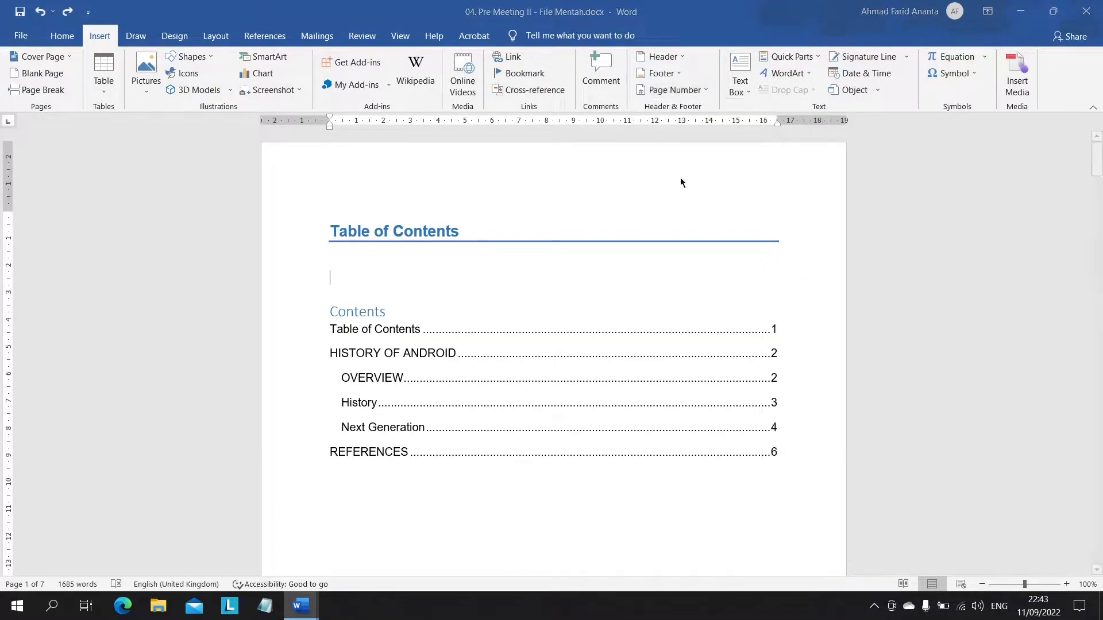
pyautogui.click(620, 216)
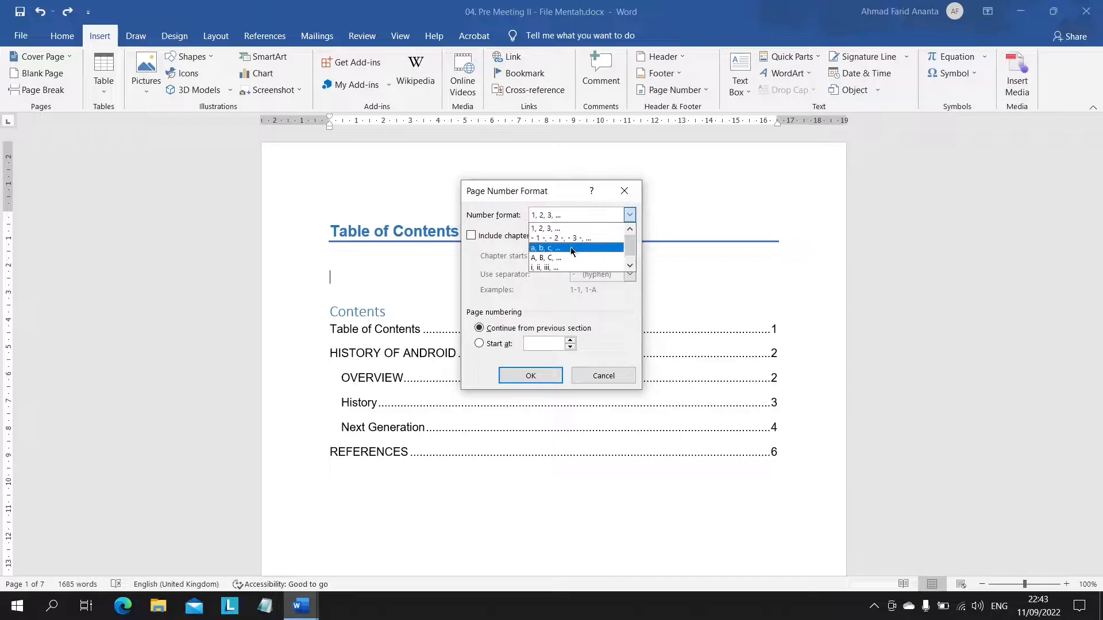
pyautogui.click(562, 262)
pyautogui.click(530, 376)
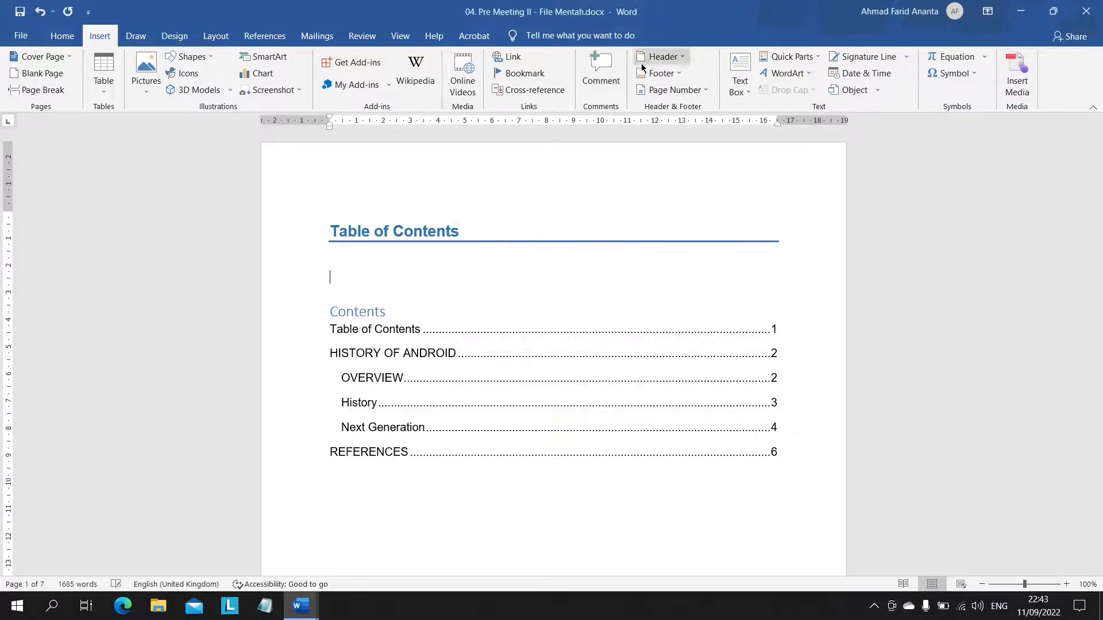
# Step: Insert the centred Plain Number 2 page number in the header of section 1 and check the header of section 2
pyautogui.click(675, 92)
pyautogui.moveTo(689, 109)
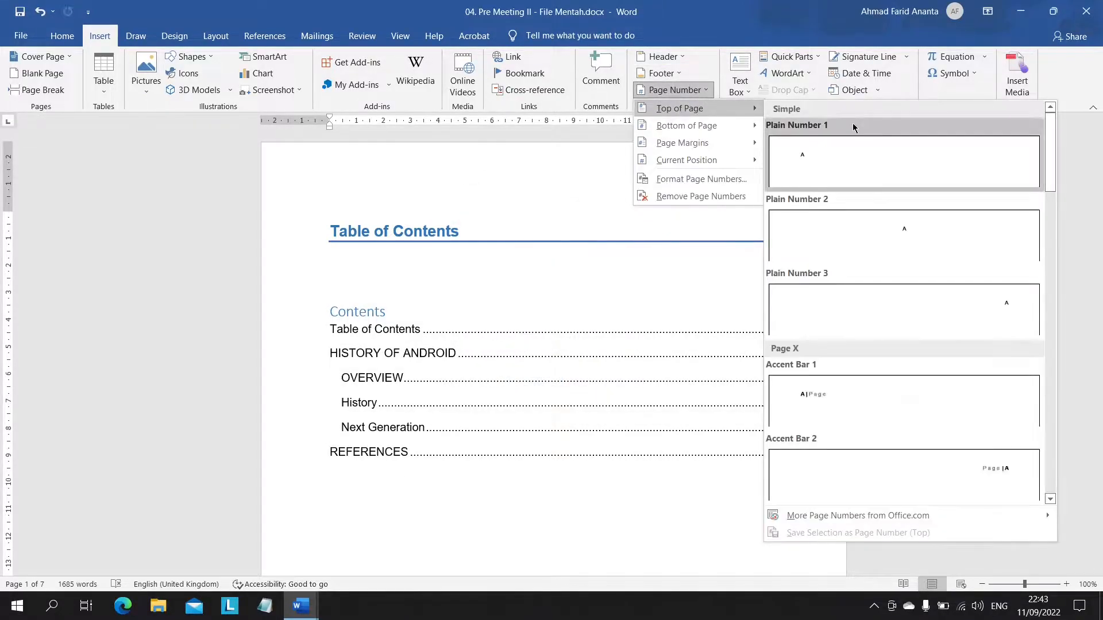
pyautogui.click(896, 250)
pyautogui.scroll(-2, 561, 419)
pyautogui.scroll(2, 525, 277)
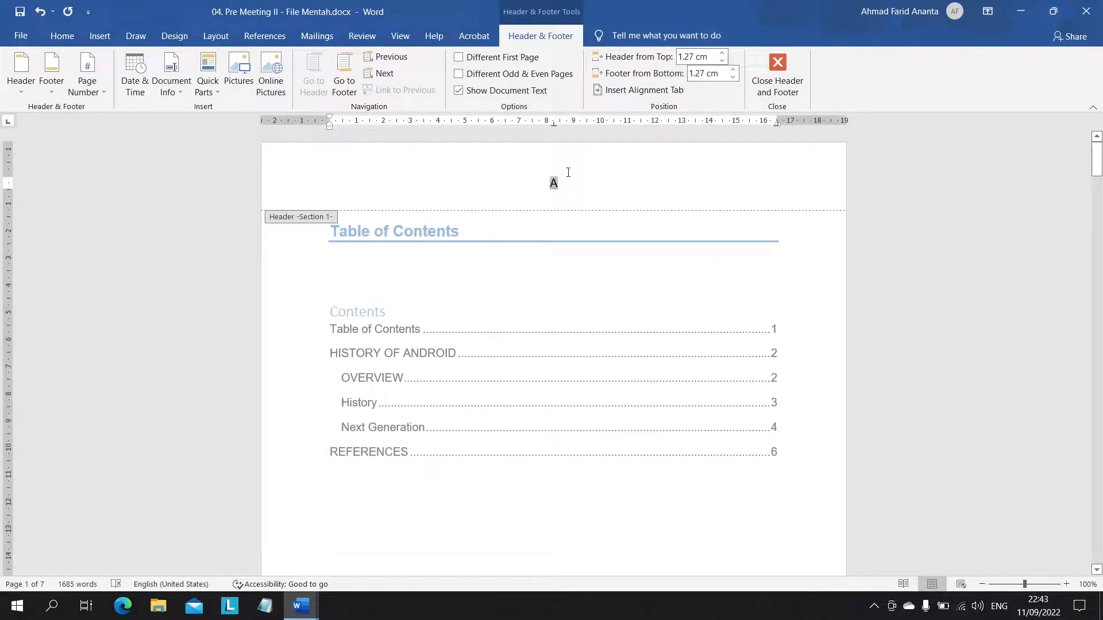
pyautogui.scroll(-7, 540, 317)
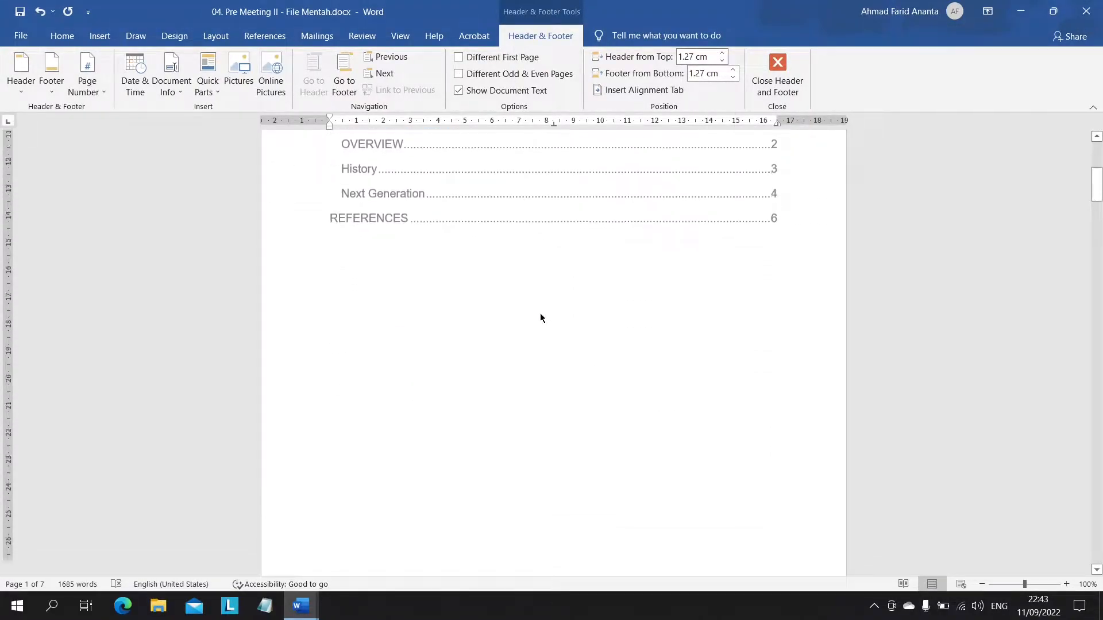
pyautogui.scroll(-1, 530, 381)
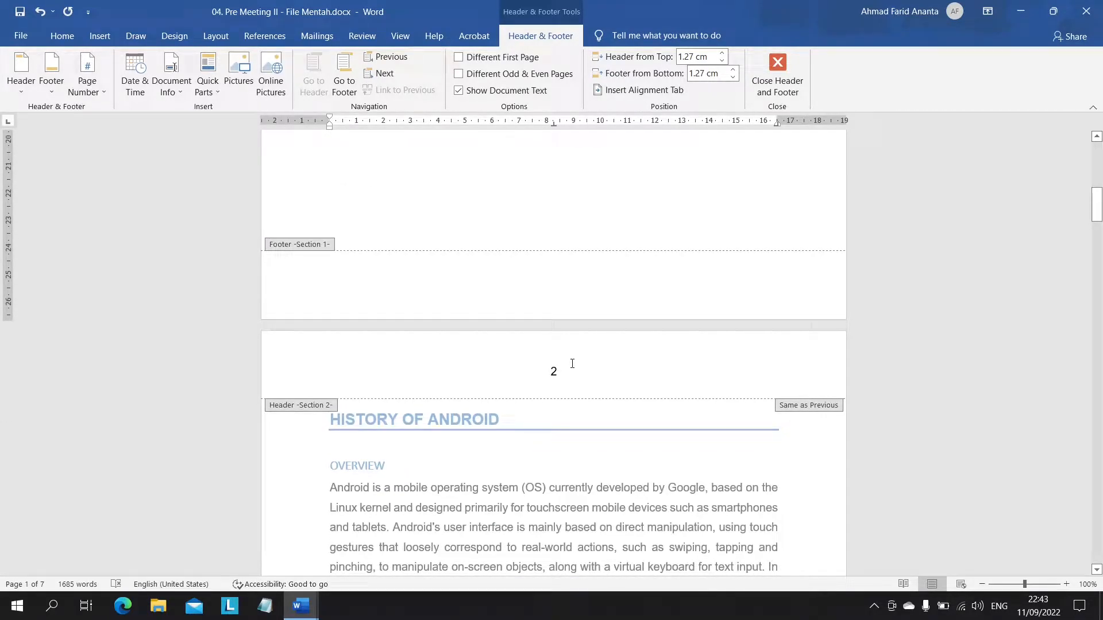
# Step: Unlink the header of section 2 from the header of the Table of Contents section
pyautogui.click(572, 364)
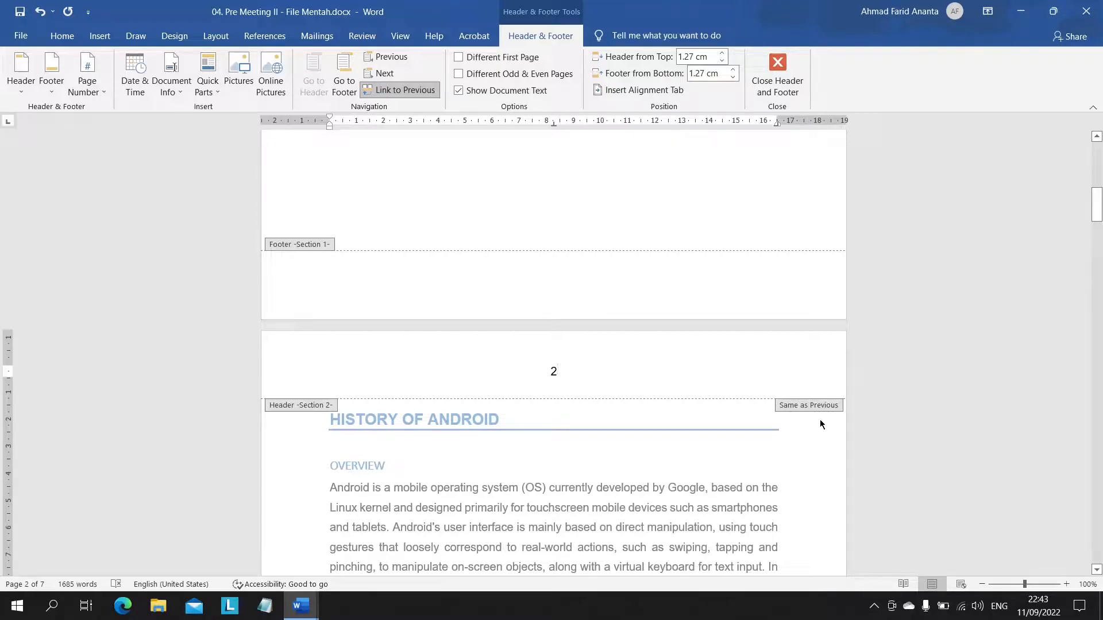
pyautogui.keyDown('ctrl'); pyautogui.scroll(4, 820, 425); pyautogui.keyUp('ctrl')
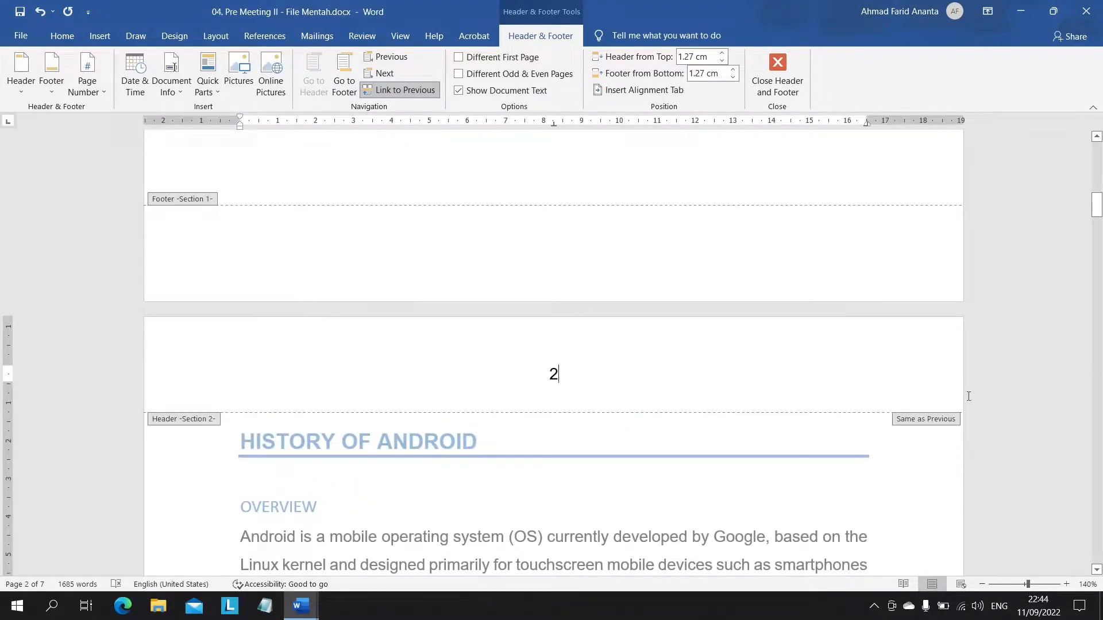
pyautogui.keyDown('ctrl'); pyautogui.scroll(-3, 922, 447); pyautogui.keyUp('ctrl')
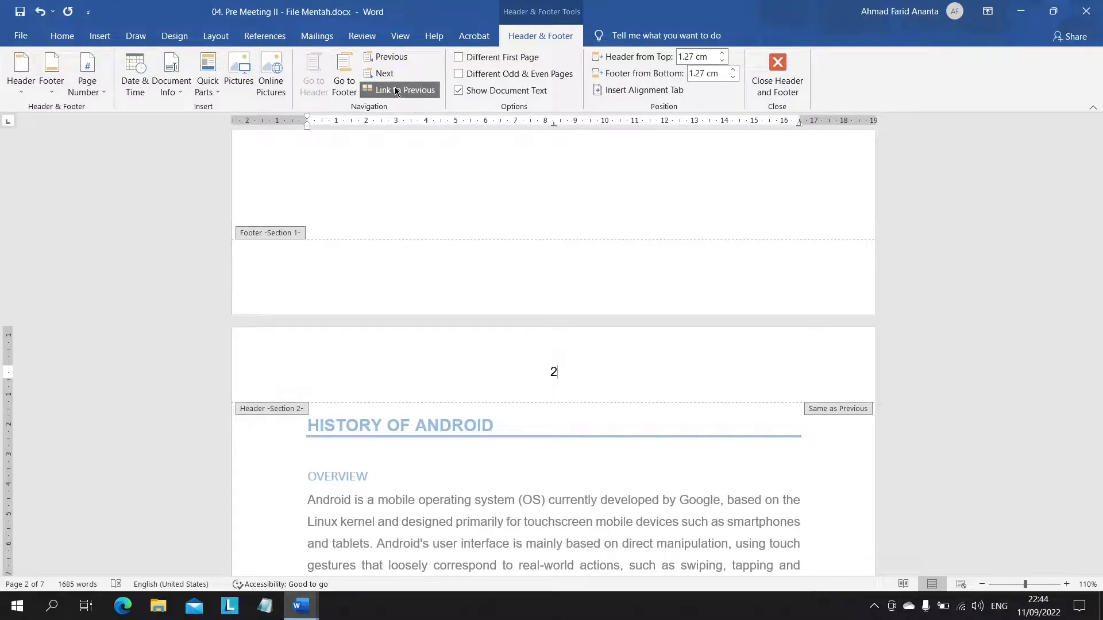
pyautogui.scroll(8, 492, 360)
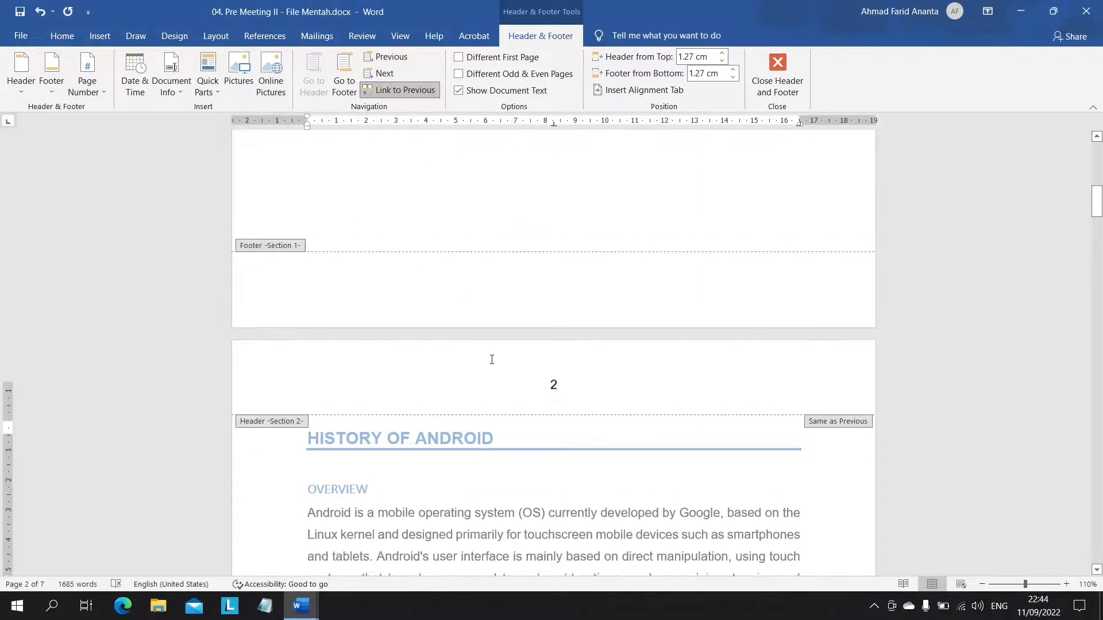
pyautogui.keyDown('ctrl'); pyautogui.scroll(-1, 513, 219); pyautogui.keyUp('ctrl')
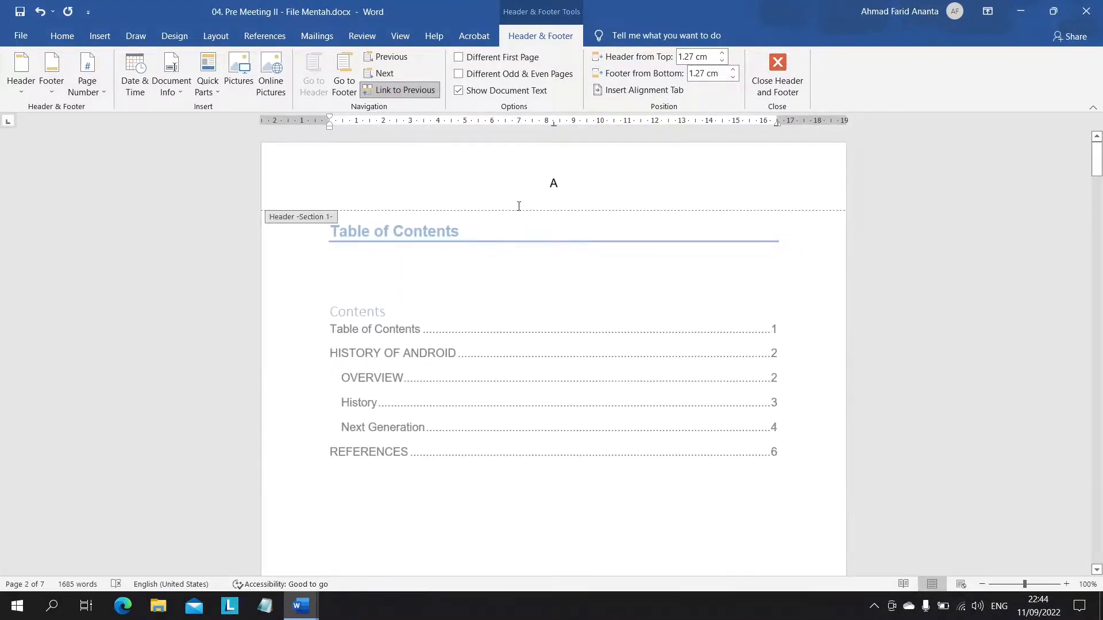
pyautogui.scroll(-1, 564, 180)
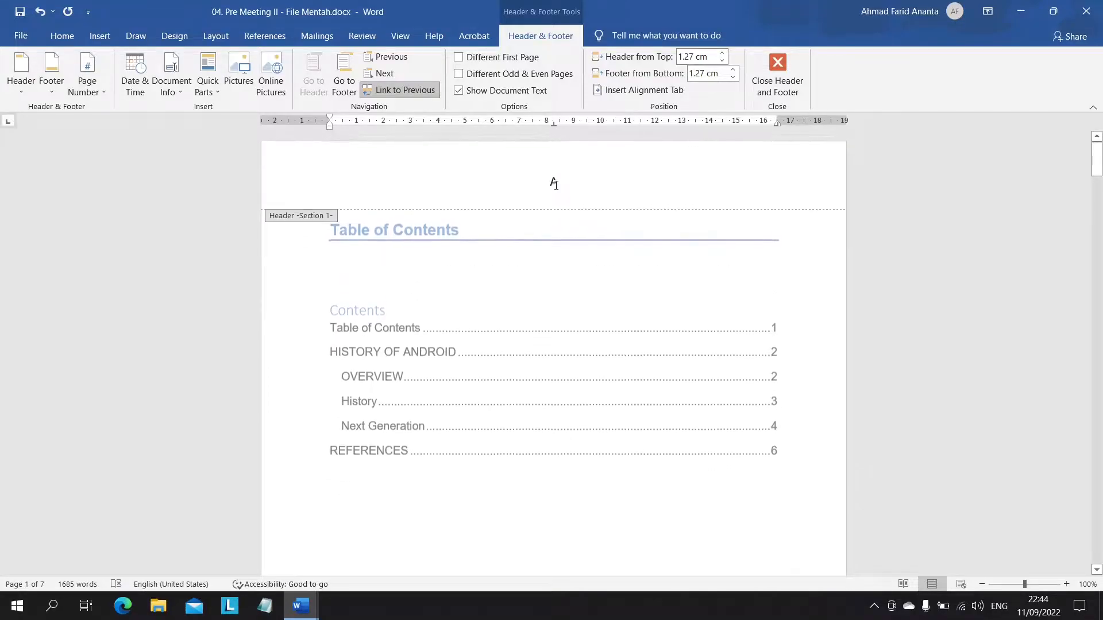
pyautogui.scroll(1, 549, 287)
pyautogui.scroll(-4, 557, 320)
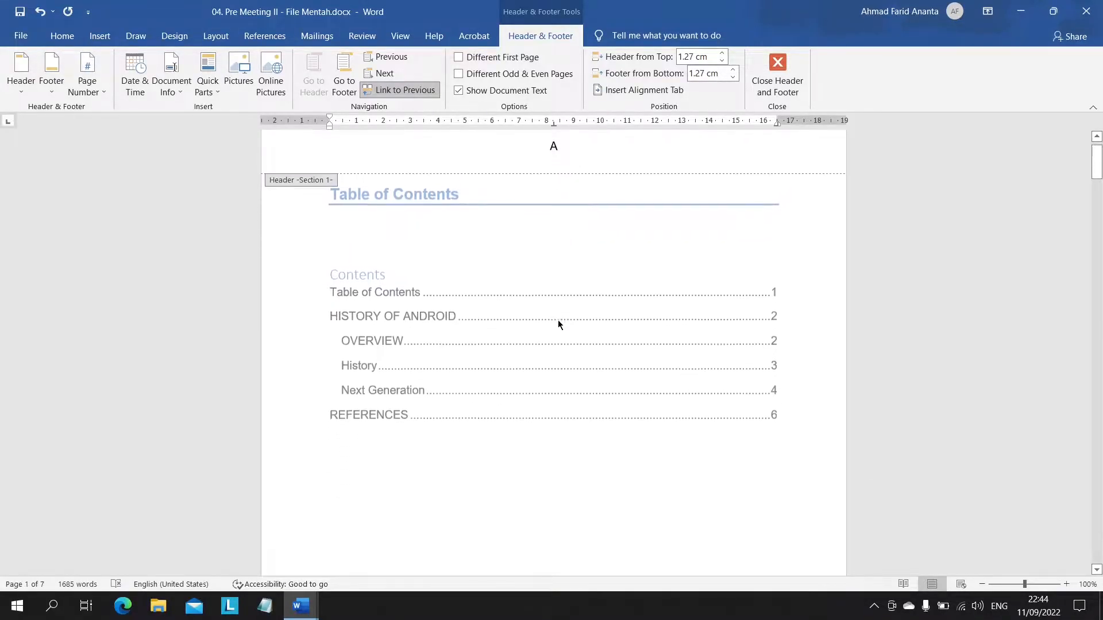
pyautogui.scroll(-6, 557, 320)
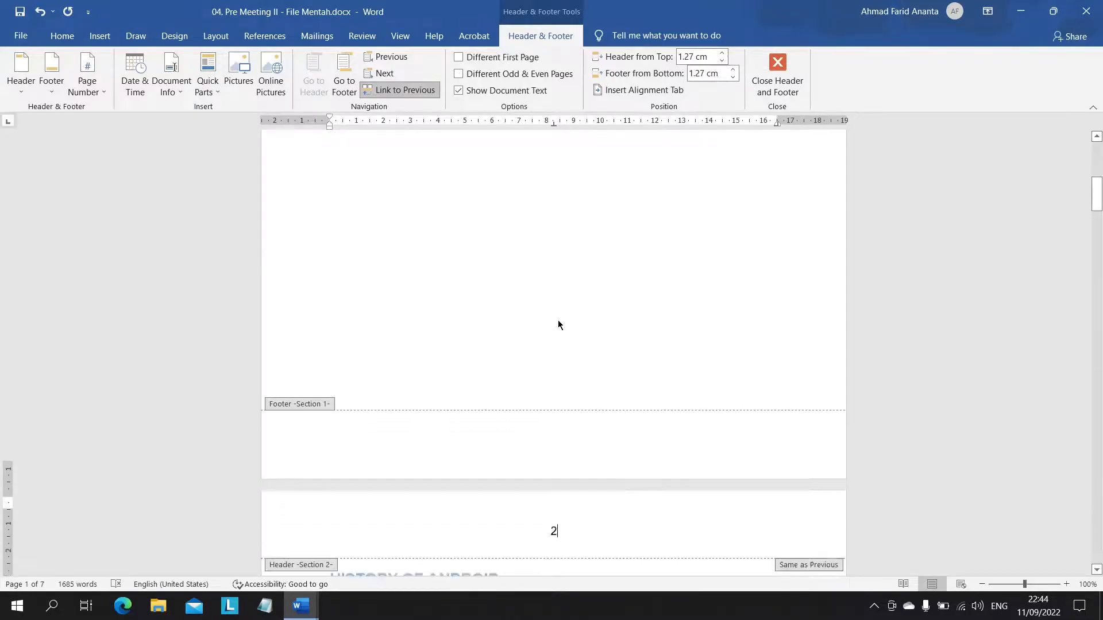
pyautogui.click(392, 86)
# Step: Unlink the footer of section 2 from the previous section
pyautogui.scroll(-9, 392, 327)
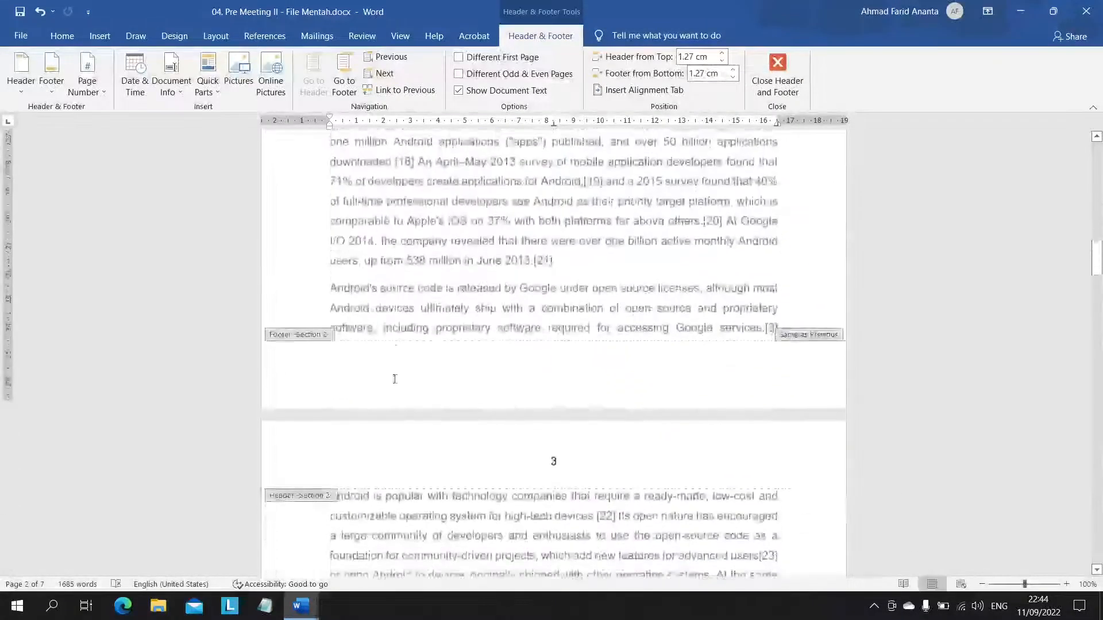
pyautogui.click(533, 340)
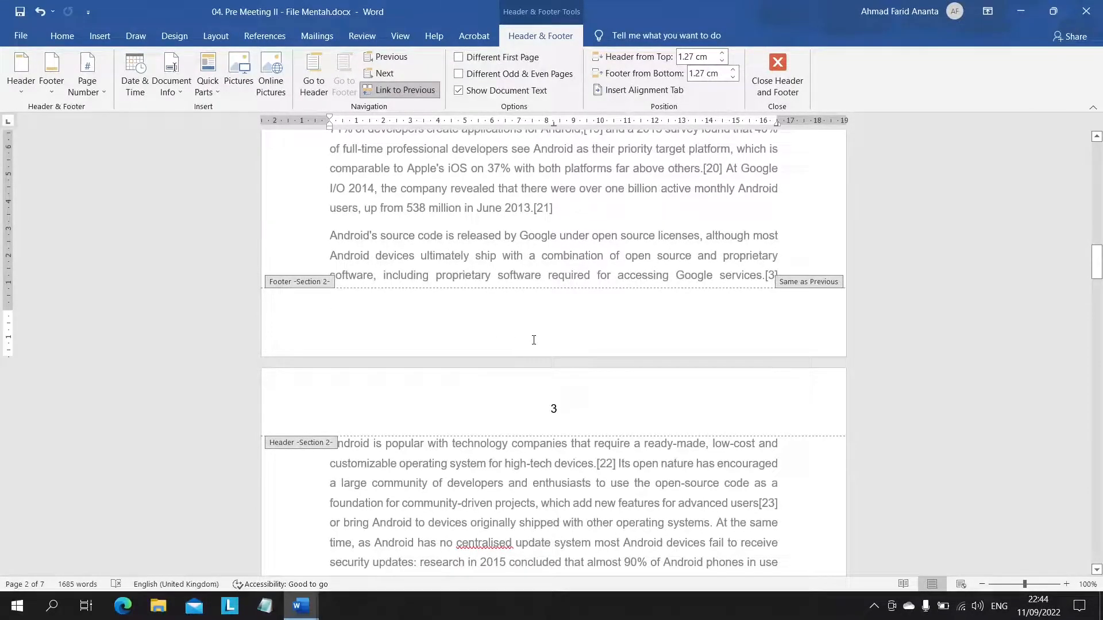
pyautogui.click(403, 90)
pyautogui.scroll(-5, 415, 260)
pyautogui.click(517, 246)
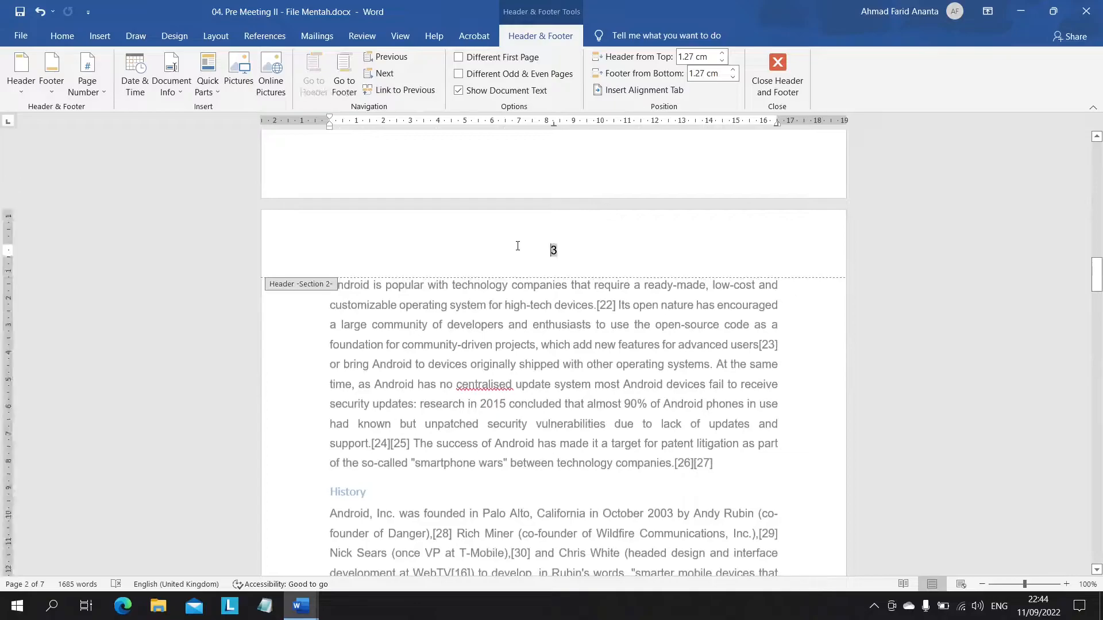
# Step: Unlink the header of the REFERENCES section from the header of section 2
pyautogui.scroll(-15, 588, 303)
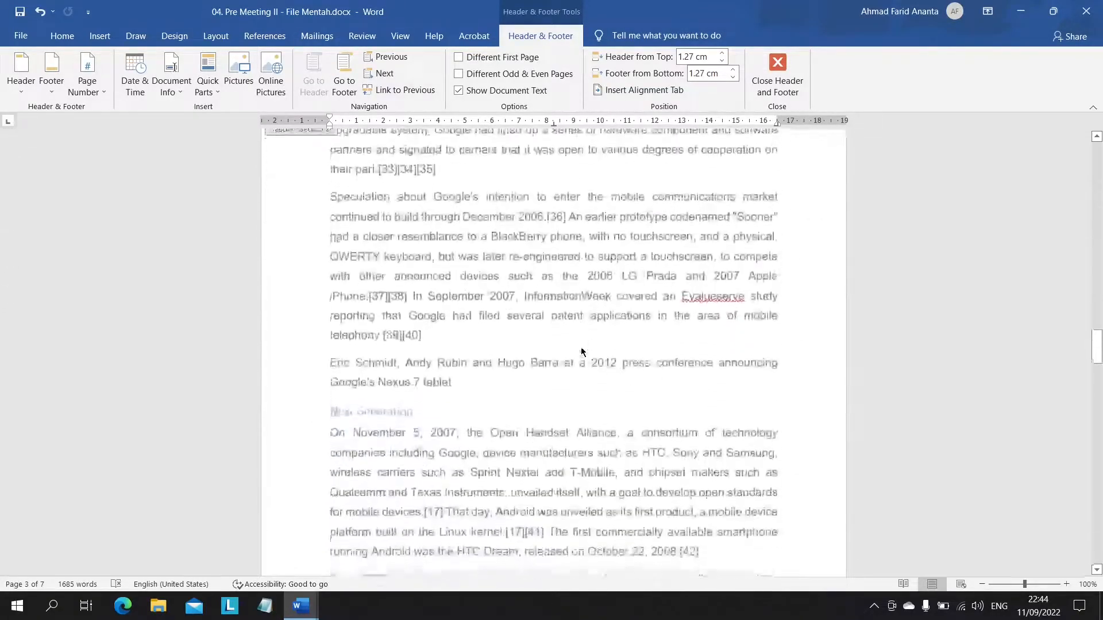
pyautogui.scroll(-10, 582, 351)
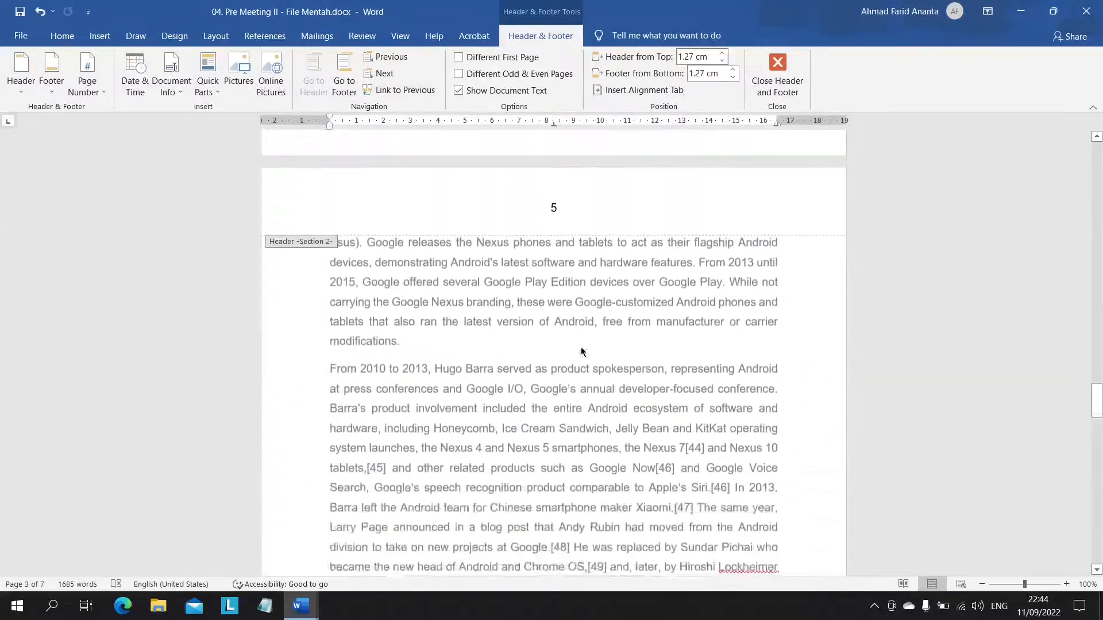
pyautogui.scroll(-9, 581, 351)
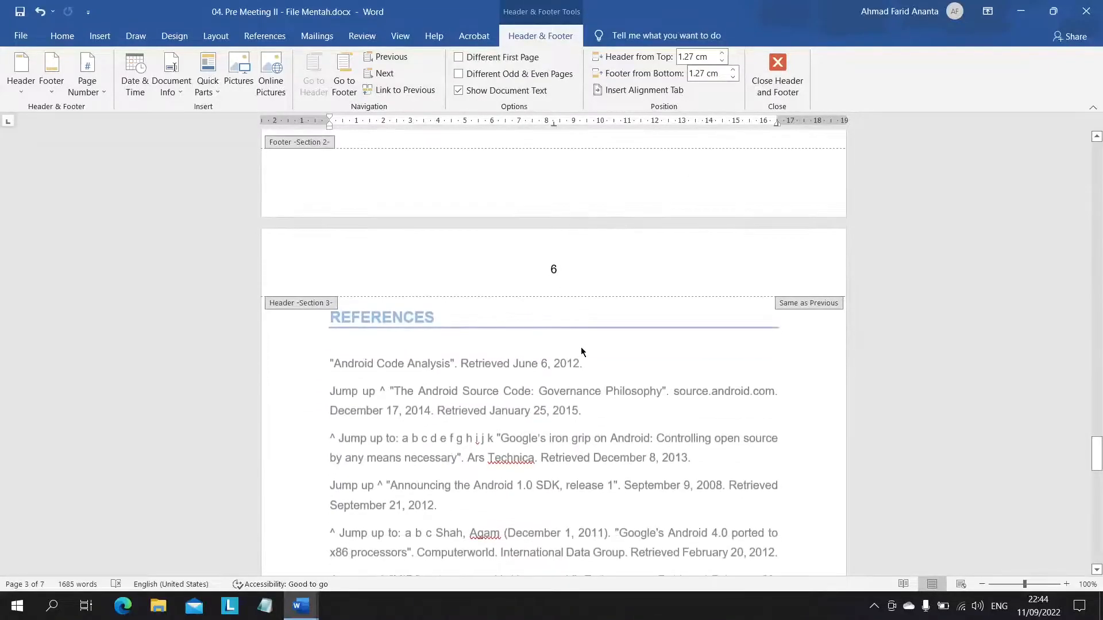
pyautogui.click(552, 251)
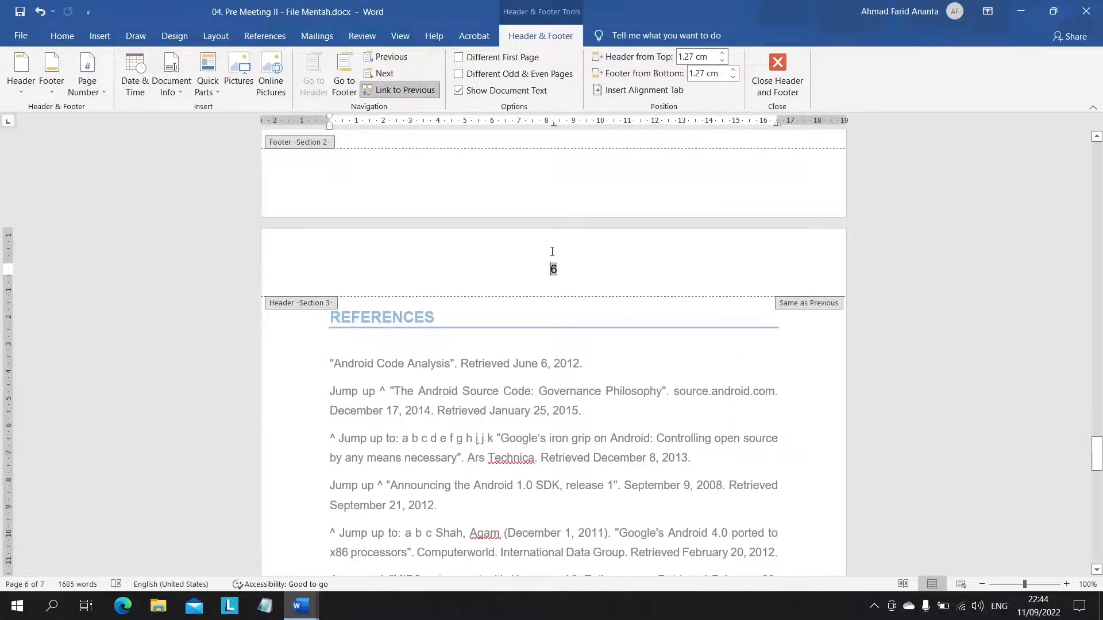
pyautogui.click(379, 92)
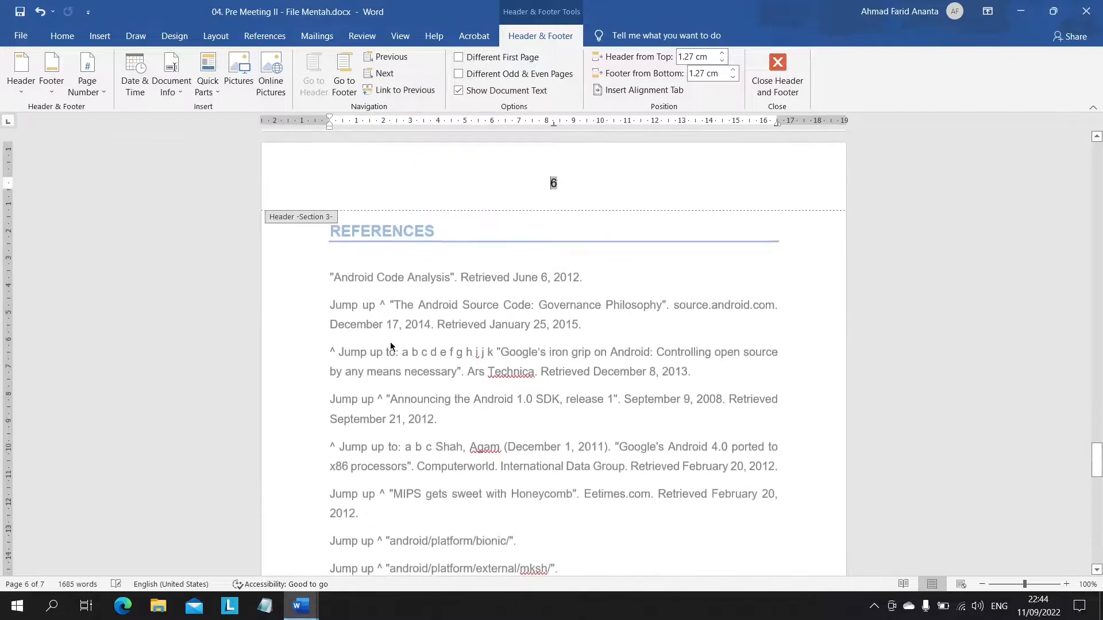
# Step: Unlink the footer of the REFERENCES section from the footer of section 2
pyautogui.scroll(-8, 395, 316)
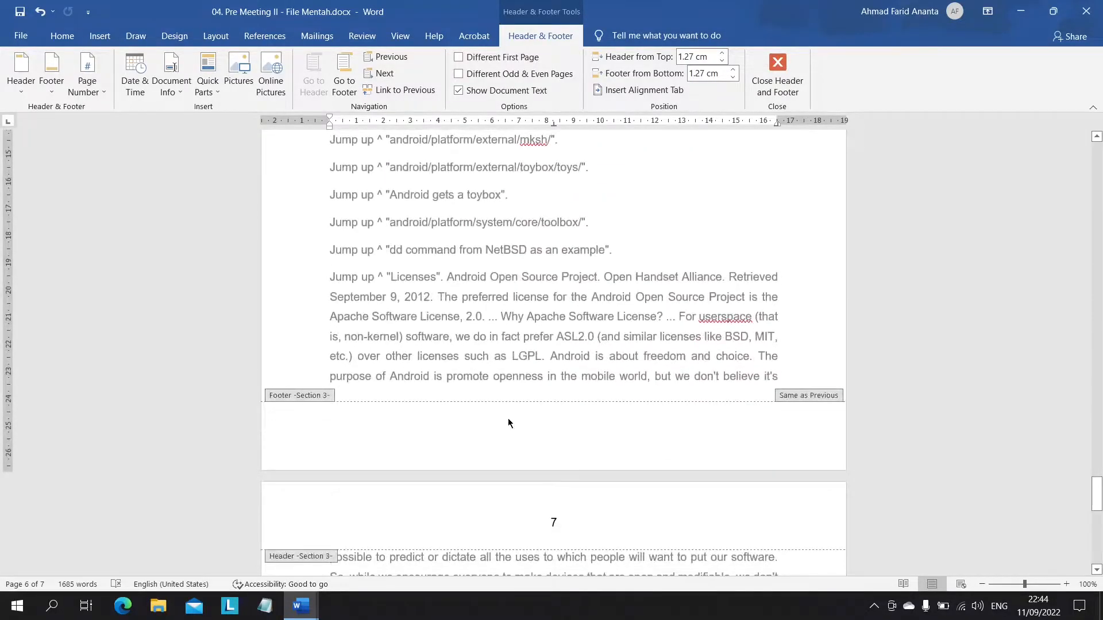
pyautogui.click(579, 437)
pyautogui.click(397, 90)
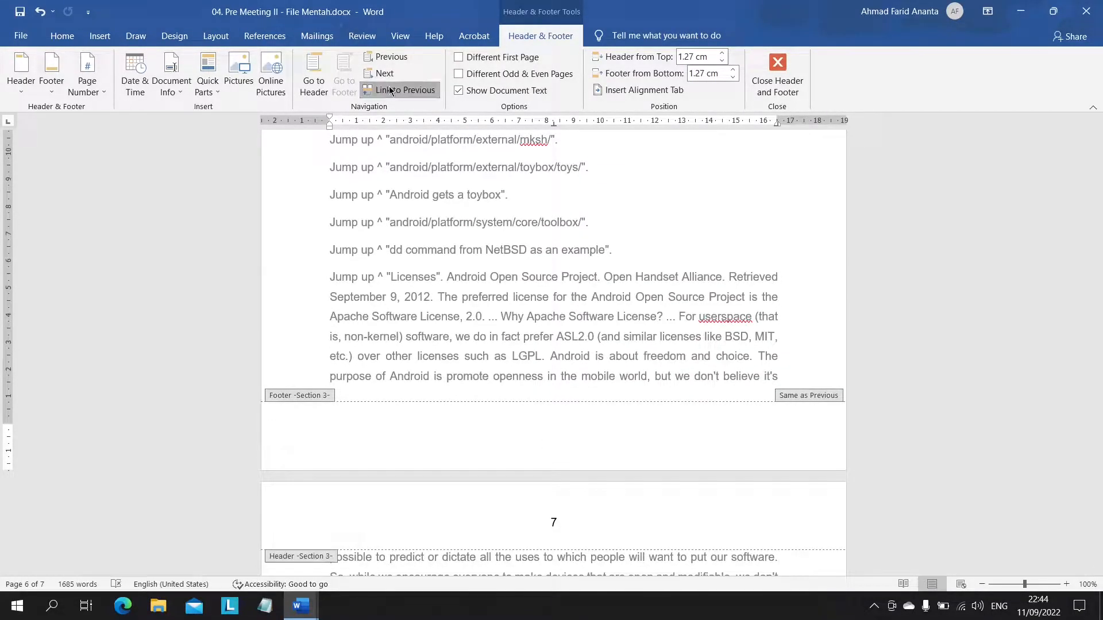
pyautogui.scroll(-10, 423, 332)
# Step: Delete the page number from the header of section 2 on the HISTORY OF ANDROID page
pyautogui.scroll(20, 422, 332)
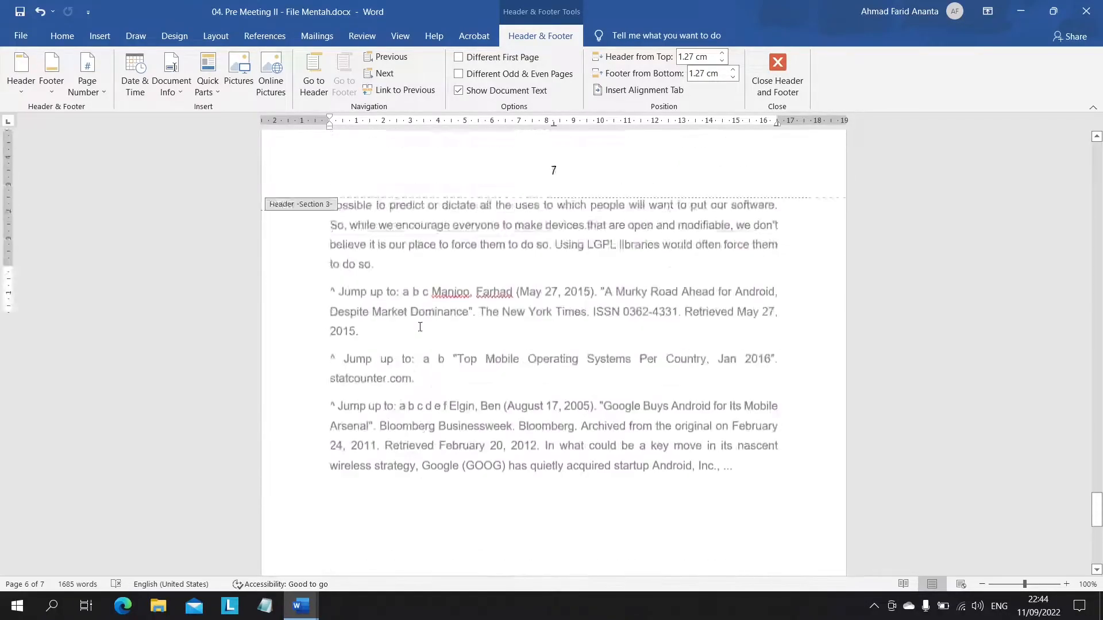
pyautogui.scroll(20, 420, 332)
pyautogui.scroll(-15, 420, 327)
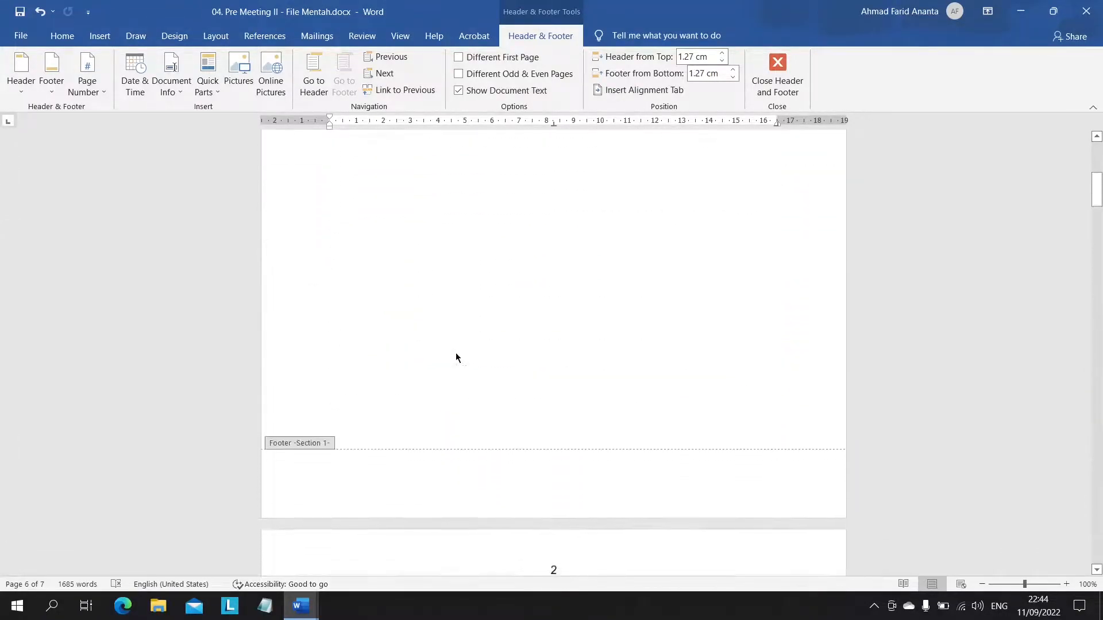
pyautogui.hotkey('alt', 'Tab')
pyautogui.hotkey('alt', 'Tab')
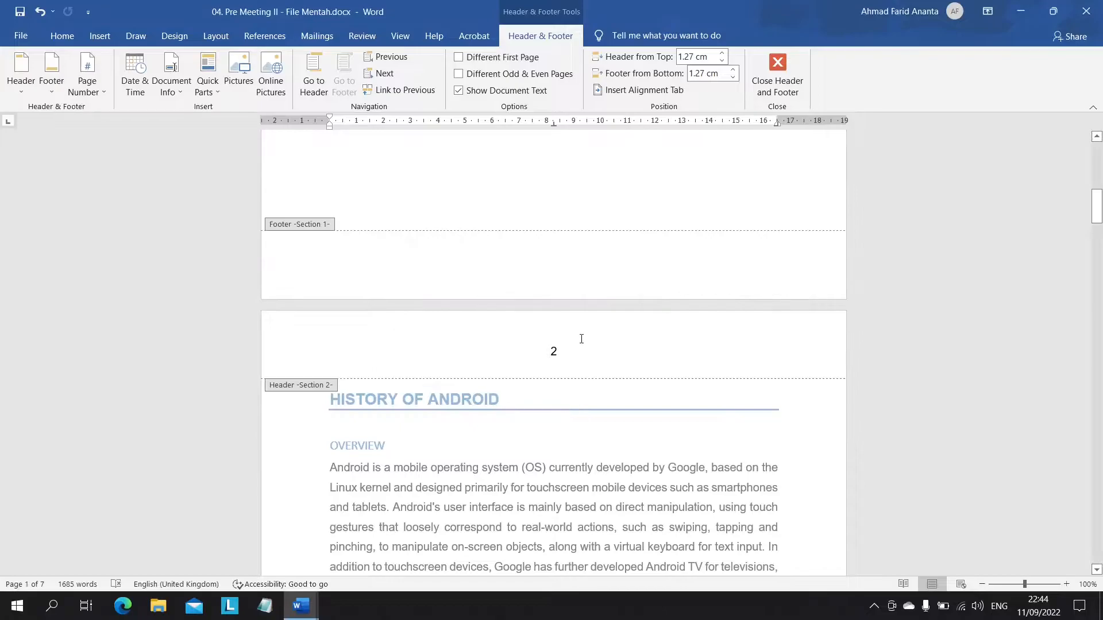
pyautogui.click(577, 349)
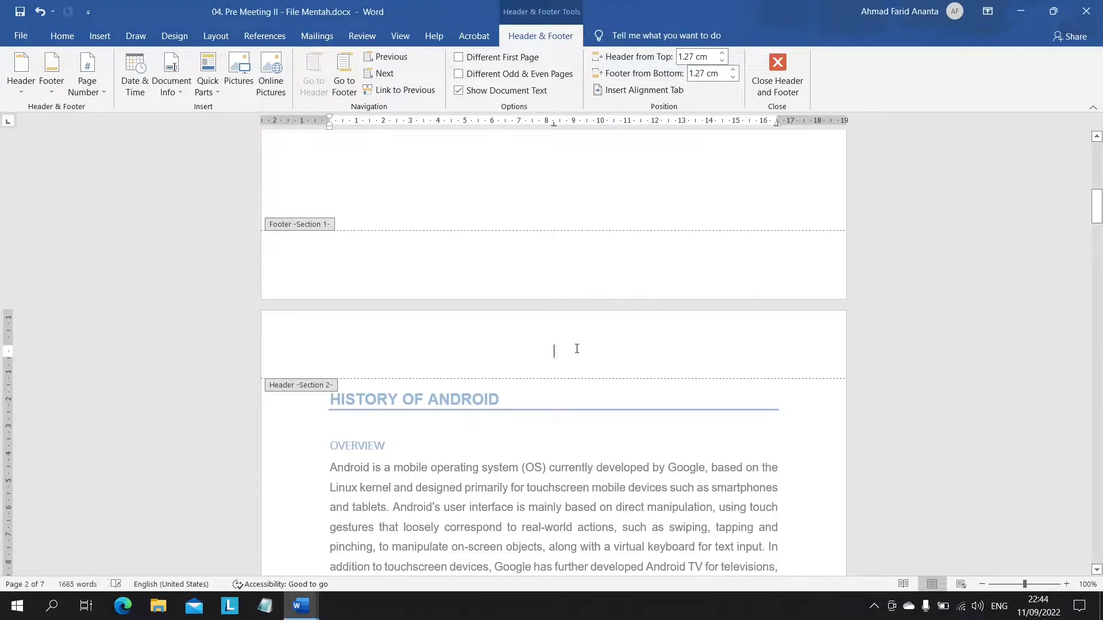
# Step: Consult the README for section 2's page number position and format, and return to section 2 of File Mentah
pyautogui.hotkey('alt', 'Tab')
pyautogui.scroll(-3, 379, 380)
pyautogui.scroll(3, 380, 381)
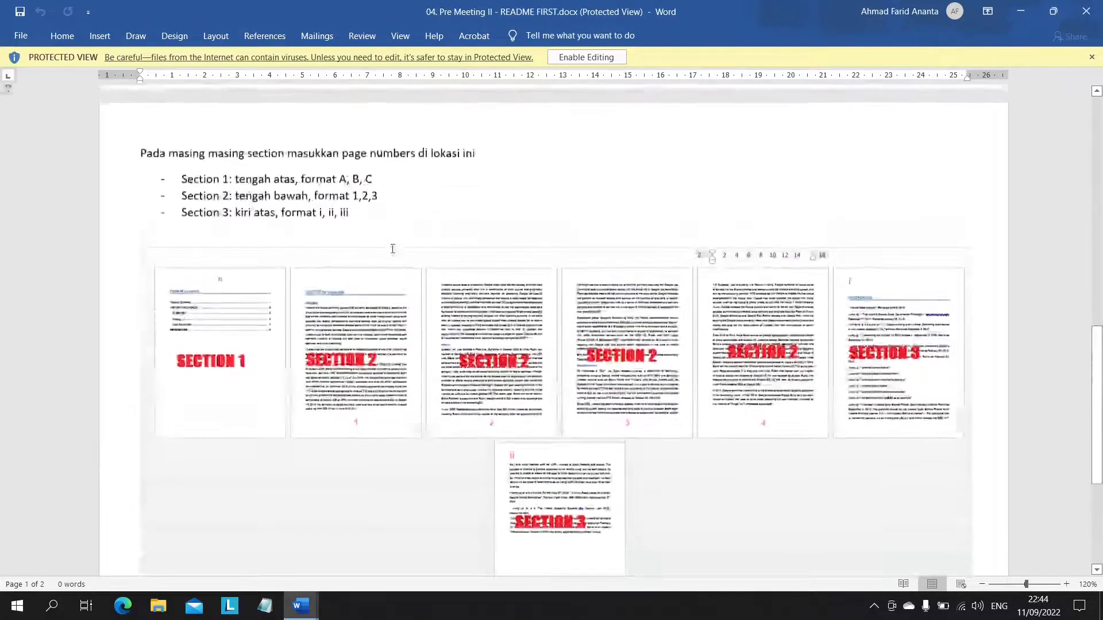
pyautogui.hotkey('alt', 'Tab')
pyautogui.scroll(-10, 488, 319)
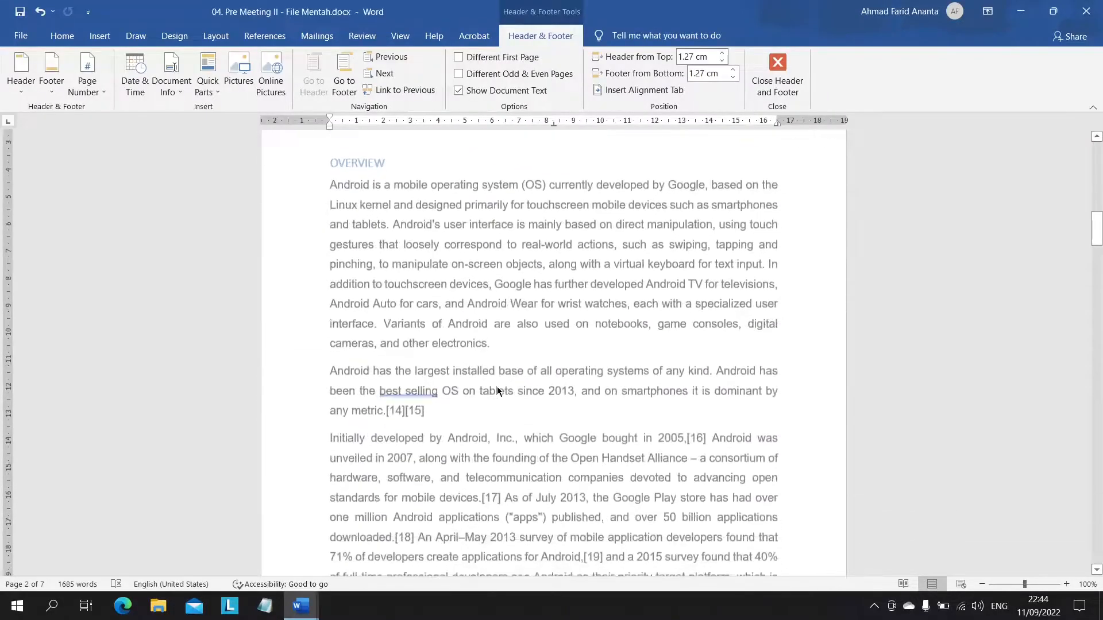
pyautogui.scroll(1, 408, 487)
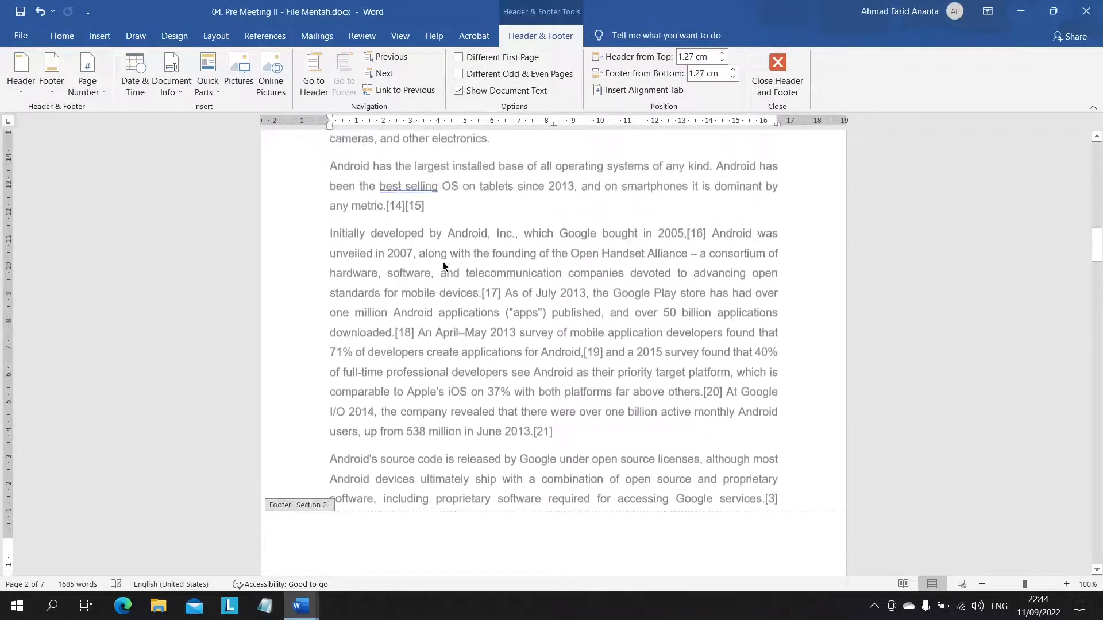
# Step: Leave header and footer editing and set the page number format of the HISTORY OF ANDROID section to 1, 2, 3
pyautogui.click(773, 77)
pyautogui.scroll(3, 590, 285)
pyautogui.scroll(-5, 476, 370)
pyautogui.scroll(3, 474, 388)
pyautogui.scroll(7, 275, 263)
pyautogui.scroll(-1, 275, 263)
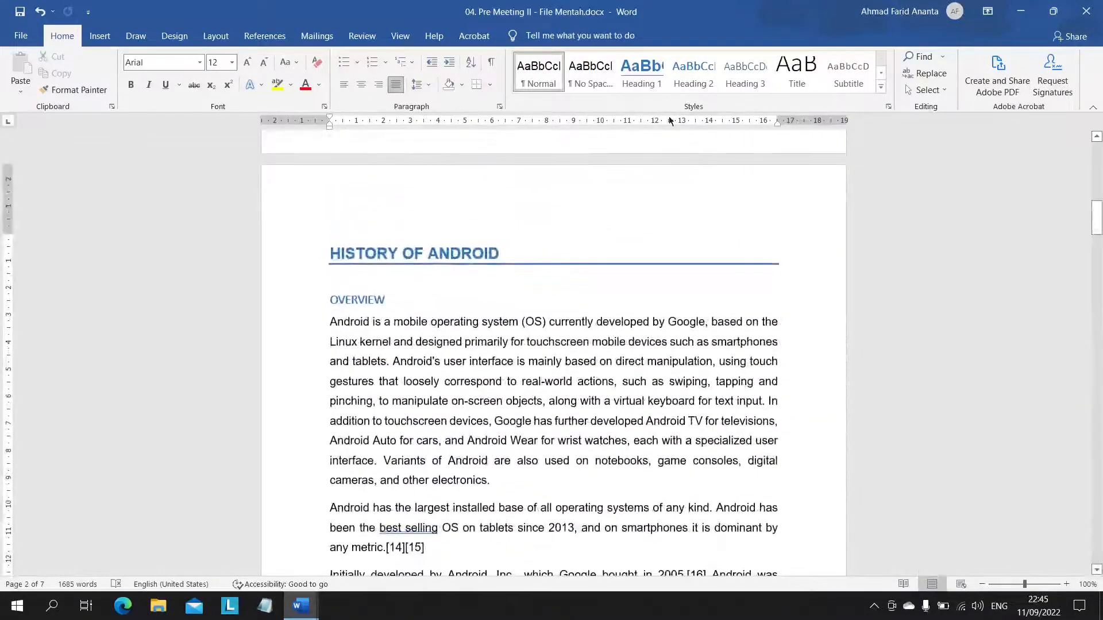
pyautogui.click(102, 38)
pyautogui.click(689, 91)
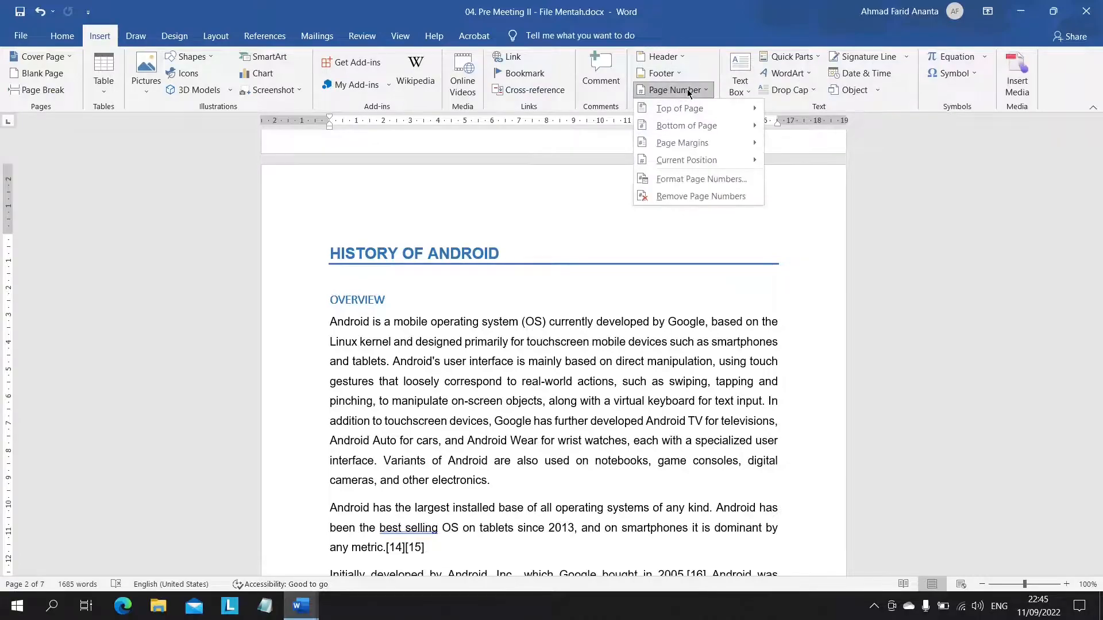
pyautogui.click(684, 178)
pyautogui.click(608, 215)
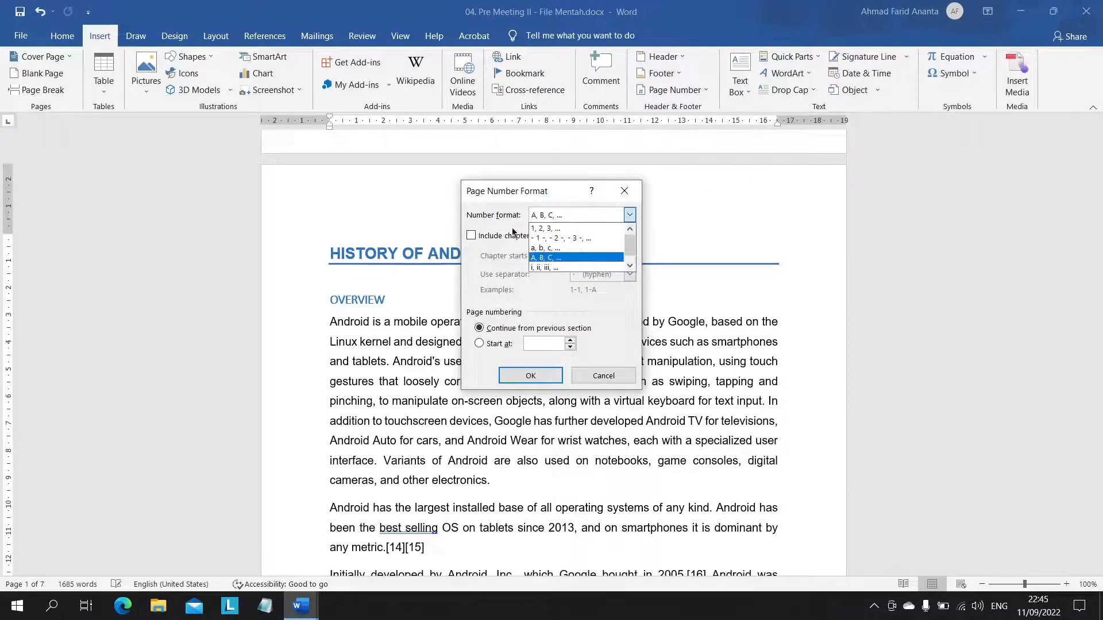
pyautogui.click(534, 229)
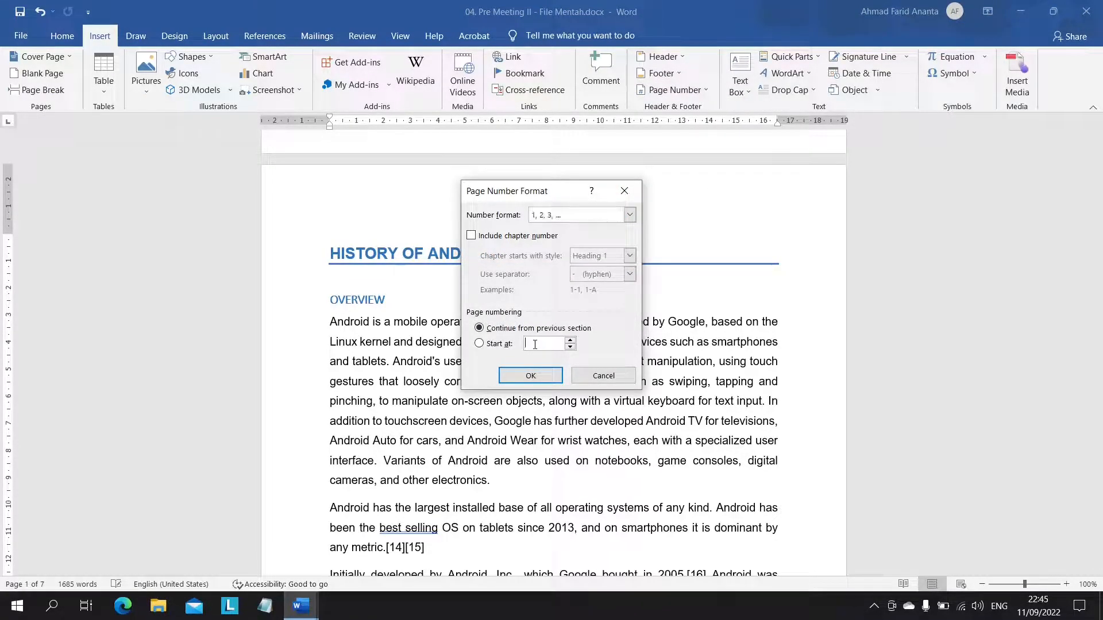
pyautogui.click(529, 375)
# Step: Insert a centred page number at the bottom of the HISTORY OF ANDROID section's pages using the Plain Number 2 style
pyautogui.scroll(-10, 316, 264)
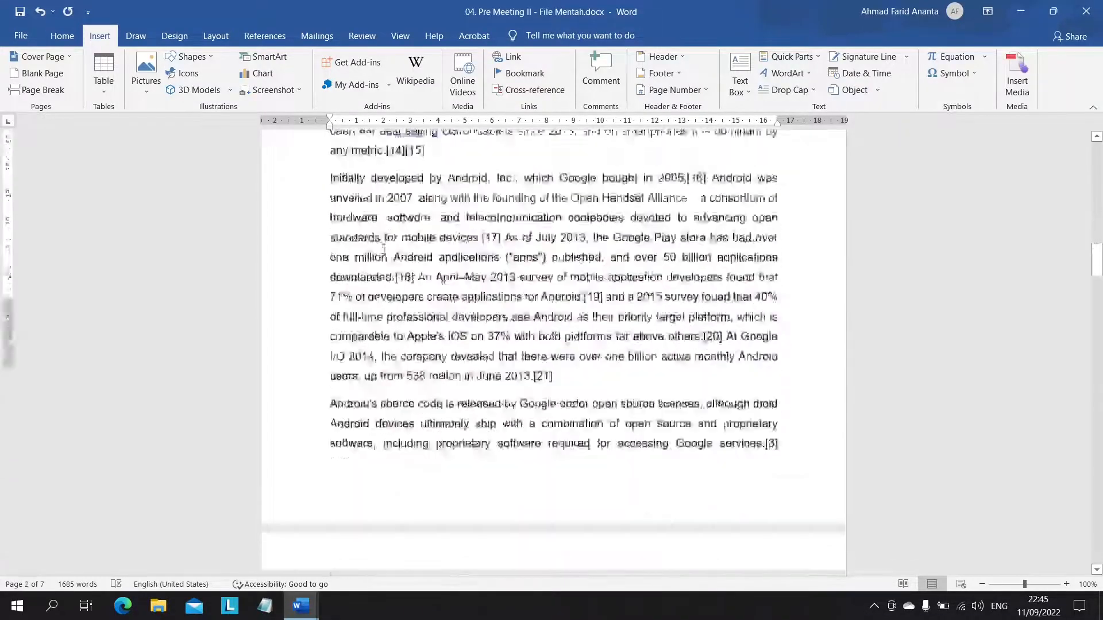
pyautogui.scroll(5, 388, 269)
pyautogui.scroll(-3, 388, 269)
pyautogui.scroll(3, 386, 266)
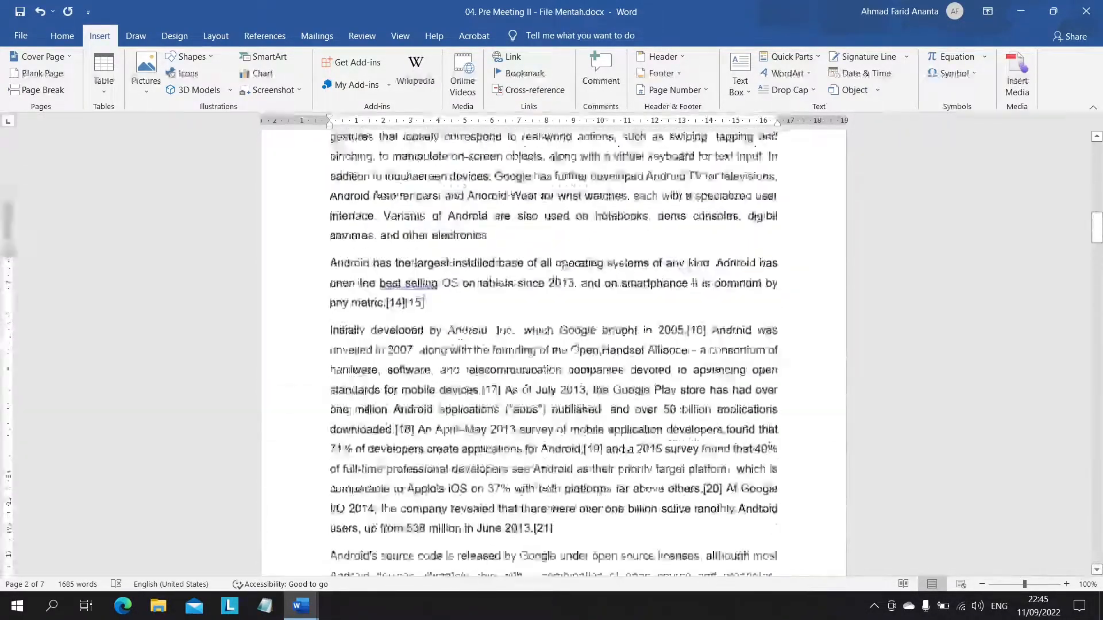
pyautogui.scroll(1, 579, 346)
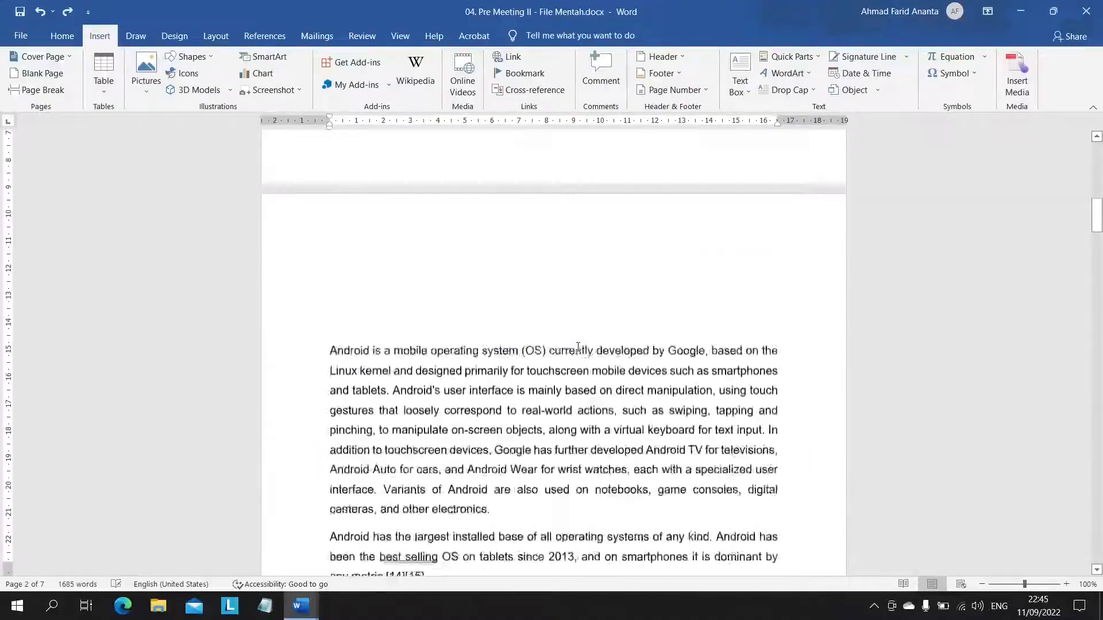
pyautogui.scroll(-8, 580, 343)
pyautogui.scroll(9, 580, 340)
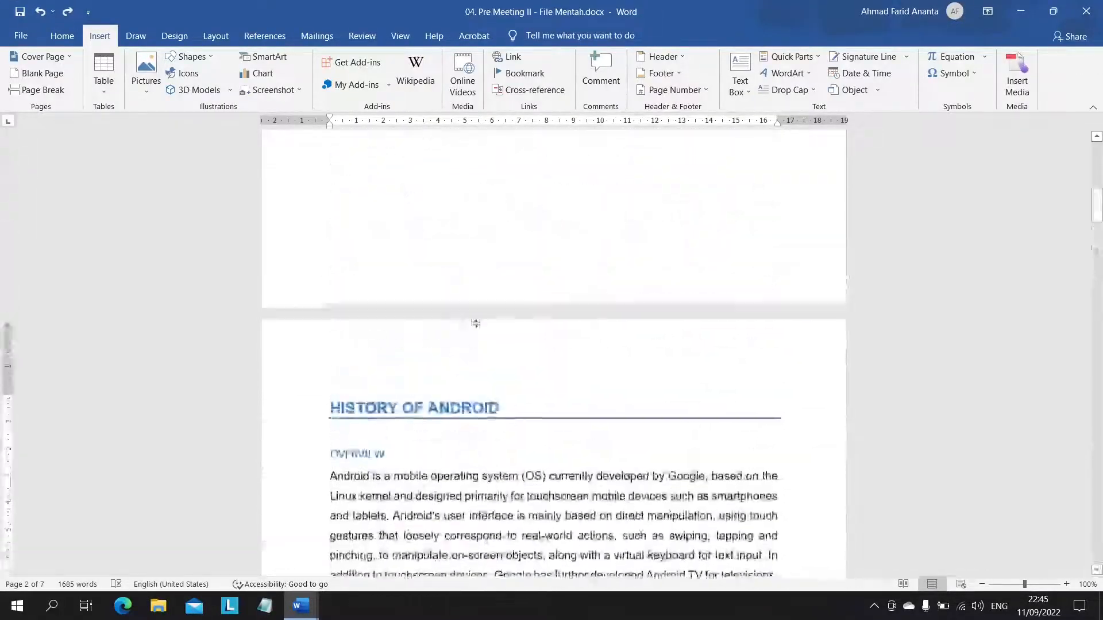
pyautogui.click(470, 363)
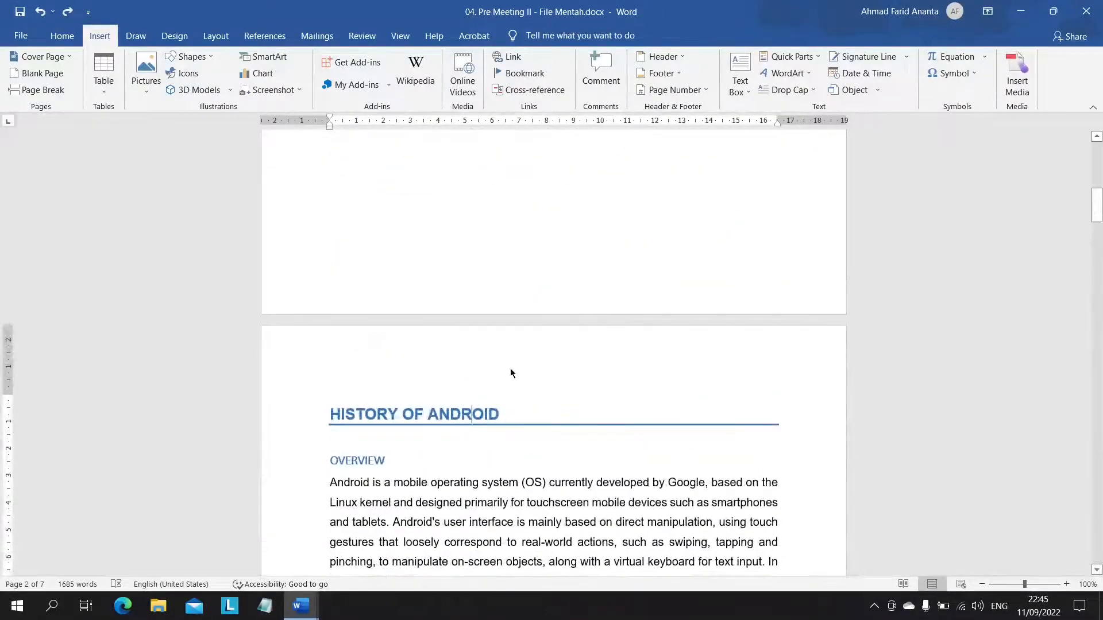
pyautogui.click(663, 91)
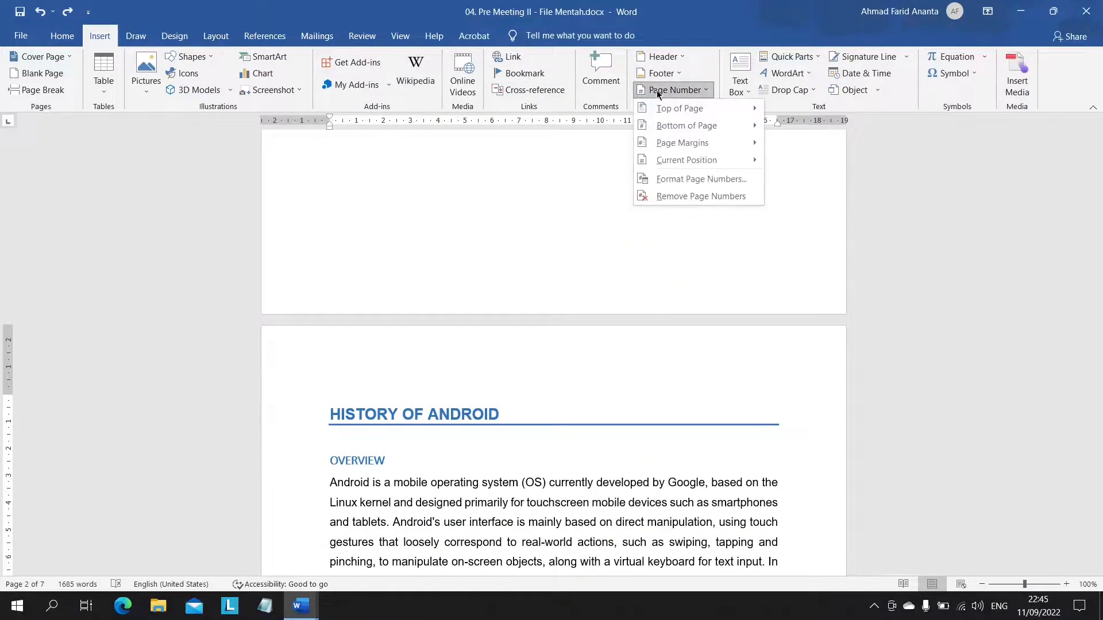
pyautogui.moveTo(698, 142)
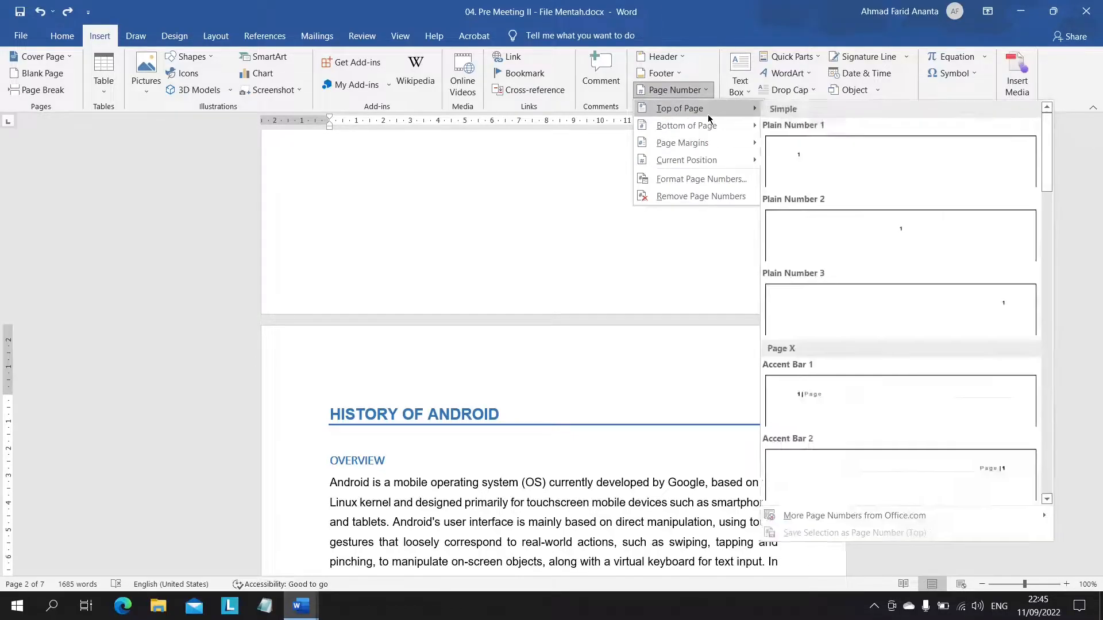
pyautogui.moveTo(727, 128)
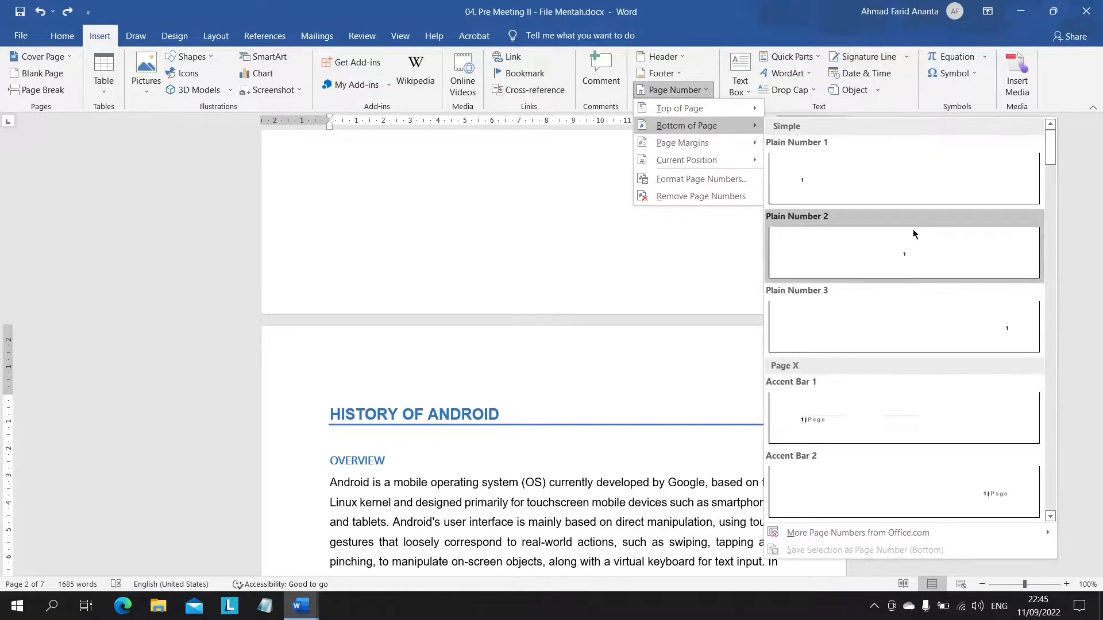
pyautogui.click(862, 256)
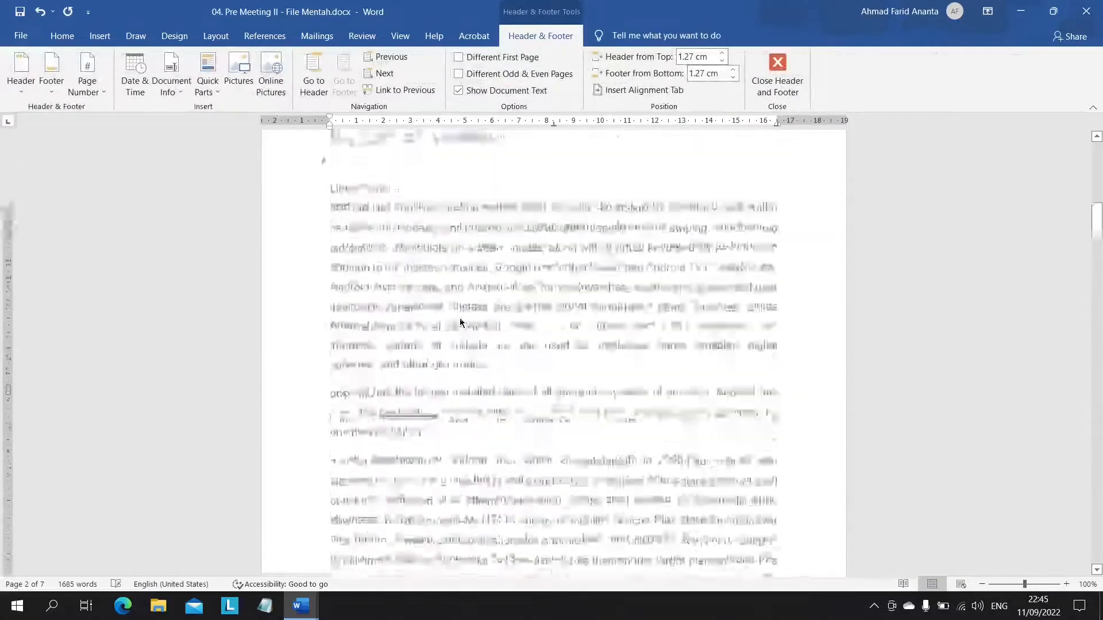
# Step: Restart the page numbering of the HISTORY OF ANDROID section at 1
pyautogui.scroll(-12, 459, 318)
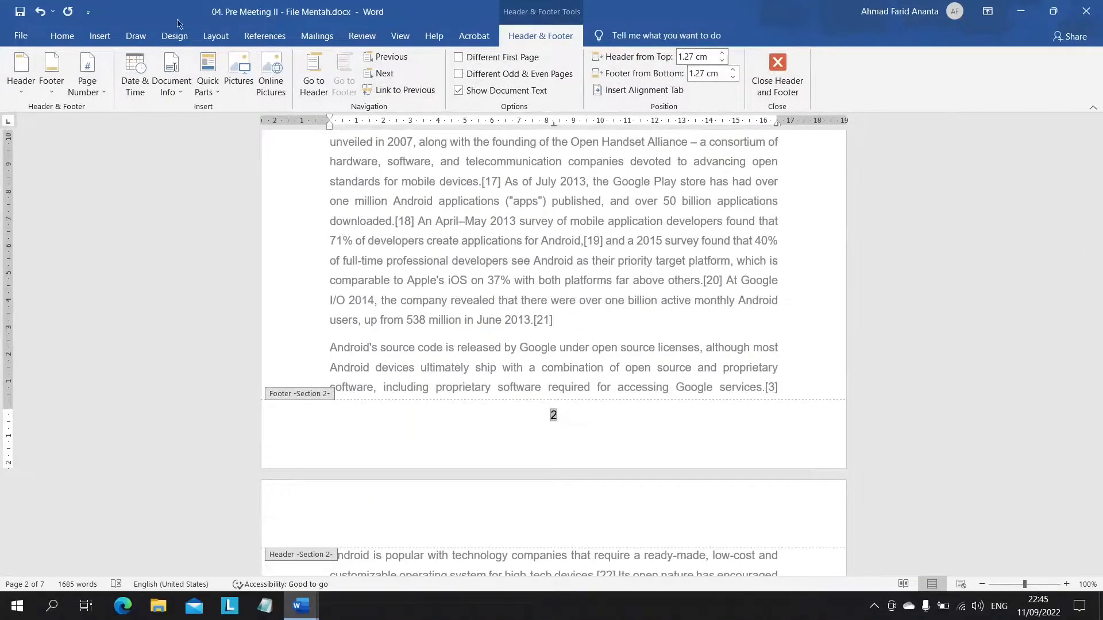
pyautogui.click(92, 36)
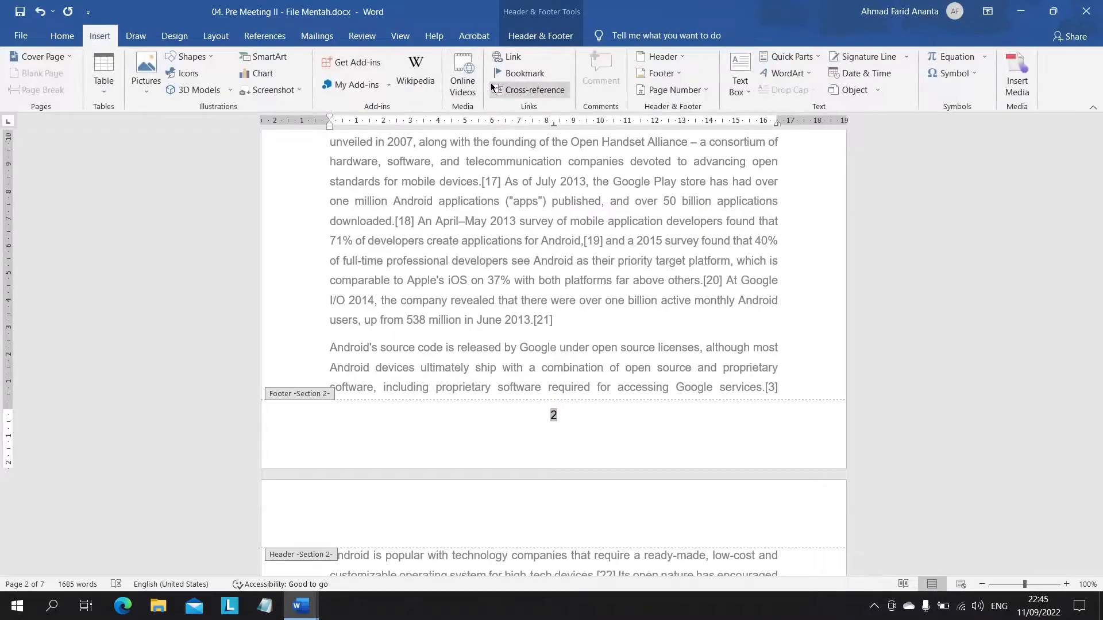
pyautogui.click(674, 90)
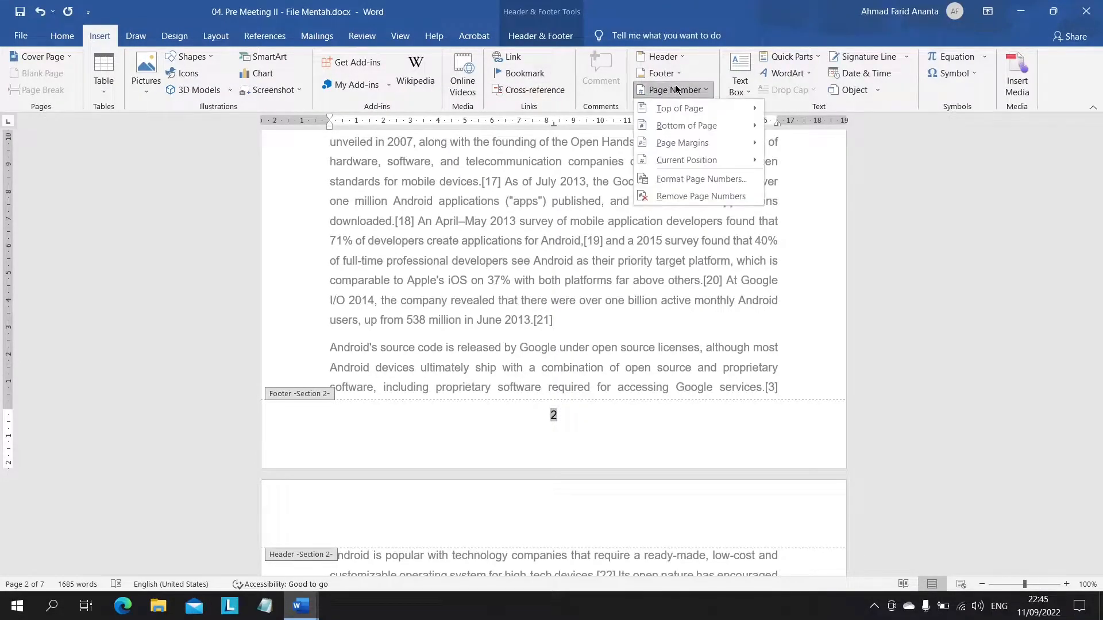
pyautogui.click(694, 180)
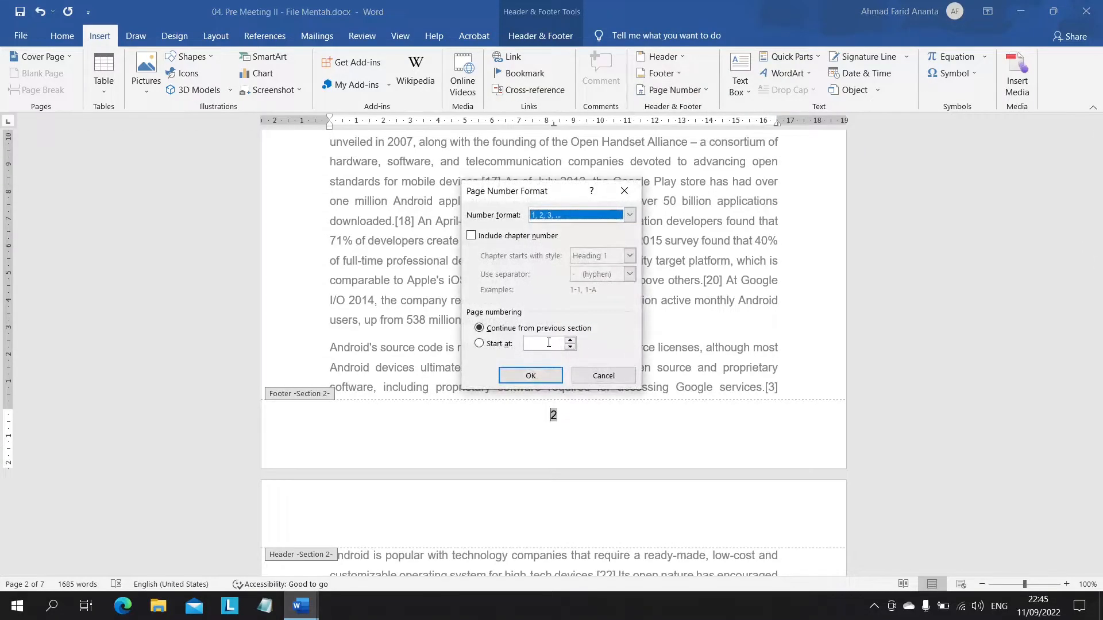
pyautogui.click(529, 376)
# Step: Consult the README for section 3's page number position and format, and return to the REFERENCES header in File Mentah
pyautogui.scroll(-15, 471, 444)
pyautogui.scroll(-10, 443, 508)
pyautogui.scroll(-20, 443, 508)
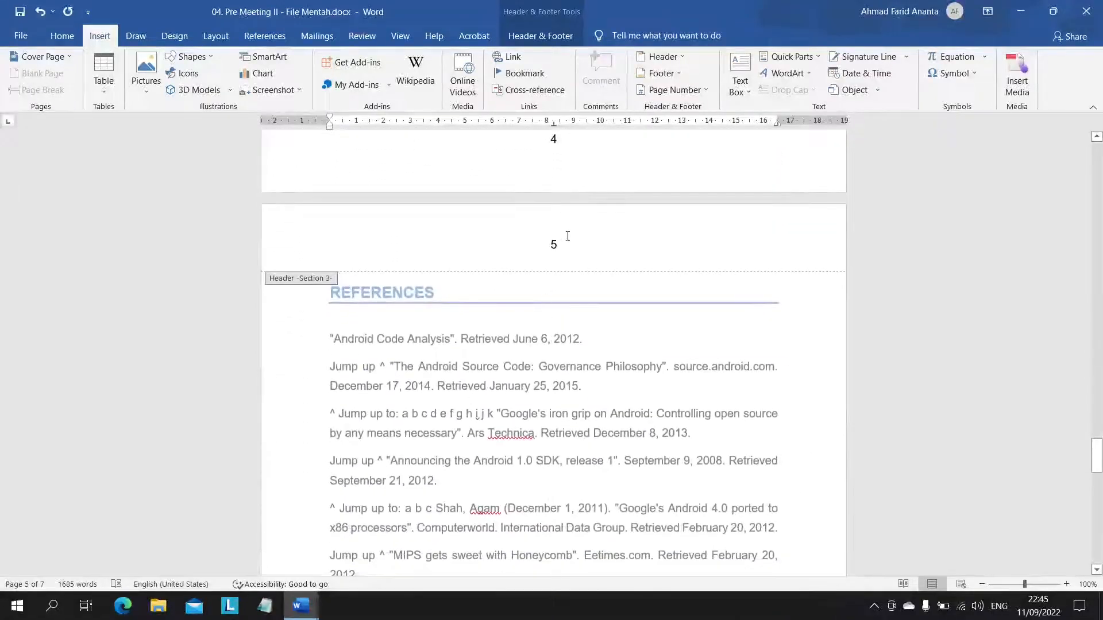
pyautogui.hotkey('alt', 'Tab')
pyautogui.scroll(-5, 575, 247)
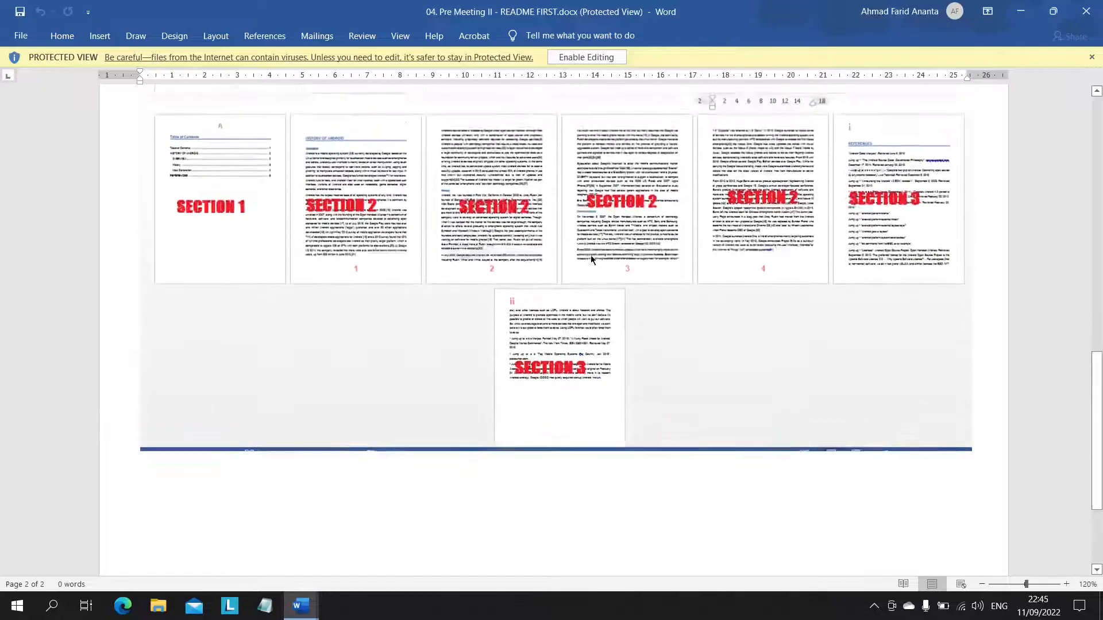
pyautogui.scroll(3, 591, 260)
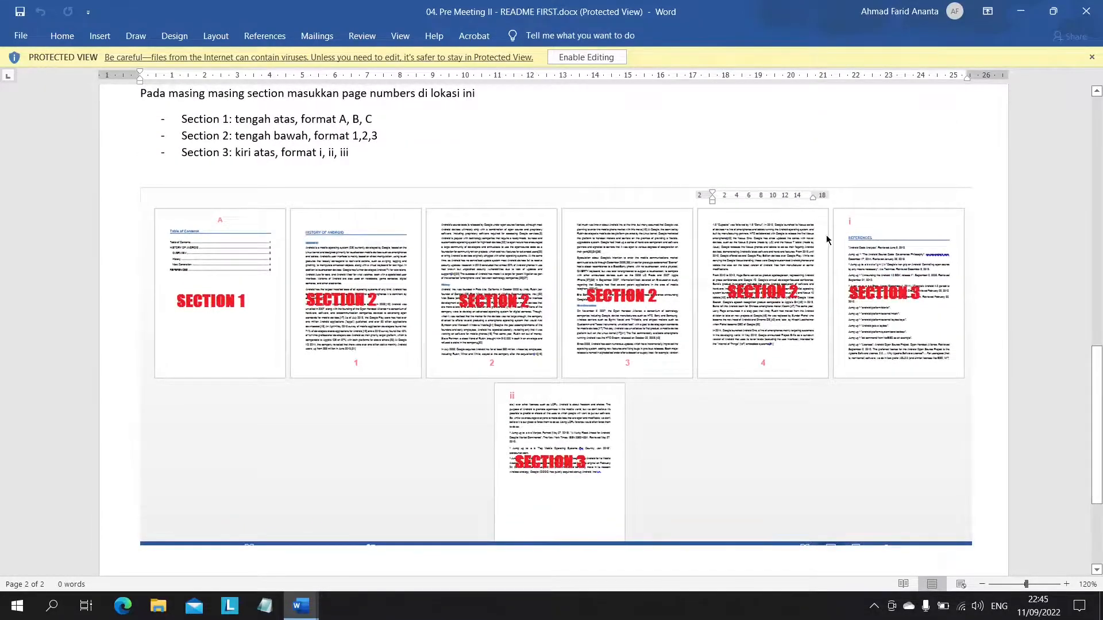
pyautogui.hotkey('alt', 'Tab')
pyautogui.scroll(1, 663, 295)
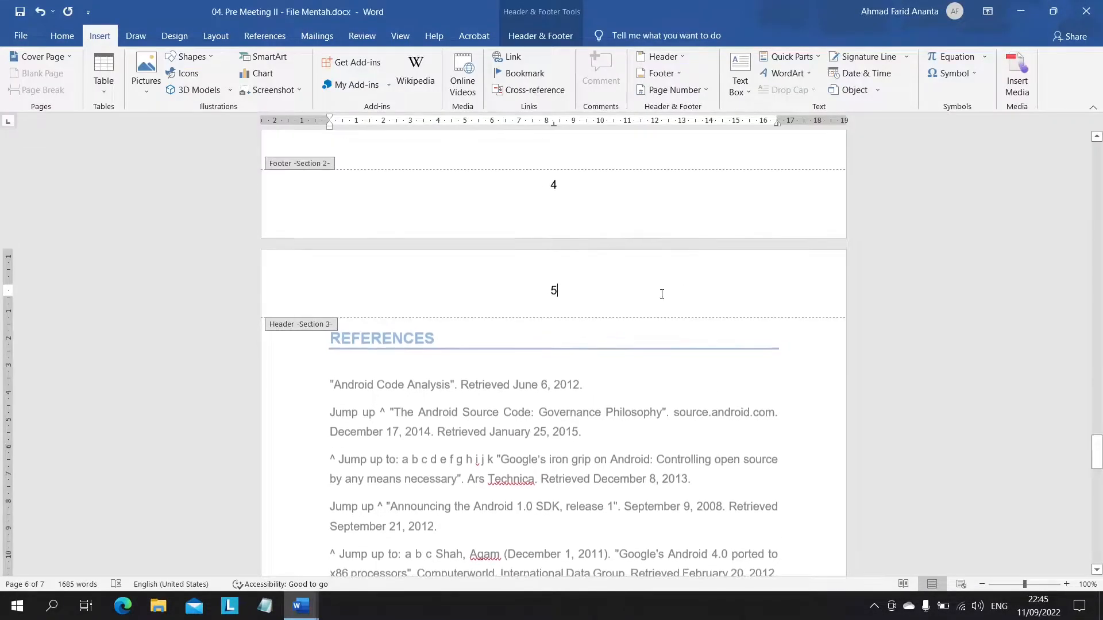
pyautogui.scroll(-2, 652, 332)
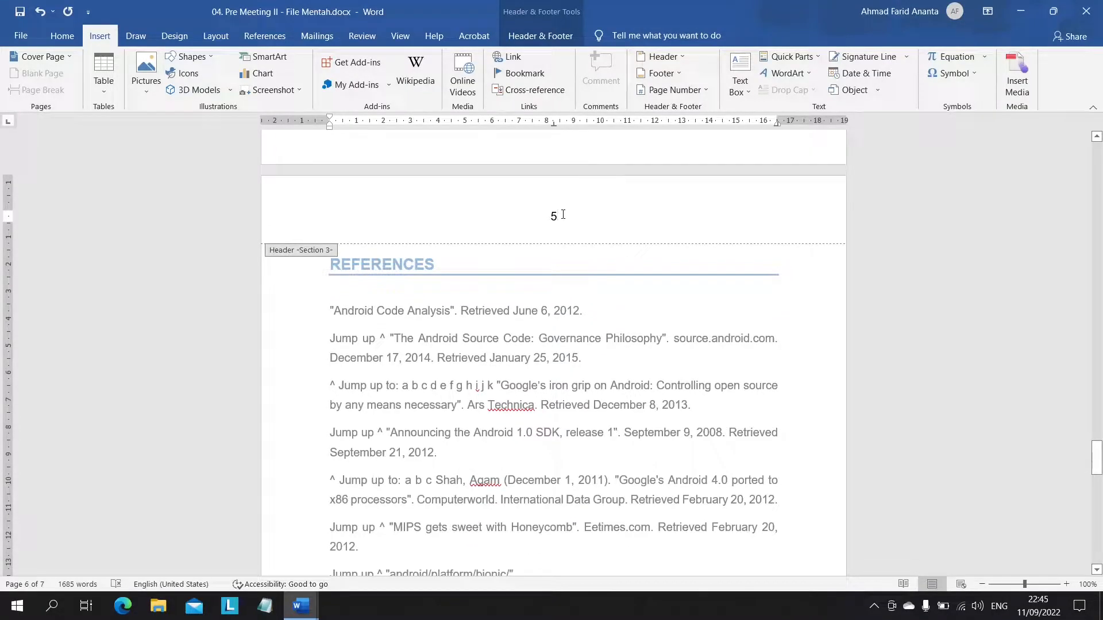
# Step: Select the page number in the REFERENCES section's header and restart that section's numbering at 1
pyautogui.doubleClick(489, 326)
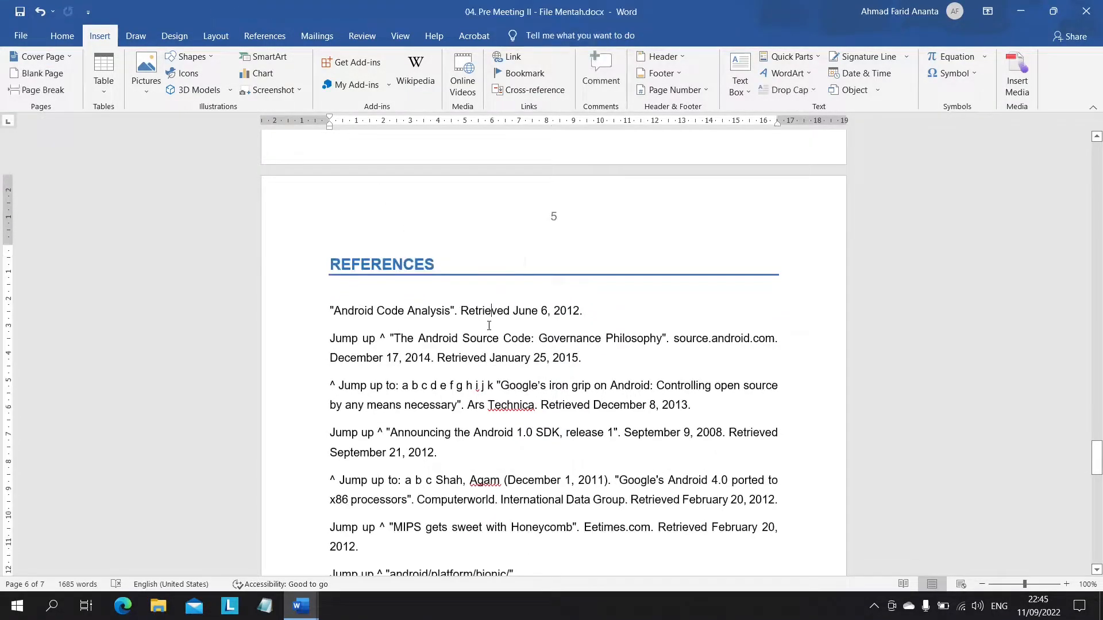
pyautogui.doubleClick(559, 204)
pyautogui.doubleClick(560, 207)
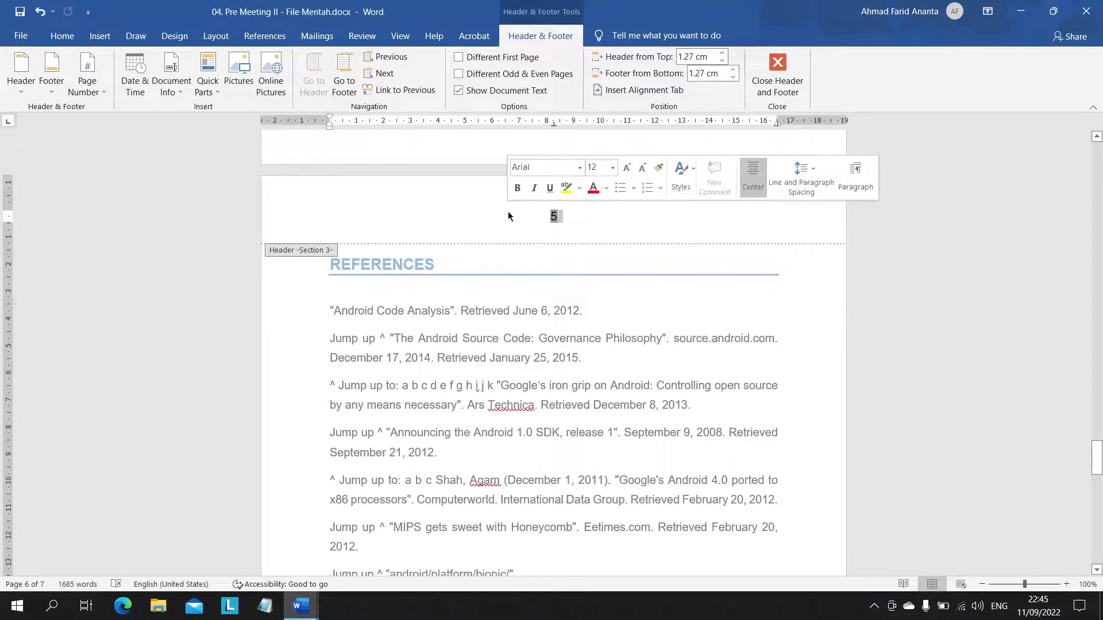
pyautogui.click(100, 35)
pyautogui.click(672, 89)
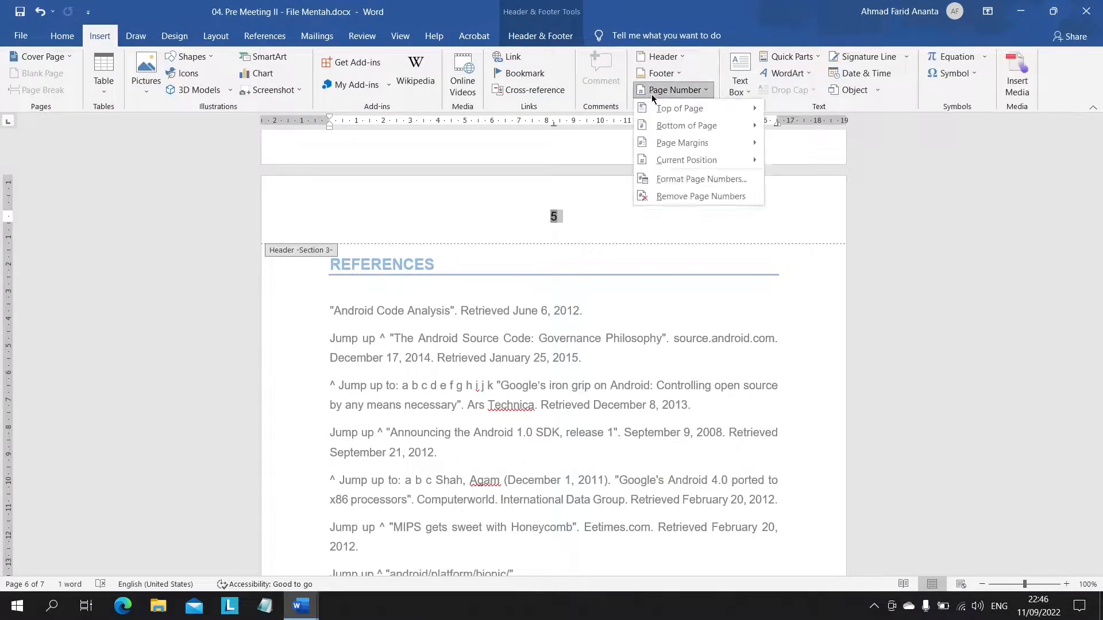
pyautogui.click(683, 174)
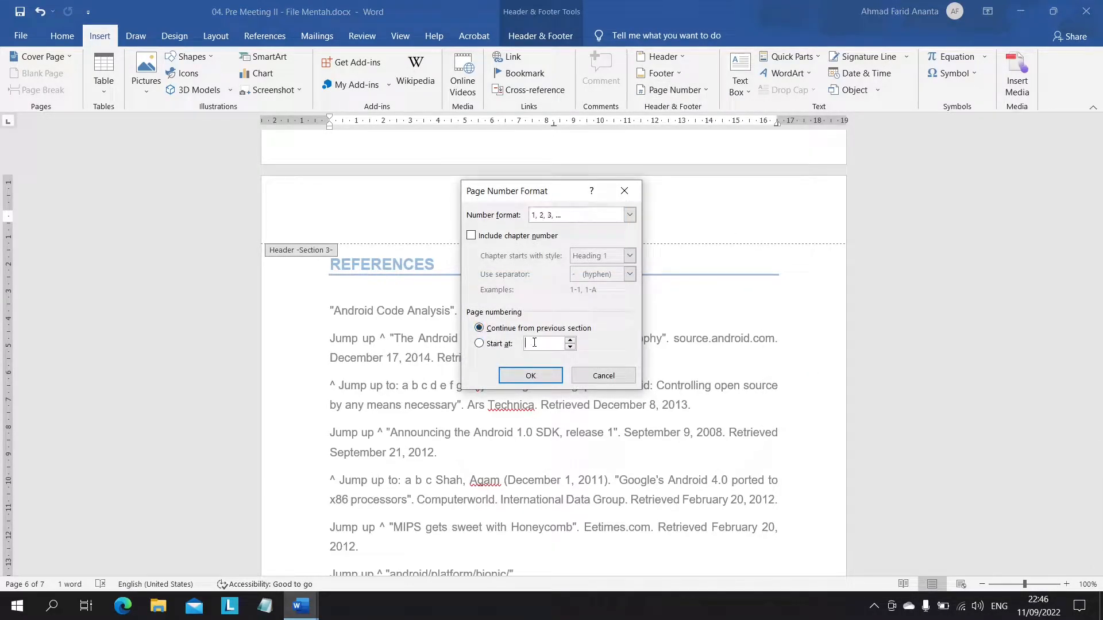
pyautogui.click(573, 216)
pyautogui.click(503, 219)
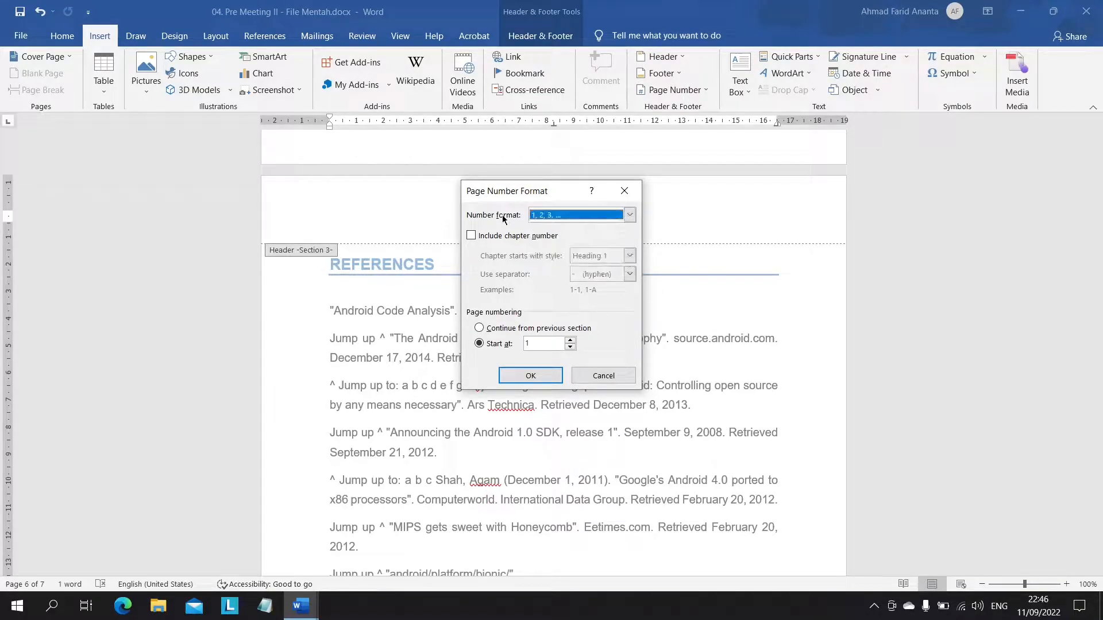
pyautogui.click(531, 376)
# Step: Replace the REFERENCES section's centred page number with a left-aligned one at the top of the page using Plain Number 1
pyautogui.scroll(10, 540, 264)
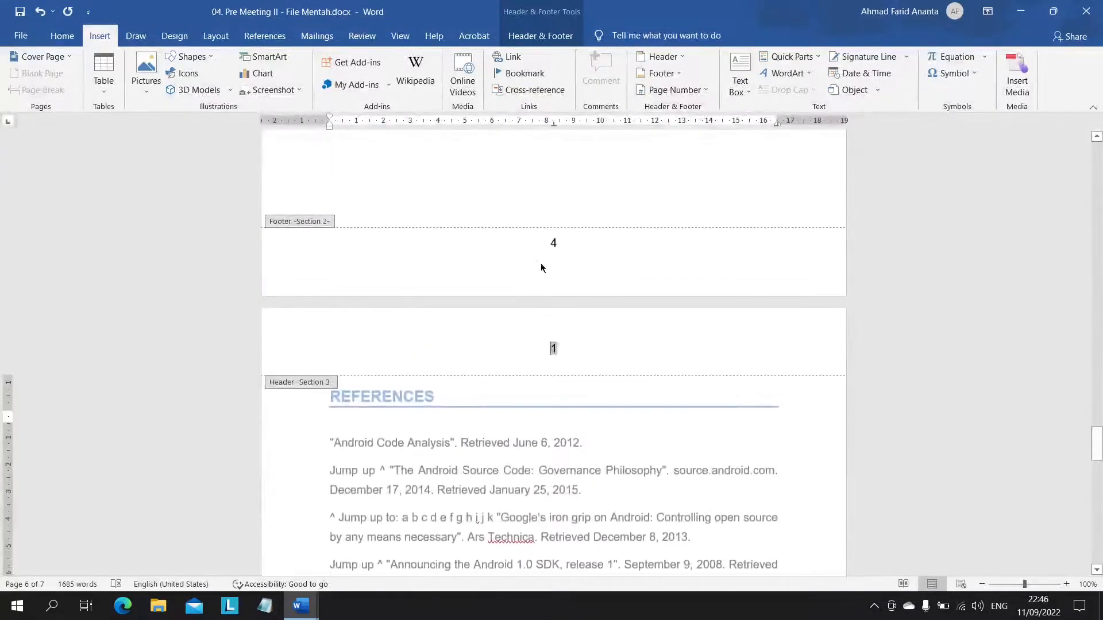
pyautogui.scroll(-15, 542, 267)
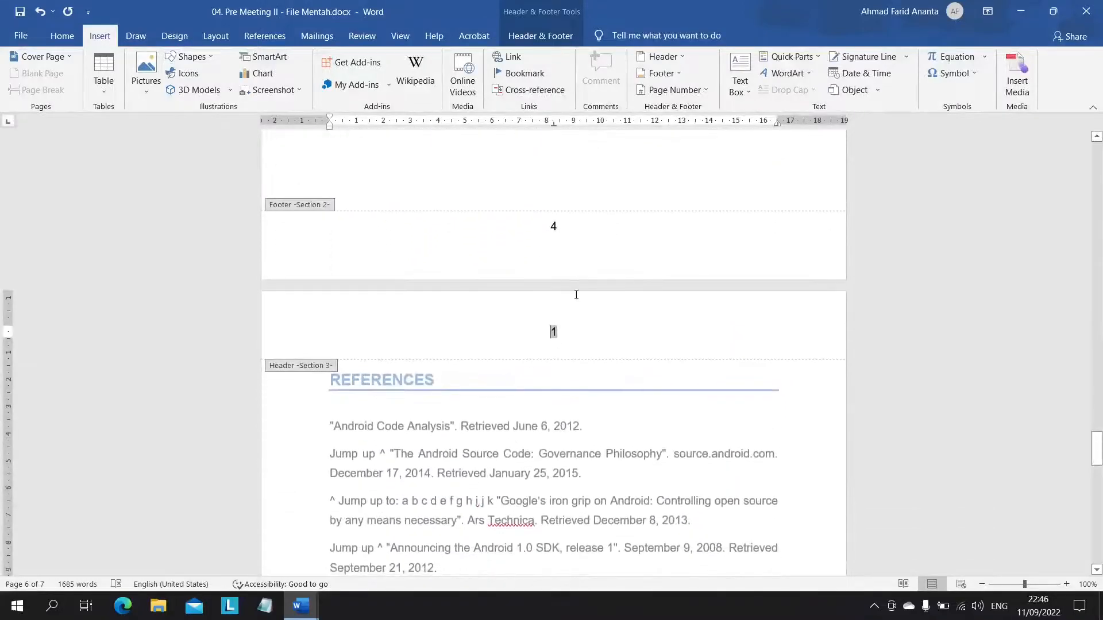
pyautogui.click(673, 90)
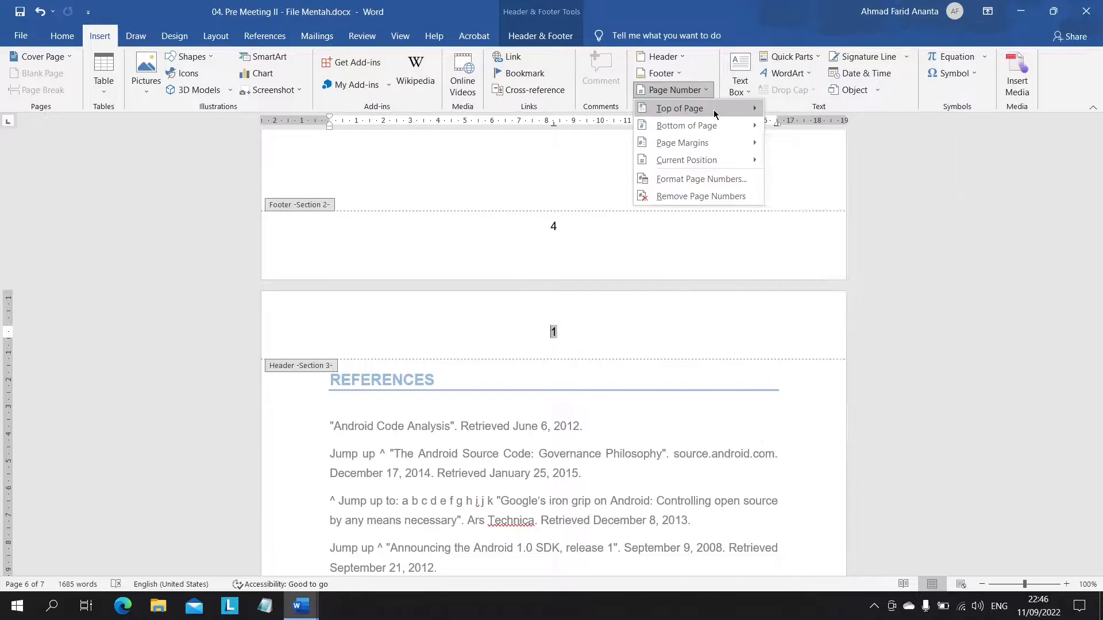
pyautogui.moveTo(689, 108)
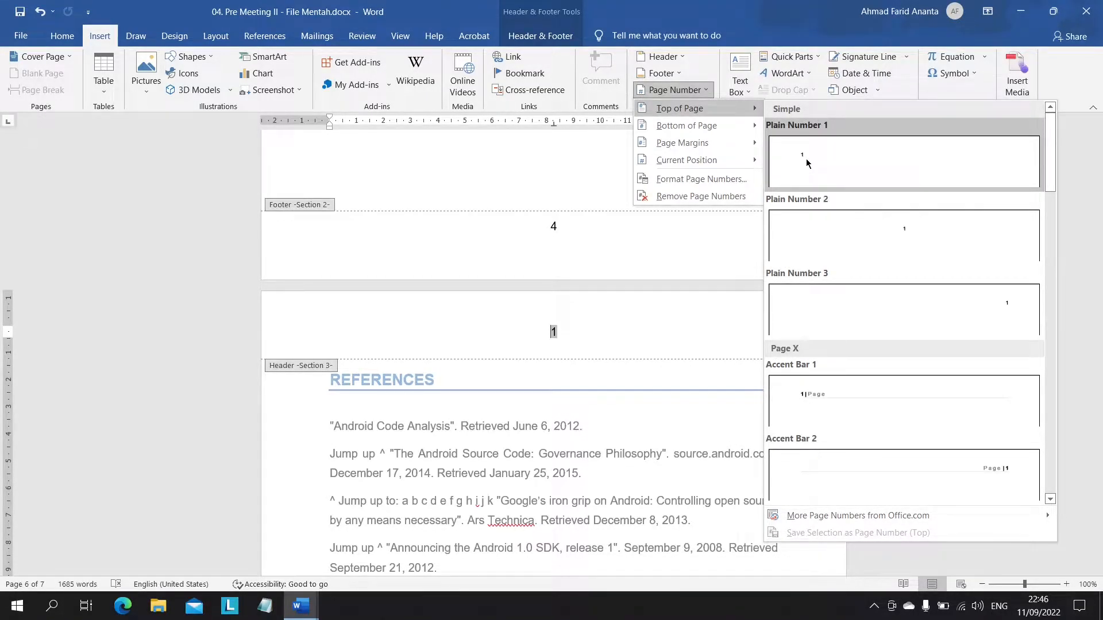
pyautogui.click(807, 163)
pyautogui.scroll(-5, 492, 424)
pyautogui.scroll(-9, 441, 368)
pyautogui.scroll(2, 433, 350)
# Step: Recheck section 3's format in the README and set the REFERENCES section's page number format to i, ii, iii
pyautogui.hotkey('alt', 'Tab')
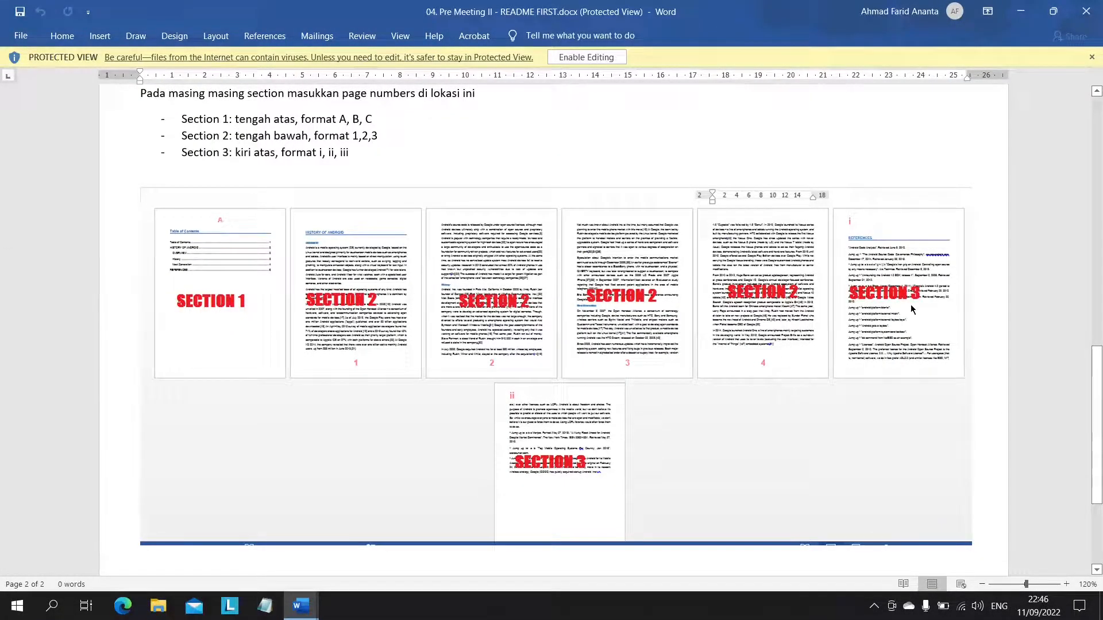
pyautogui.hotkey('alt', 'Tab')
pyautogui.scroll(10, 574, 188)
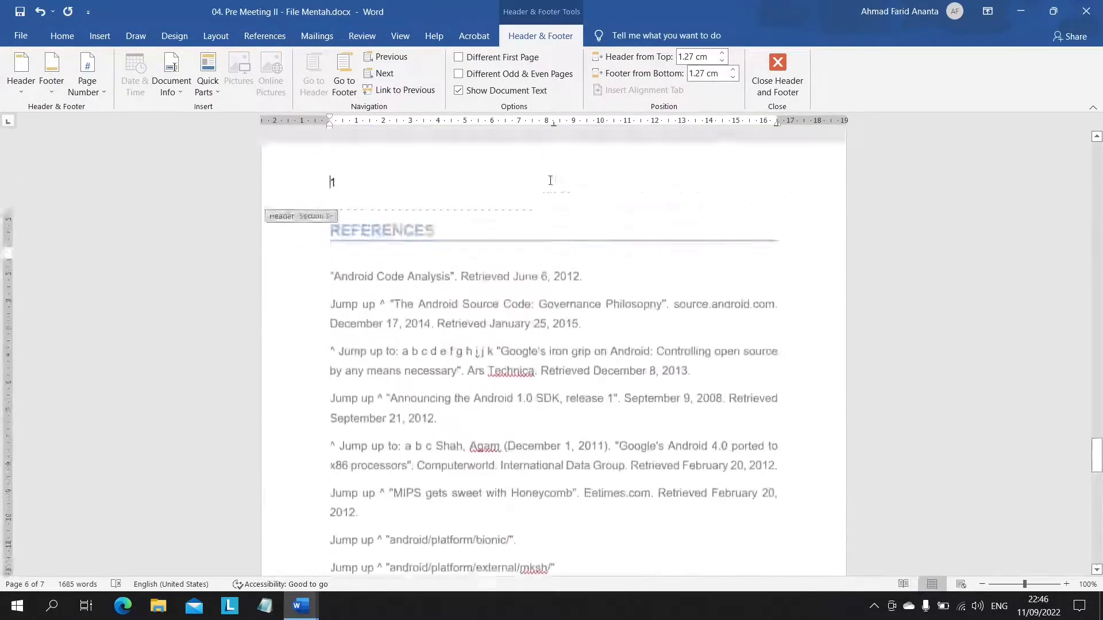
pyautogui.scroll(3, 551, 180)
pyautogui.doubleClick(334, 316)
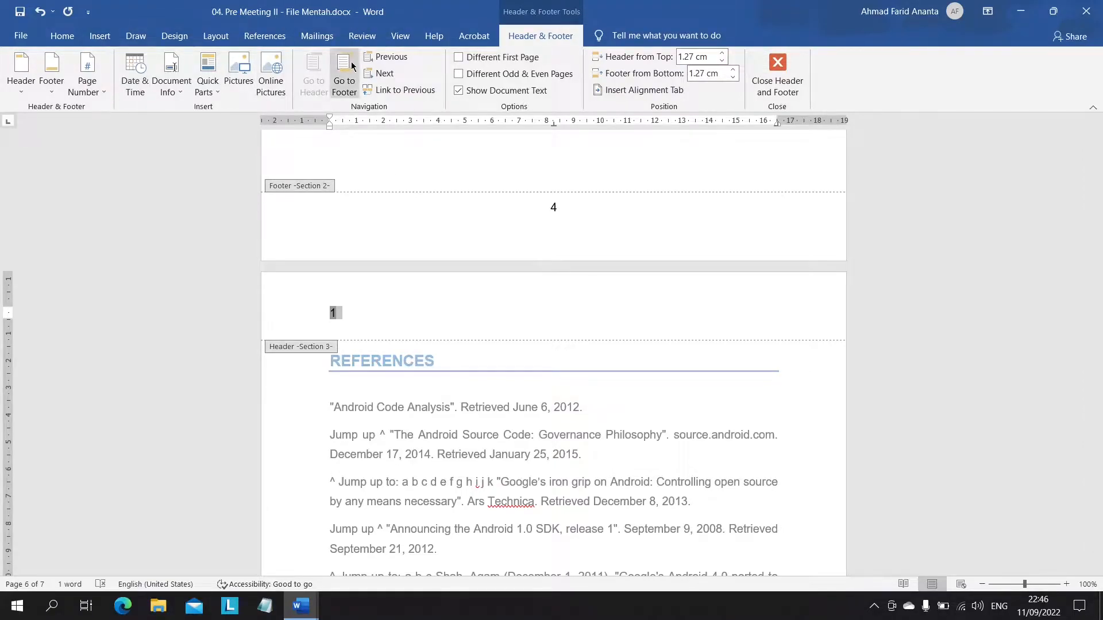
pyautogui.click(100, 36)
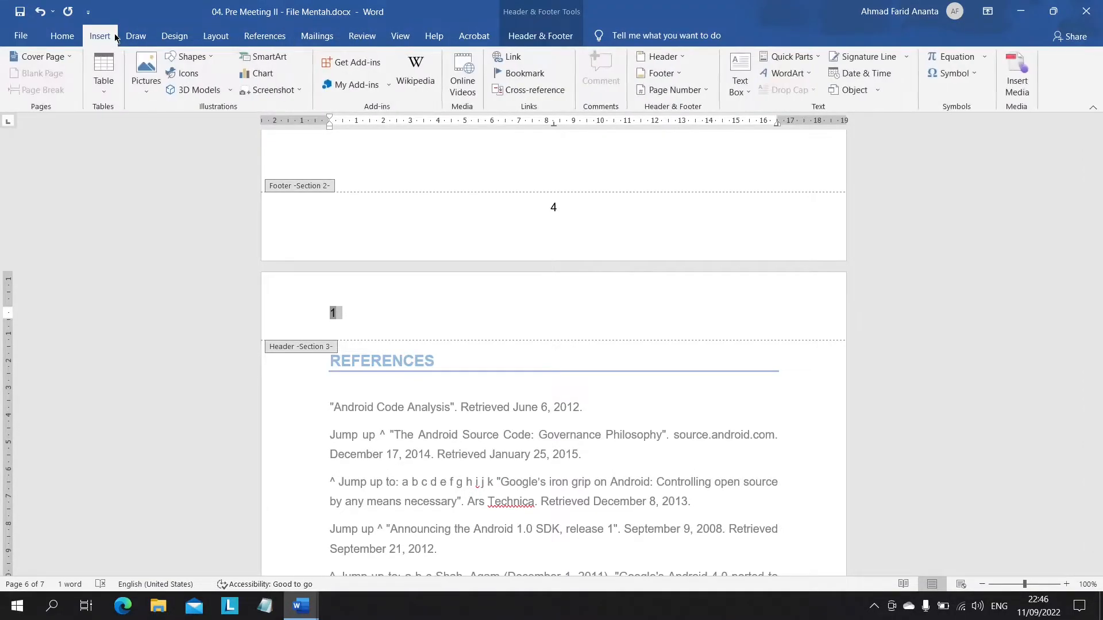
pyautogui.click(693, 90)
pyautogui.moveTo(705, 158)
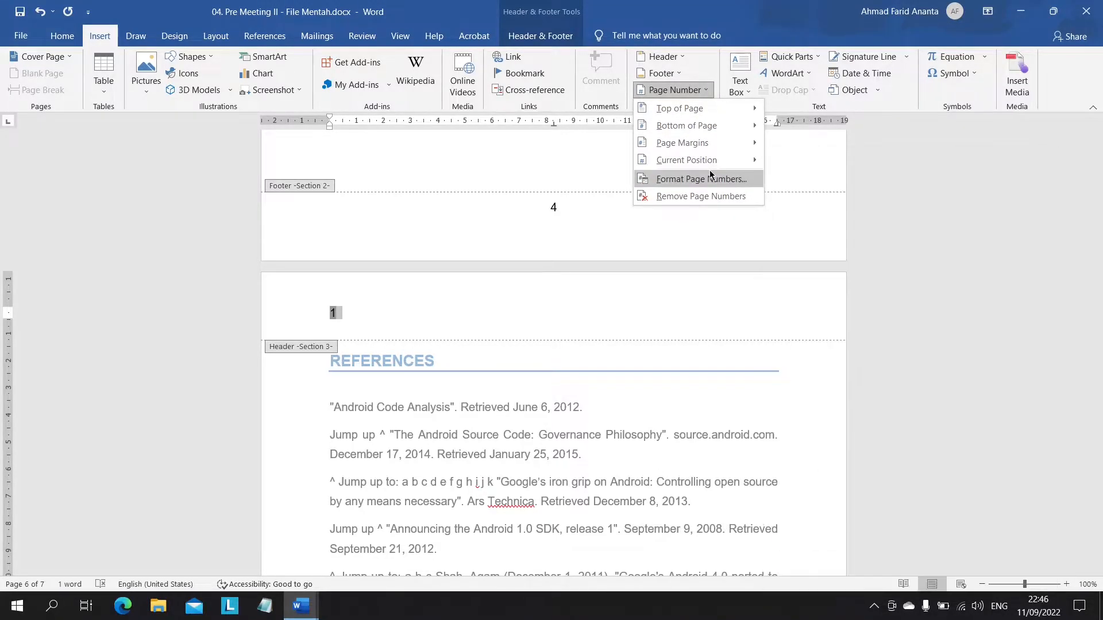
pyautogui.click(710, 175)
pyautogui.click(622, 216)
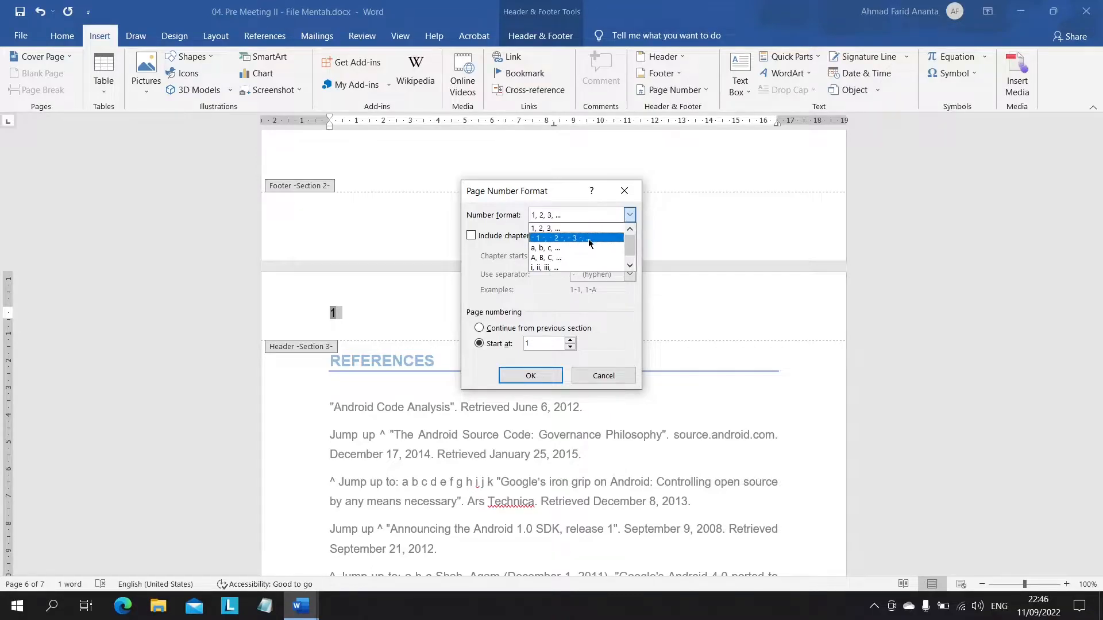
pyautogui.click(579, 267)
pyautogui.click(511, 385)
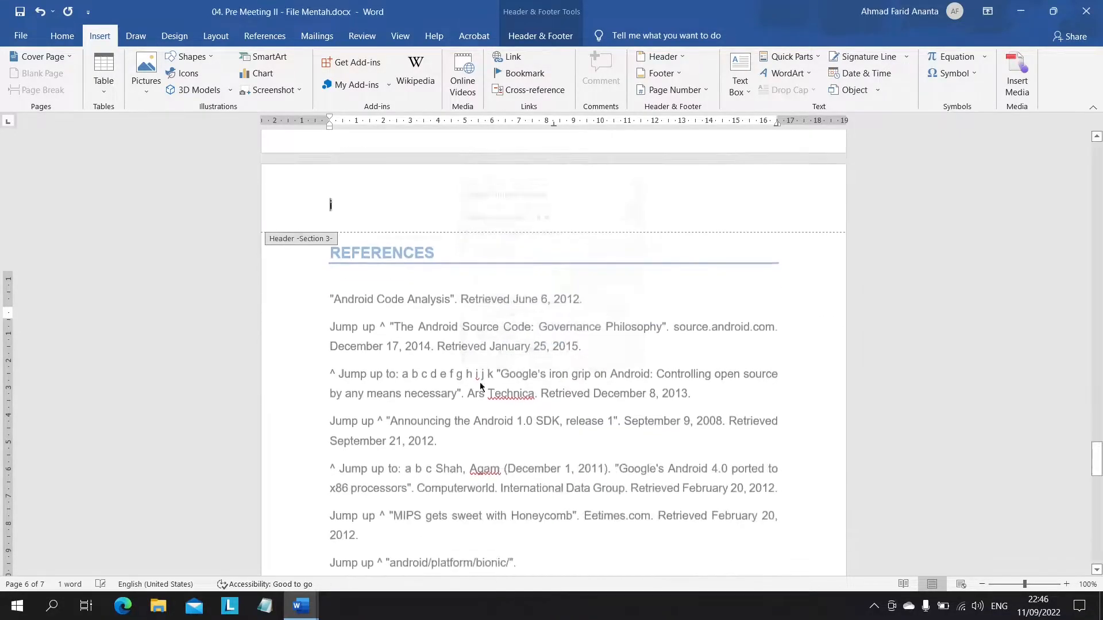
pyautogui.scroll(-10, 497, 380)
pyautogui.doubleClick(418, 370)
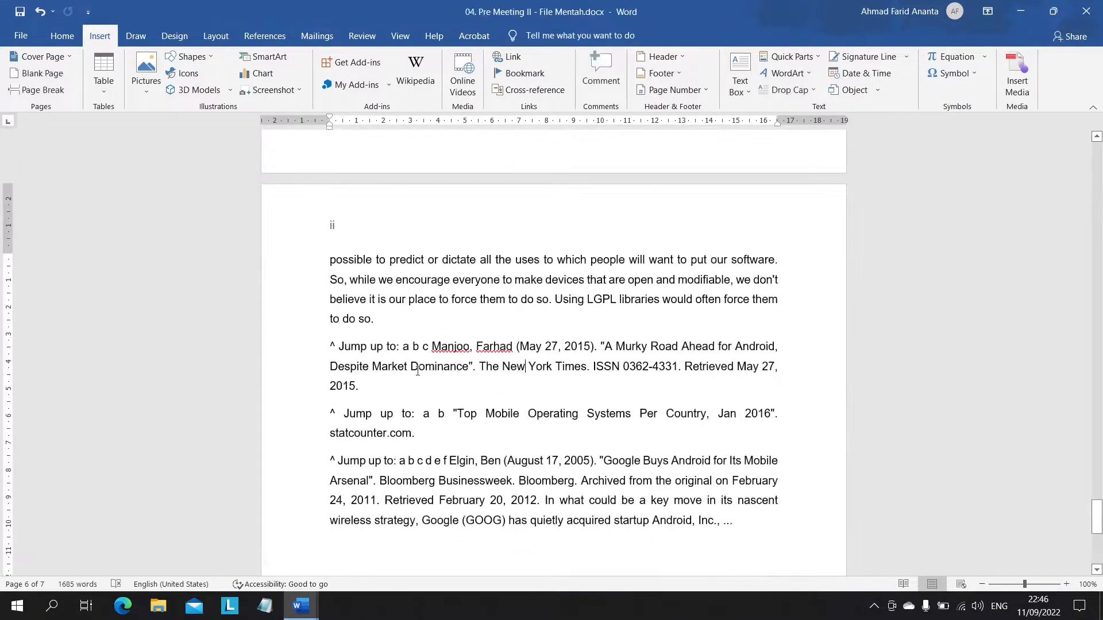
# Step: Review the page number position and format on every page of all three sections in the second assignment's document
pyautogui.scroll(-5, 417, 371)
pyautogui.scroll(5, 418, 370)
pyautogui.scroll(-10, 418, 370)
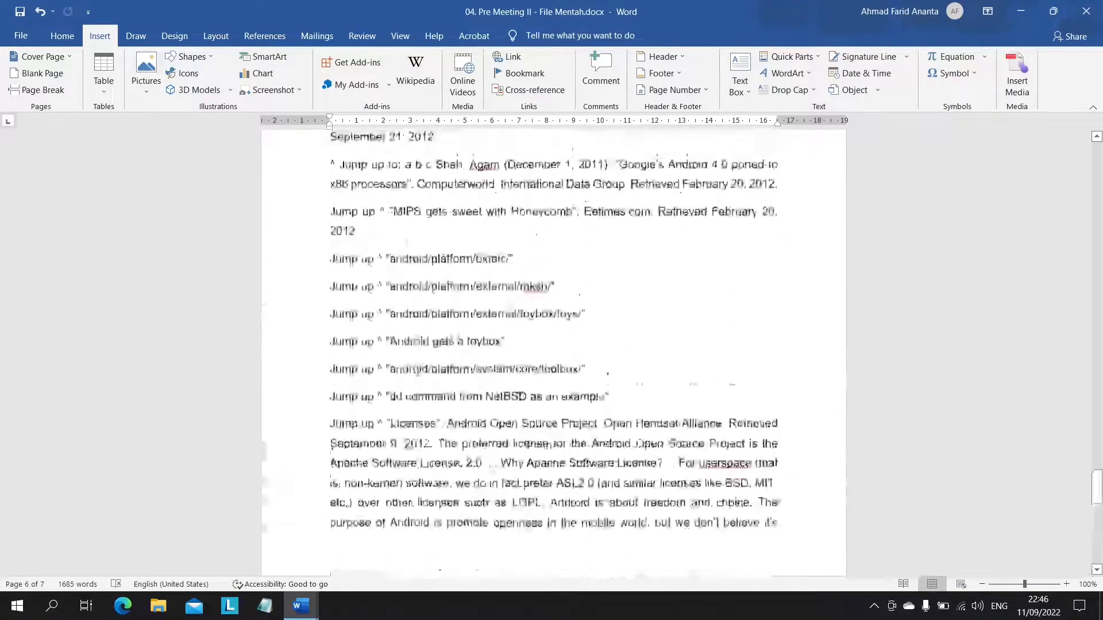
pyautogui.scroll(1, 418, 371)
pyautogui.keyDown('ctrl'); pyautogui.scroll(-6, 395, 302); pyautogui.keyUp('ctrl')
pyautogui.keyDown('ctrl'); pyautogui.scroll(-1, 395, 301); pyautogui.keyUp('ctrl')
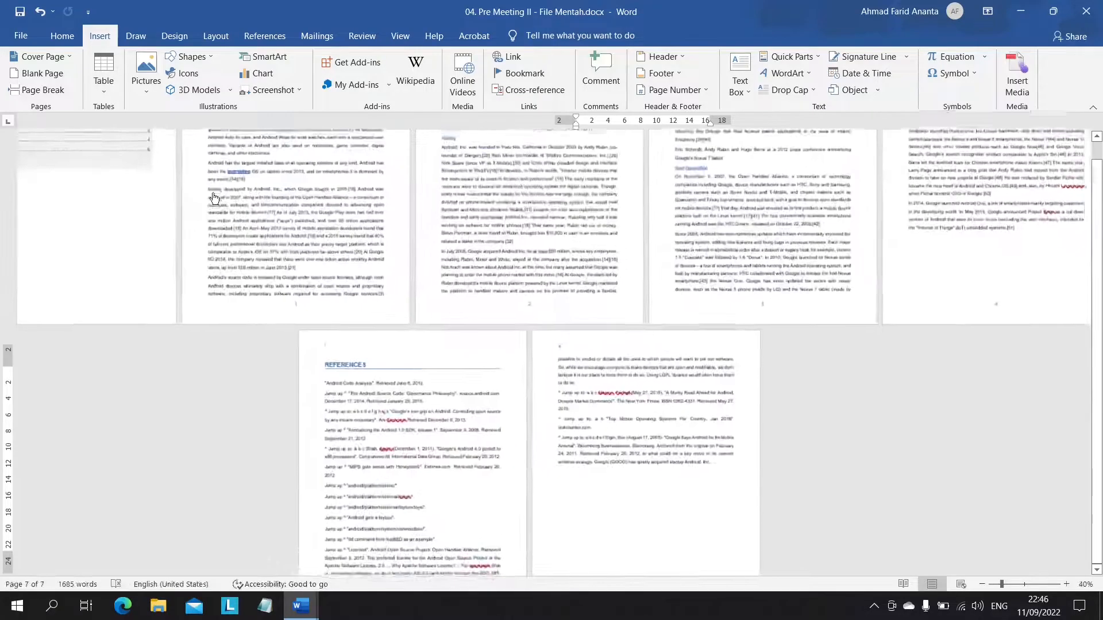
pyautogui.keyDown('ctrl'); pyautogui.scroll(2, 213, 193); pyautogui.keyUp('ctrl')
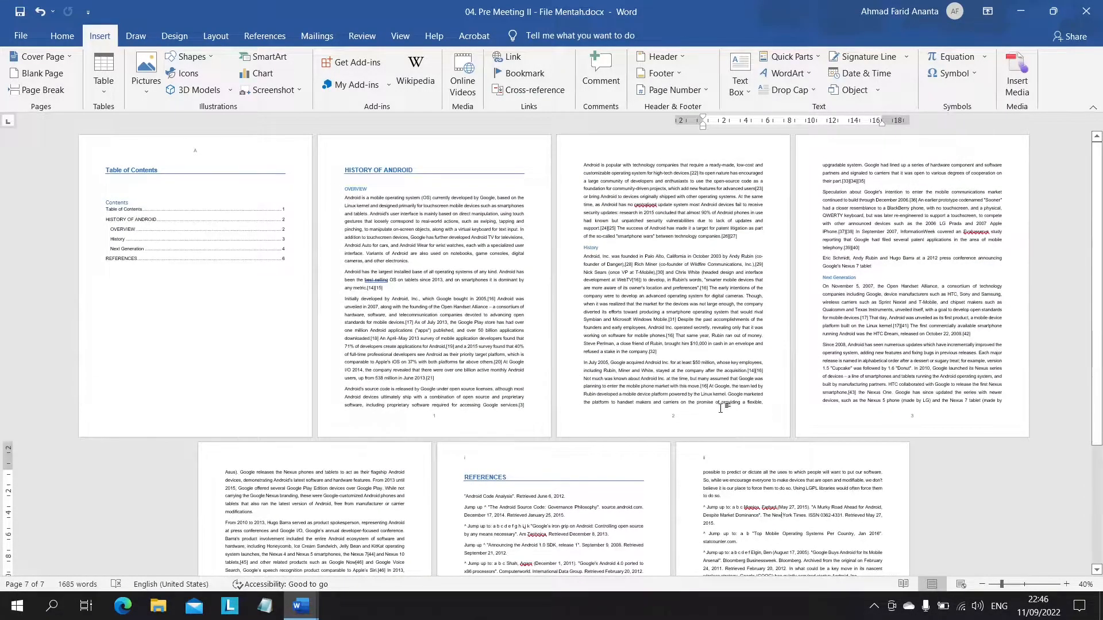
pyautogui.scroll(-3, 246, 517)
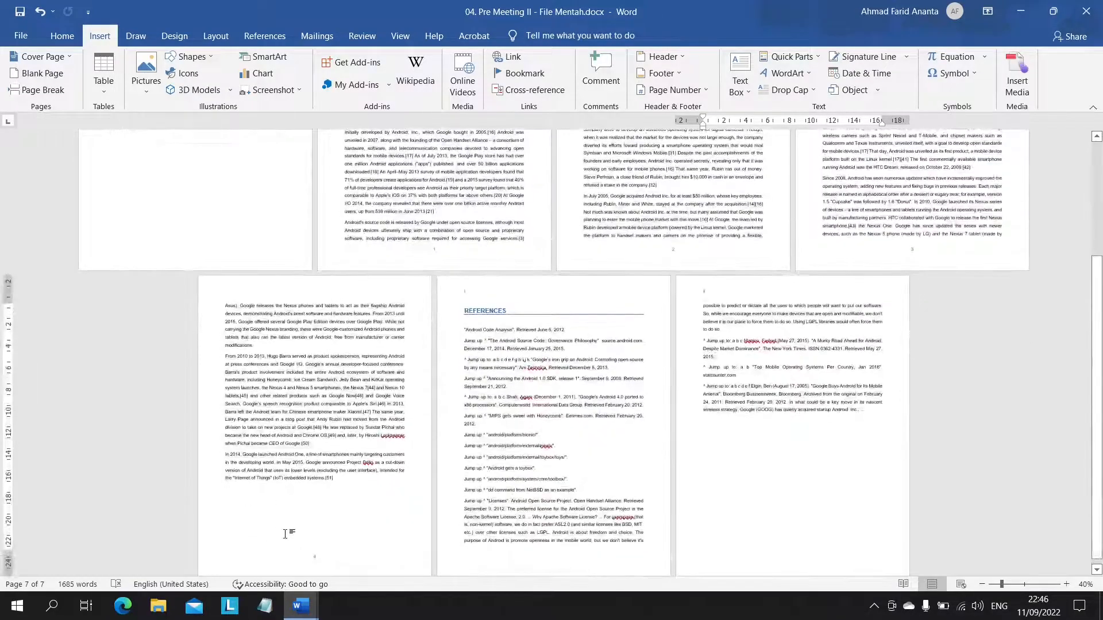
pyautogui.scroll(-1, 524, 423)
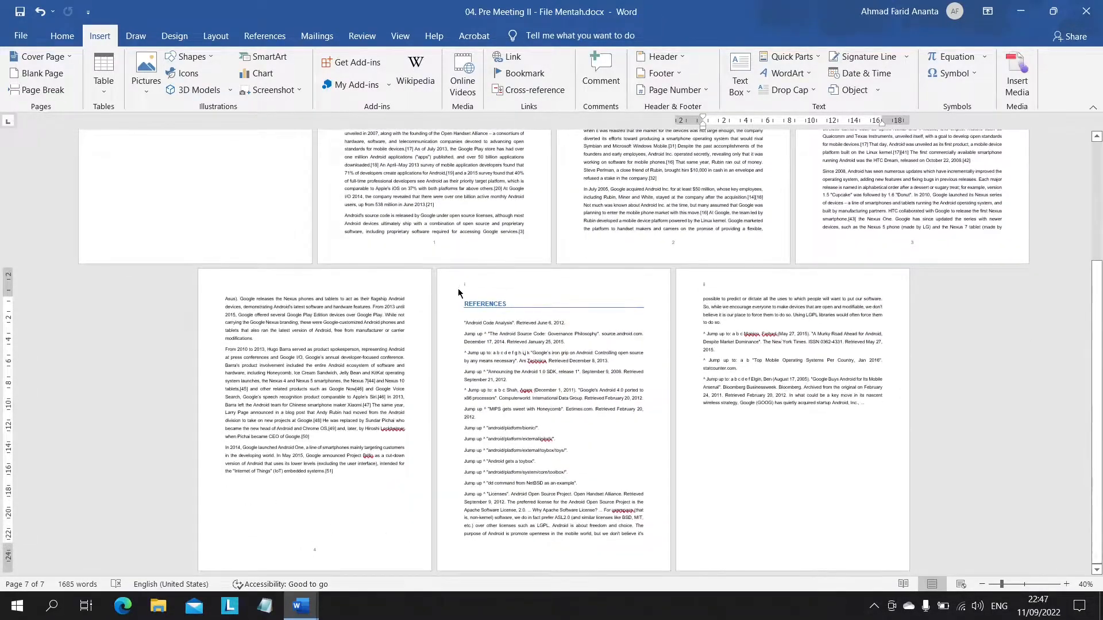
pyautogui.scroll(3, 564, 316)
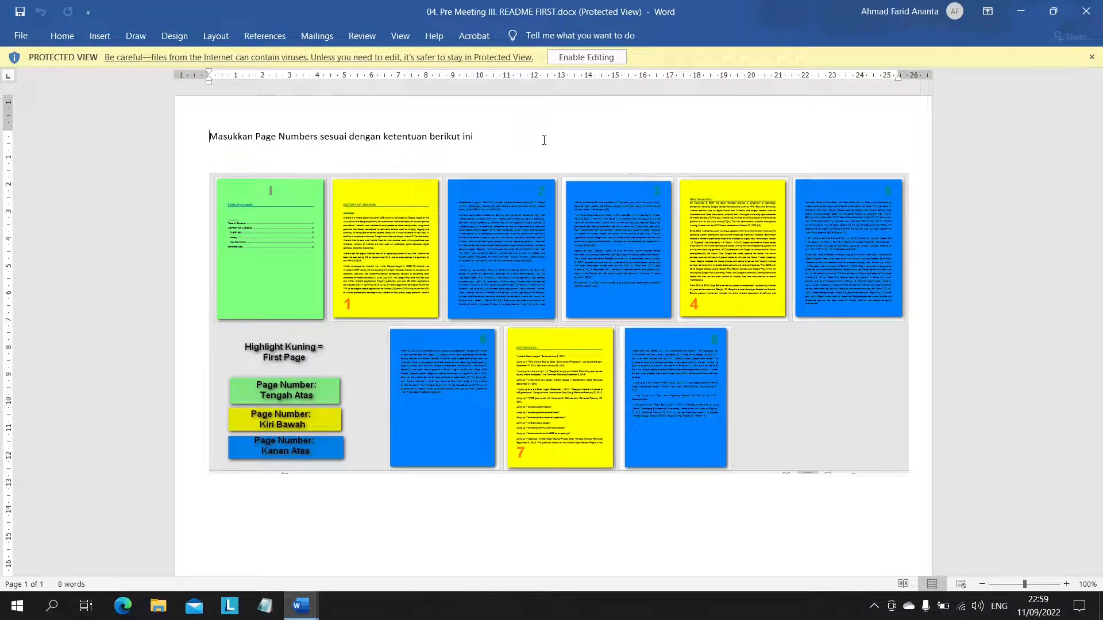
# Step: Read the third assignment's README for the page number positions of the green, yellow first-page and blue pages
pyautogui.scroll(-3, 540, 378)
pyautogui.scroll(3, 540, 378)
pyautogui.scroll(3, 460, 253)
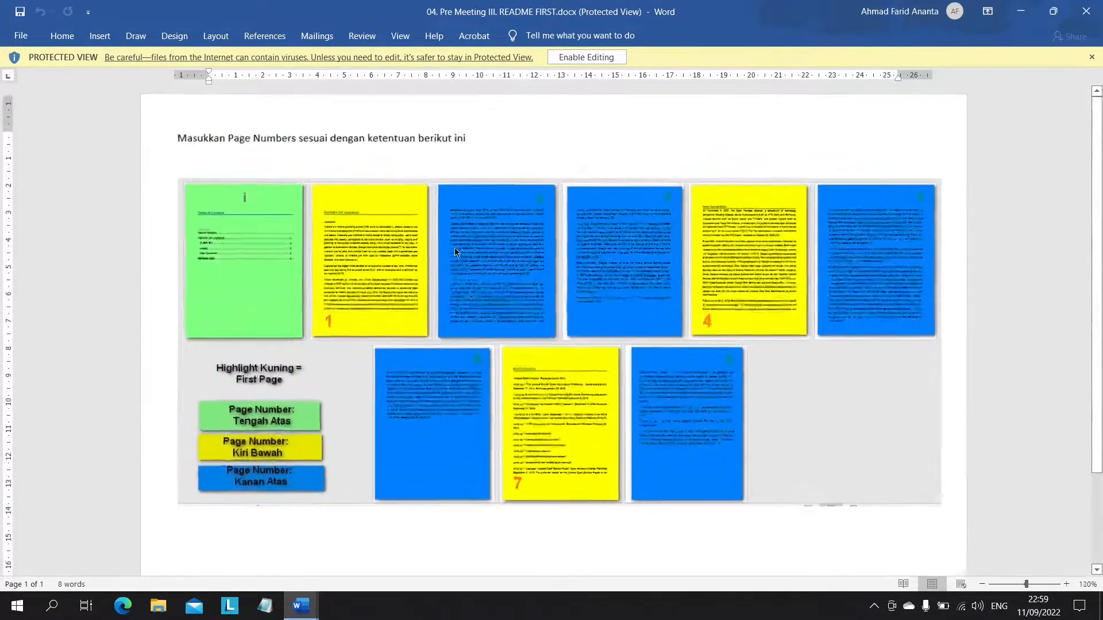
pyautogui.scroll(1, 219, 222)
pyautogui.scroll(2, 220, 223)
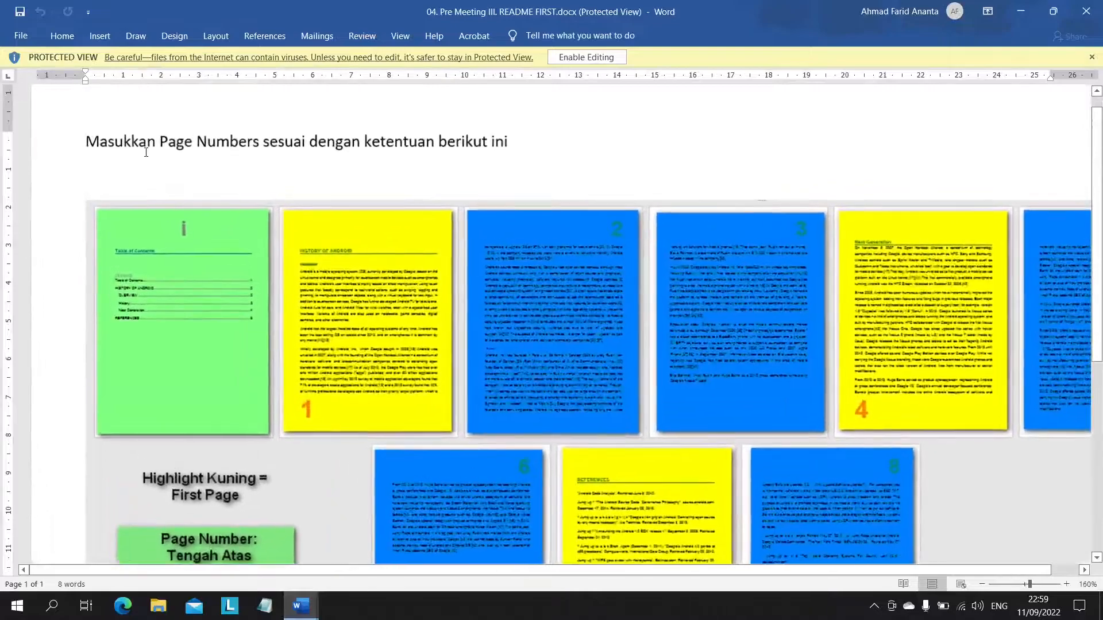
pyautogui.scroll(-4, 357, 348)
pyautogui.scroll(-1, 357, 348)
pyautogui.scroll(5, 358, 348)
pyautogui.scroll(-3, 358, 348)
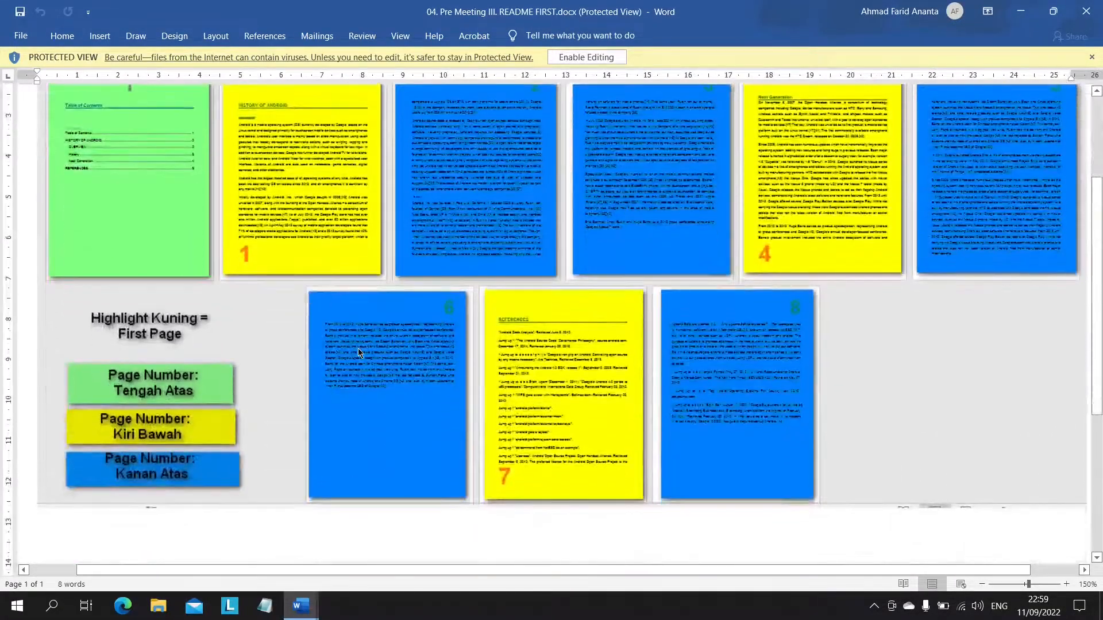
pyautogui.scroll(3, 357, 349)
pyautogui.scroll(-3, 197, 292)
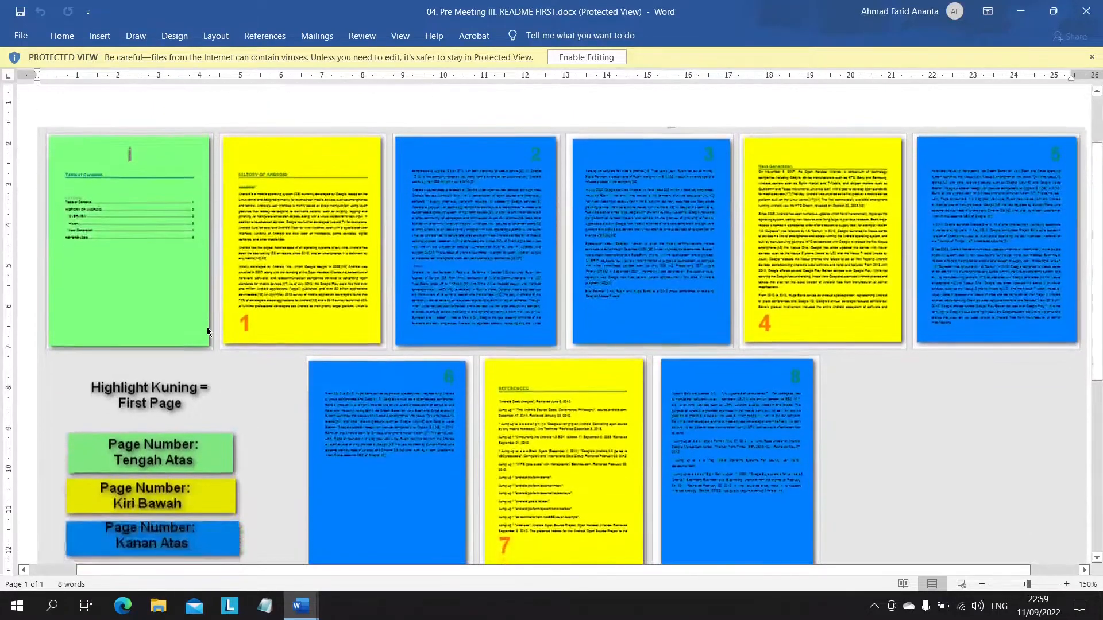
pyautogui.scroll(2, 161, 298)
pyautogui.scroll(-2, 270, 287)
pyautogui.scroll(3, 270, 287)
pyautogui.scroll(-3, 303, 333)
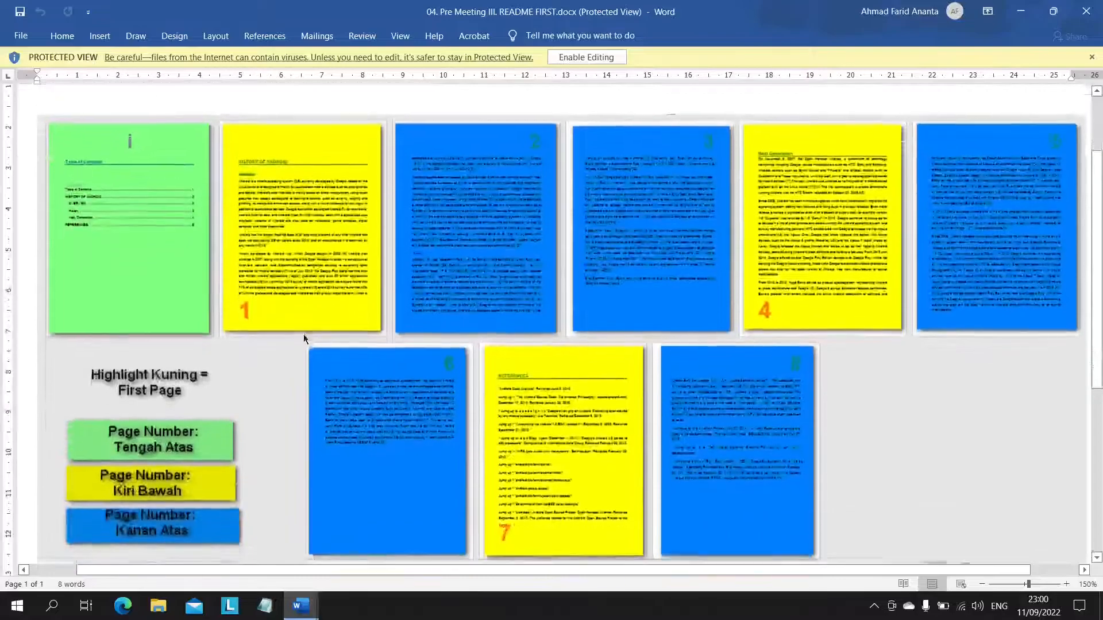
pyautogui.scroll(2, 304, 334)
pyautogui.scroll(-2, 345, 344)
pyautogui.scroll(2, 373, 353)
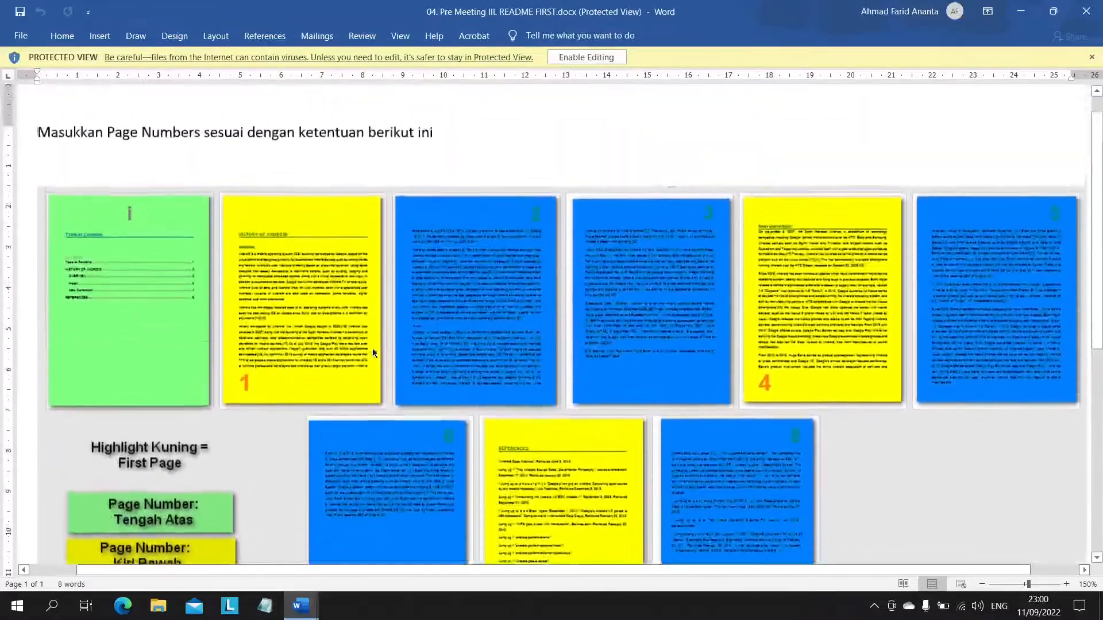
# Step: Switch to the third assignment's File Mentah document and enable editing
pyautogui.hotkey('alt', 'Tab')
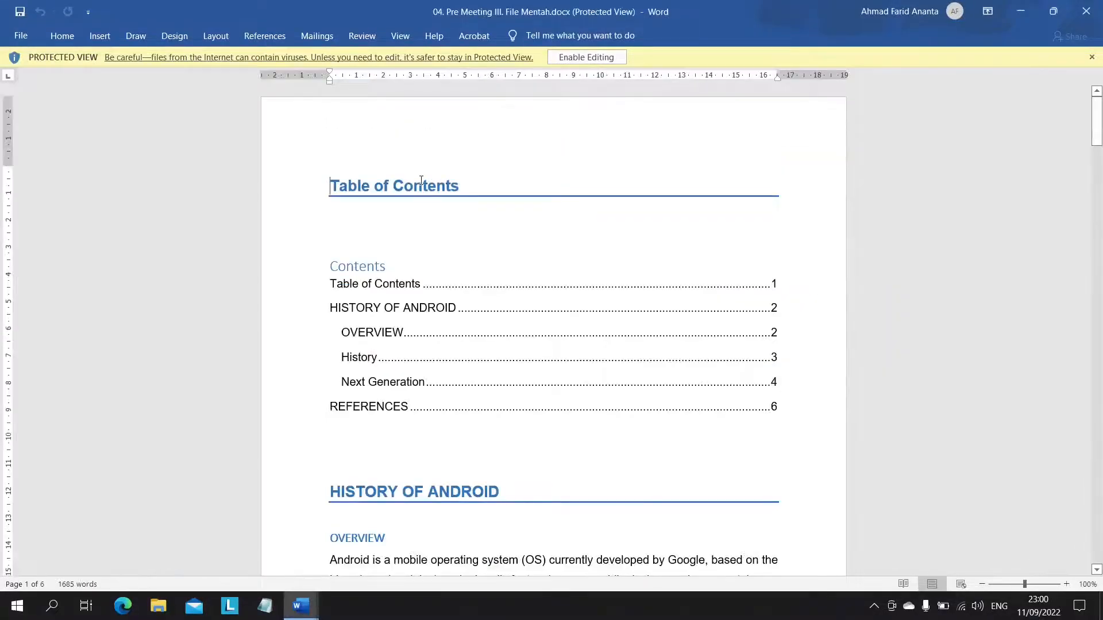
pyautogui.click(589, 60)
pyautogui.scroll(-3, 552, 329)
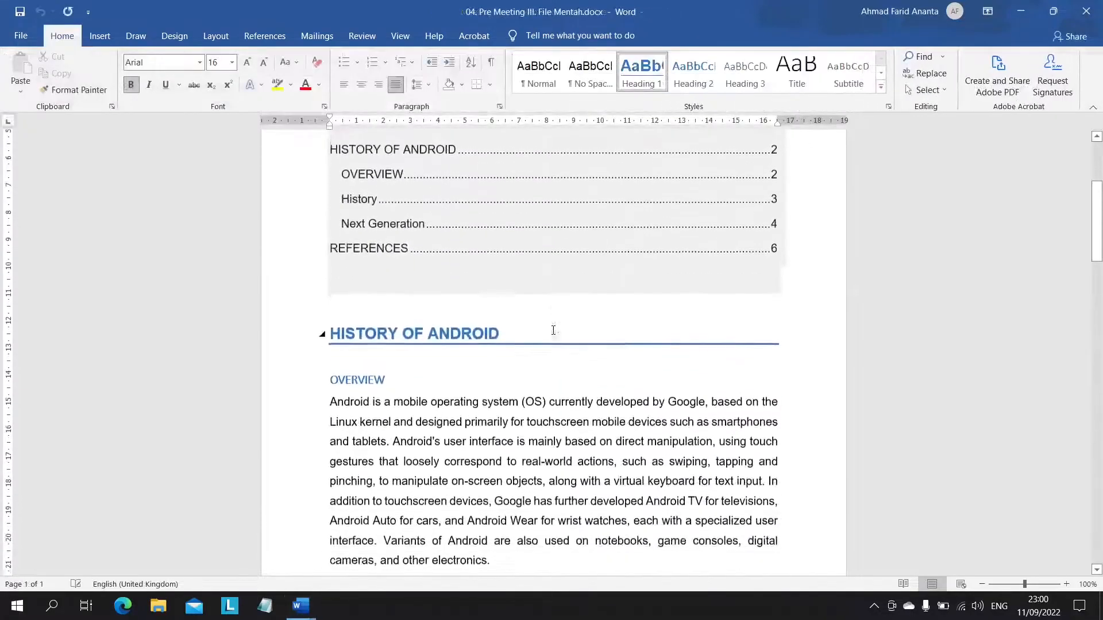
# Step: Check the README's page layout and insert a Next Page section break before the HISTORY OF ANDROID heading in File Mentah
pyautogui.hotkey('alt', 'Tab')
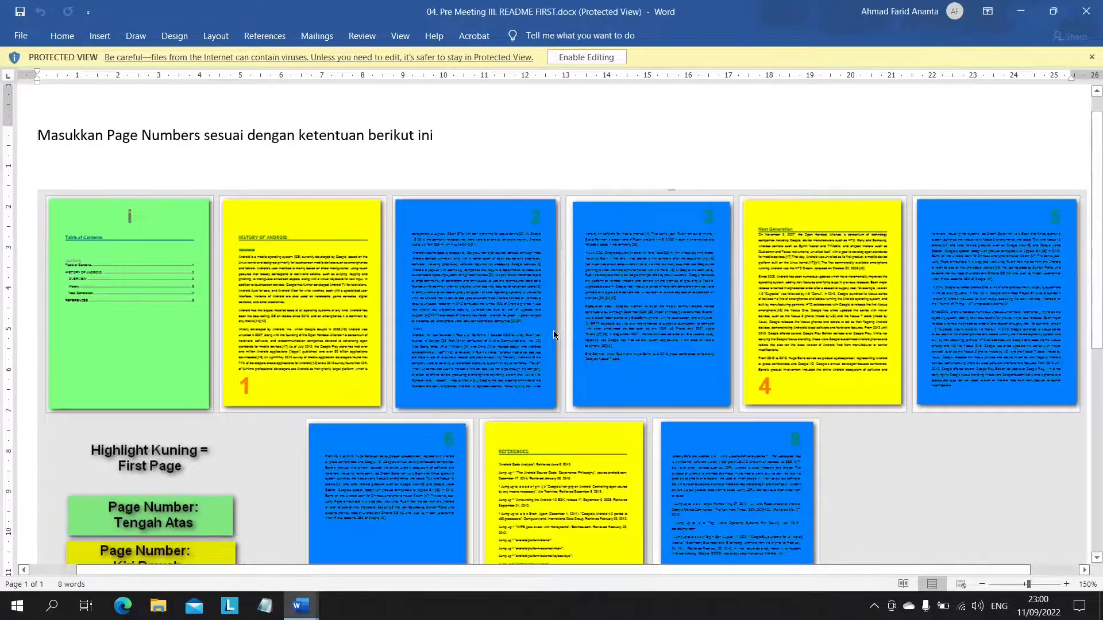
pyautogui.hotkey('alt', 'Tab')
pyautogui.click(342, 293)
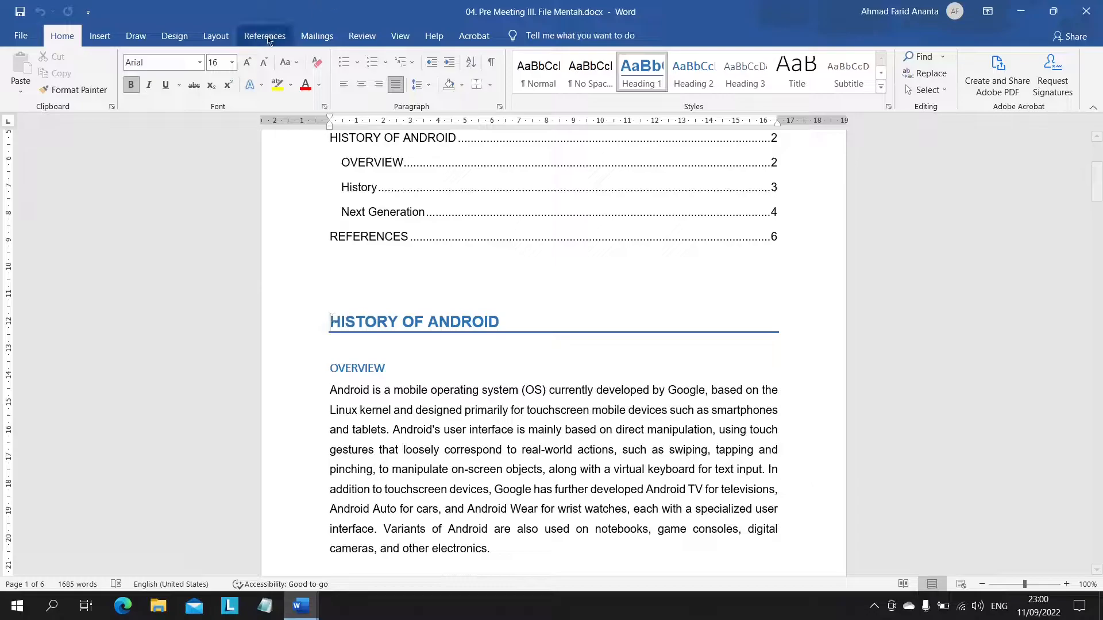
pyautogui.click(211, 35)
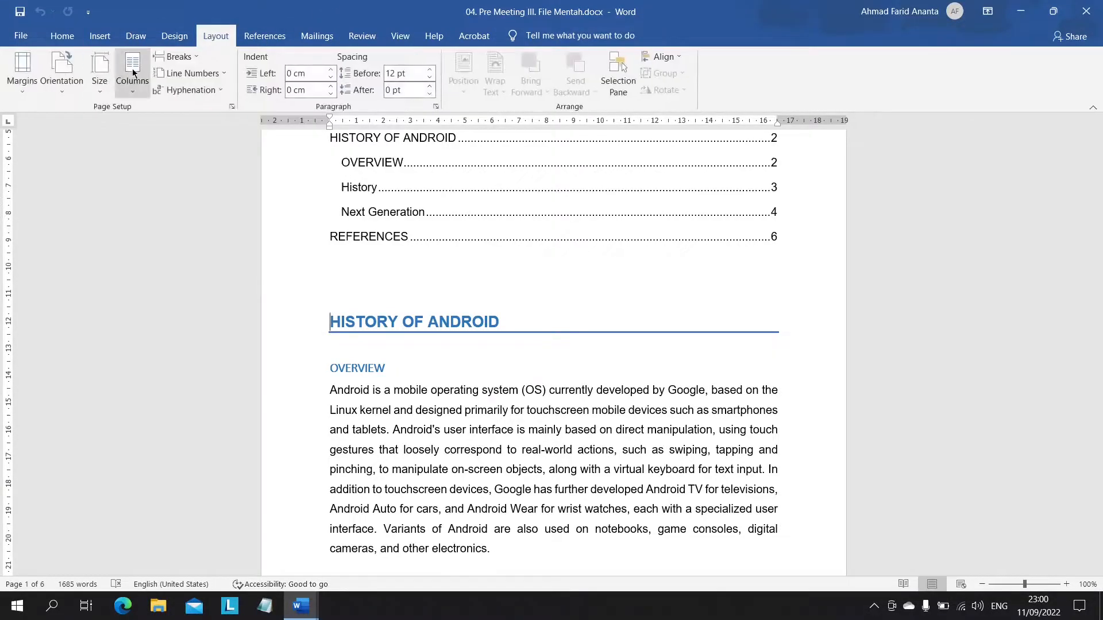
pyautogui.click(179, 57)
pyautogui.click(210, 240)
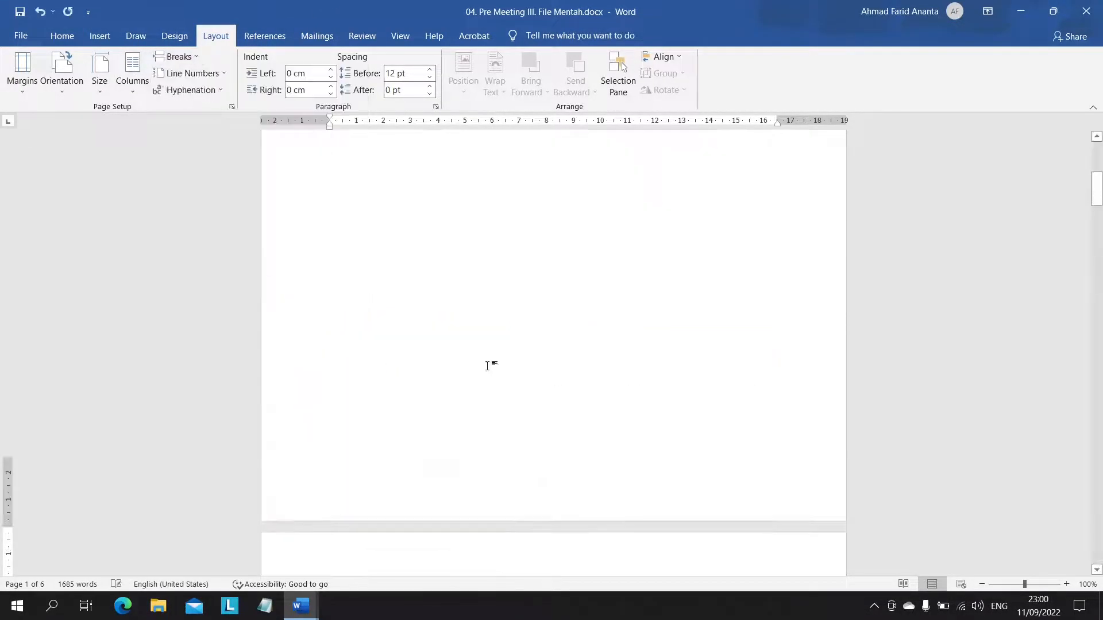
# Step: Recheck the README and insert a Next Page section break before the paragraph starting "Android is popular with technology companies"
pyautogui.scroll(-4, 519, 385)
pyautogui.hotkey('alt', 'Tab')
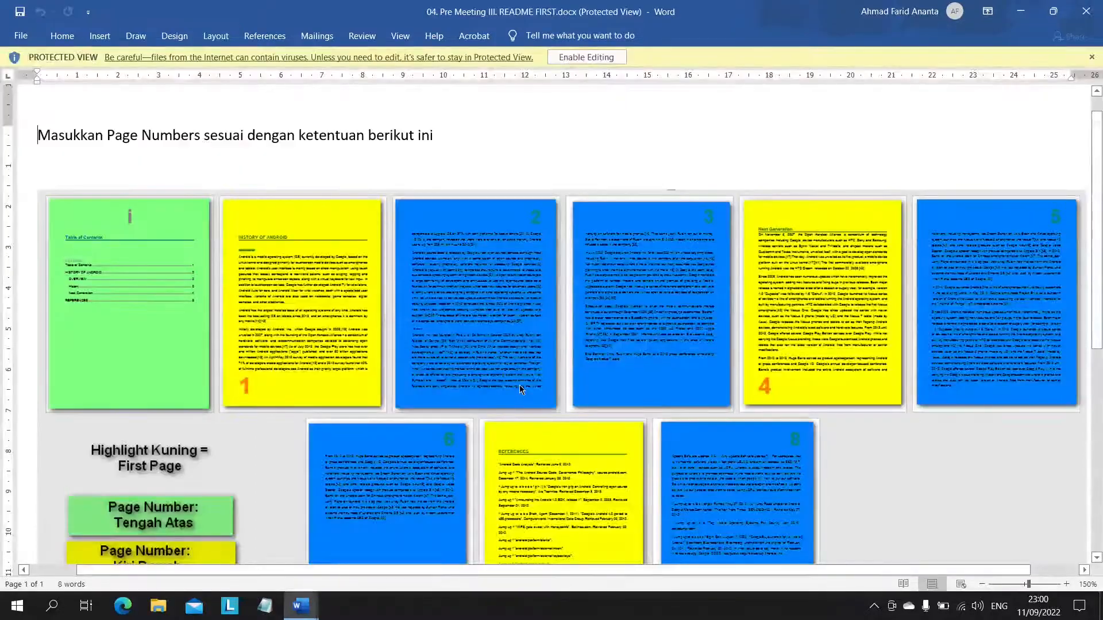
pyautogui.hotkey('alt', 'Tab')
pyautogui.scroll(-8, 328, 249)
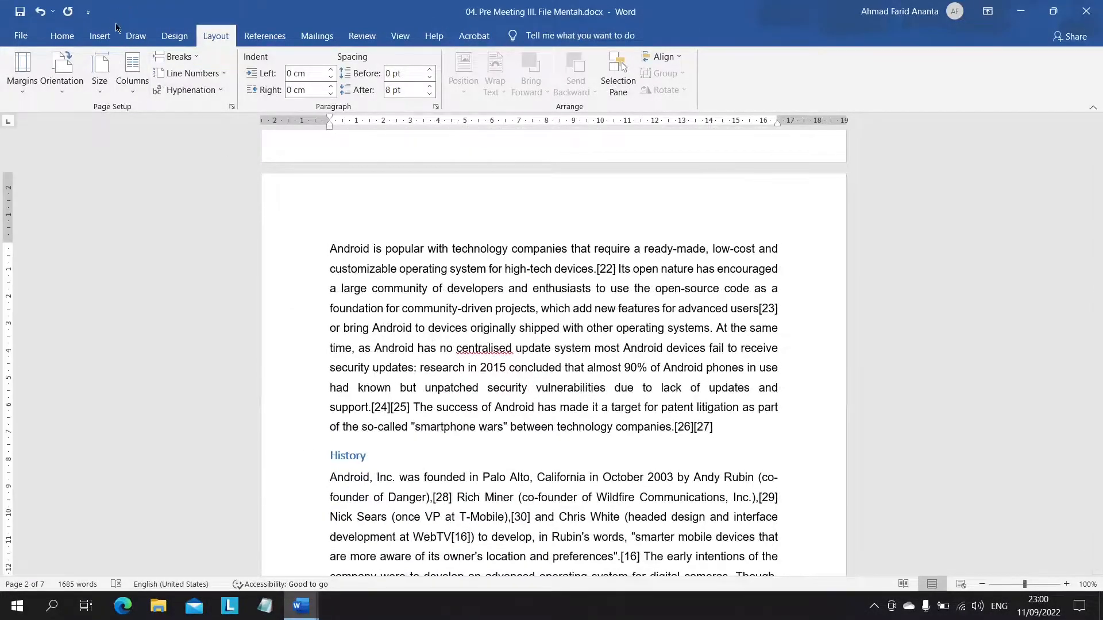
pyautogui.click(187, 54)
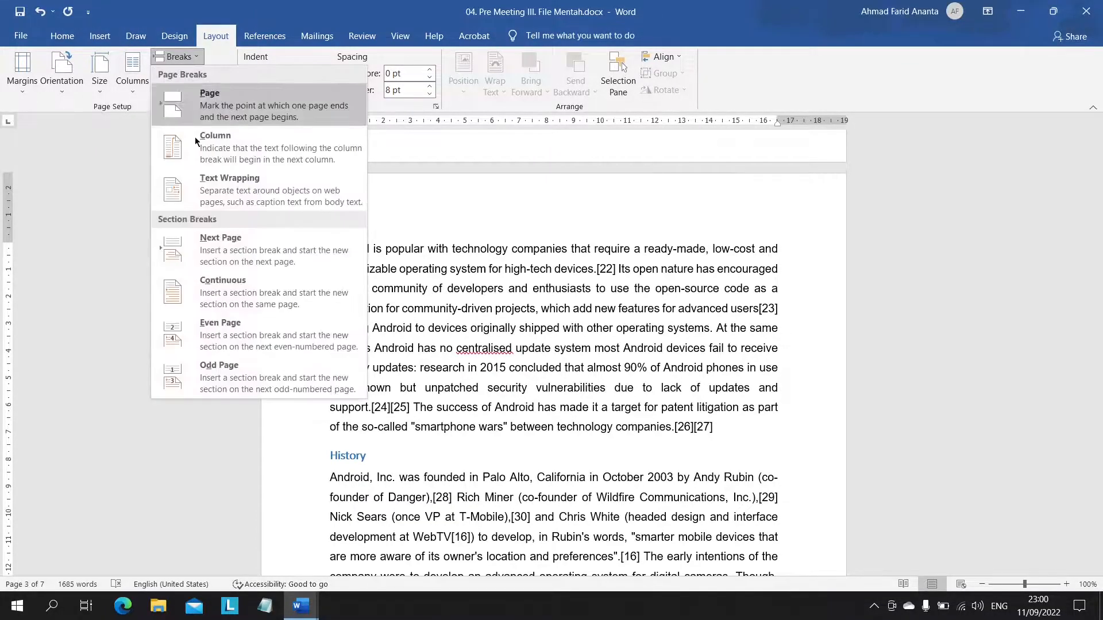
pyautogui.click(258, 231)
# Step: Compare the following pages with the README and insert a section break that starts the Next Generation heading on a new page
pyautogui.scroll(-3, 529, 332)
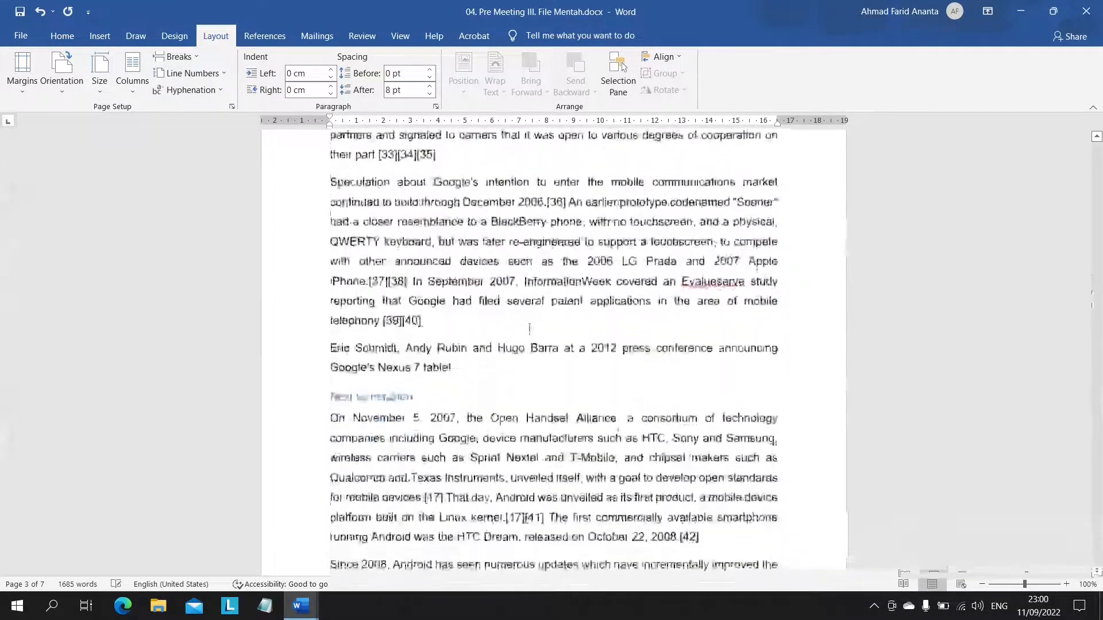
pyautogui.hotkey('alt', 'Tab')
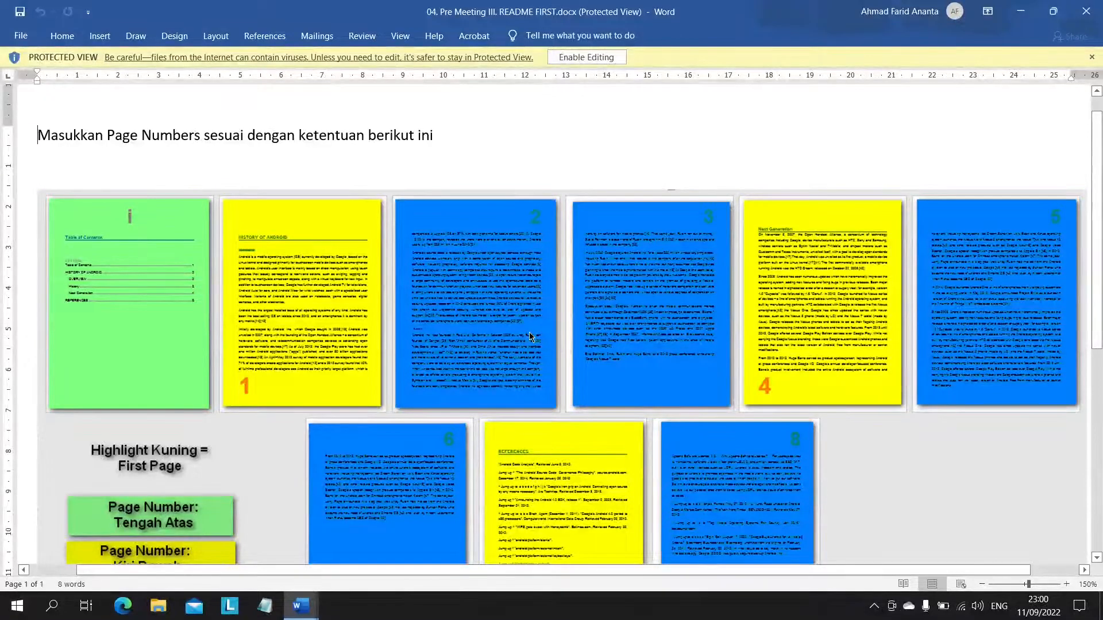
pyautogui.hotkey('alt', 'Tab')
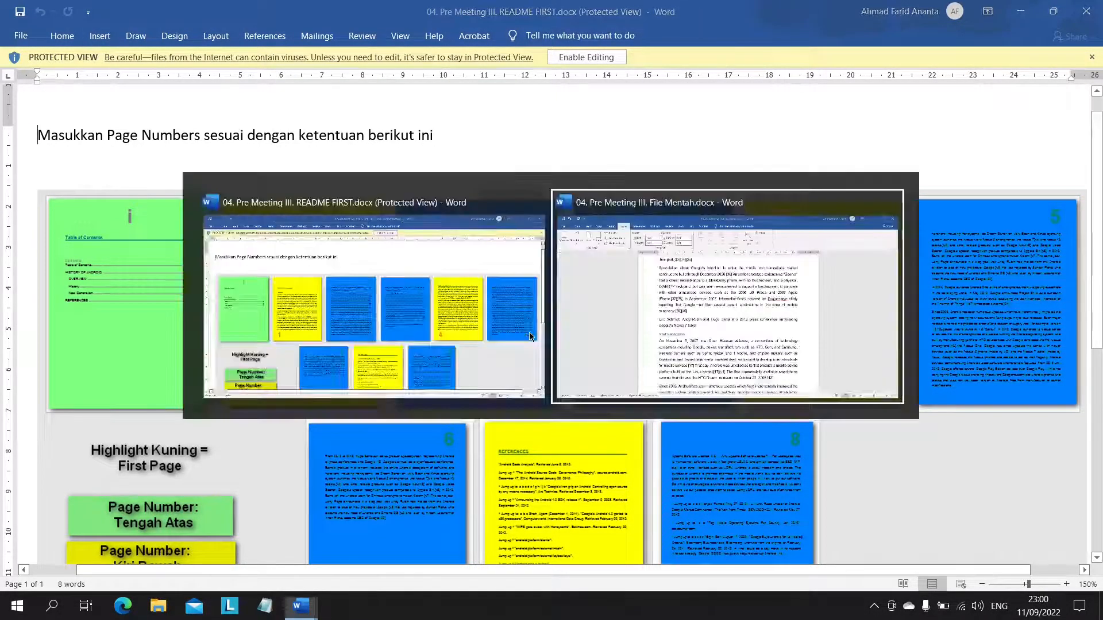
pyautogui.scroll(-9, 529, 334)
pyautogui.scroll(9, 529, 334)
pyautogui.scroll(-5, 529, 334)
pyautogui.hotkey('alt', 'Tab')
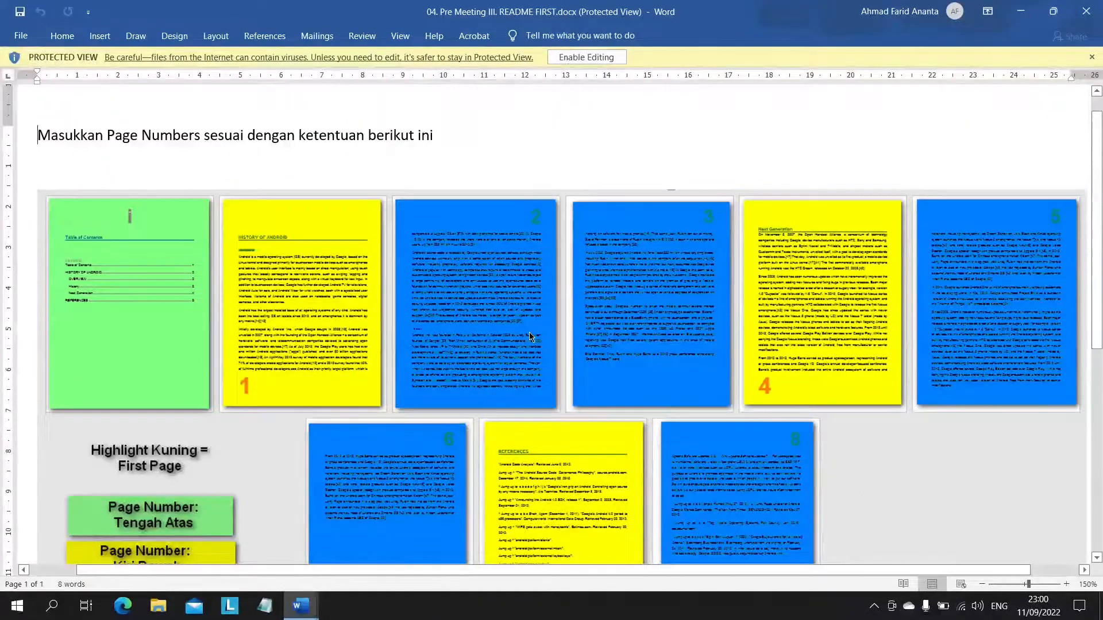
pyautogui.hotkey('alt', 'Tab')
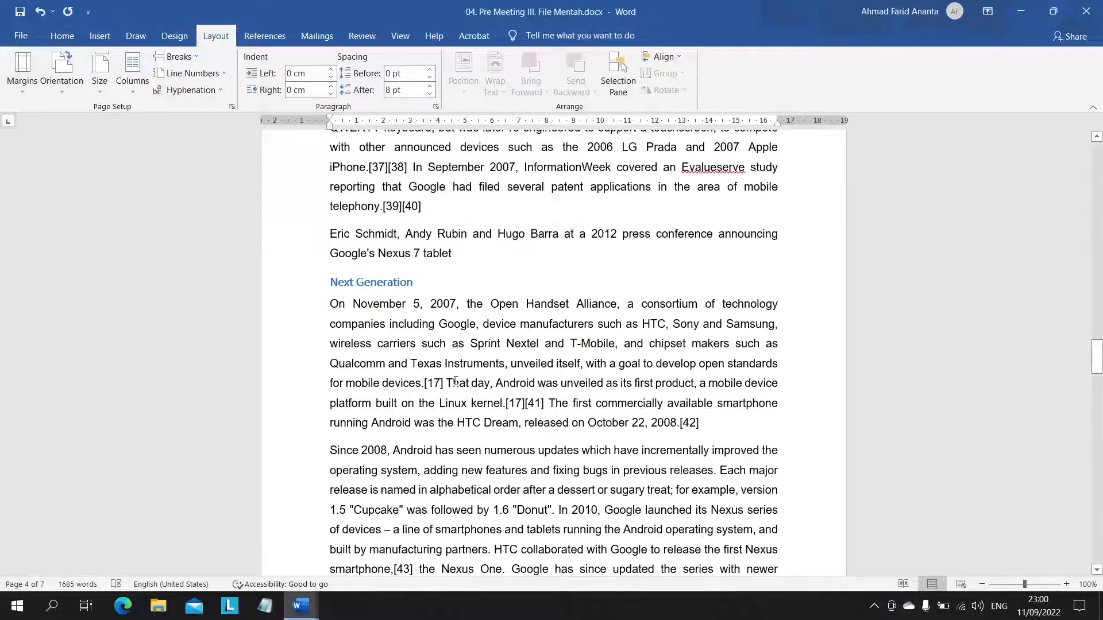
pyautogui.click(184, 58)
pyautogui.click(172, 383)
pyautogui.scroll(-5, 473, 309)
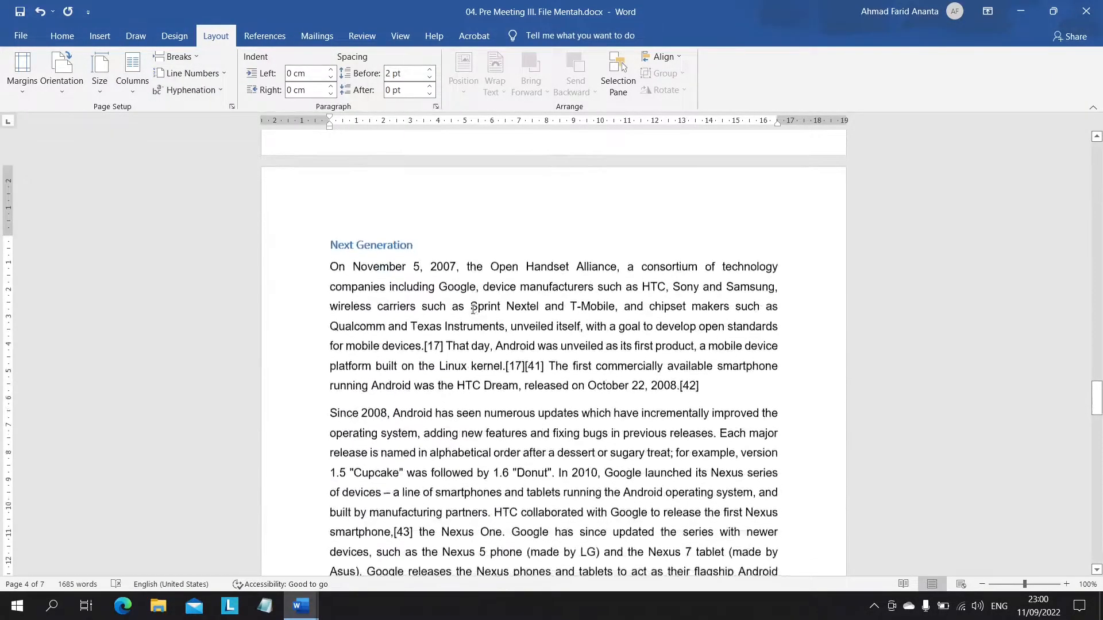
# Step: Consult the README again and insert a Next Page section break before the paragraph starting "Larry Page announced in a blog post"
pyautogui.scroll(-5, 472, 309)
pyautogui.hotkey('alt', 'Tab')
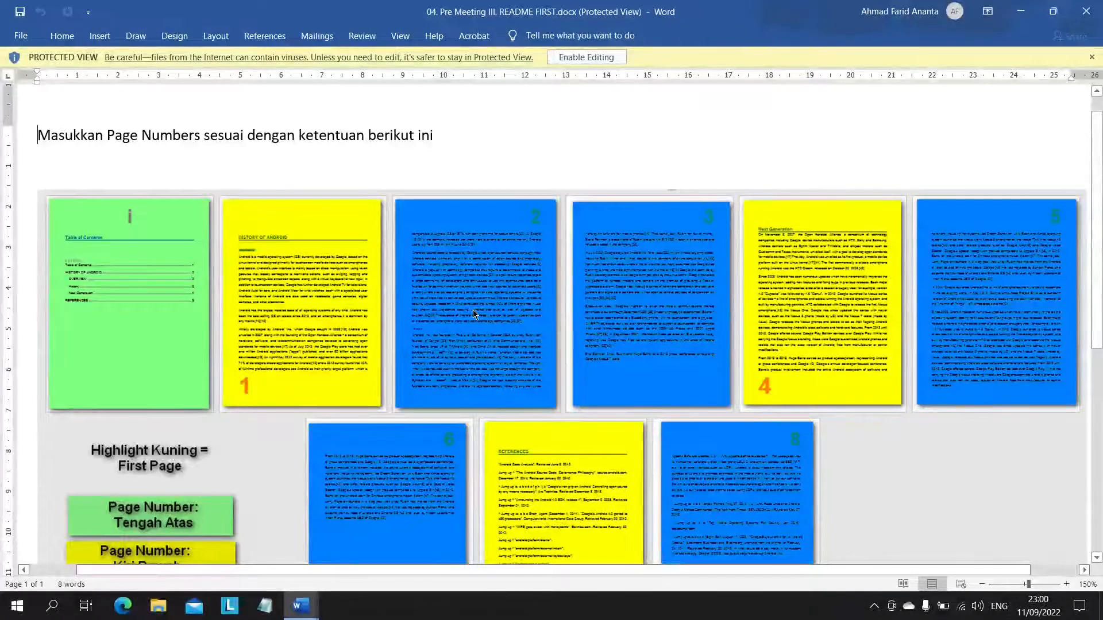
pyautogui.hotkey('alt', 'Tab')
pyautogui.scroll(10, 472, 310)
pyautogui.scroll(-15, 473, 310)
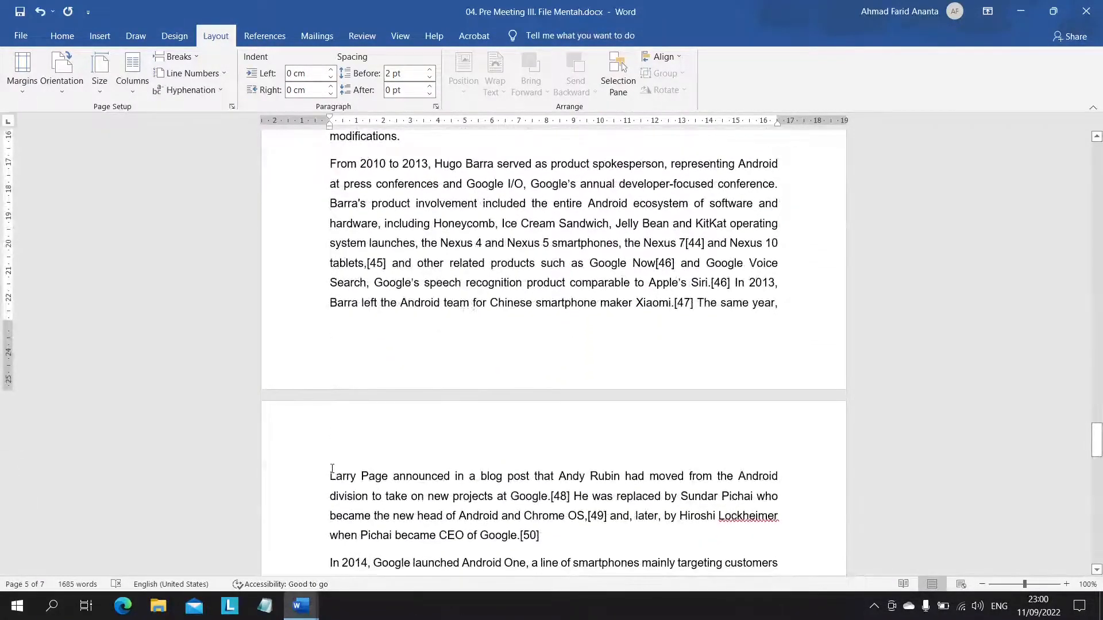
pyautogui.click(173, 57)
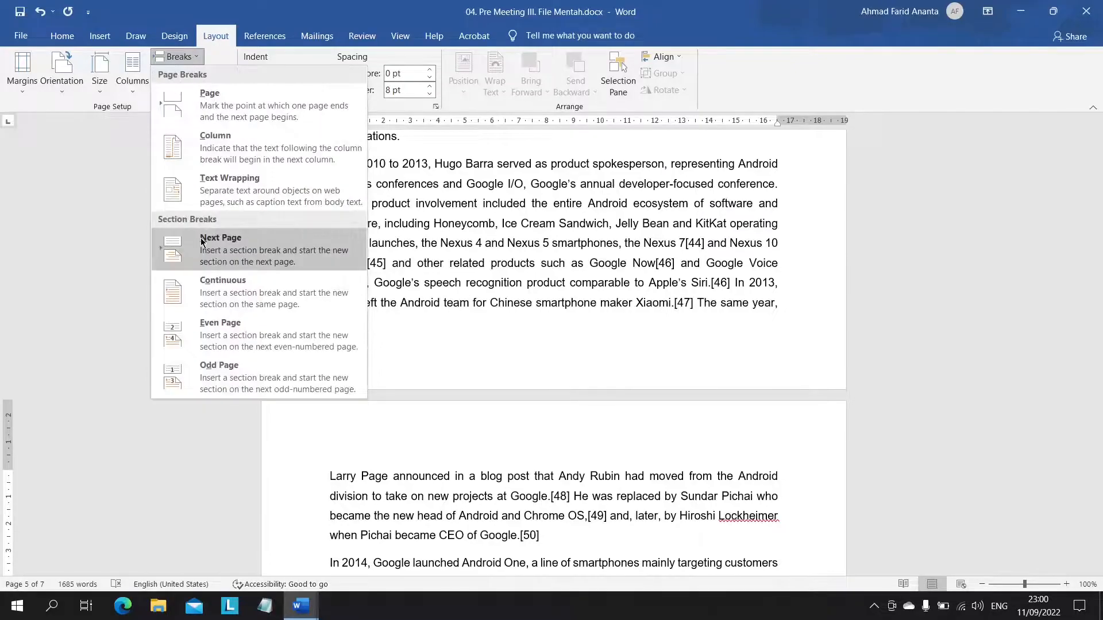
pyautogui.click(201, 242)
# Step: Compare the document's page divisions with the README's full page scheme and go to the REFERENCES heading in File Mentah
pyautogui.scroll(-8, 416, 409)
pyautogui.hotkey('alt', 'Tab')
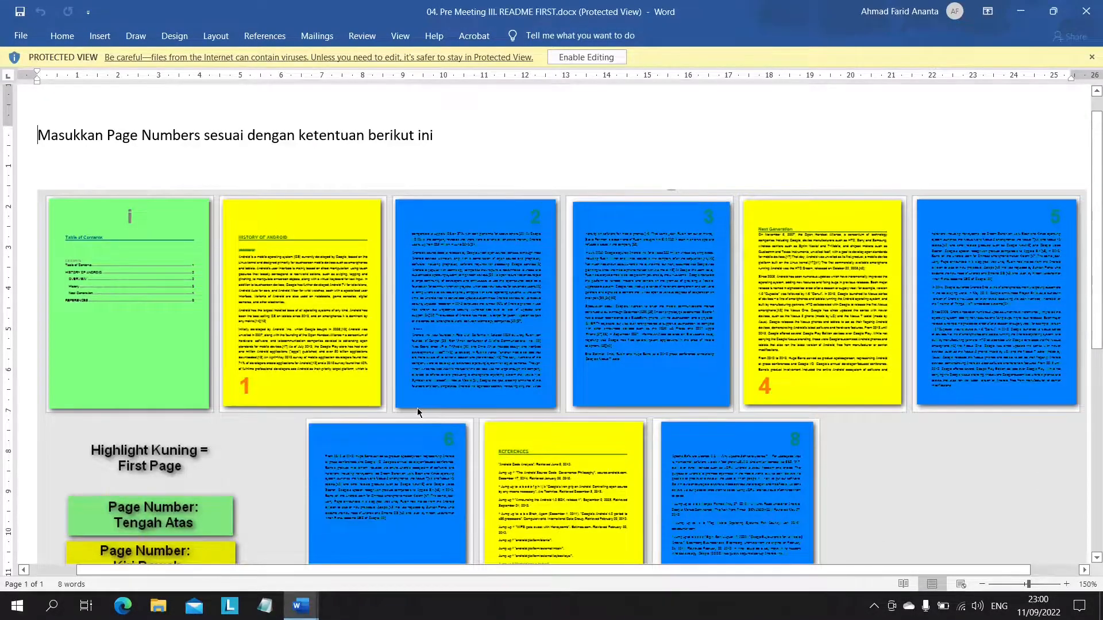
pyautogui.scroll(-5, 417, 408)
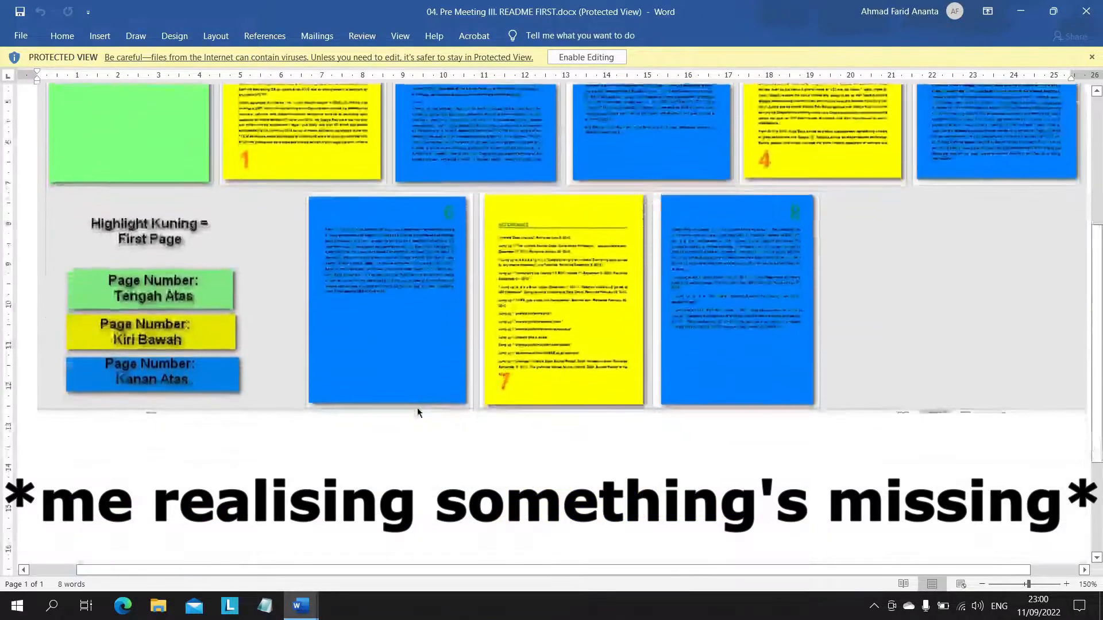
pyautogui.hotkey('alt', 'Tab')
pyautogui.scroll(10, 551, 345)
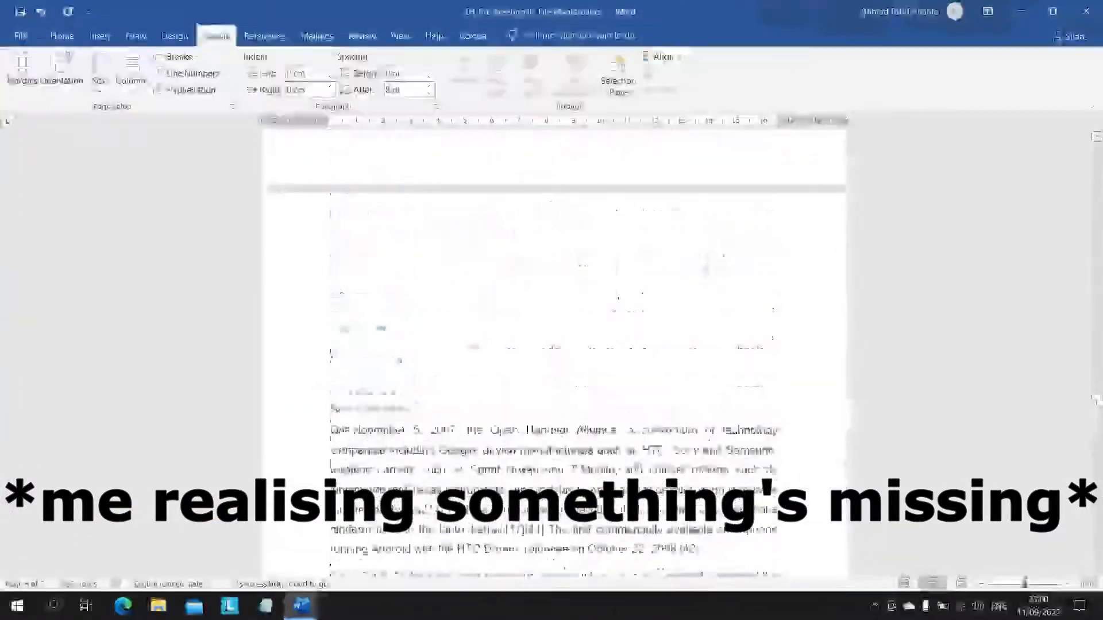
pyautogui.scroll(8, 417, 408)
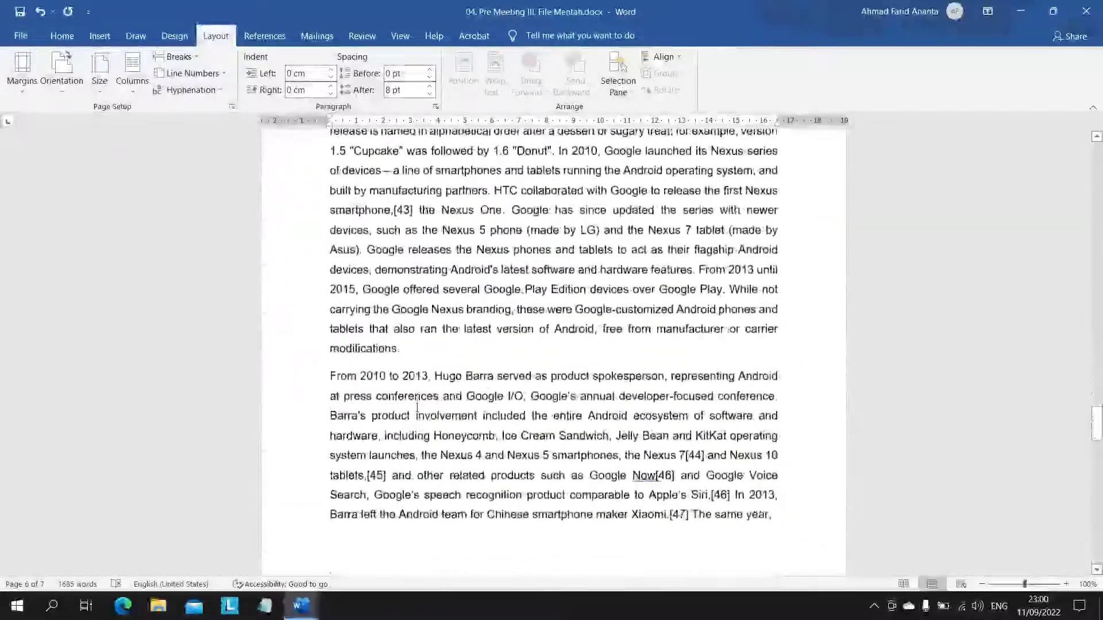
pyautogui.scroll(-10, 417, 408)
pyautogui.scroll(6, 417, 407)
pyautogui.scroll(-6, 417, 407)
pyautogui.scroll(-8, 417, 408)
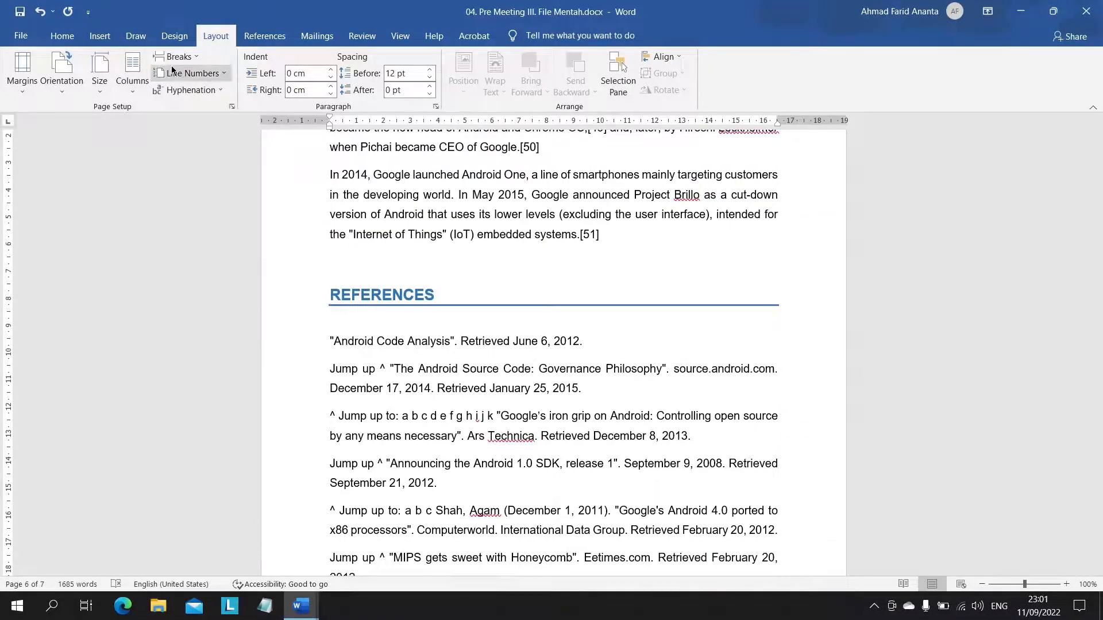
# Step: Insert a Next Page section break before the REFERENCES heading
pyautogui.click(172, 57)
pyautogui.click(239, 242)
pyautogui.scroll(-12, 445, 342)
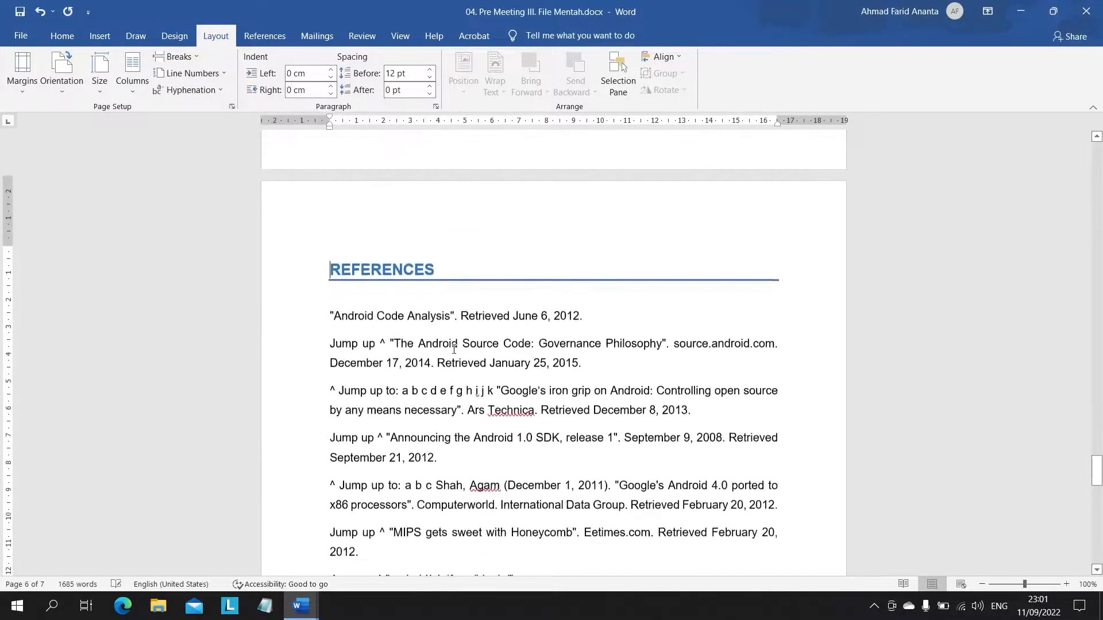
# Step: Recheck the README and insert a Next Page section break before the text starting "possible to predict or dictate" on the last page
pyautogui.scroll(-4, 454, 350)
pyautogui.hotkey('alt', 'Tab')
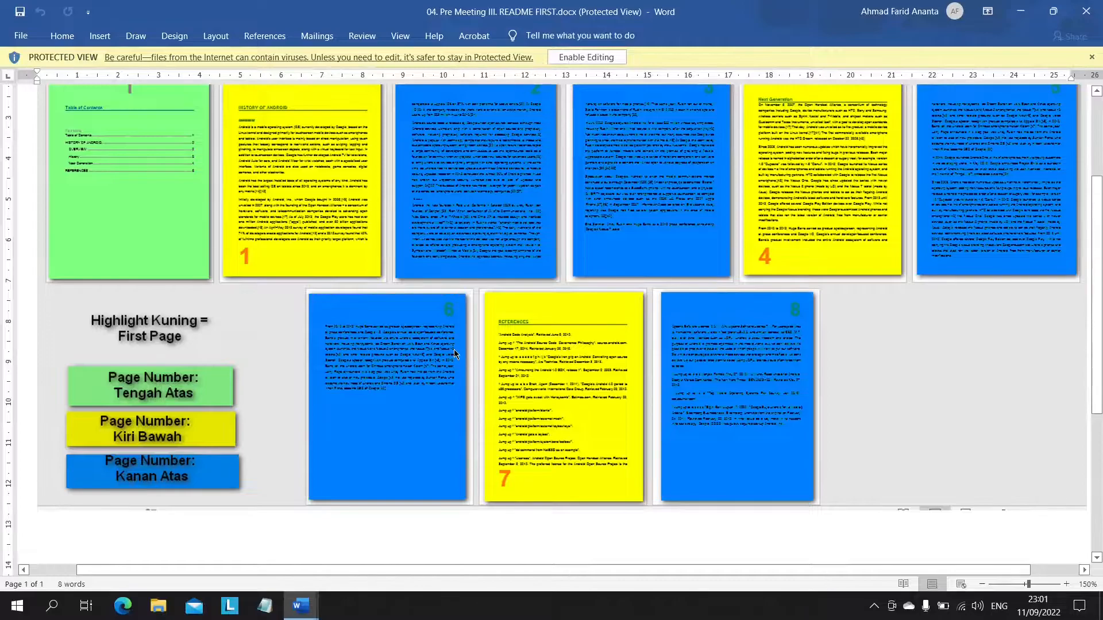
pyautogui.hotkey('alt', 'Tab')
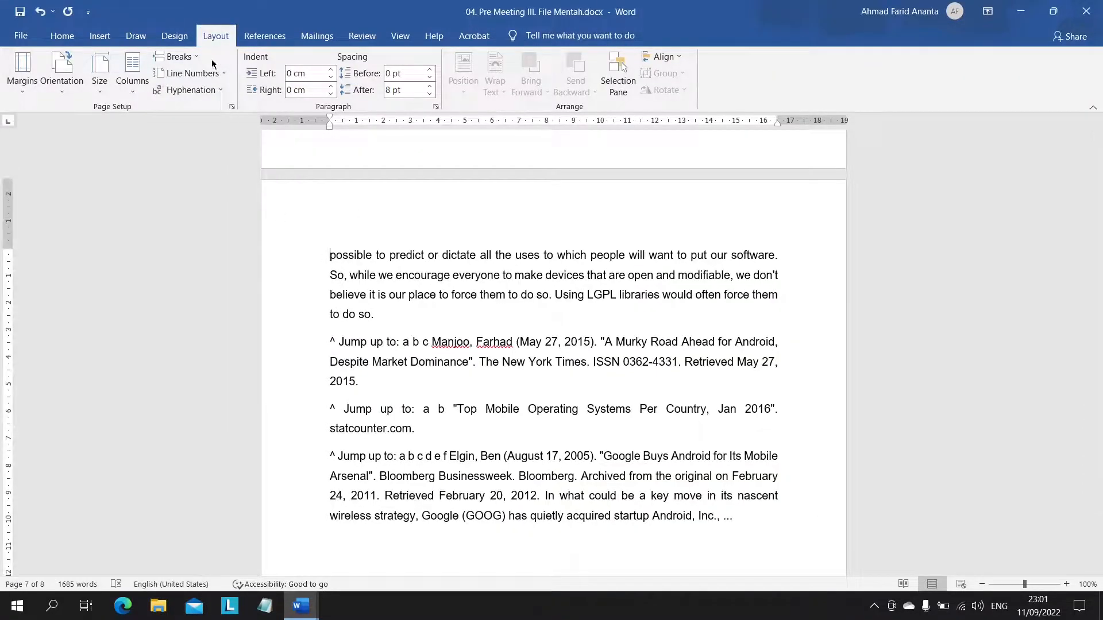
pyautogui.click(176, 56)
pyautogui.click(230, 247)
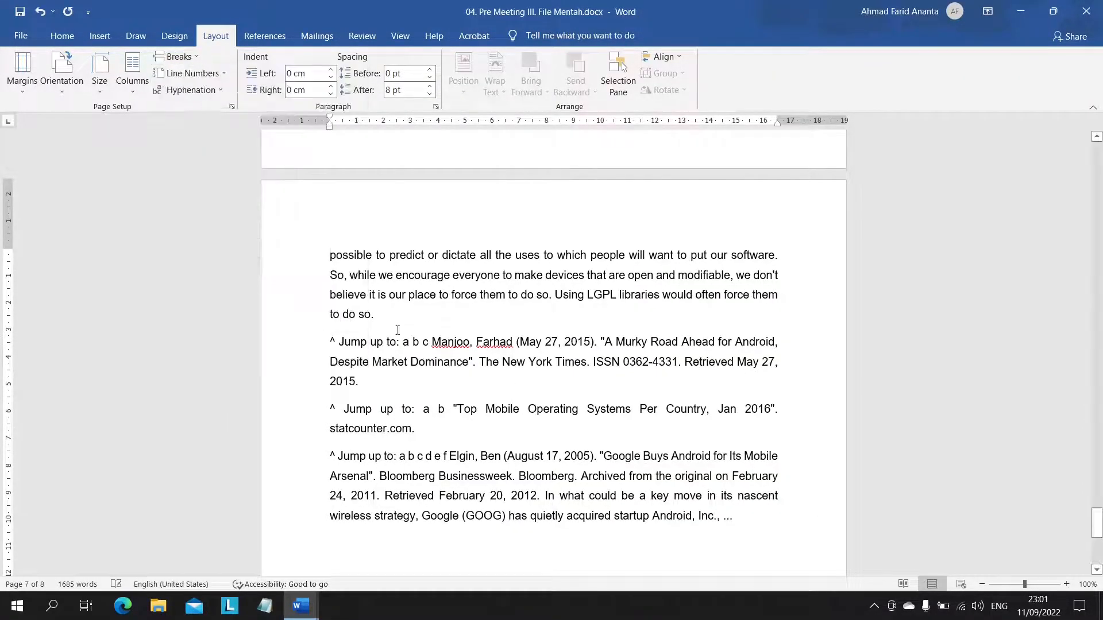
# Step: Review the divided pages of File Mentah and compare them with the README's page number positions
pyautogui.scroll(-5, 529, 385)
pyautogui.scroll(20, 528, 384)
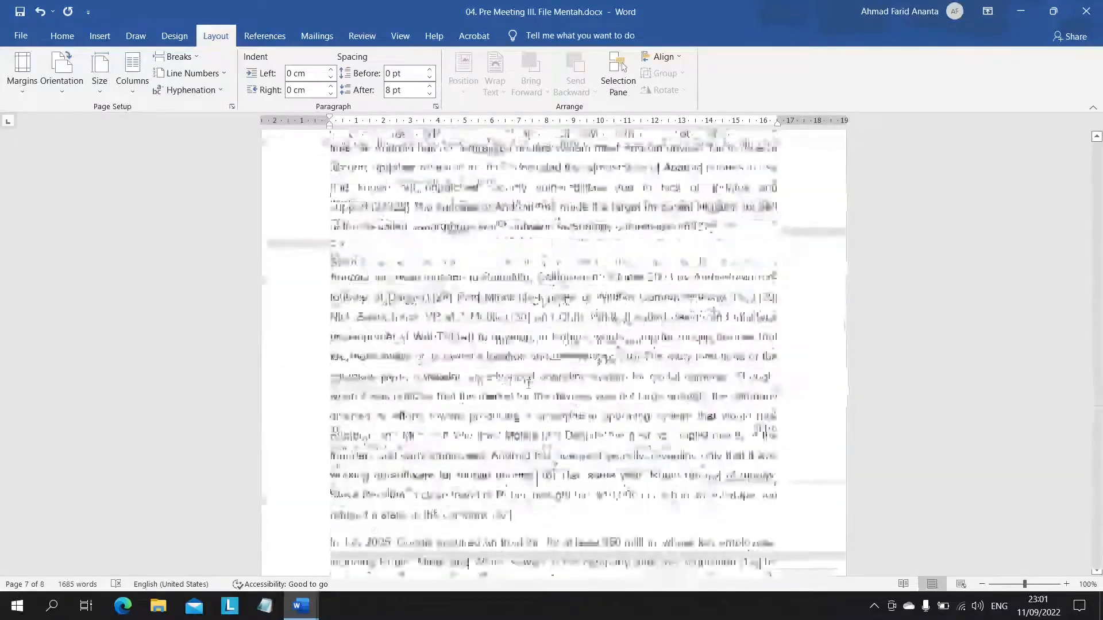
pyautogui.hotkey('alt', 'Tab')
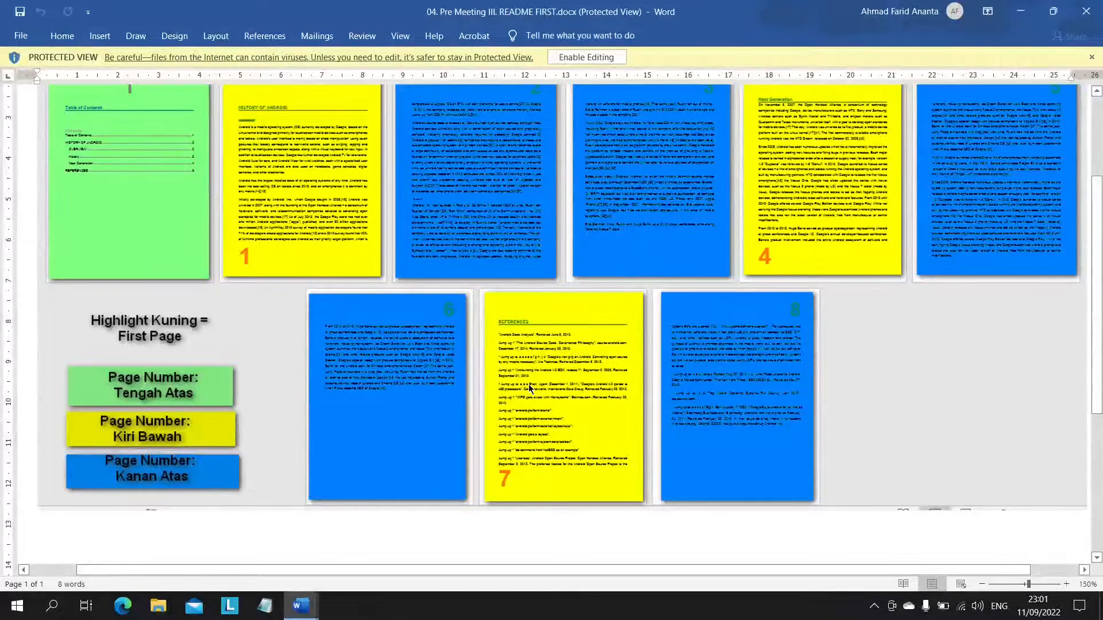
pyautogui.scroll(3, 528, 385)
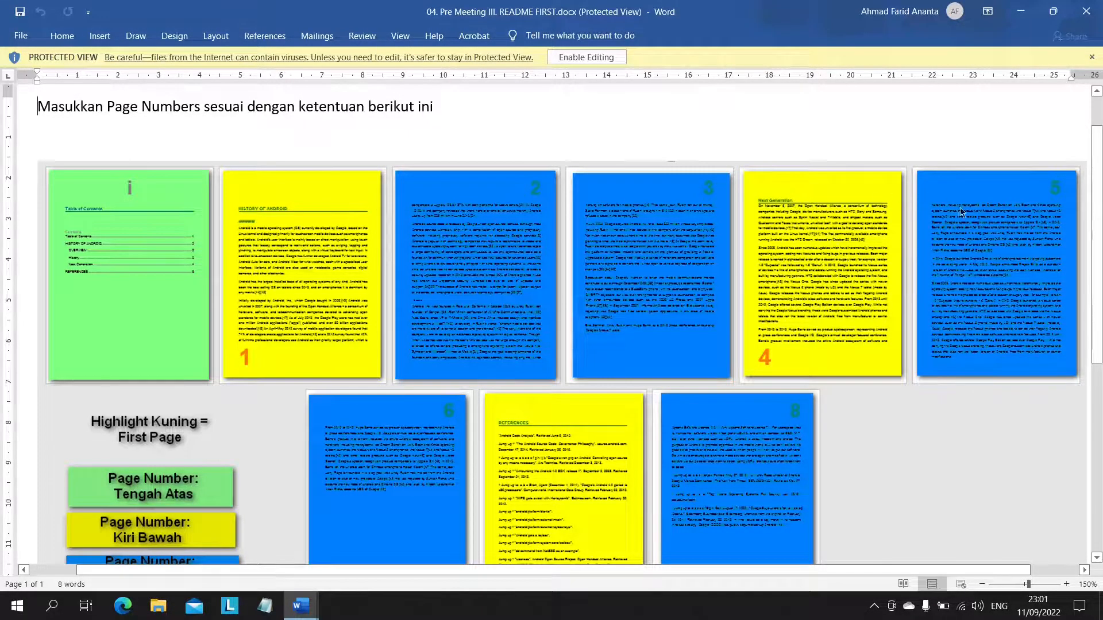
pyautogui.scroll(-3, 468, 287)
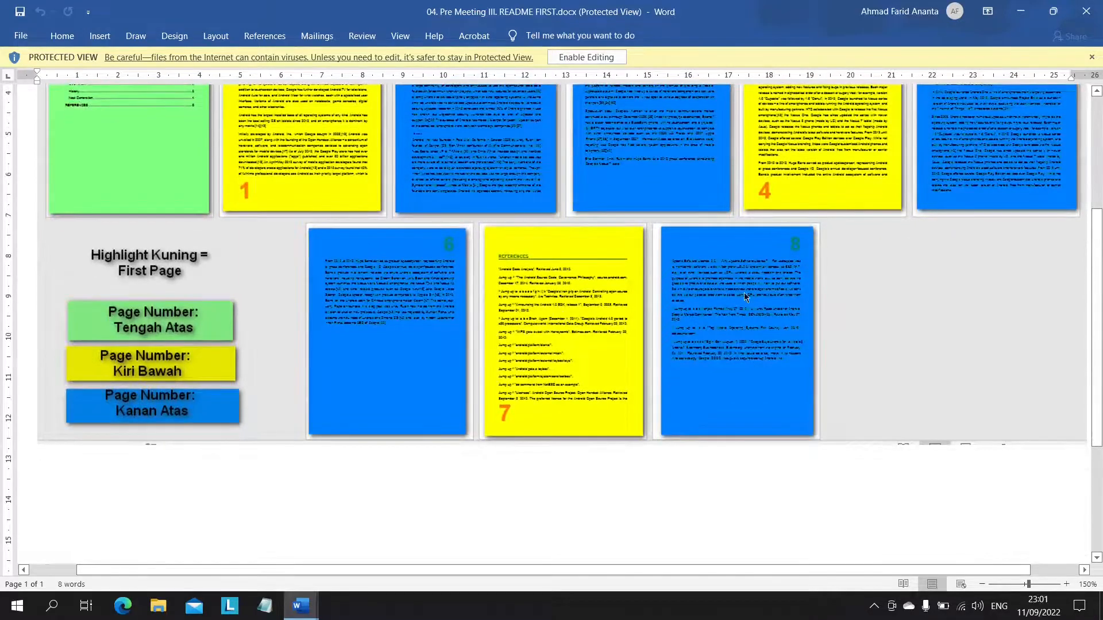
pyautogui.hotkey('alt', 'Tab')
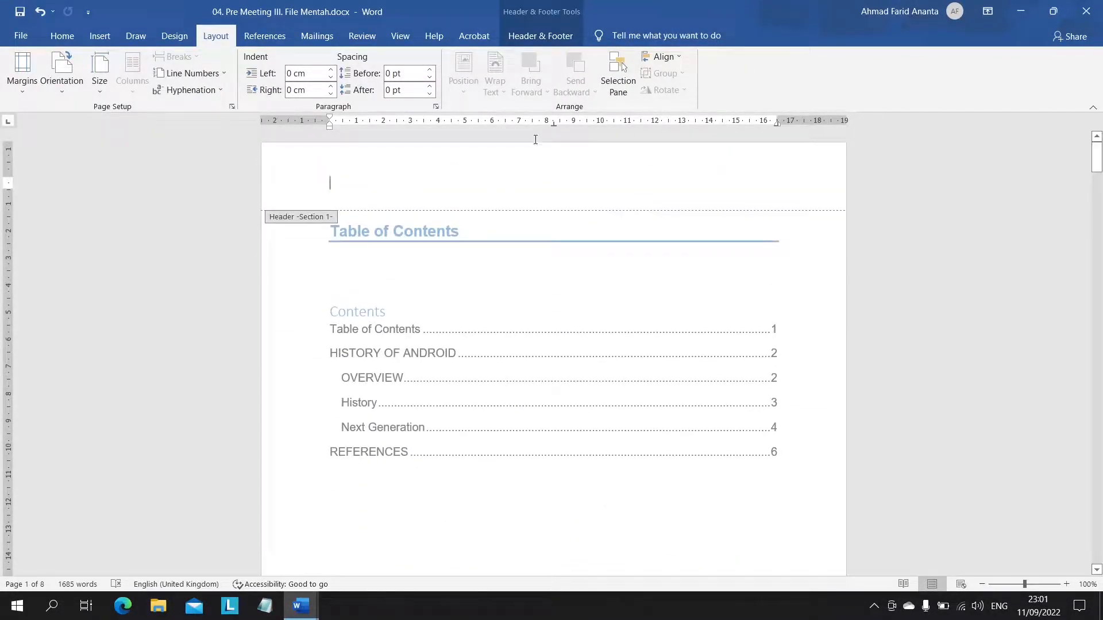
# Step: Turn off Link to Previous for the headers and footers of sections 2 to 7, and close header and footer editing
pyautogui.scroll(3, 170, 39)
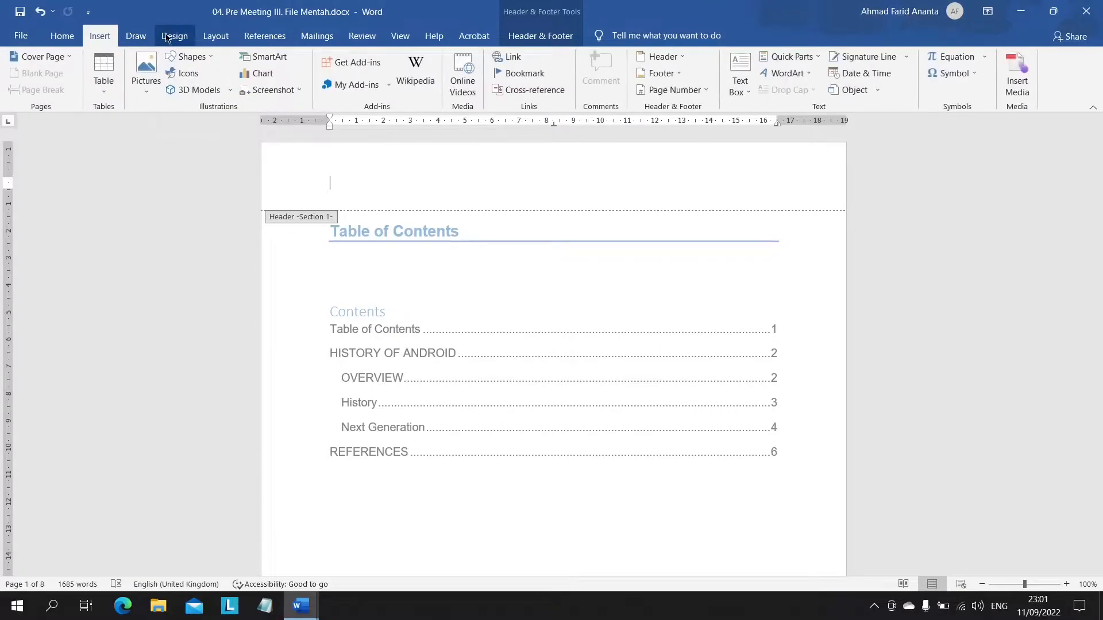
pyautogui.scroll(-10, 569, 313)
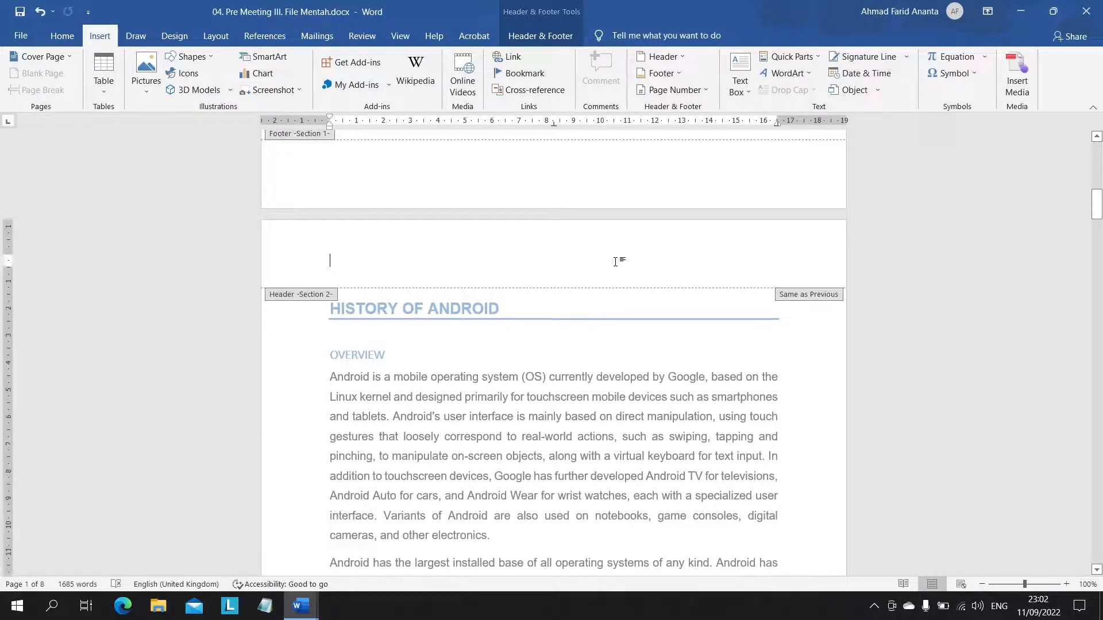
pyautogui.click(523, 30)
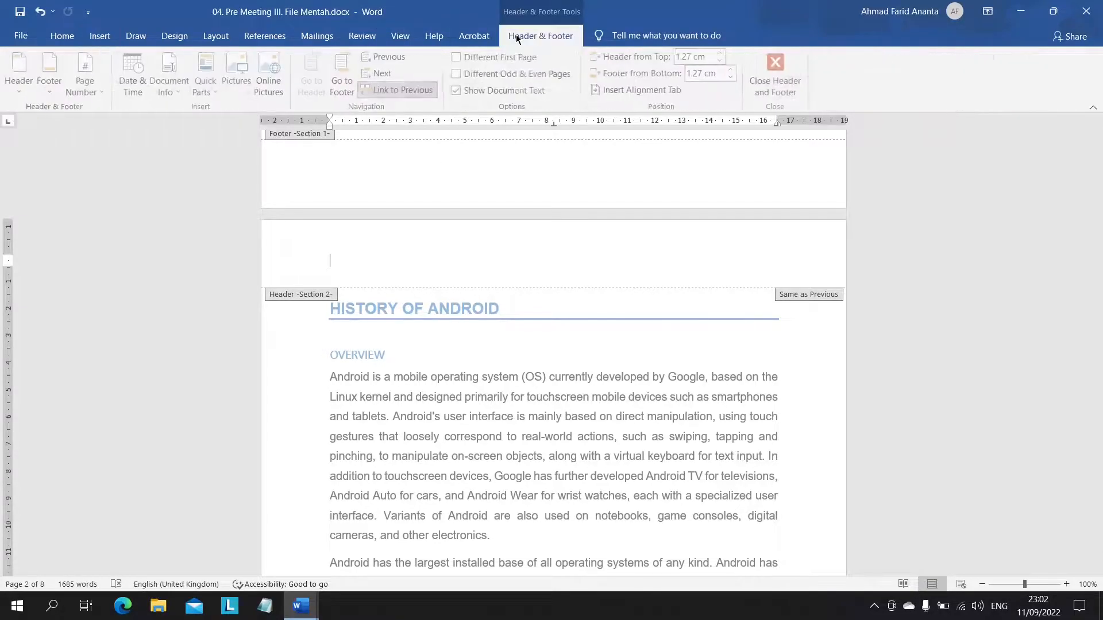
pyautogui.scroll(-10, 477, 294)
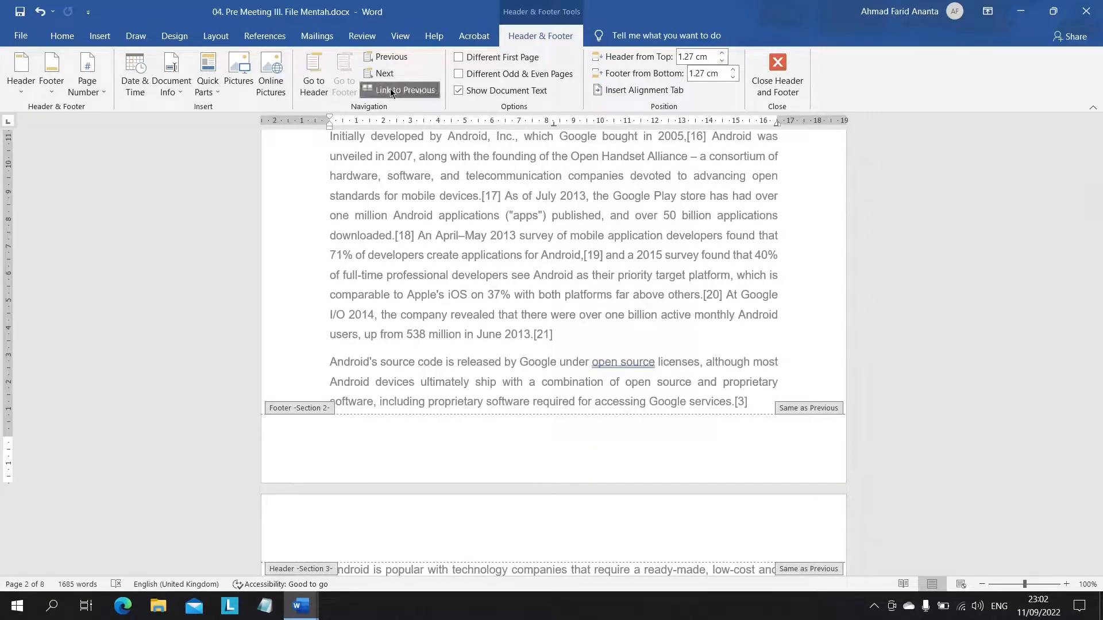
pyautogui.scroll(-20, 483, 345)
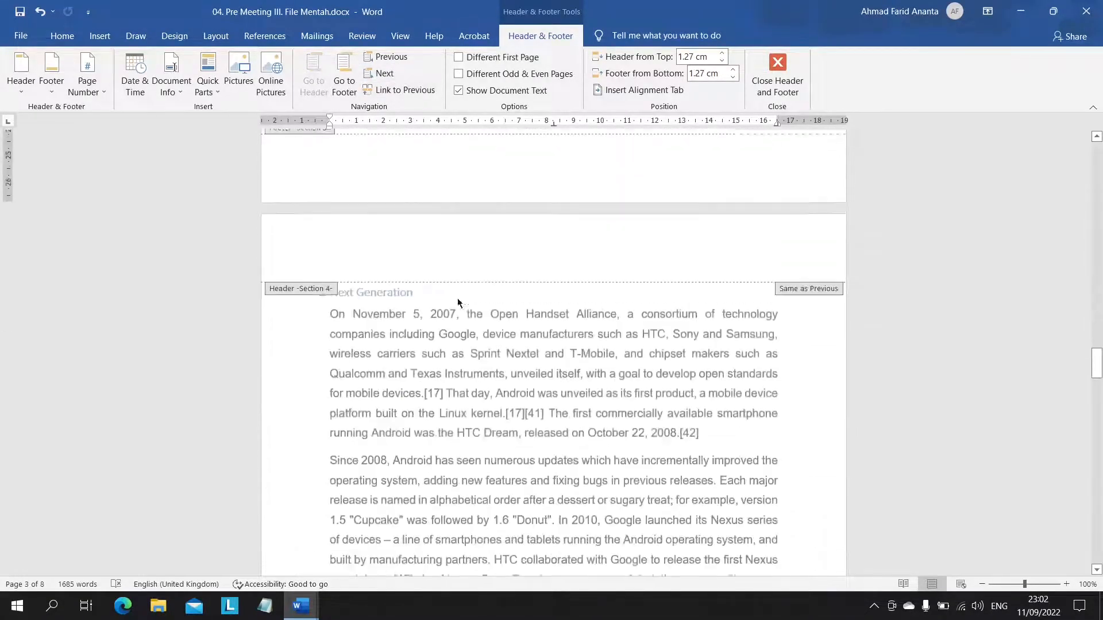
pyautogui.scroll(-20, 483, 489)
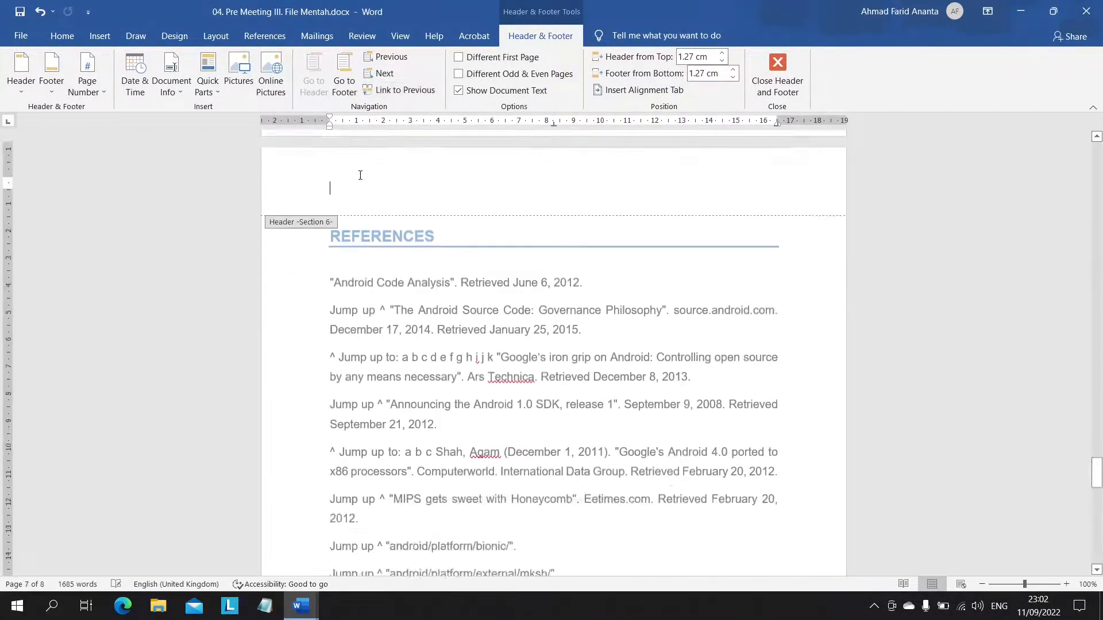
pyautogui.scroll(-10, 529, 532)
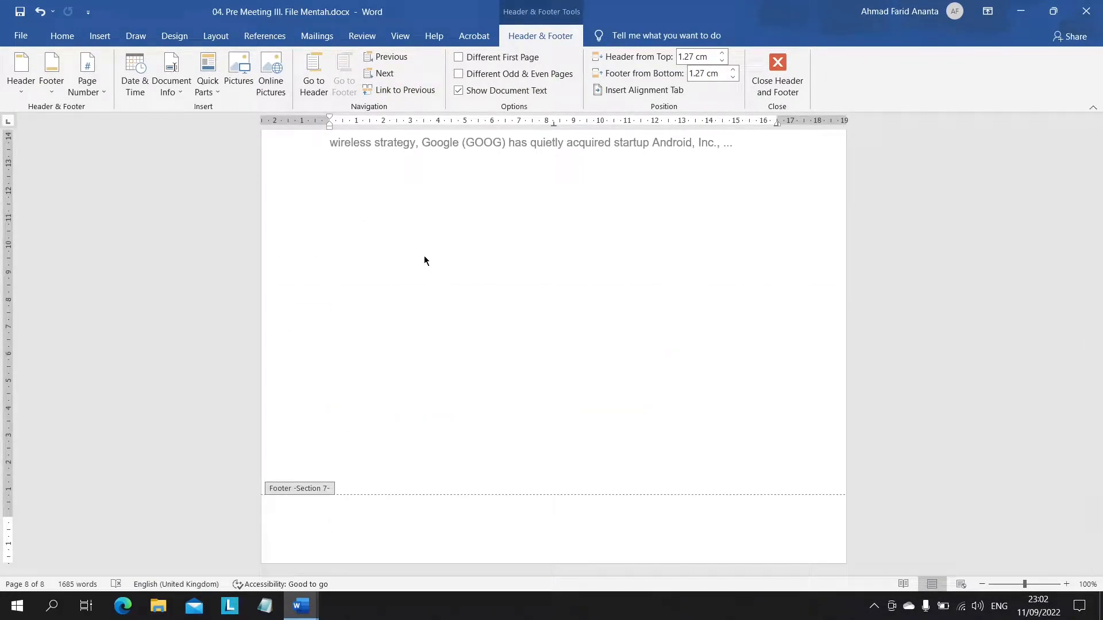
pyautogui.scroll(15, 424, 257)
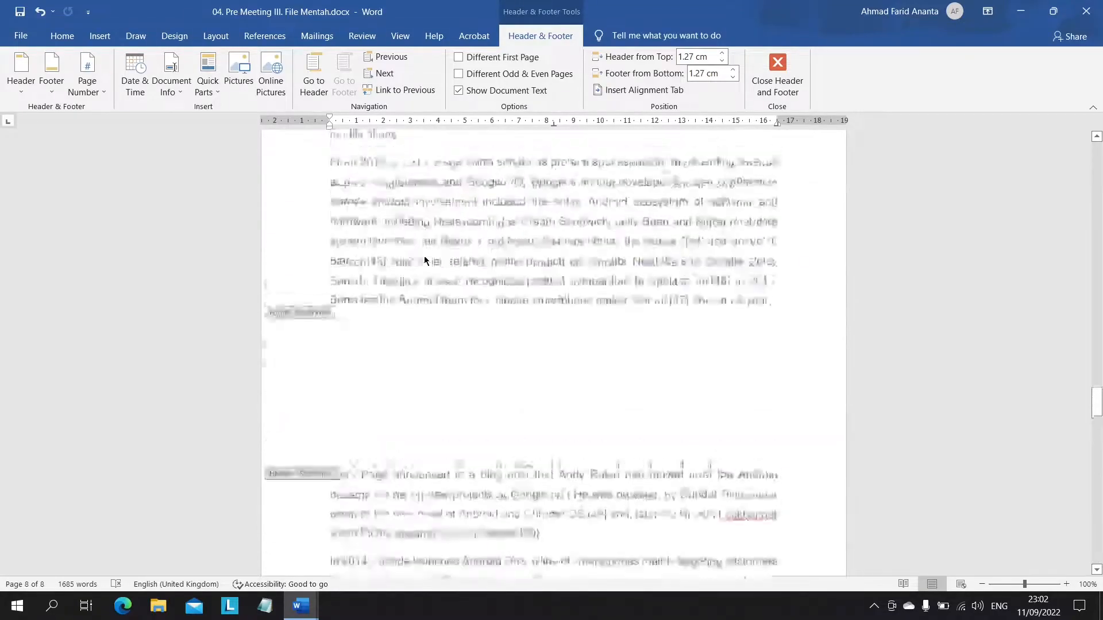
pyautogui.scroll(20, 424, 256)
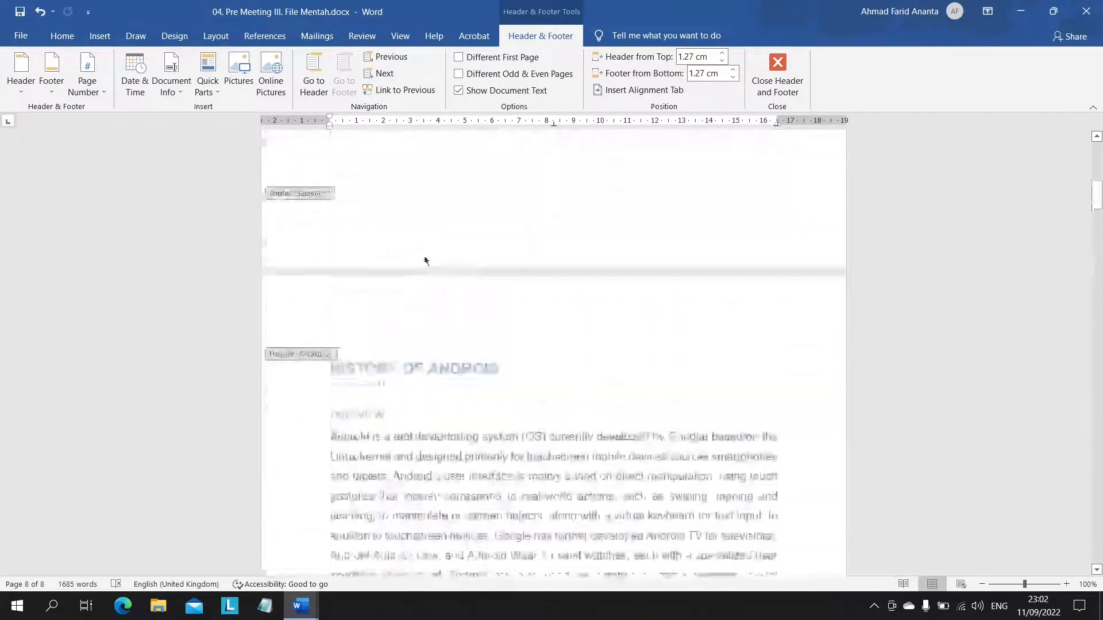
pyautogui.scroll(1, 425, 260)
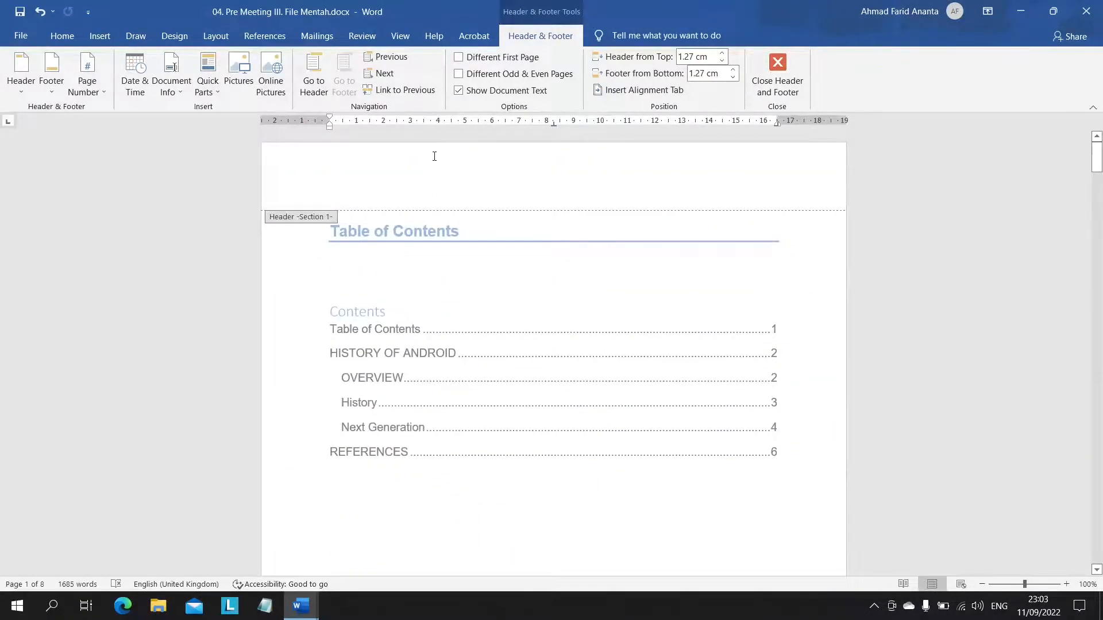
pyautogui.click(772, 82)
# Step: Set the Table of Contents section's page numbers to lowercase Roman numerals and insert a Plain Number 2 number at the top of the page
pyautogui.click(99, 35)
pyautogui.click(675, 89)
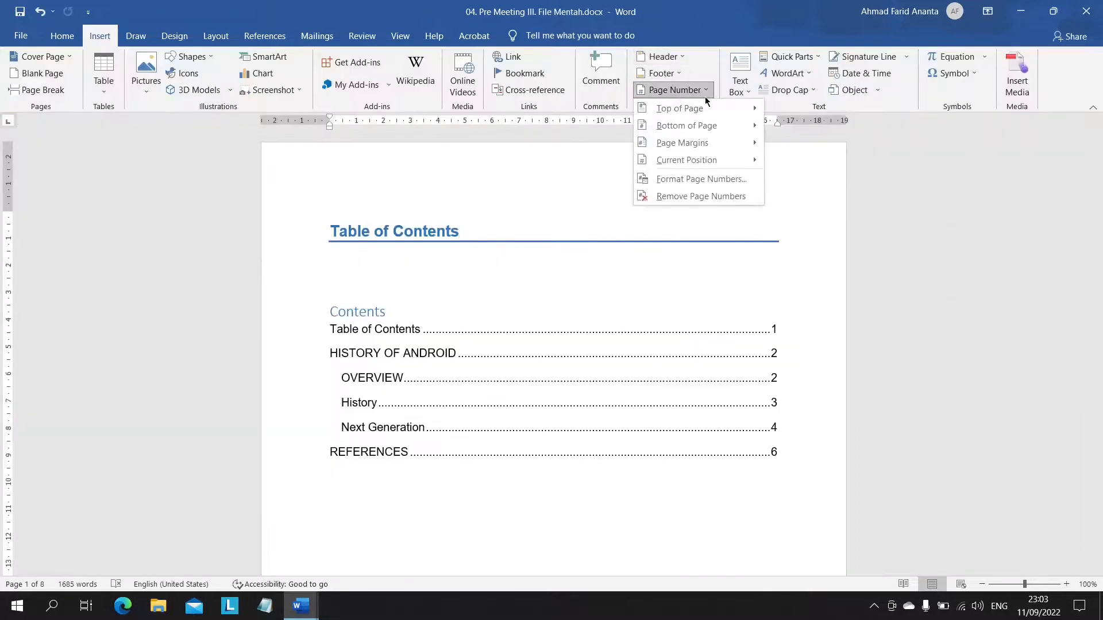
pyautogui.click(701, 179)
pyautogui.click(629, 214)
pyautogui.click(578, 265)
pyautogui.click(531, 375)
pyautogui.click(675, 90)
pyautogui.moveTo(681, 109)
pyautogui.click(862, 243)
pyautogui.scroll(-9, 499, 252)
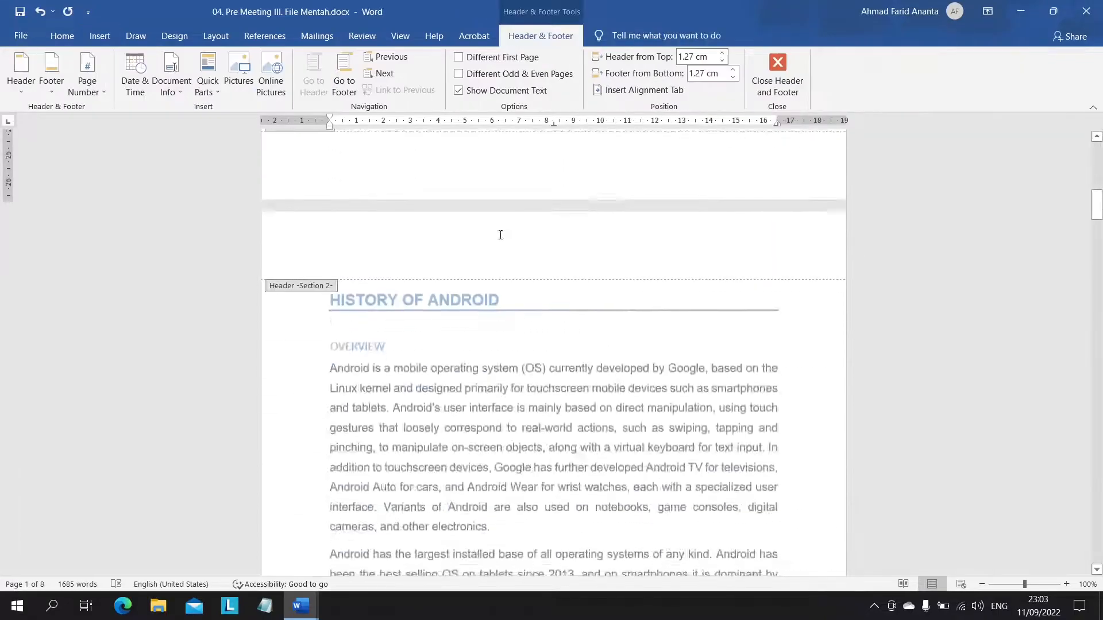
pyautogui.click(778, 74)
# Step: Start the HISTORY OF ANDROID section's page numbering at 1 and insert a Plain Number 1 number at the bottom of the page
pyautogui.click(100, 36)
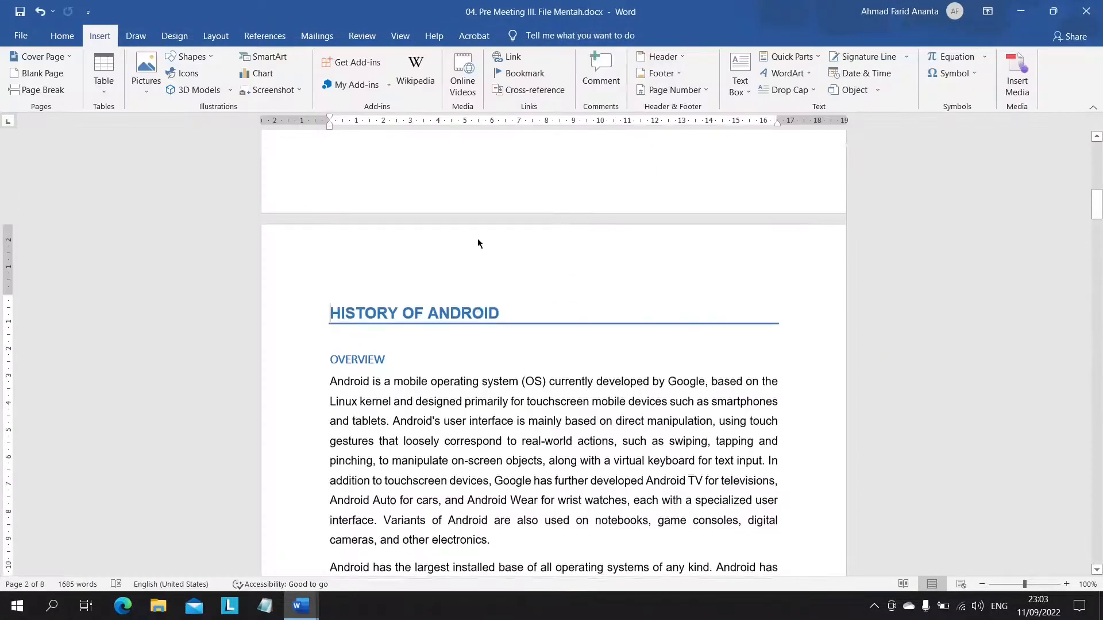
pyautogui.scroll(-1, 478, 239)
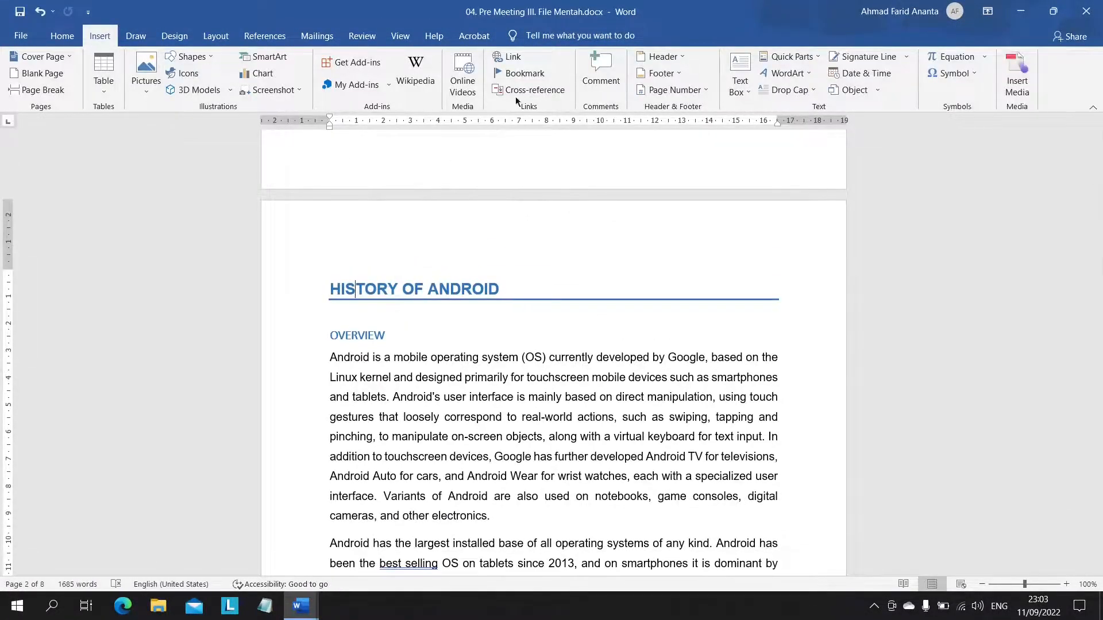
pyautogui.click(675, 90)
pyautogui.click(672, 178)
pyautogui.click(530, 376)
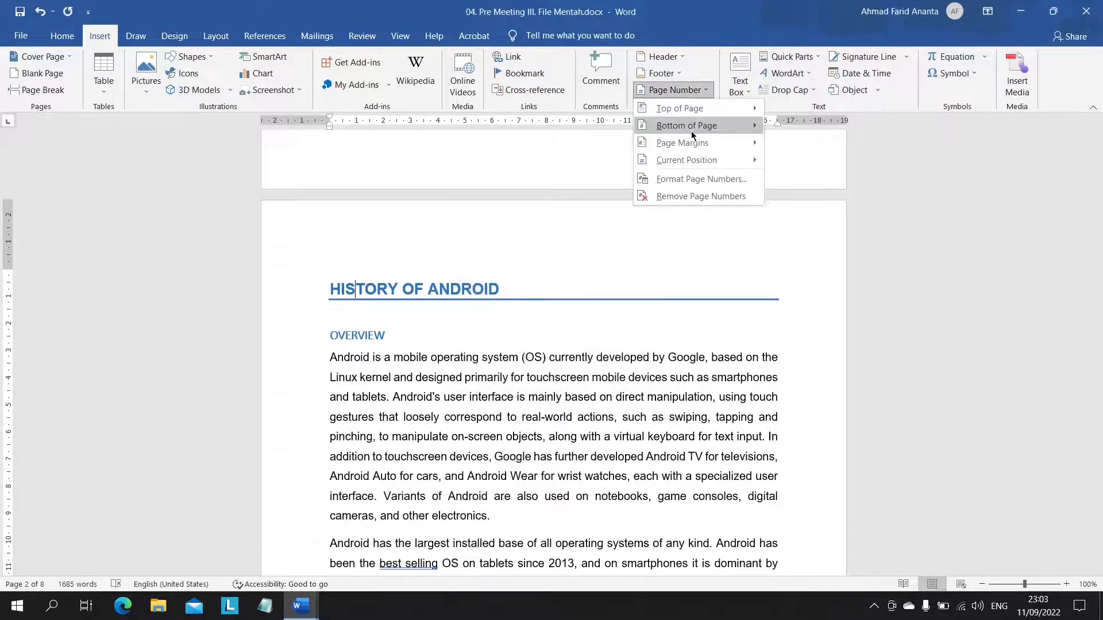
pyautogui.click(833, 161)
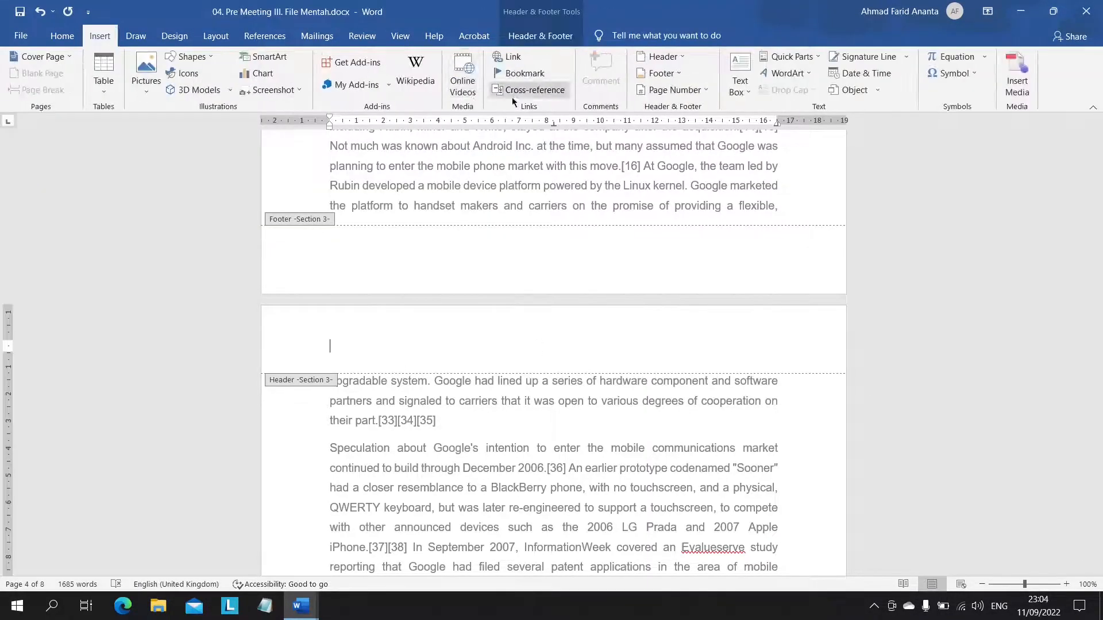
pyautogui.moveTo(679, 108)
pyautogui.click(931, 301)
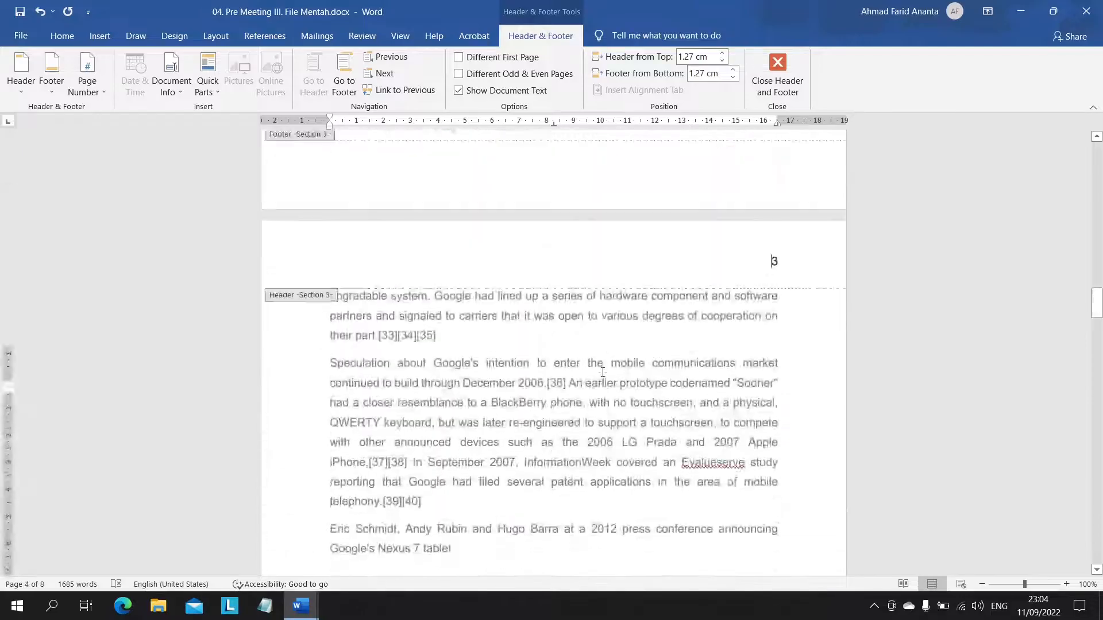
pyautogui.doubleClick(602, 371)
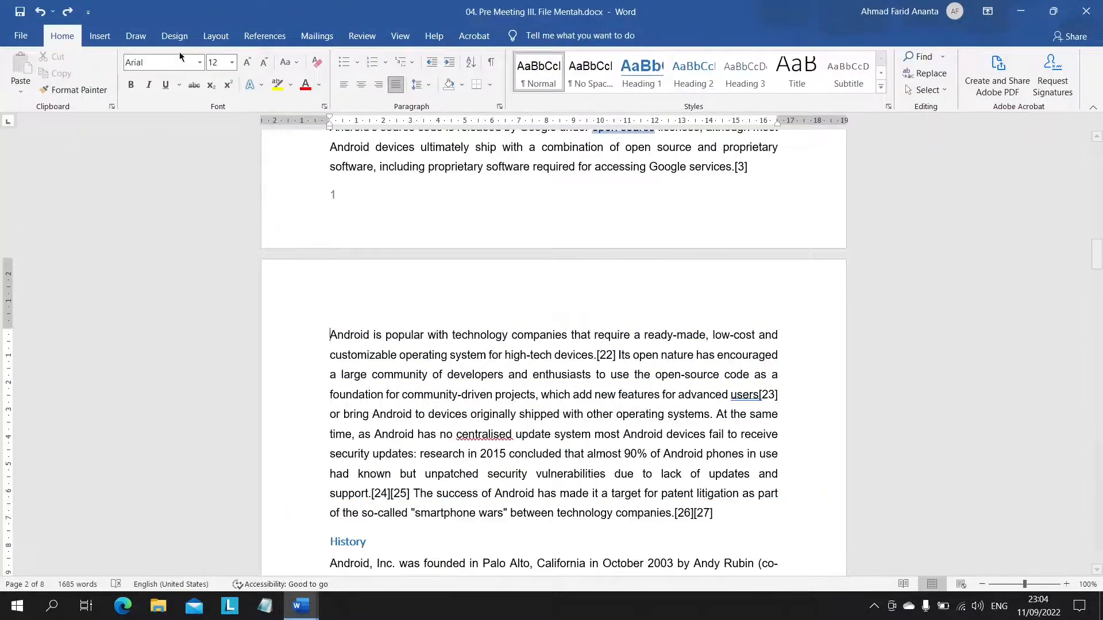
# Step: Insert a Plain Number 3 page number at the top of the section starting "Android is popular with technology companies"
pyautogui.click(100, 36)
pyautogui.click(687, 96)
pyautogui.moveTo(701, 108)
pyautogui.click(850, 300)
pyautogui.scroll(3, 603, 379)
# Step: Insert a Plain Number 1 page number at the bottom of the Next Generation page
pyautogui.scroll(-20, 603, 377)
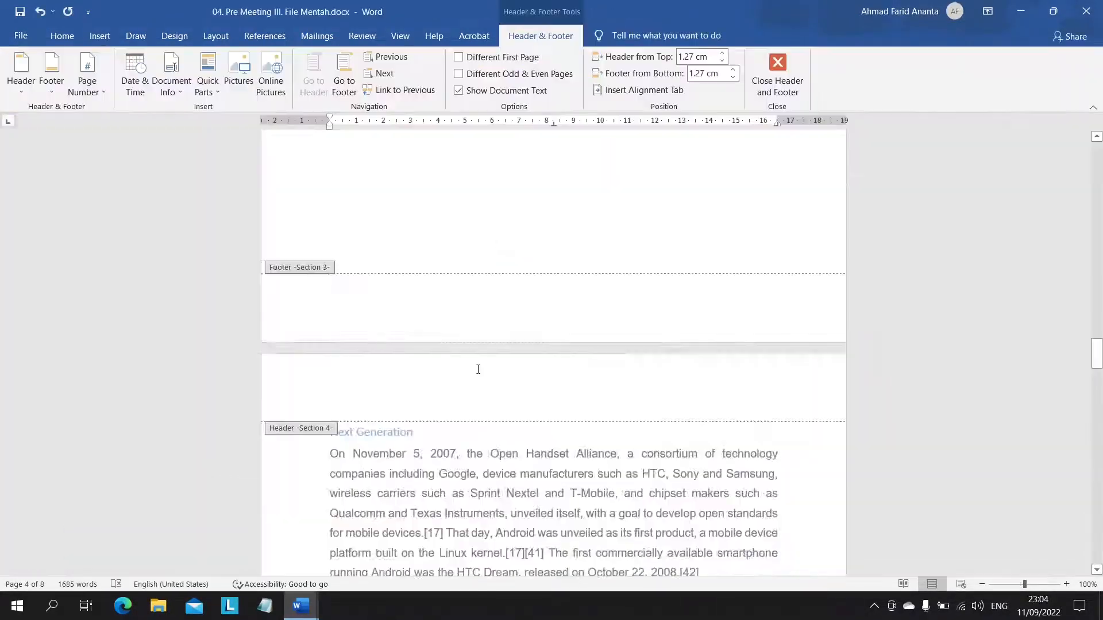
pyautogui.scroll(-3, 477, 370)
pyautogui.doubleClick(447, 258)
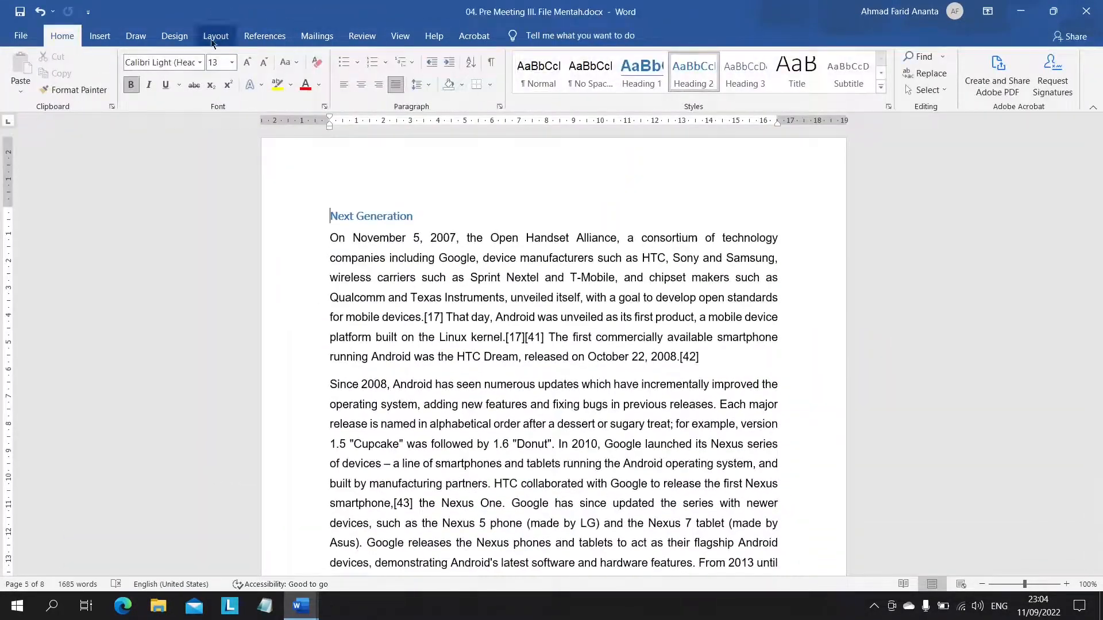
pyautogui.click(99, 35)
pyautogui.click(675, 89)
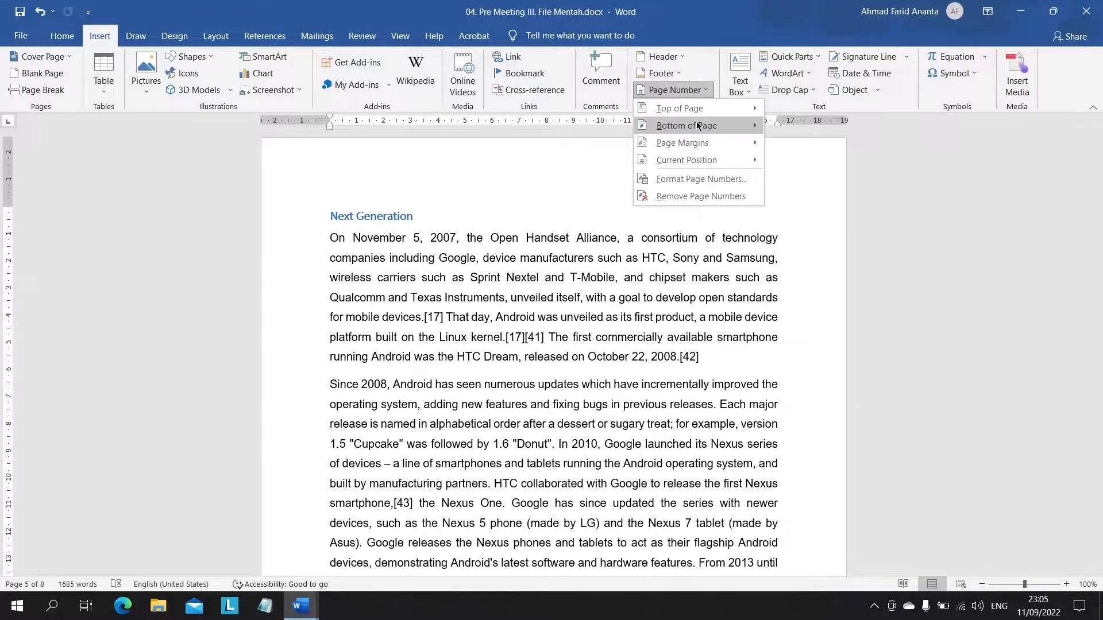
pyautogui.moveTo(686, 125)
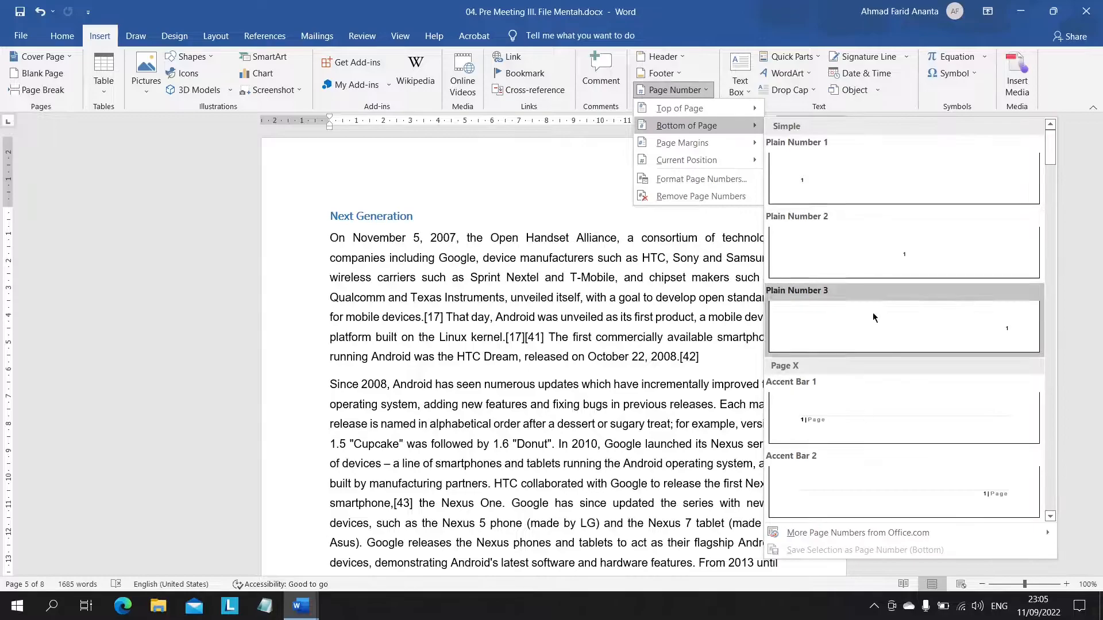
pyautogui.click(873, 316)
pyautogui.scroll(-3, 605, 408)
pyautogui.scroll(5, 605, 408)
# Step: Insert a Plain Number 3 page number at the top of the section starting "Larry Page announced in a blog post"
pyautogui.doubleClick(322, 387)
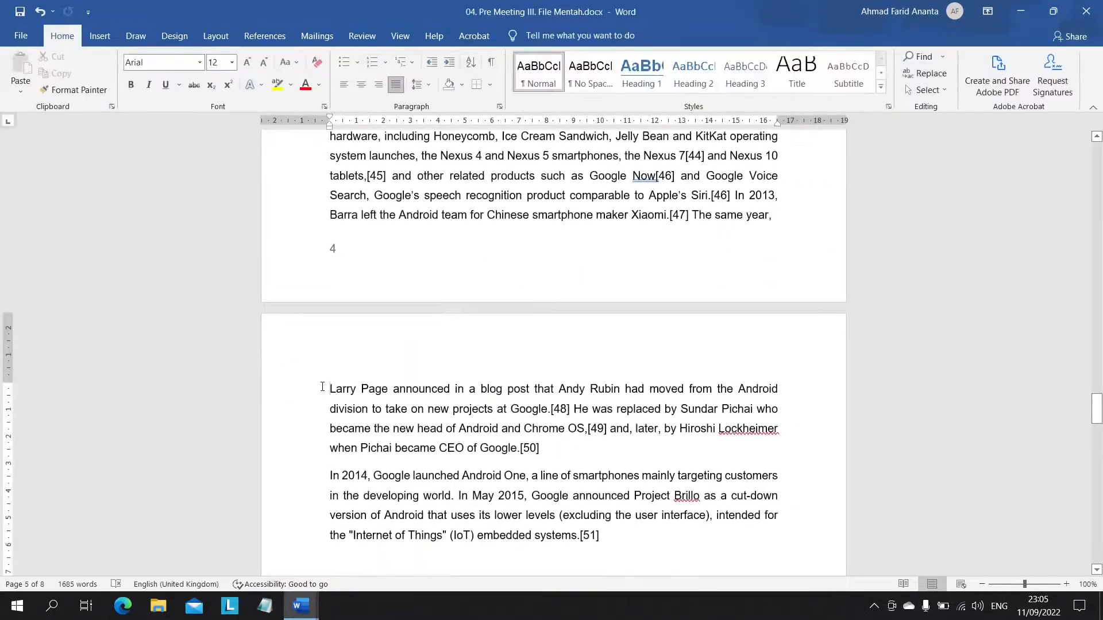
pyautogui.click(99, 36)
pyautogui.click(674, 89)
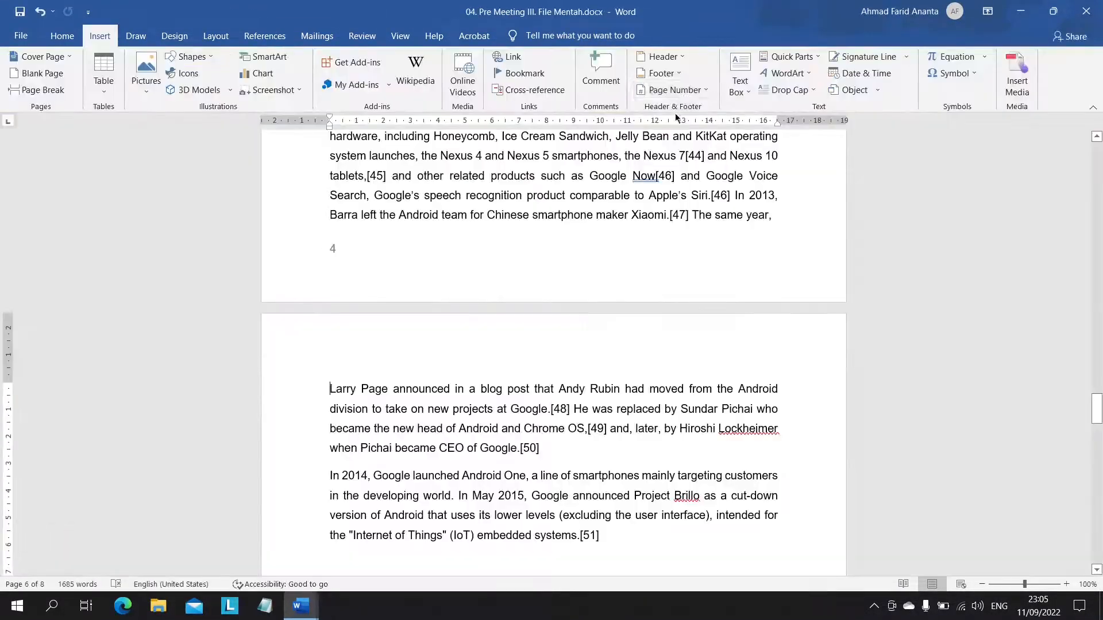
pyautogui.click(675, 90)
pyautogui.moveTo(686, 108)
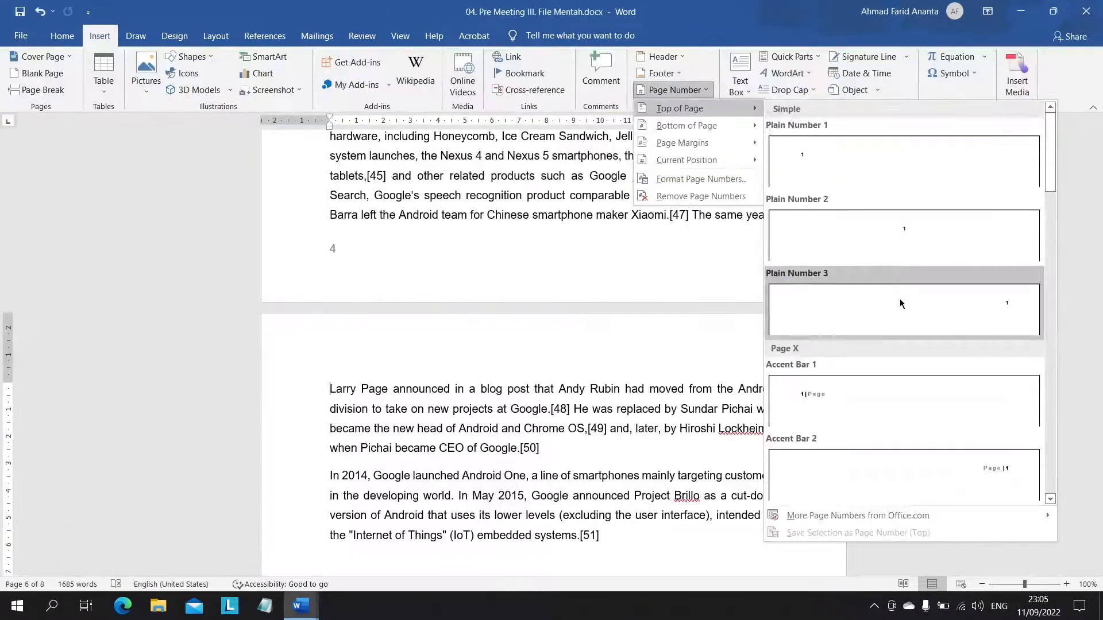
pyautogui.click(900, 299)
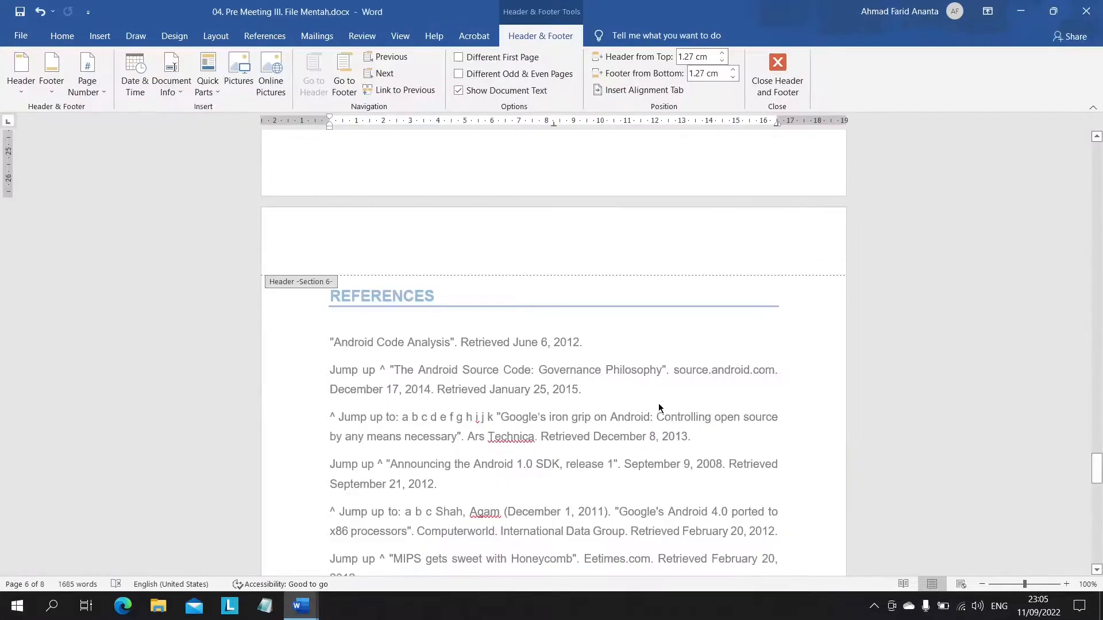
# Step: Insert a Plain Number 1 page number at the bottom of the REFERENCES page
pyautogui.scroll(-3, 565, 337)
pyautogui.doubleClick(480, 308)
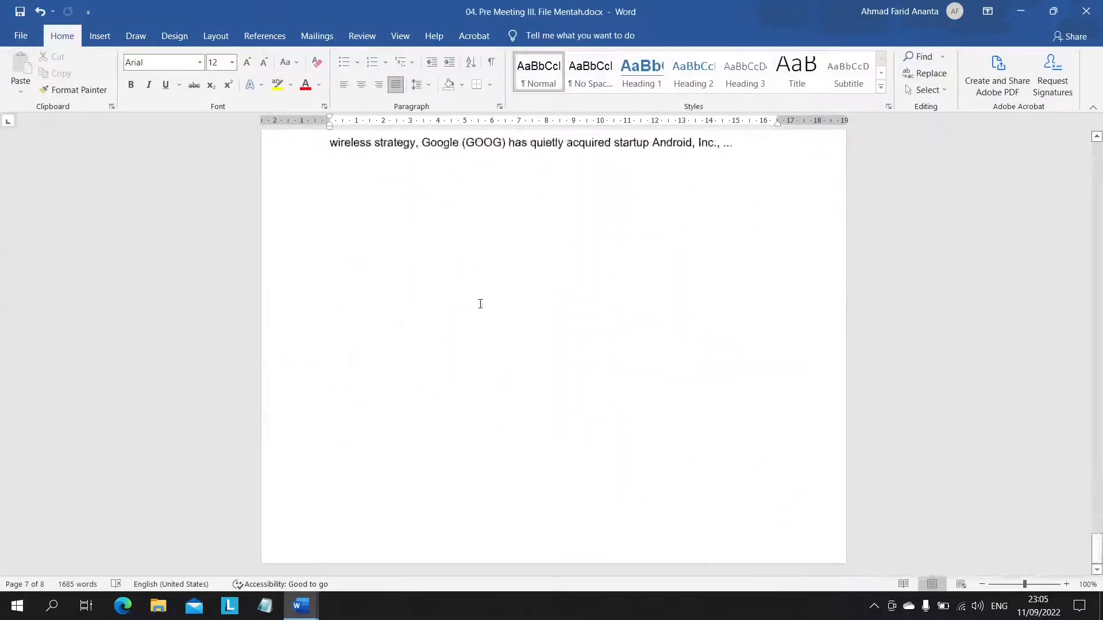
pyautogui.scroll(20, 480, 304)
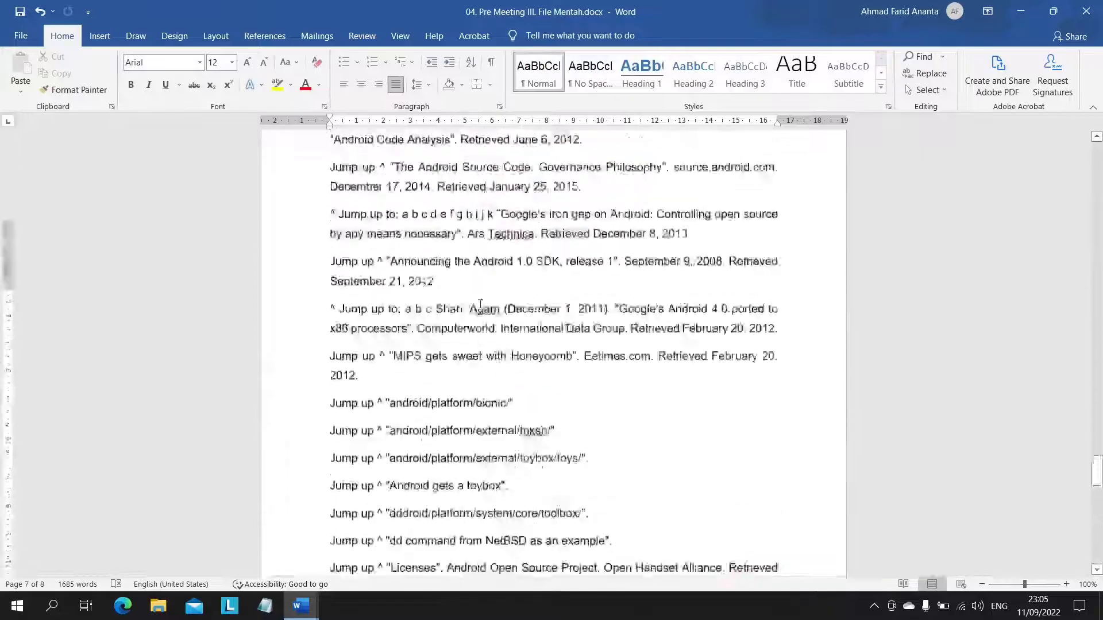
pyautogui.scroll(20, 480, 305)
pyautogui.scroll(-20, 480, 304)
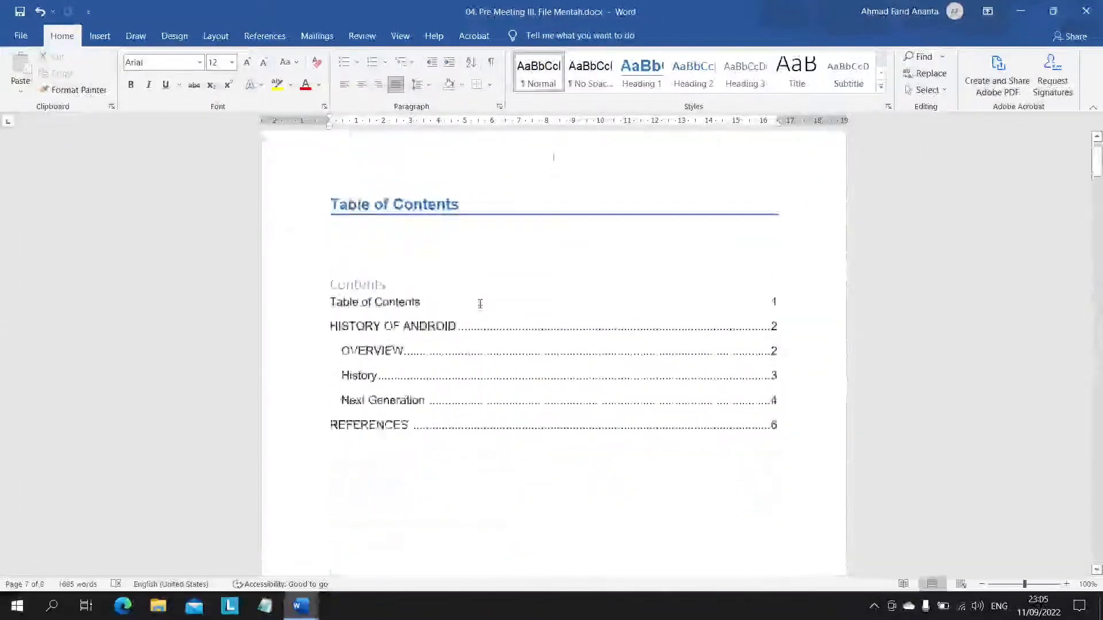
pyautogui.scroll(-20, 480, 304)
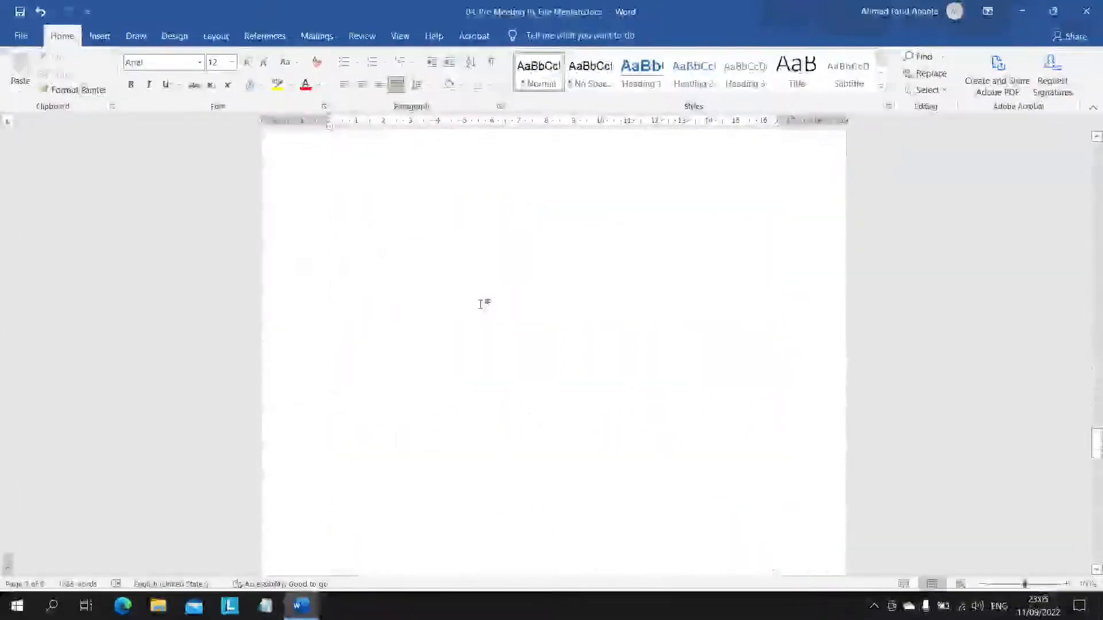
pyautogui.scroll(12, 480, 305)
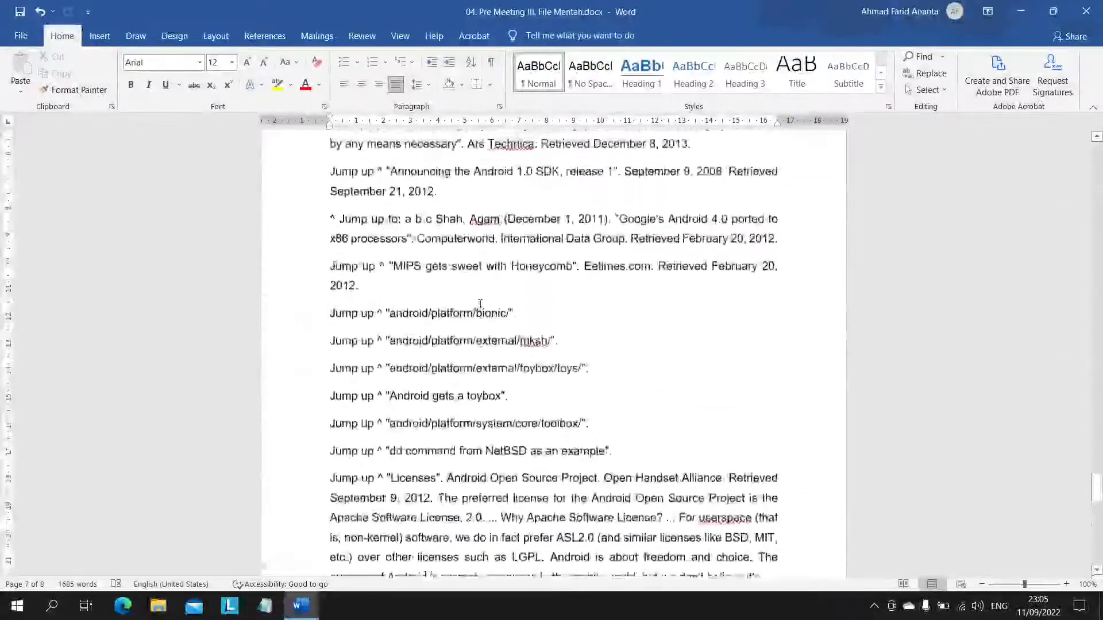
pyautogui.scroll(-3, 336, 432)
pyautogui.click(99, 36)
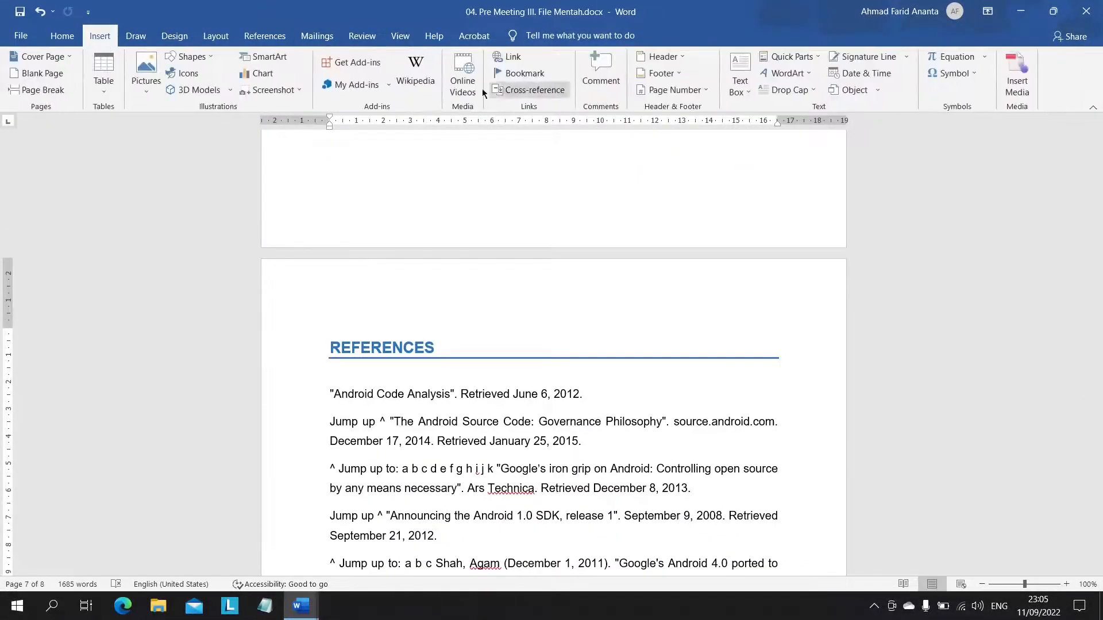
pyautogui.click(687, 90)
pyautogui.moveTo(684, 133)
pyautogui.click(905, 172)
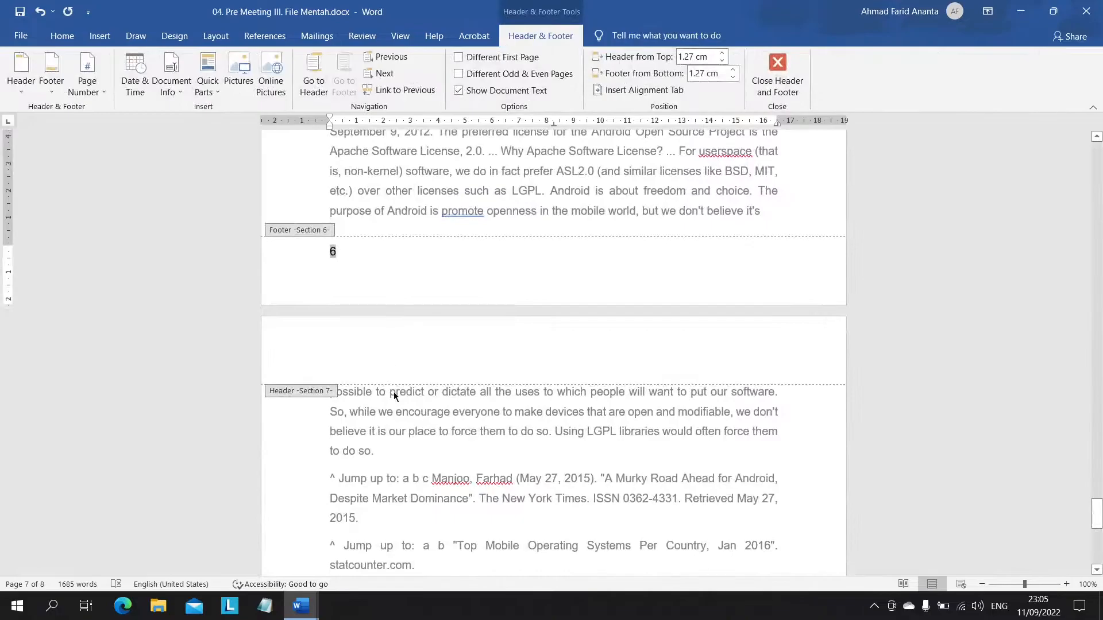
# Step: Compare the page number positions on the final pages with the page layout shown in the README document
pyautogui.hotkey('alt', 'Tab')
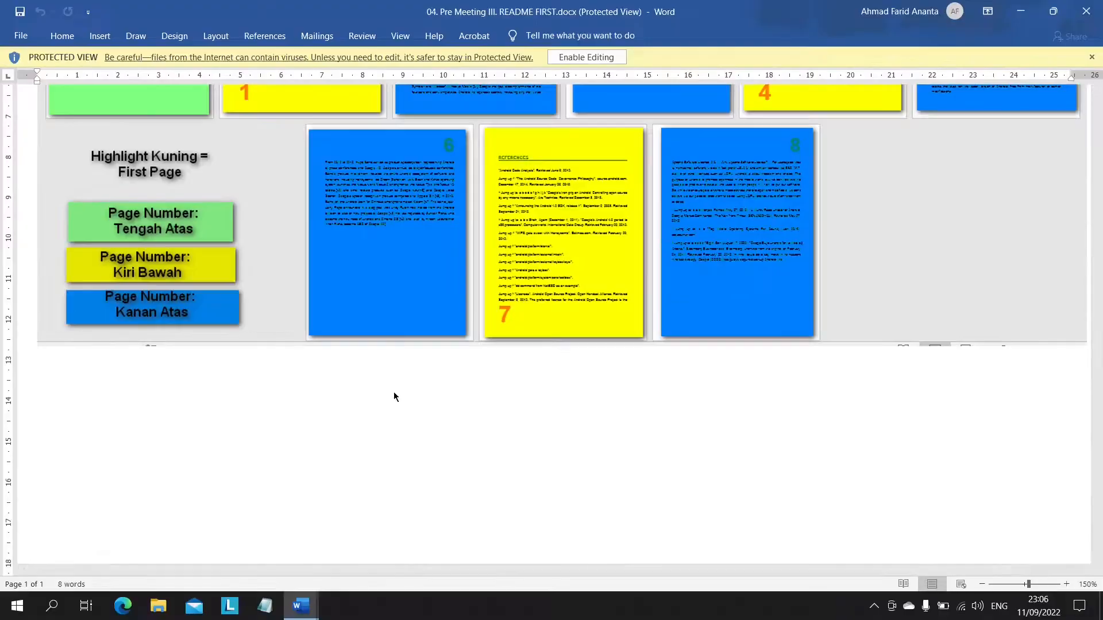
pyautogui.hotkey('alt', 'Tab')
pyautogui.scroll(3, 394, 396)
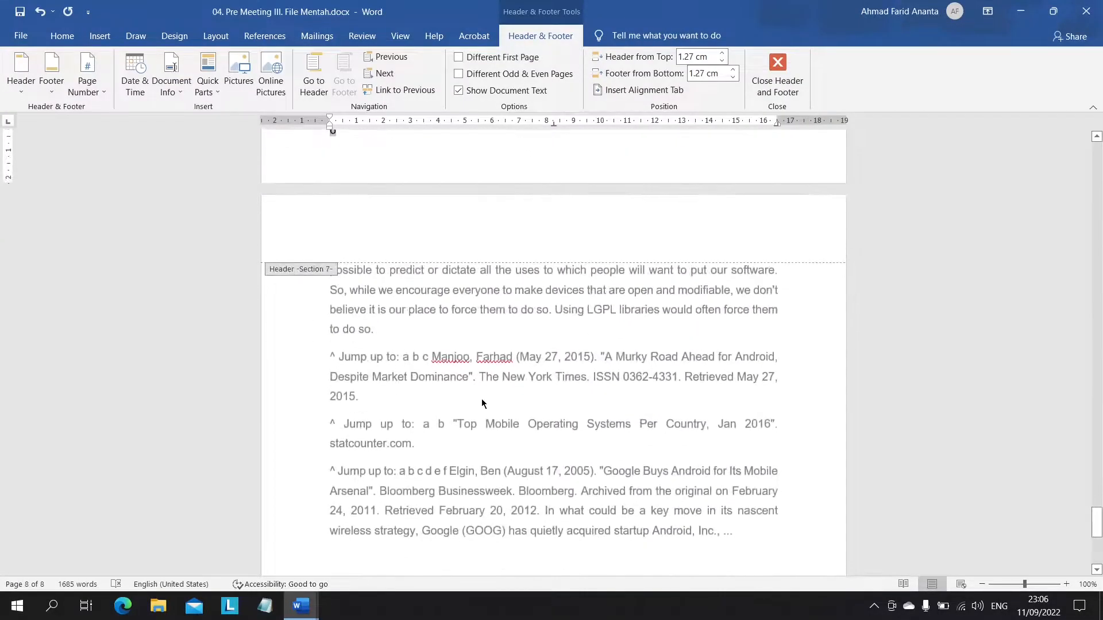
pyautogui.doubleClick(481, 398)
pyautogui.scroll(5, 481, 398)
pyautogui.scroll(-3, 481, 399)
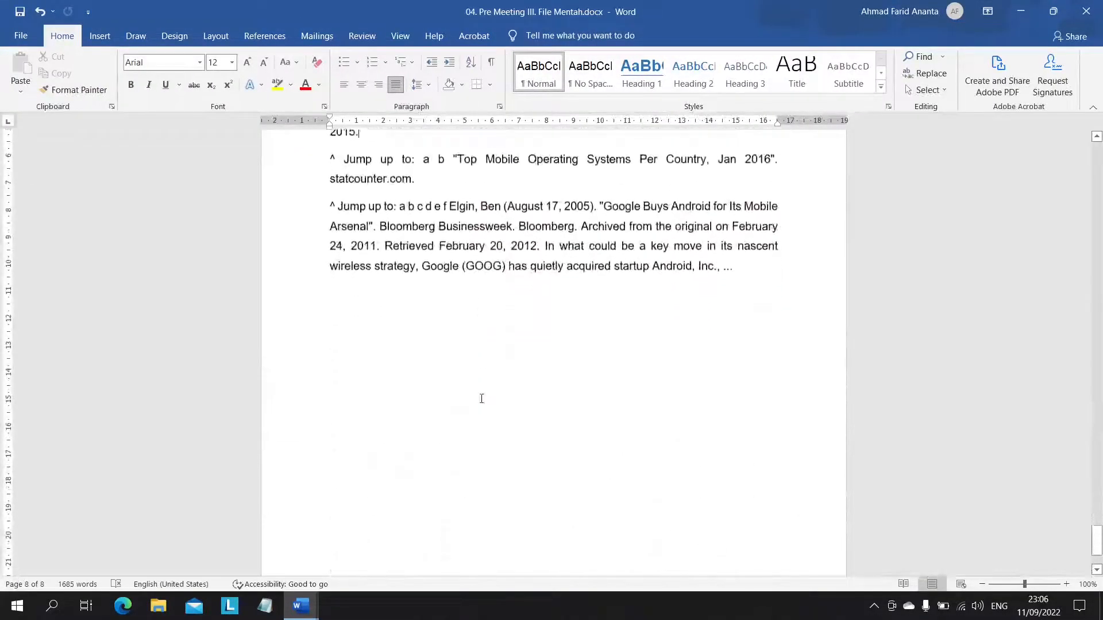
pyautogui.hotkey('alt', 'Tab')
pyautogui.hotkey('alt', 'Tab')
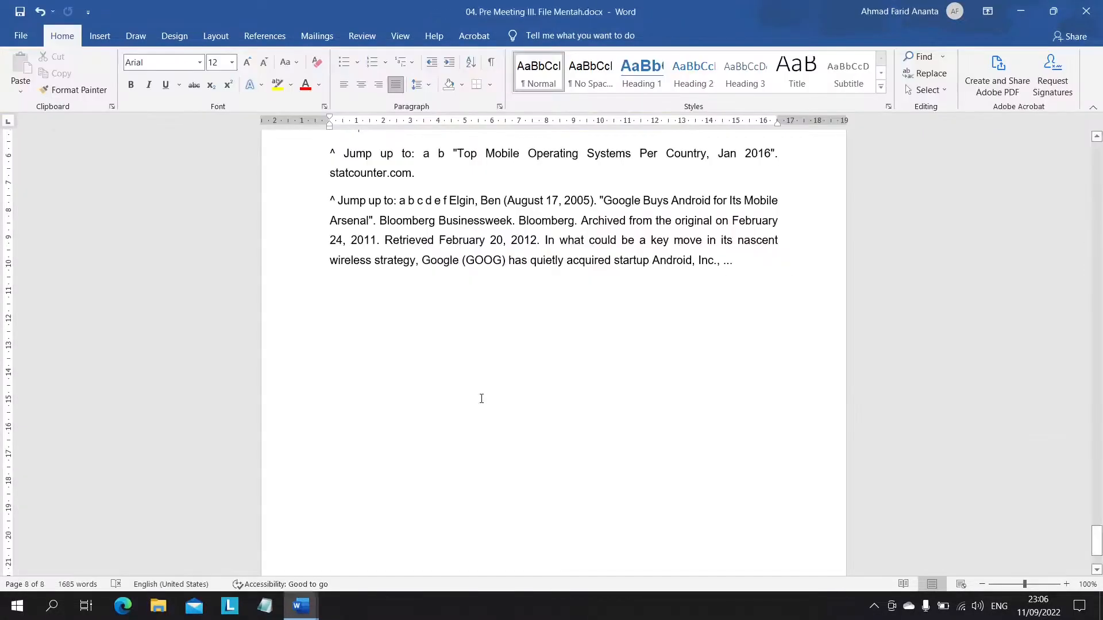
pyautogui.scroll(3, 481, 399)
pyautogui.hotkey('alt', 'Tab')
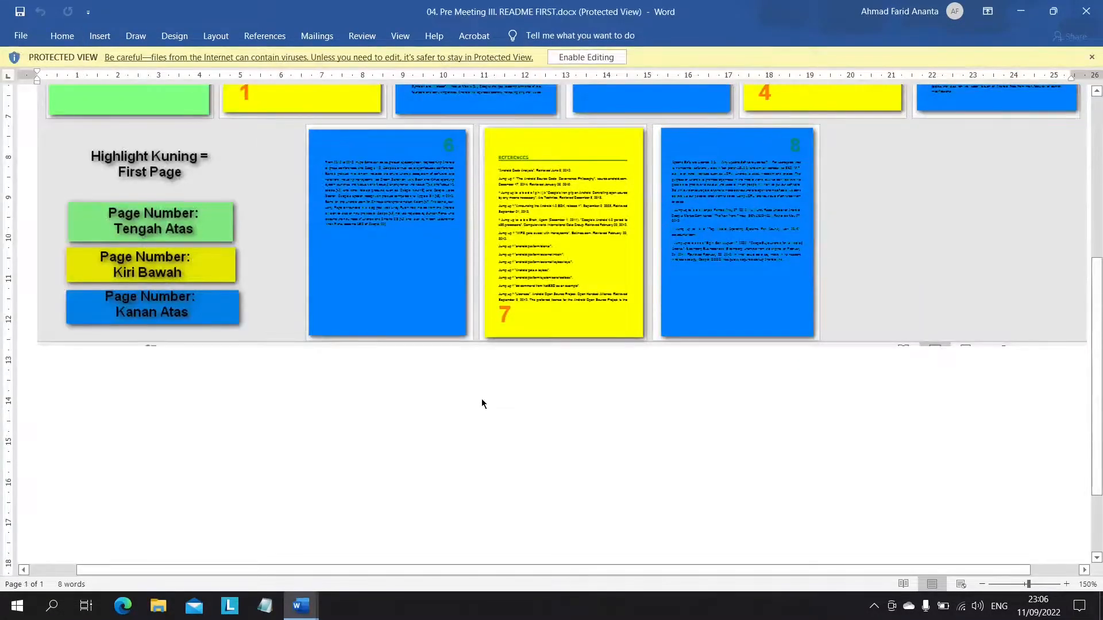
pyautogui.hotkey('alt', 'Tab')
# Step: Insert a Plain Number 3 page number at the top of the section starting "possible to predict or dictate"
pyautogui.click(329, 343)
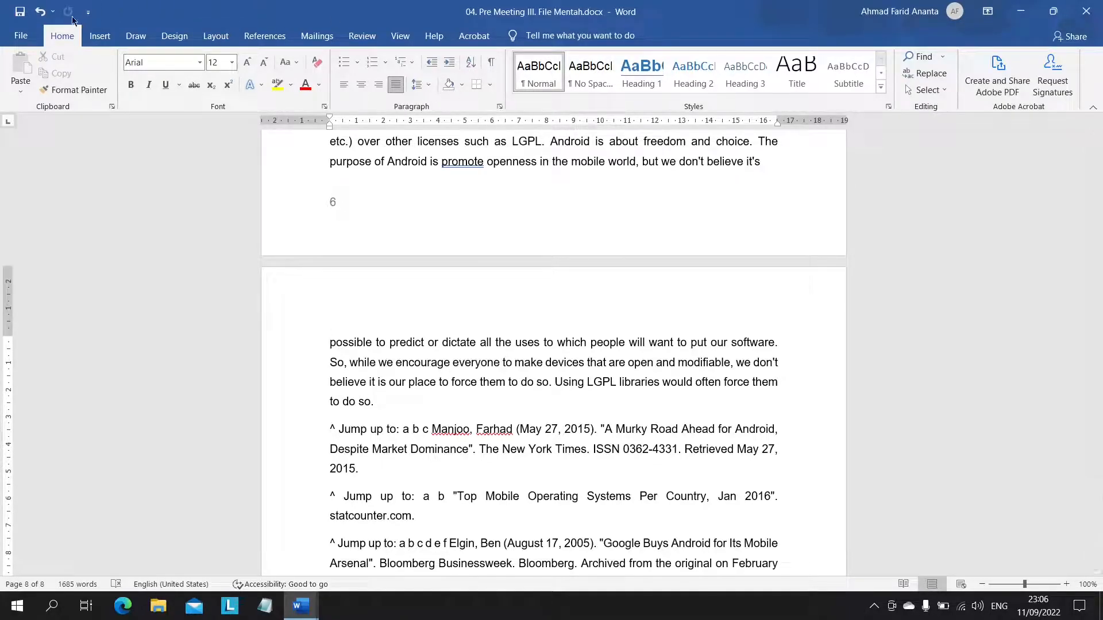
pyautogui.click(99, 36)
pyautogui.click(672, 89)
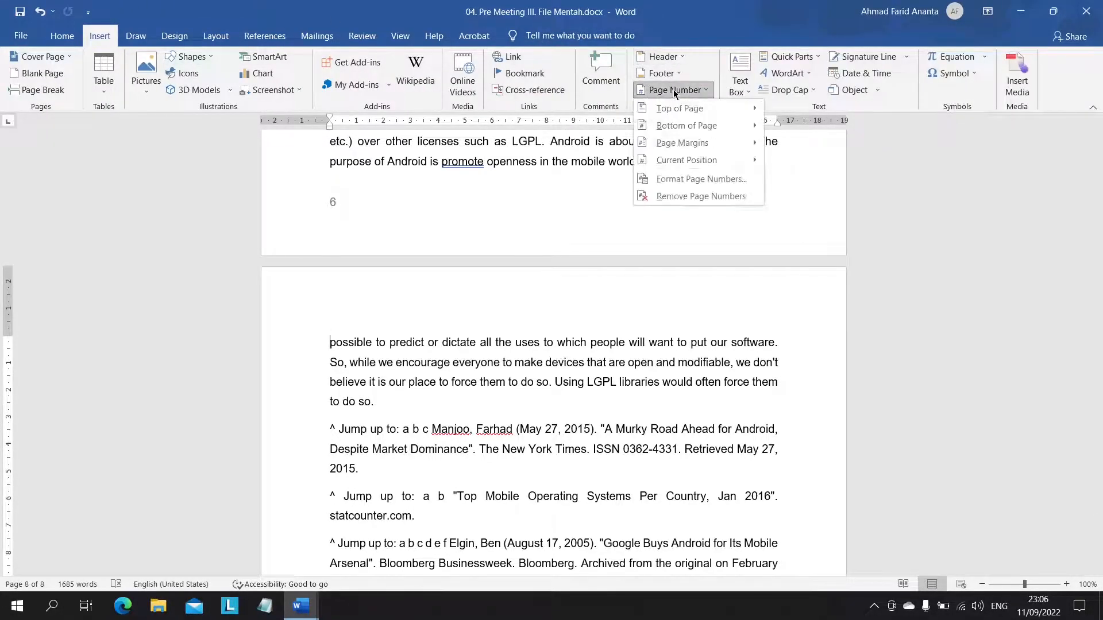
pyautogui.hotkey('alt', 'Tab')
pyautogui.hotkey('alt', 'Tab')
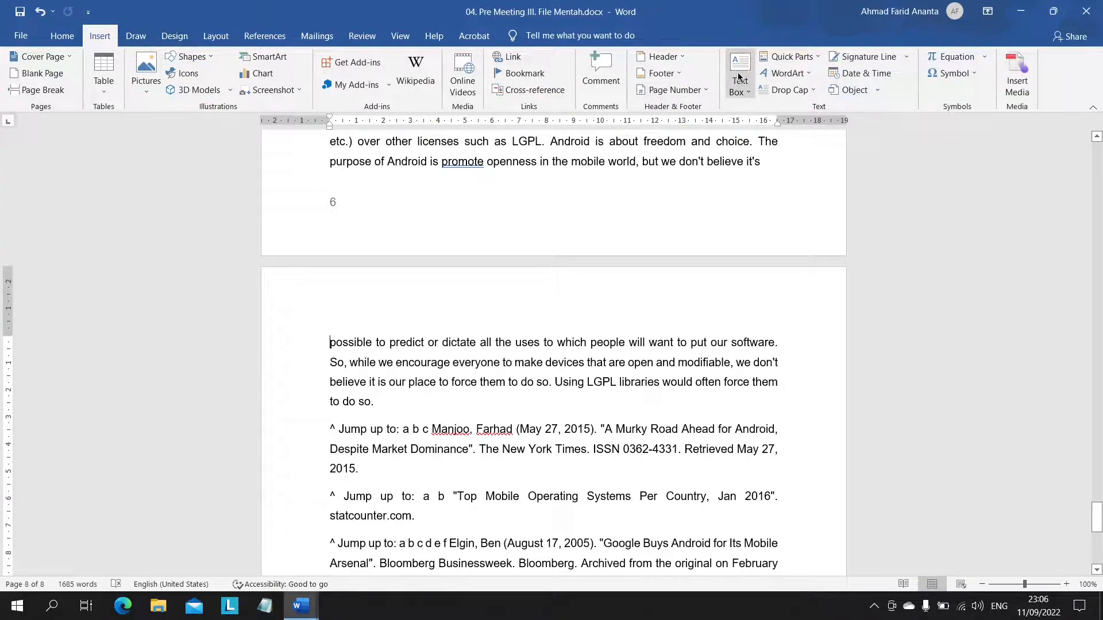
pyautogui.click(672, 89)
pyautogui.moveTo(694, 110)
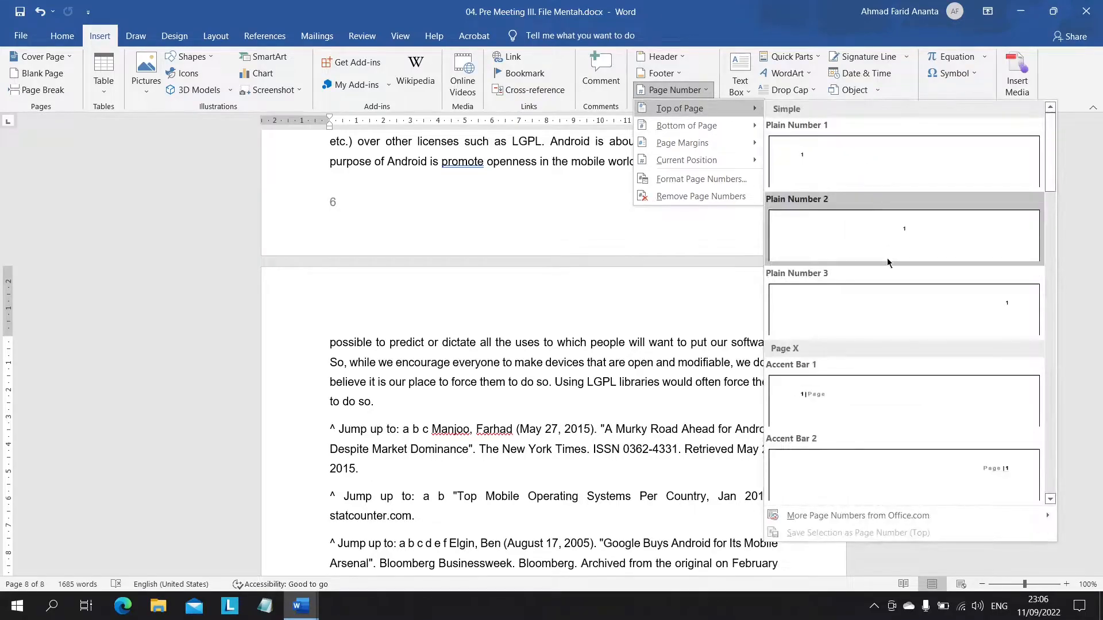
pyautogui.click(893, 301)
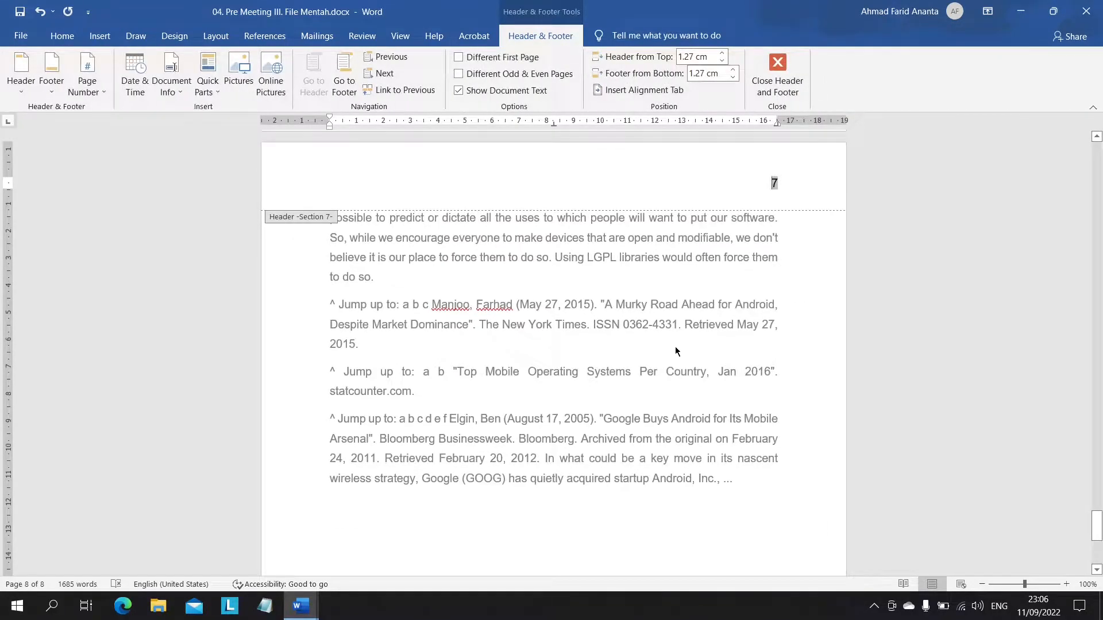
pyautogui.doubleClick(677, 351)
# Step: Review the page numbers throughout the document and inspect the header area of the REFERENCES section
pyautogui.scroll(-5, 589, 388)
pyautogui.scroll(20, 588, 389)
pyautogui.scroll(12, 588, 389)
pyautogui.scroll(-12, 588, 389)
pyautogui.scroll(2, 588, 389)
pyautogui.scroll(-10, 589, 389)
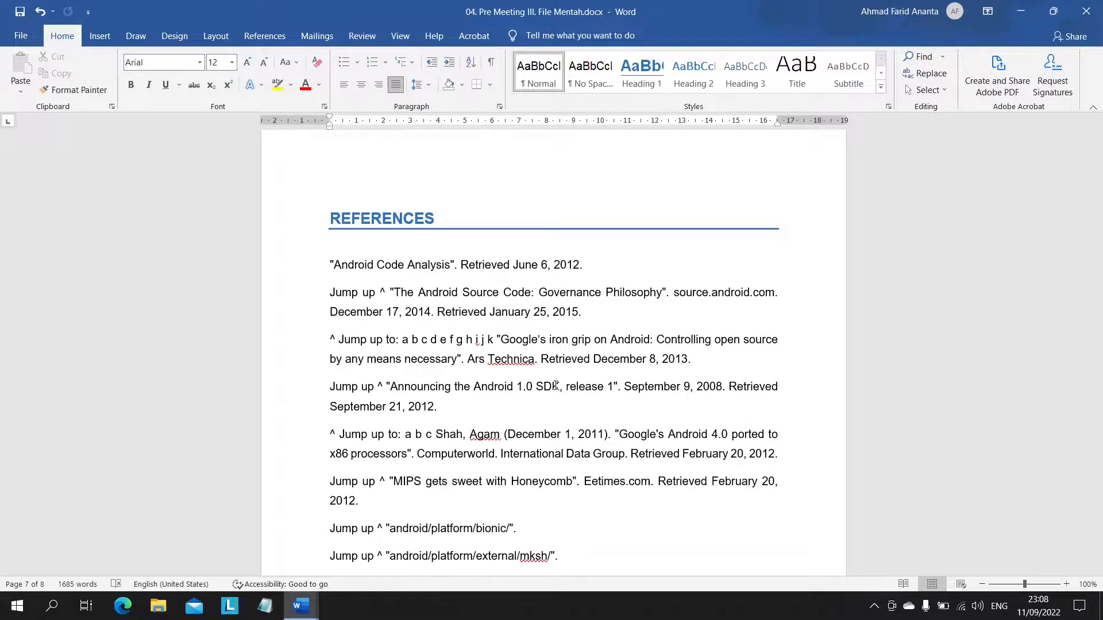
pyautogui.scroll(-1, 556, 386)
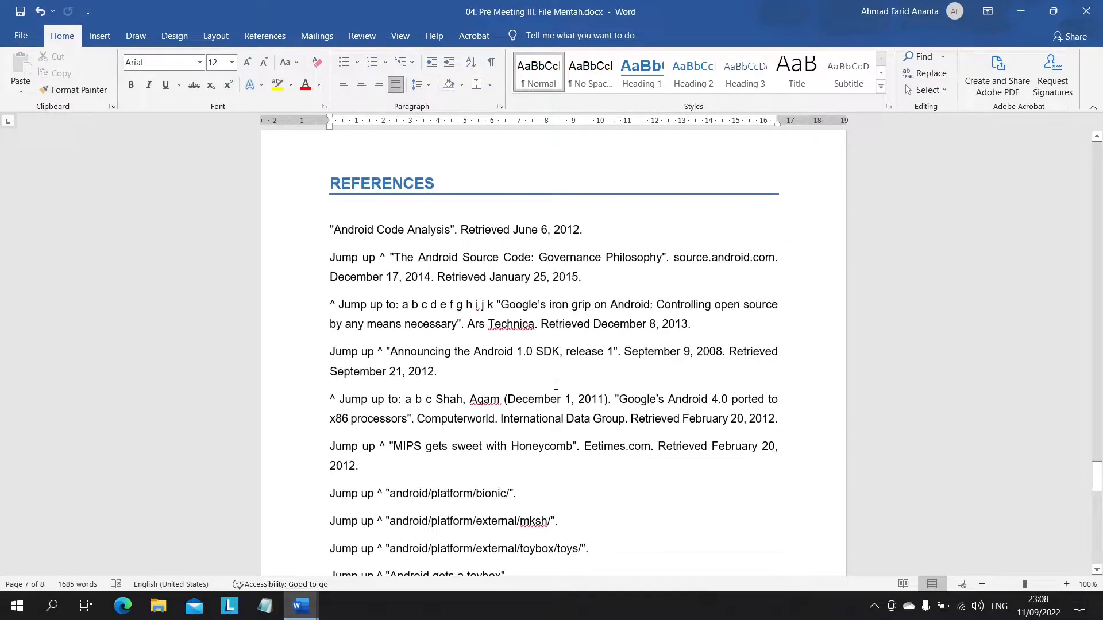
pyautogui.scroll(1, 555, 386)
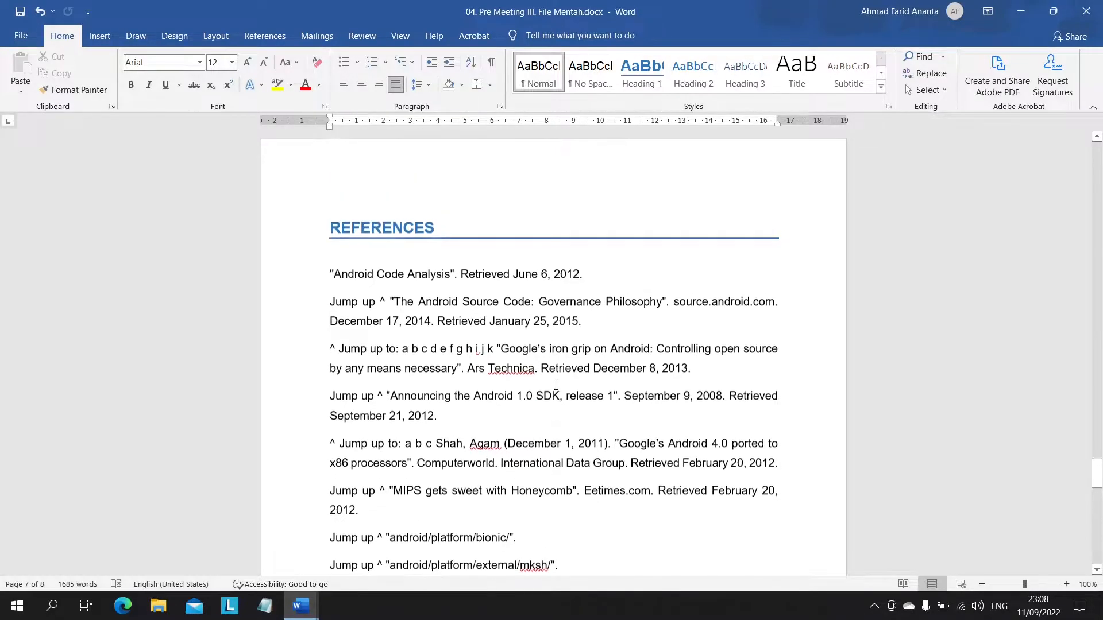
pyautogui.doubleClick(497, 177)
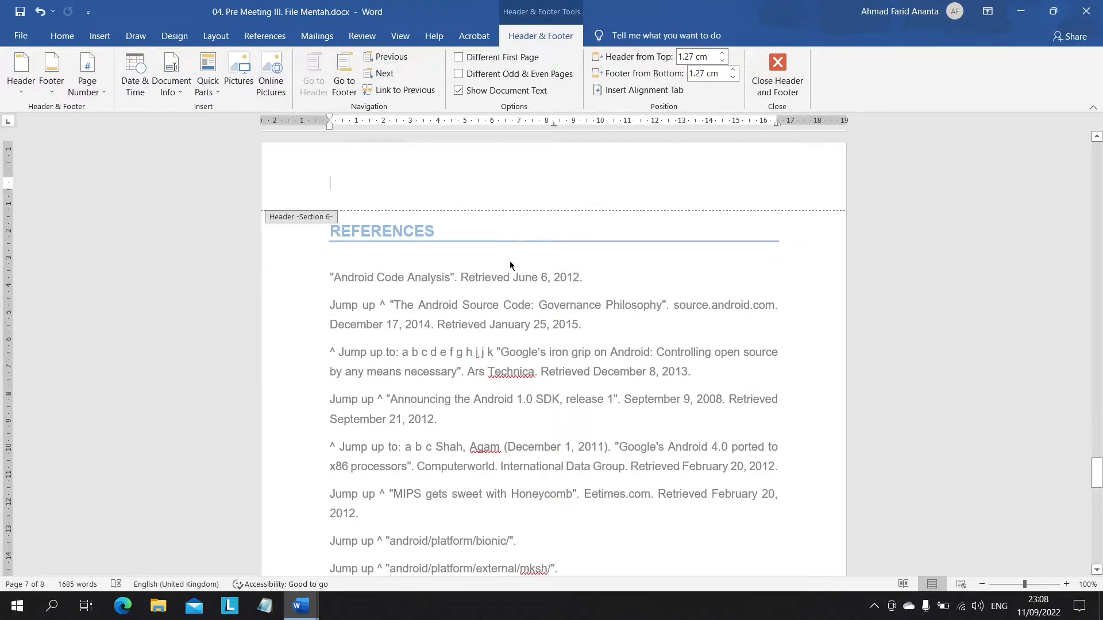
pyautogui.scroll(-1, 510, 238)
pyautogui.scroll(3, 530, 309)
pyautogui.scroll(-2, 530, 314)
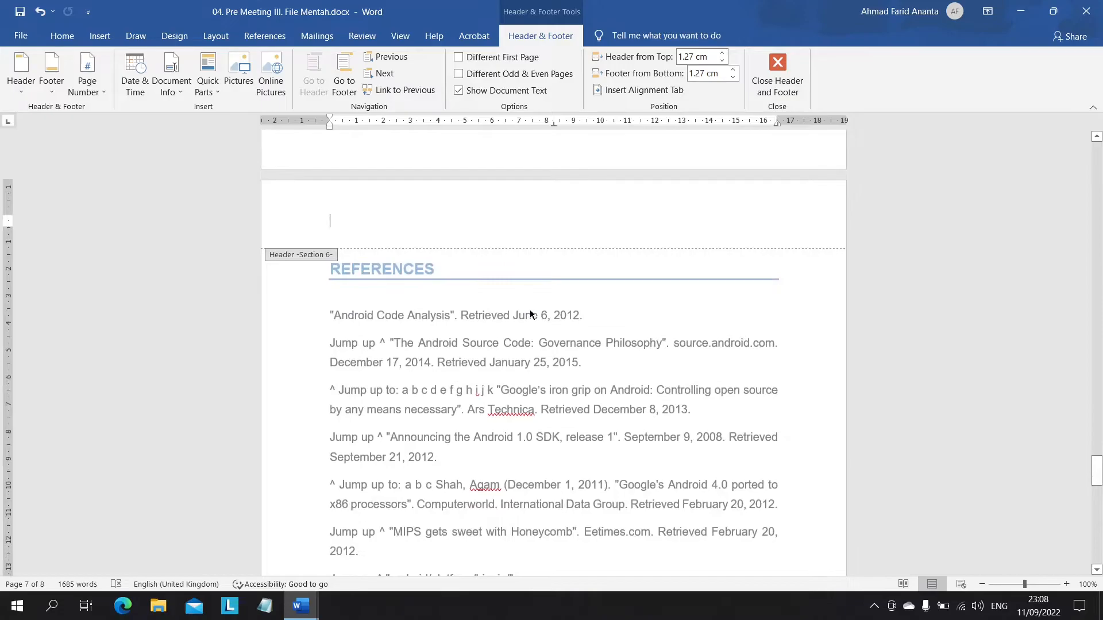
pyautogui.doubleClick(464, 325)
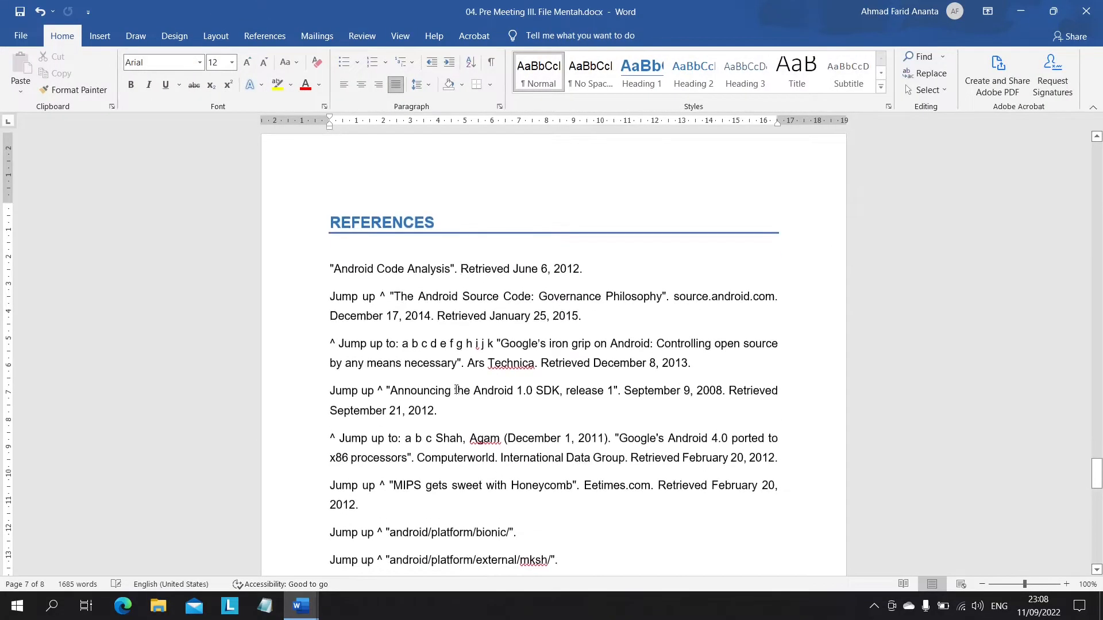